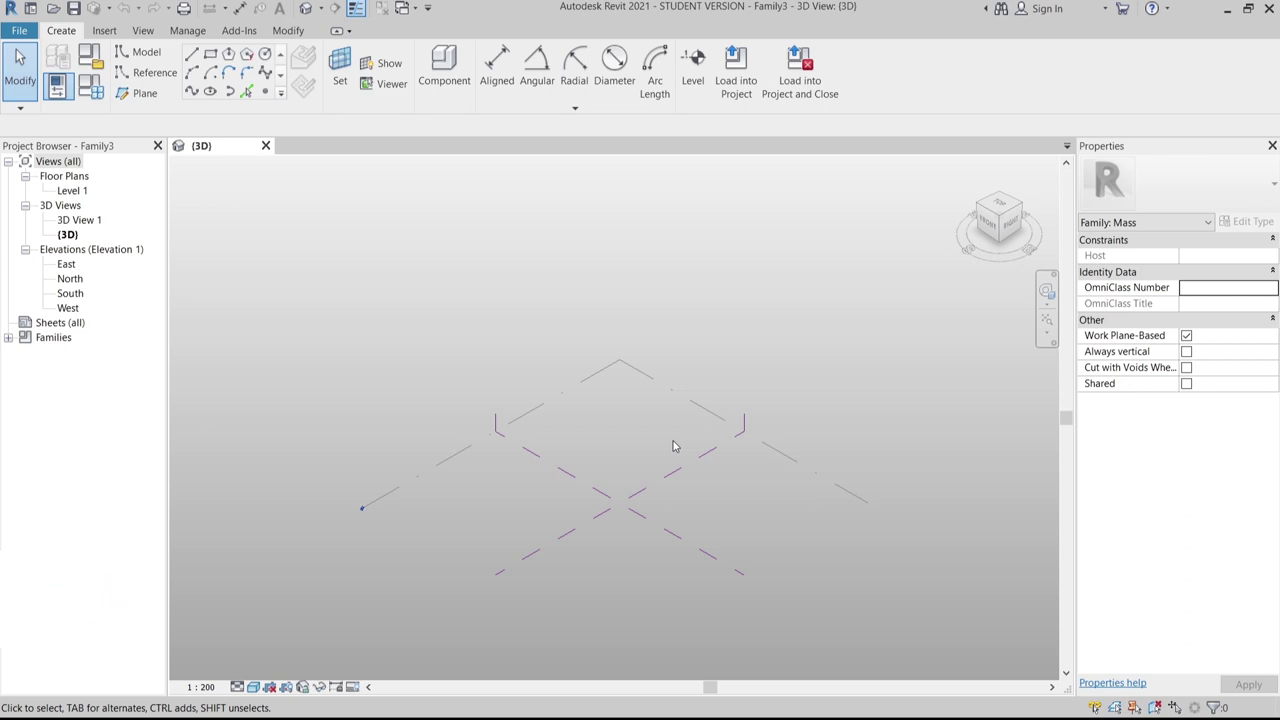
In the Level 1 floor plan, create horizontal reference planes offset 18000 on both sides of the Center (Front/Back) plane
double_click(71, 191)
middle_click_drag(581, 428, 586, 450)
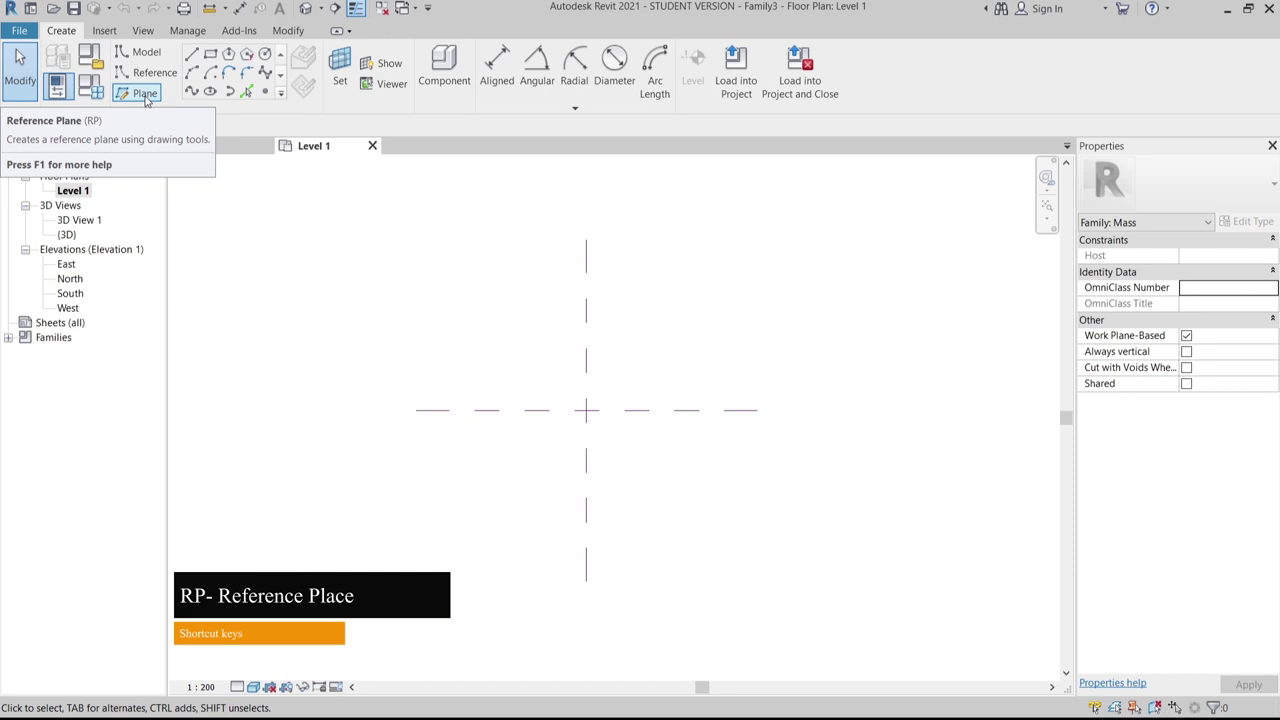
key("r")
key("p")
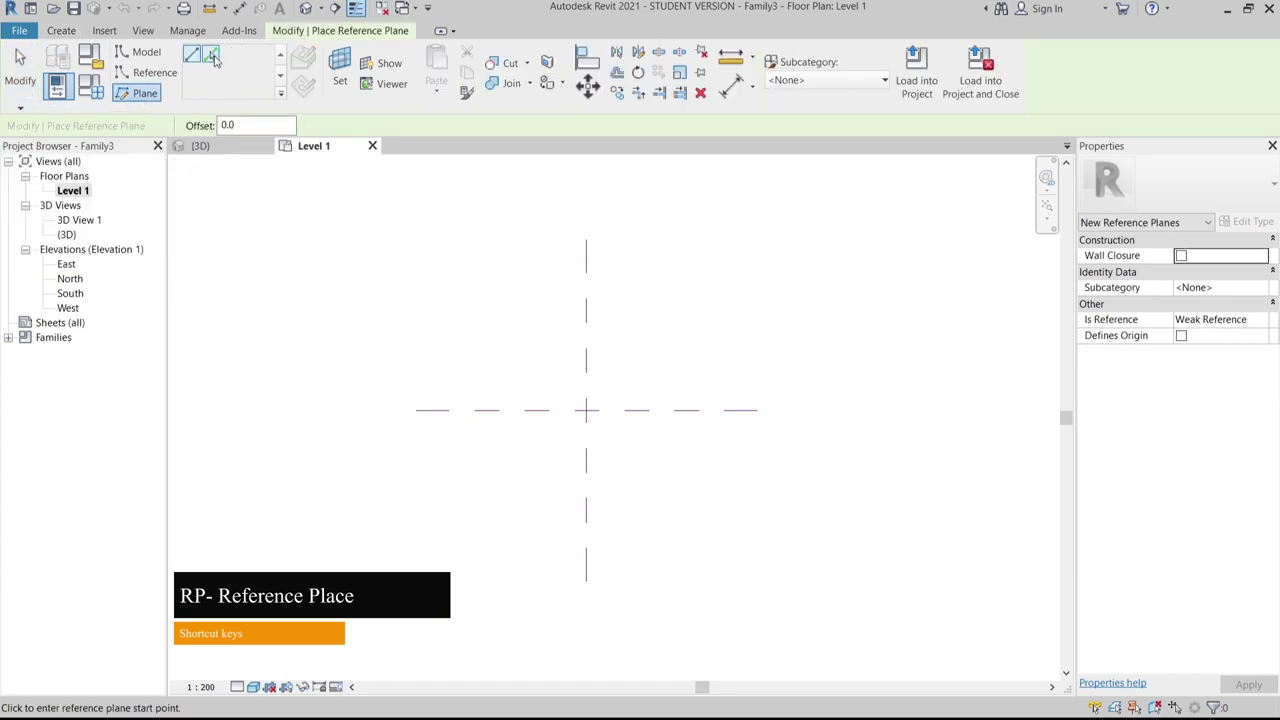
left_click(210, 55)
left_click_drag(255, 125, 214, 127)
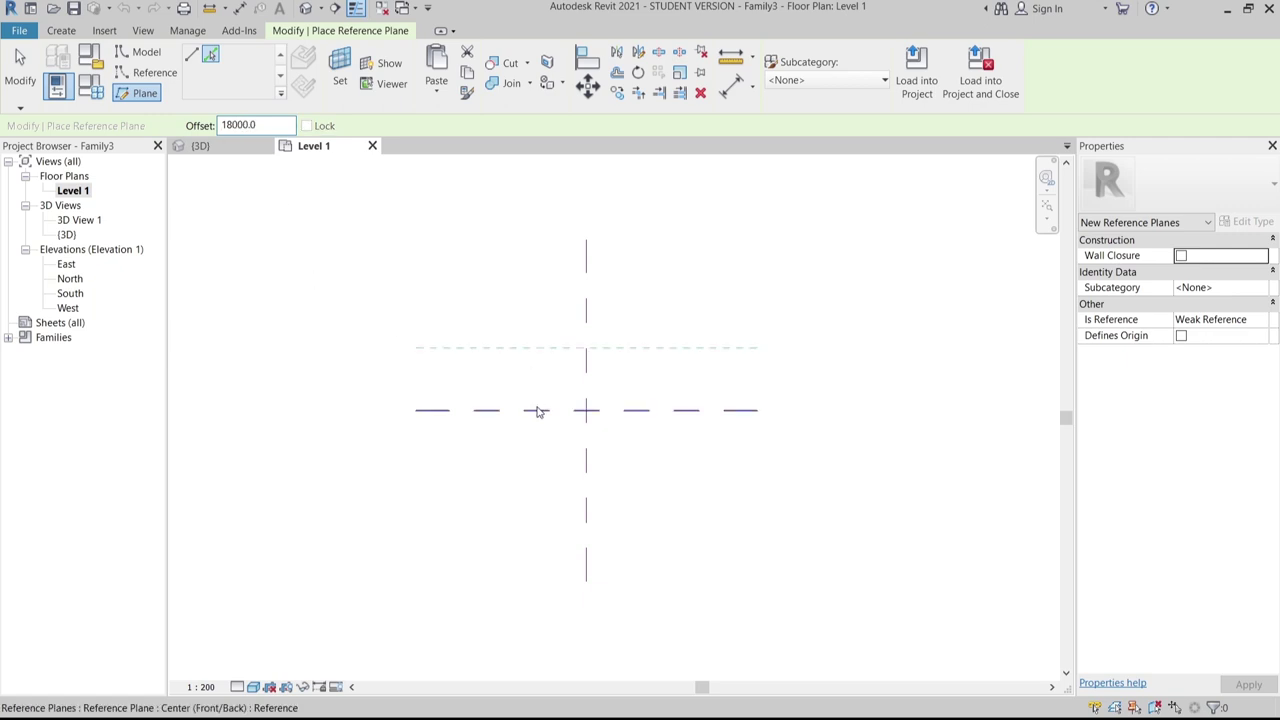
left_click(535, 406)
left_click(543, 424)
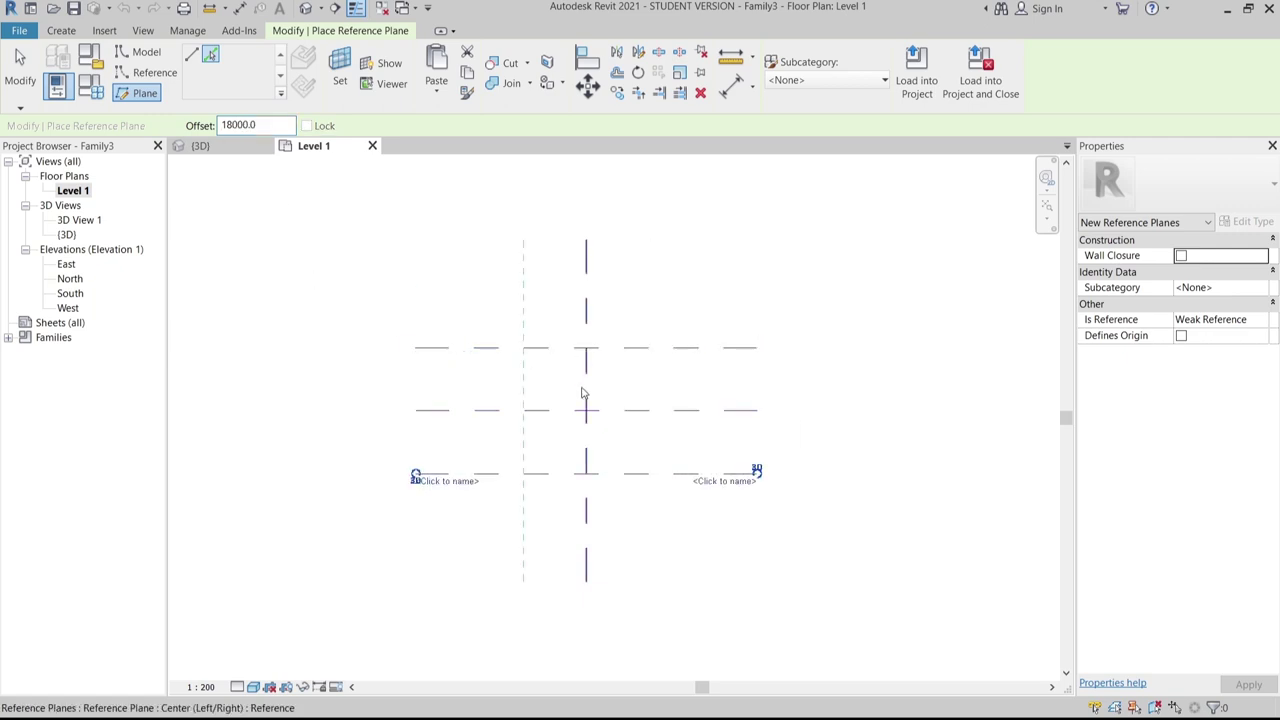
Create vertical reference planes offset 18000 on both sides of the Center (Left/Right) plane
left_click(584, 394)
left_click(590, 397)
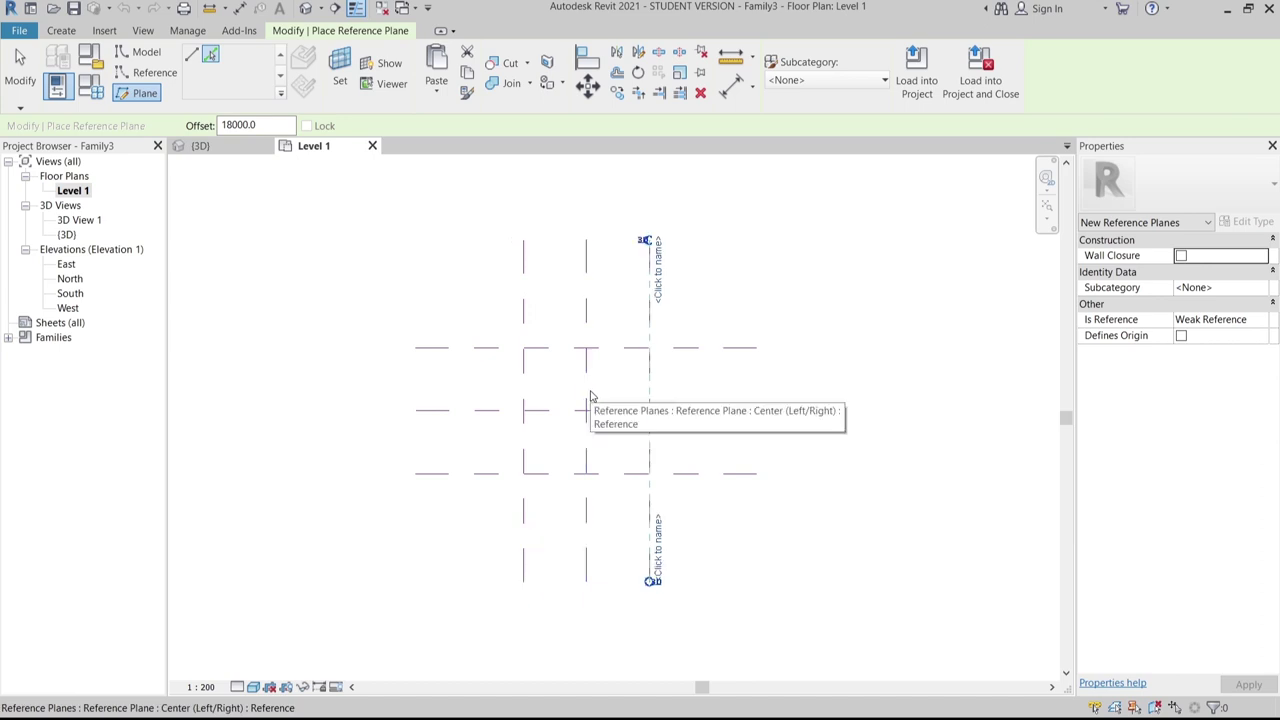
key("Escape")
key("Escape")
Draw a center-ends reference arc of 18000 radius, spanning 180° above the horizontal center plane and centered on the central intersection
scroll(591, 403, "up", 4)
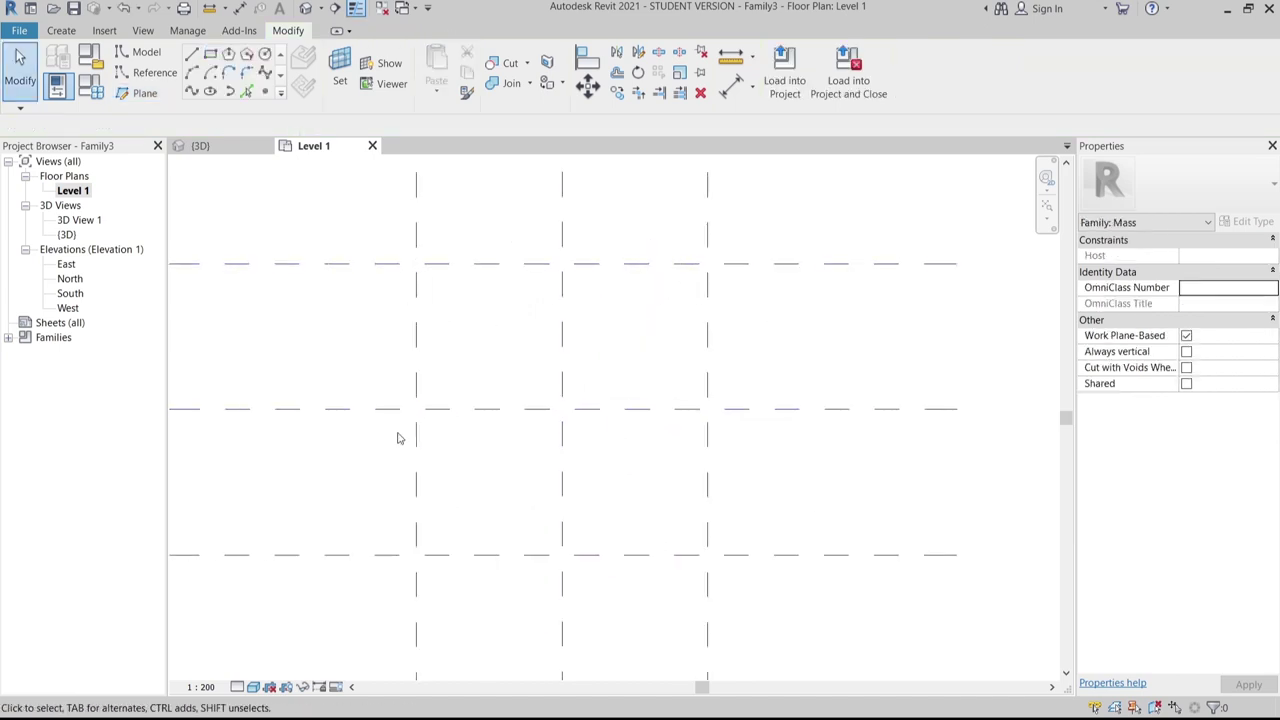
middle_click_drag(745, 375, 766, 391)
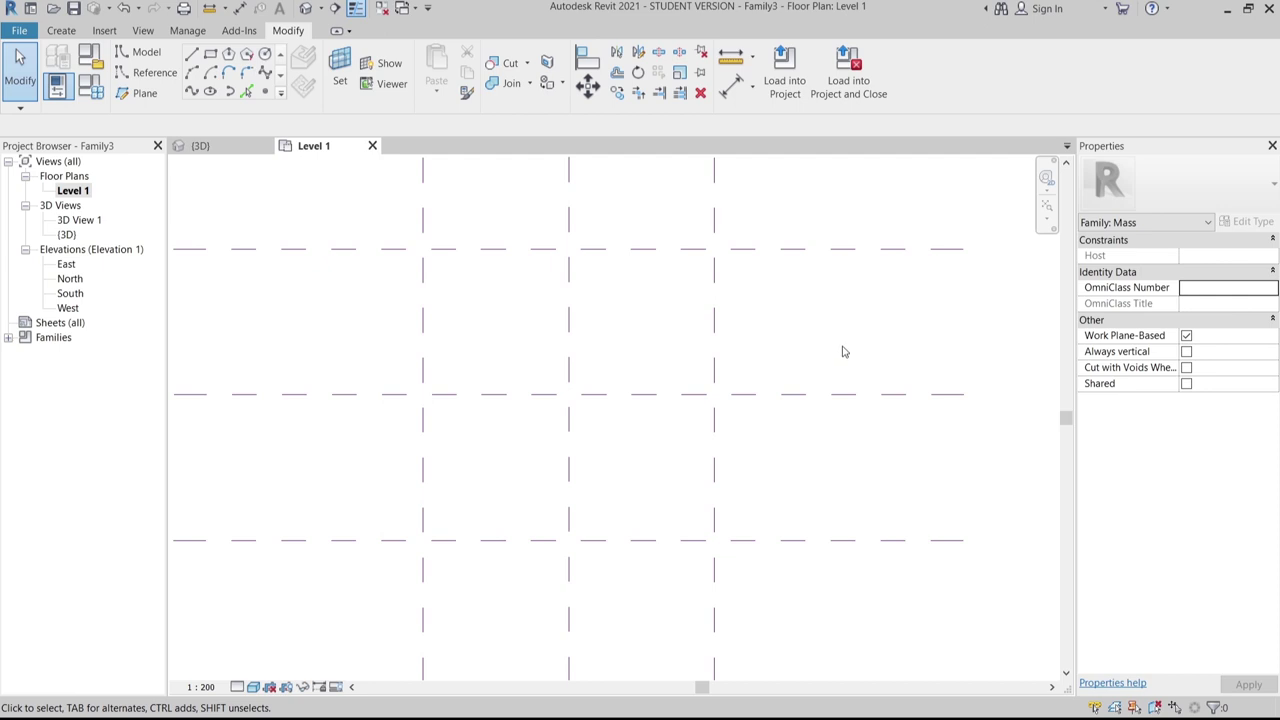
middle_click_drag(855, 379, 866, 417)
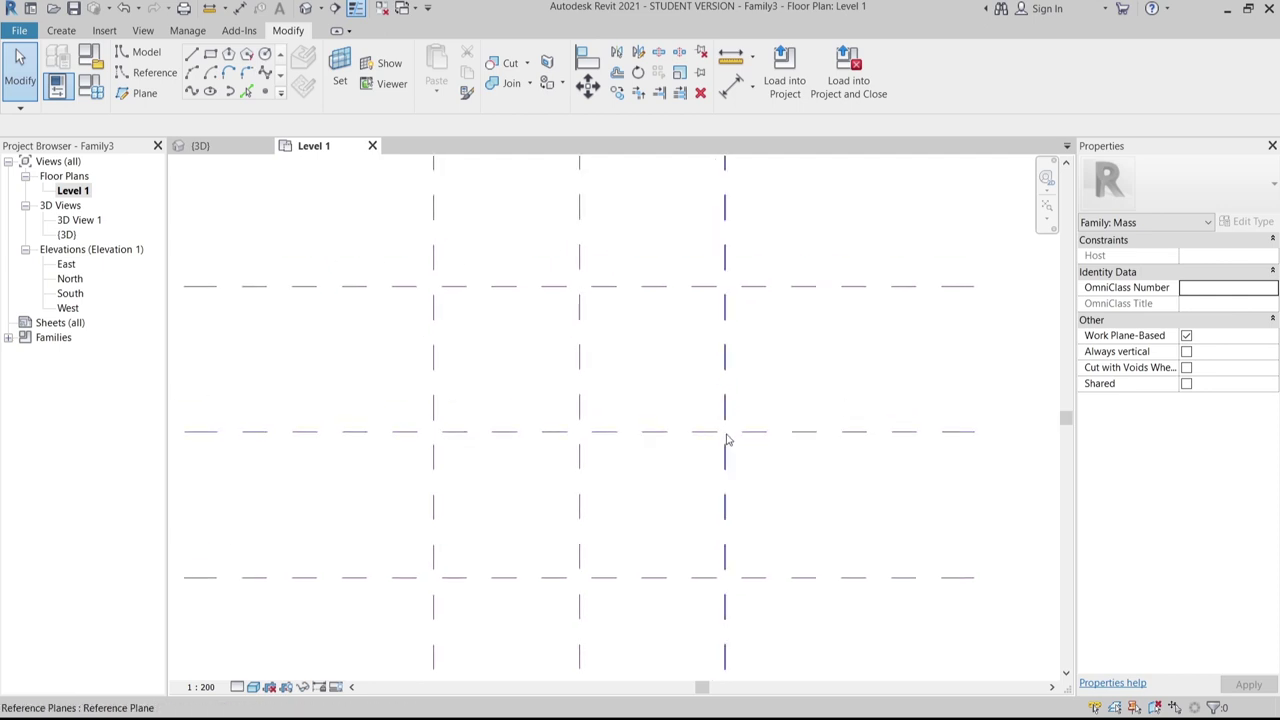
middle_click_drag(806, 397, 771, 417)
left_click(145, 76)
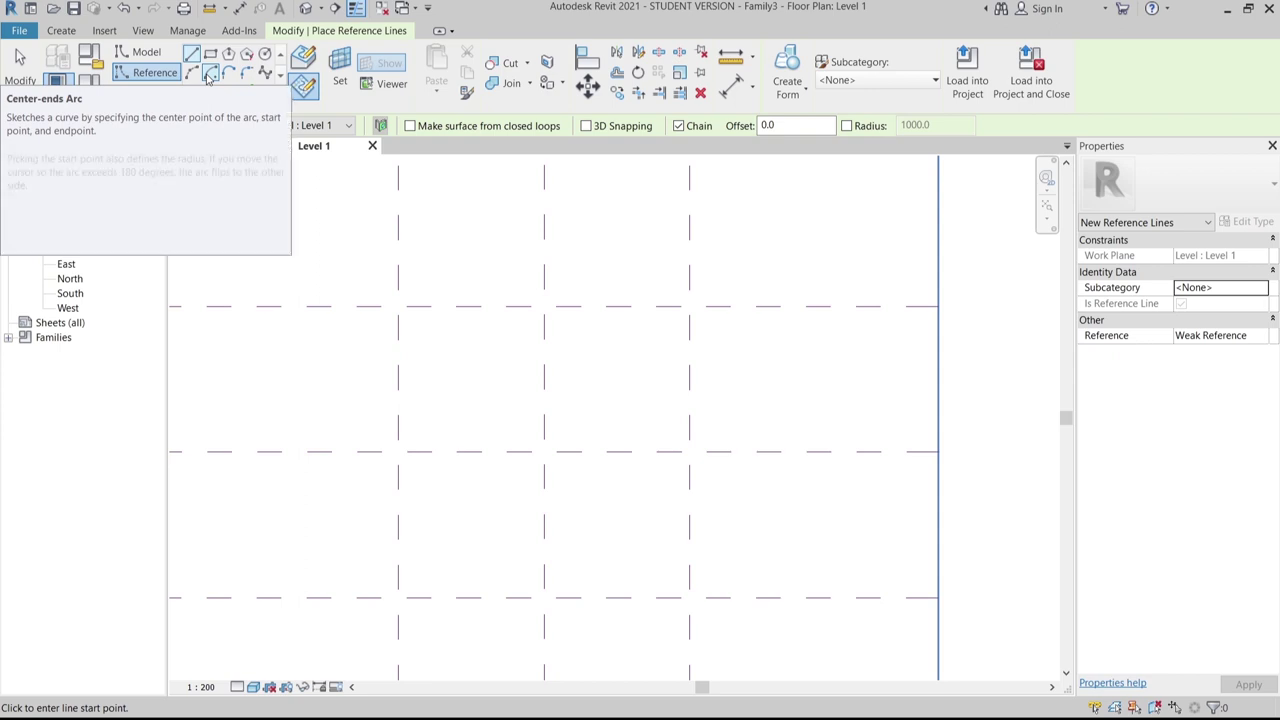
left_click(209, 76)
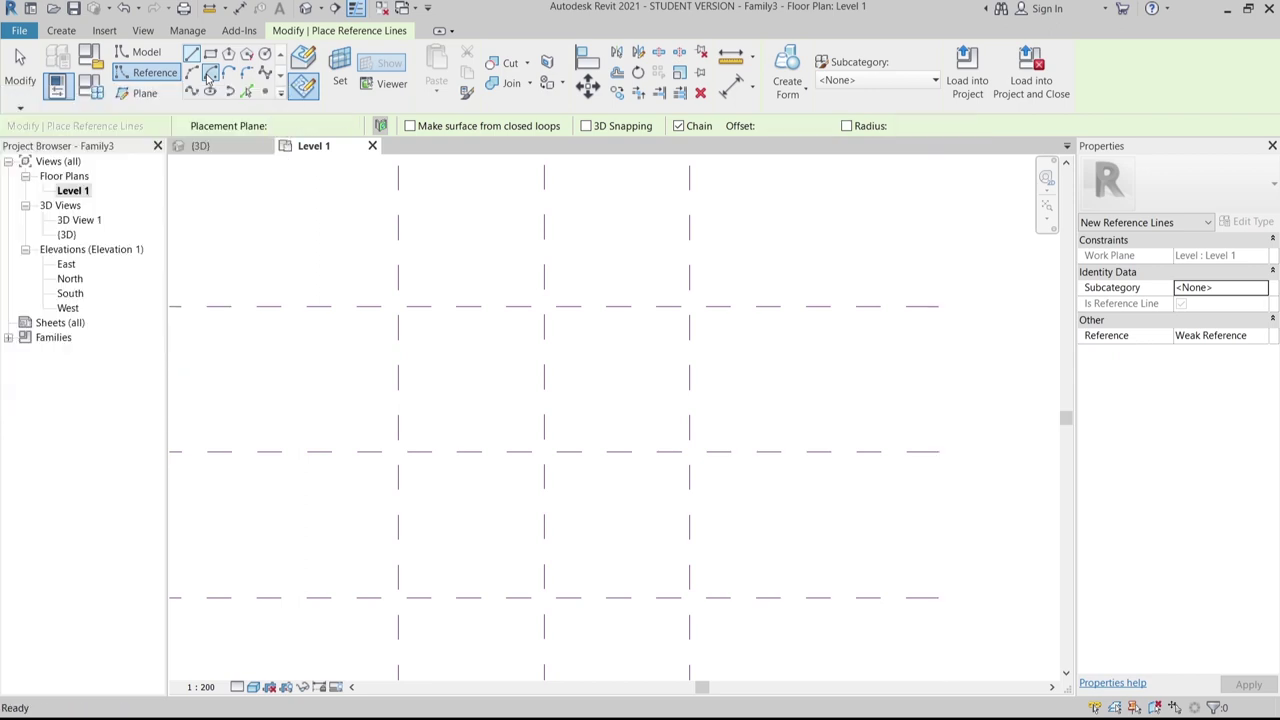
left_click(544, 452)
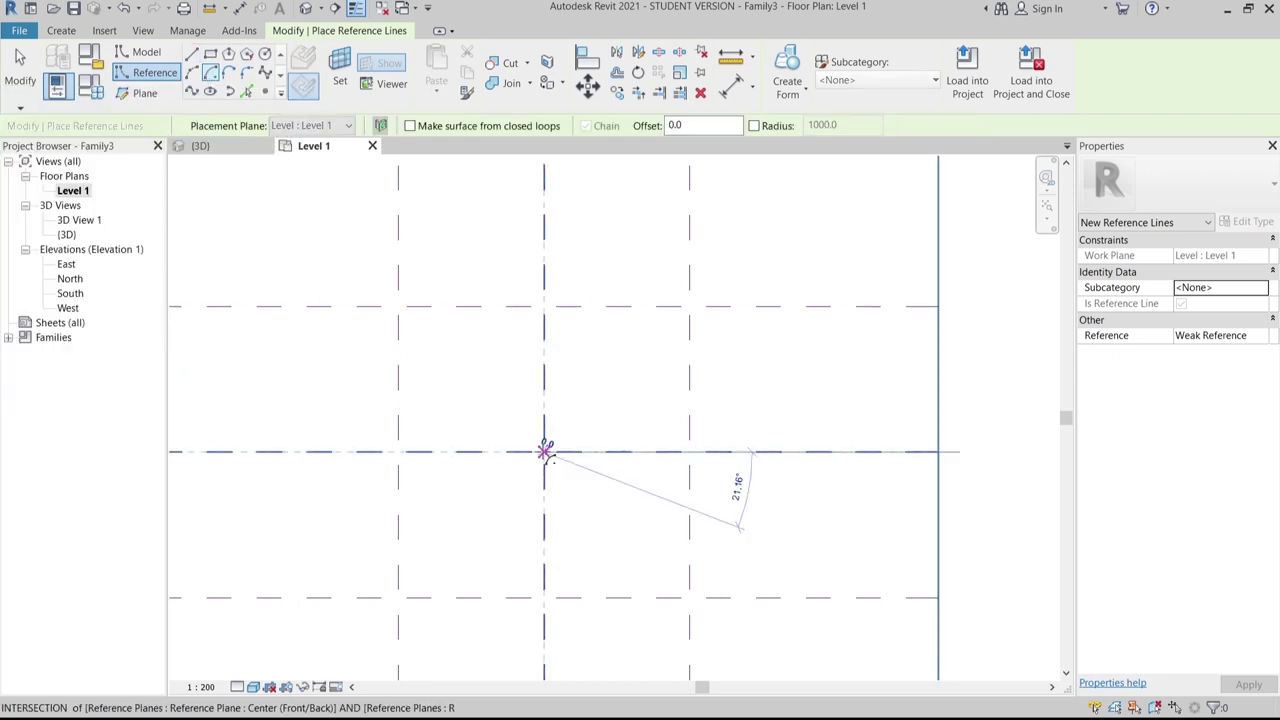
left_click(399, 452)
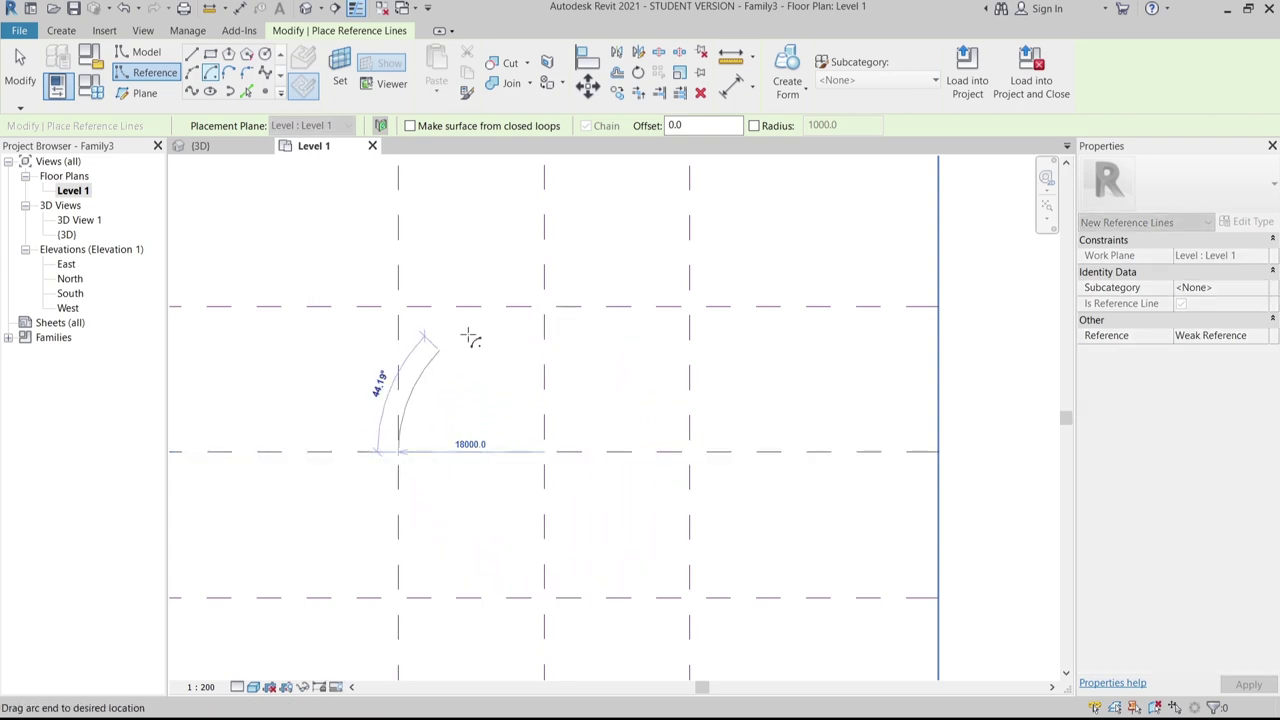
left_click(689, 451)
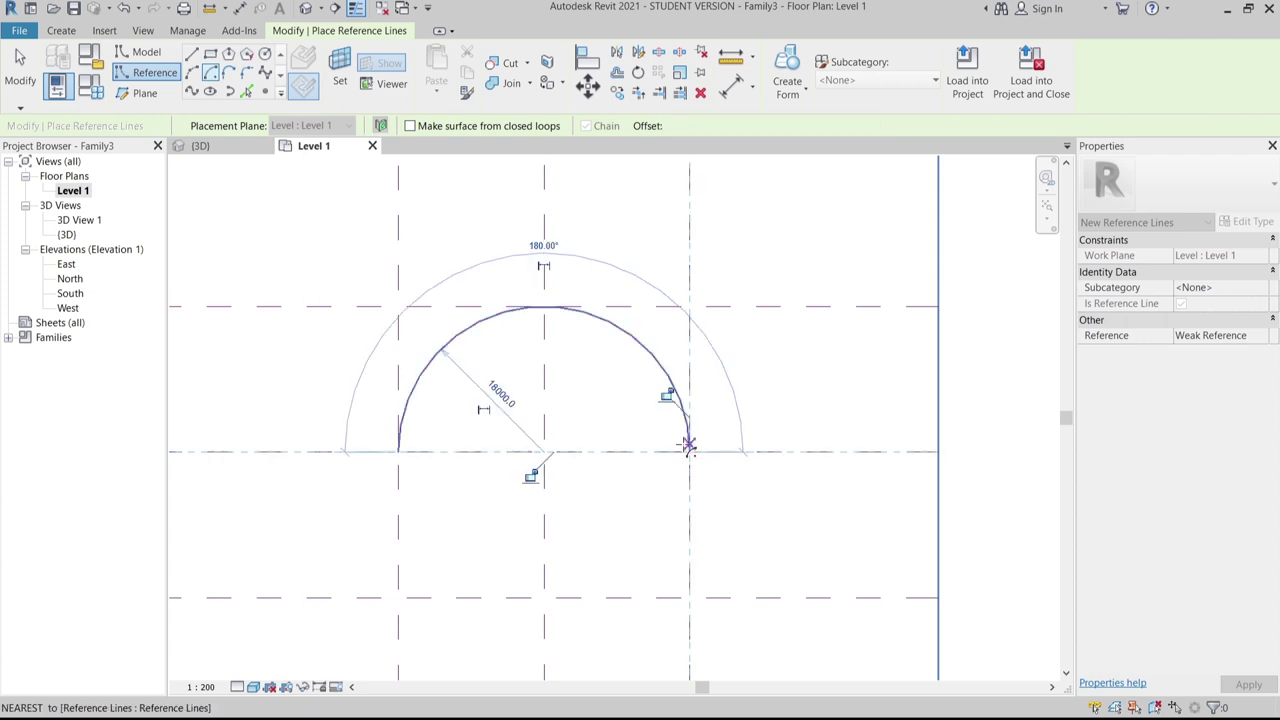
left_click(611, 433)
key("Escape")
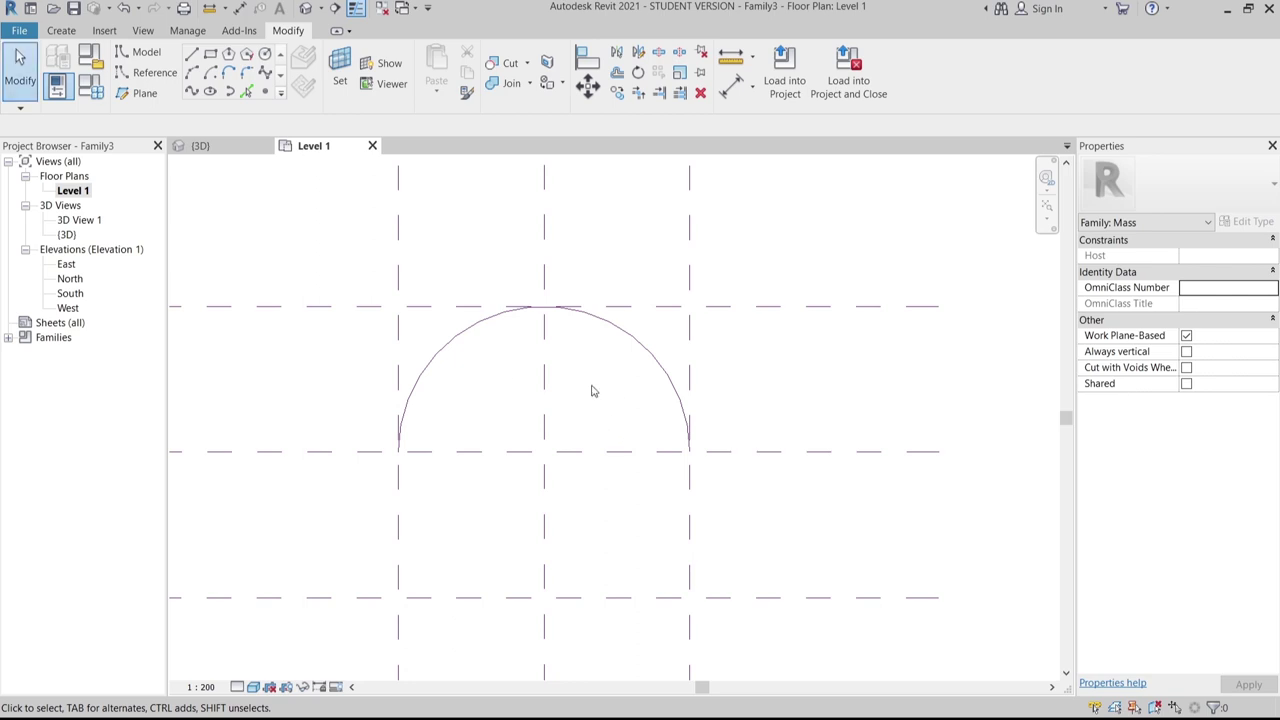
Add a concentric reference arc offset 8000 inward from the semicircle by picking the existing arc
left_click(163, 77)
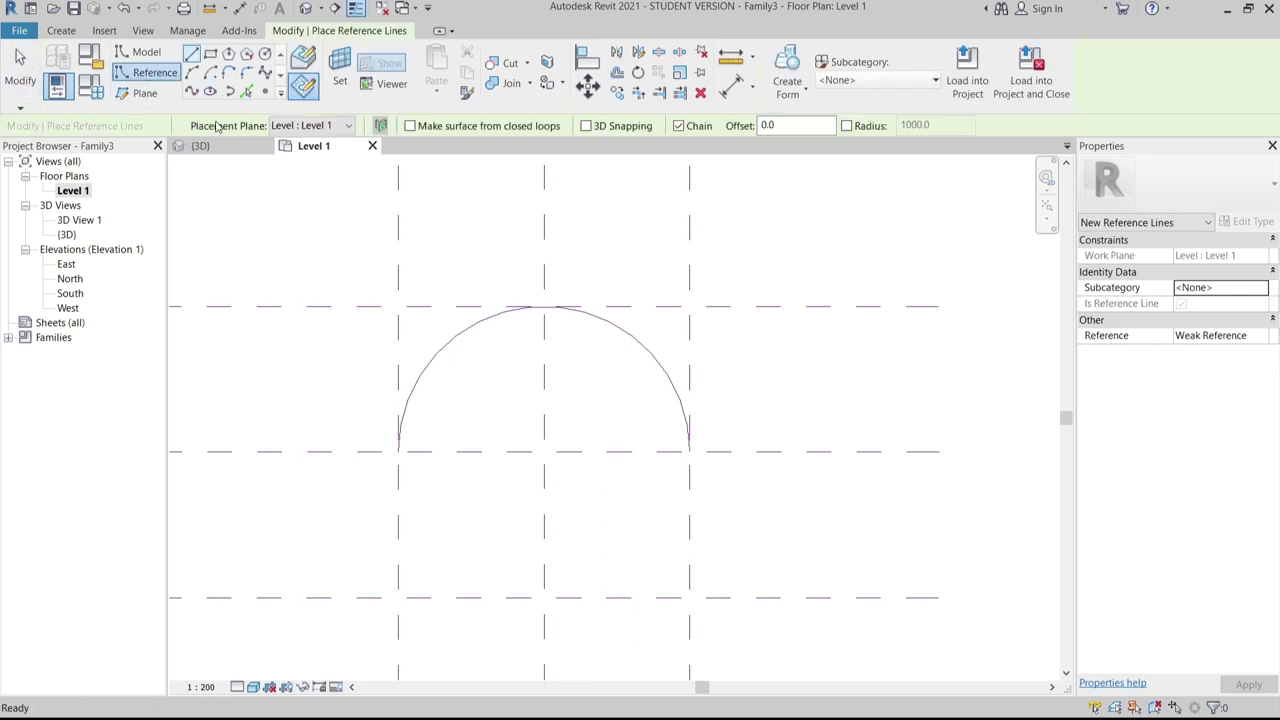
left_click(247, 92)
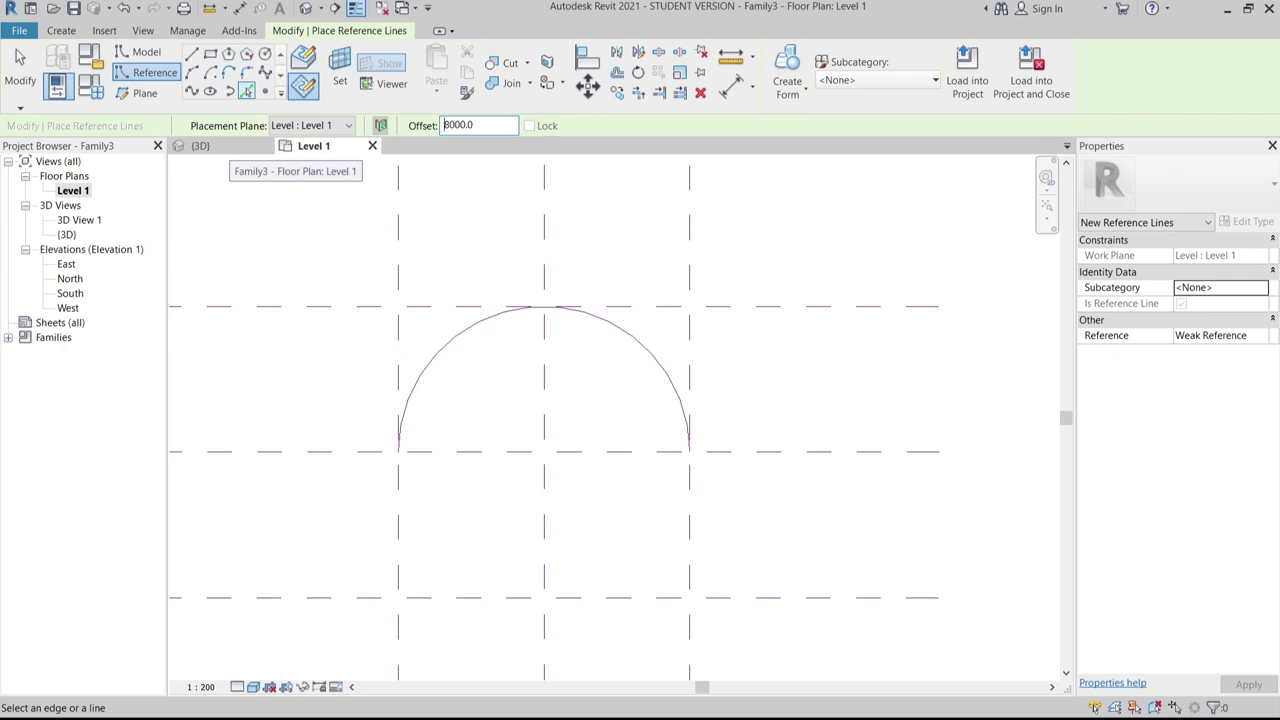
left_click(640, 355)
key("Escape")
key("Escape")
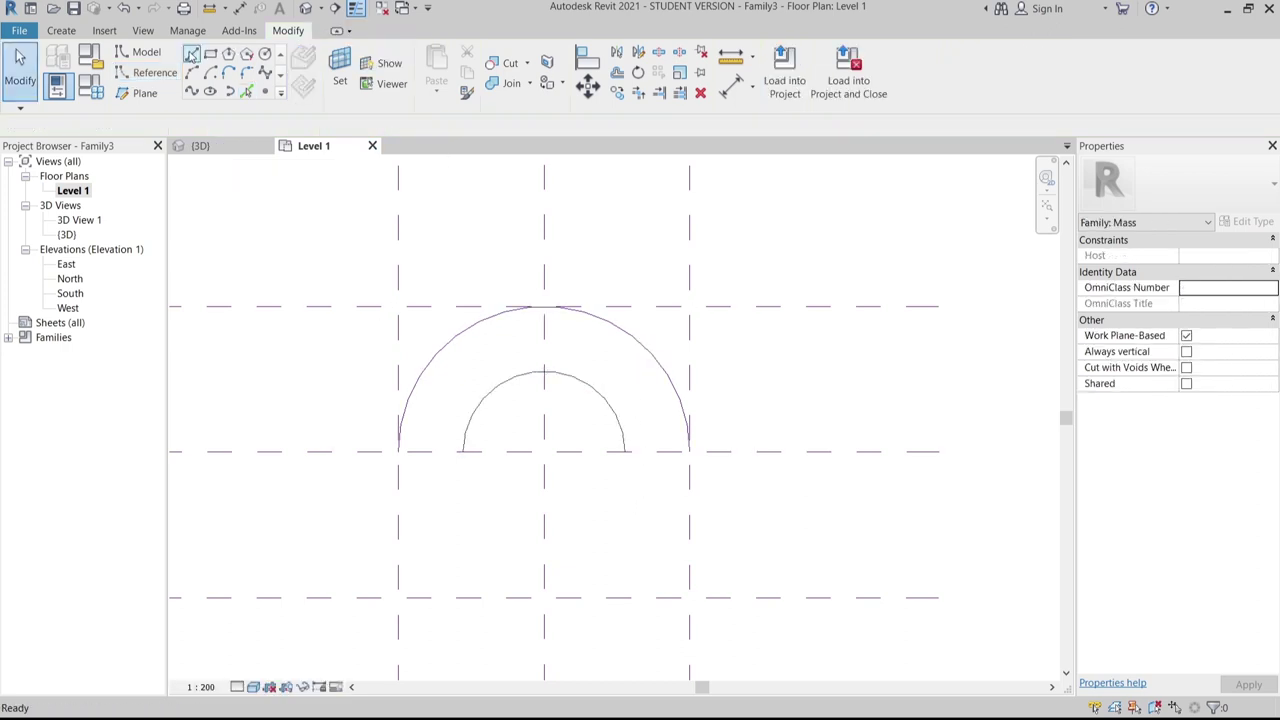
Connect the ends of the inner and outer arcs with straight reference lines on both sides to close the profile
left_click(190, 55)
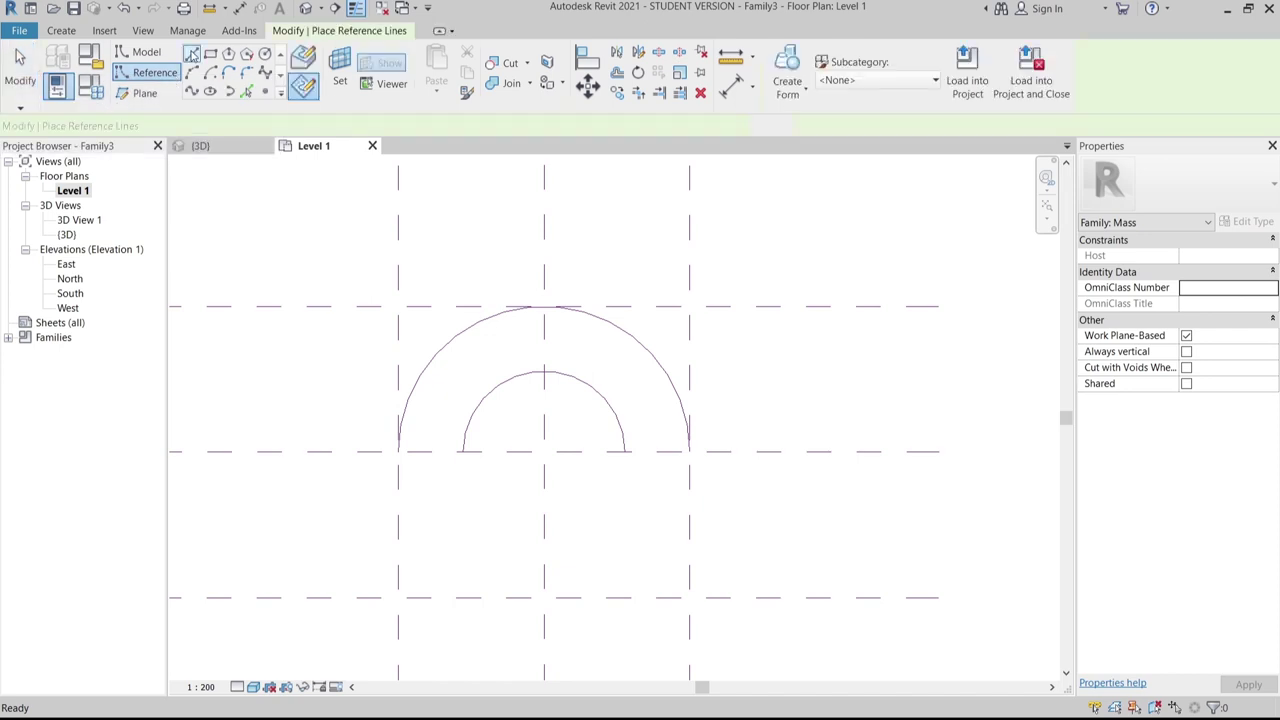
scroll(430, 498, "up", 5)
left_click(344, 373)
left_click(516, 373)
middle_click_drag(882, 510, 688, 554)
left_click(752, 418)
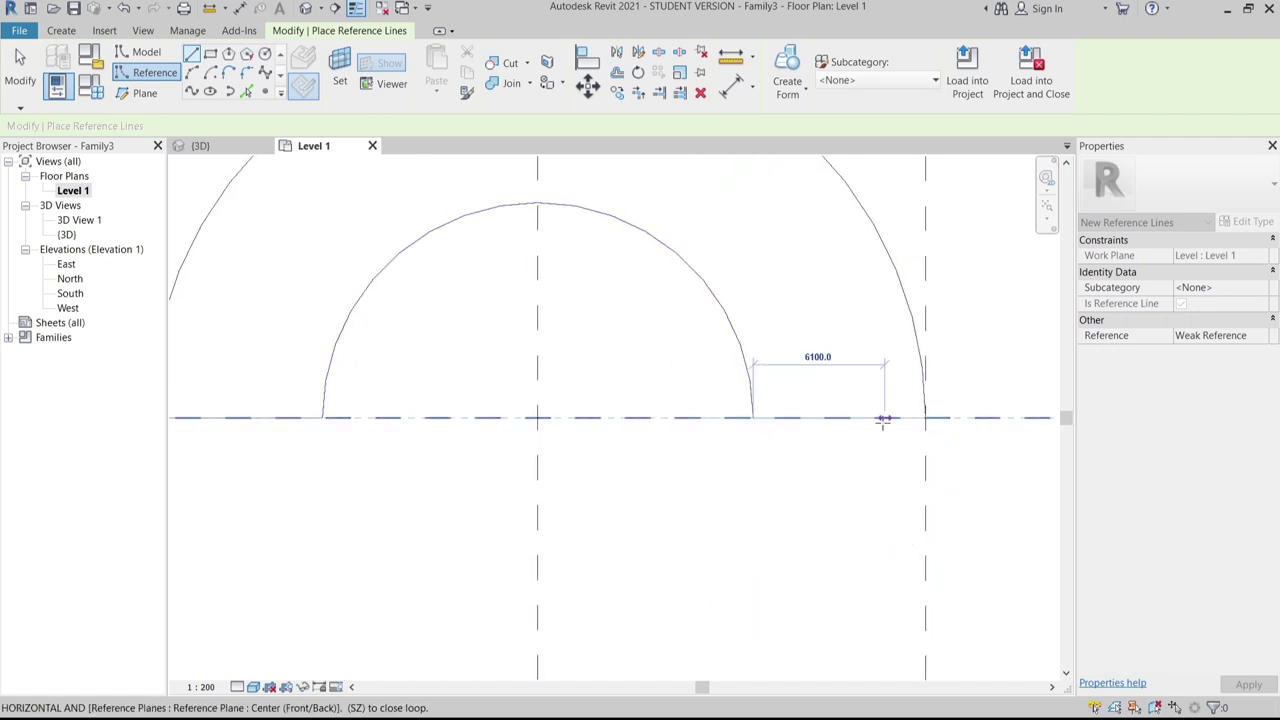
left_click(925, 418)
key("Escape")
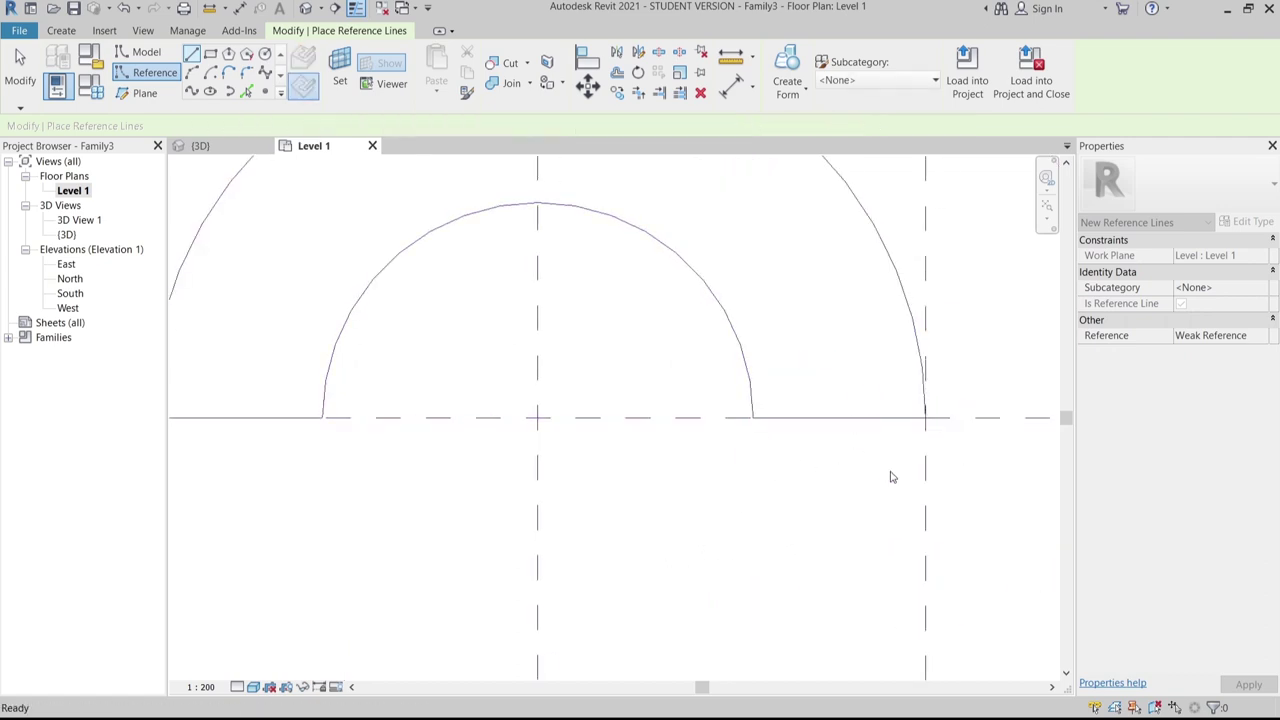
key("Escape")
Create an extruded solid form from the closed half-ring profile and set its positive offset to 12000
scroll(871, 506, "down", 3)
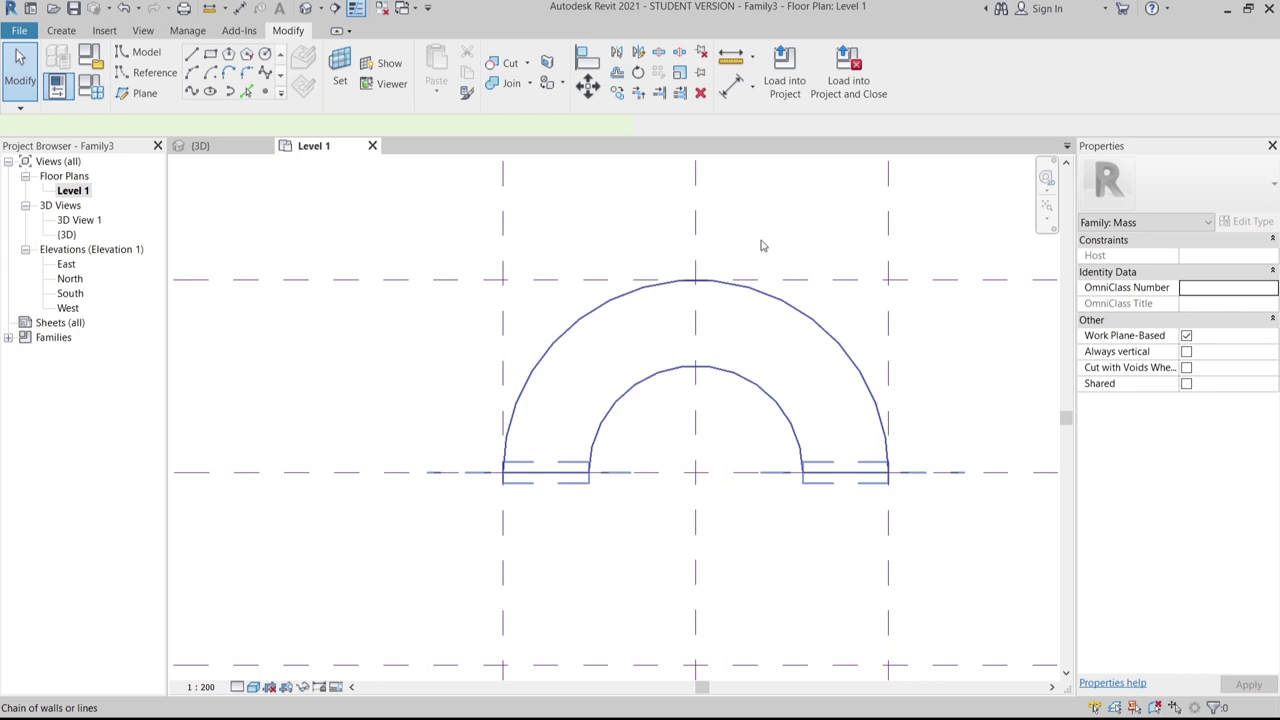
middle_click_drag(511, 260, 435, 186)
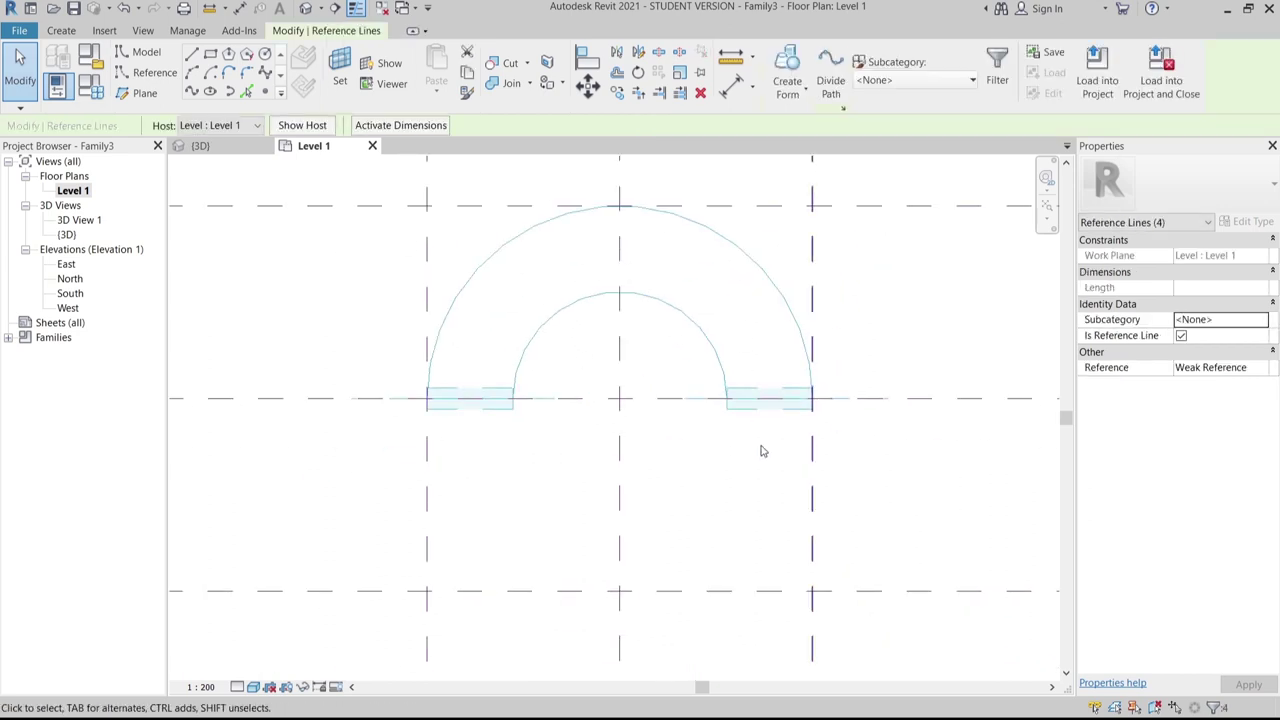
left_click(790, 102)
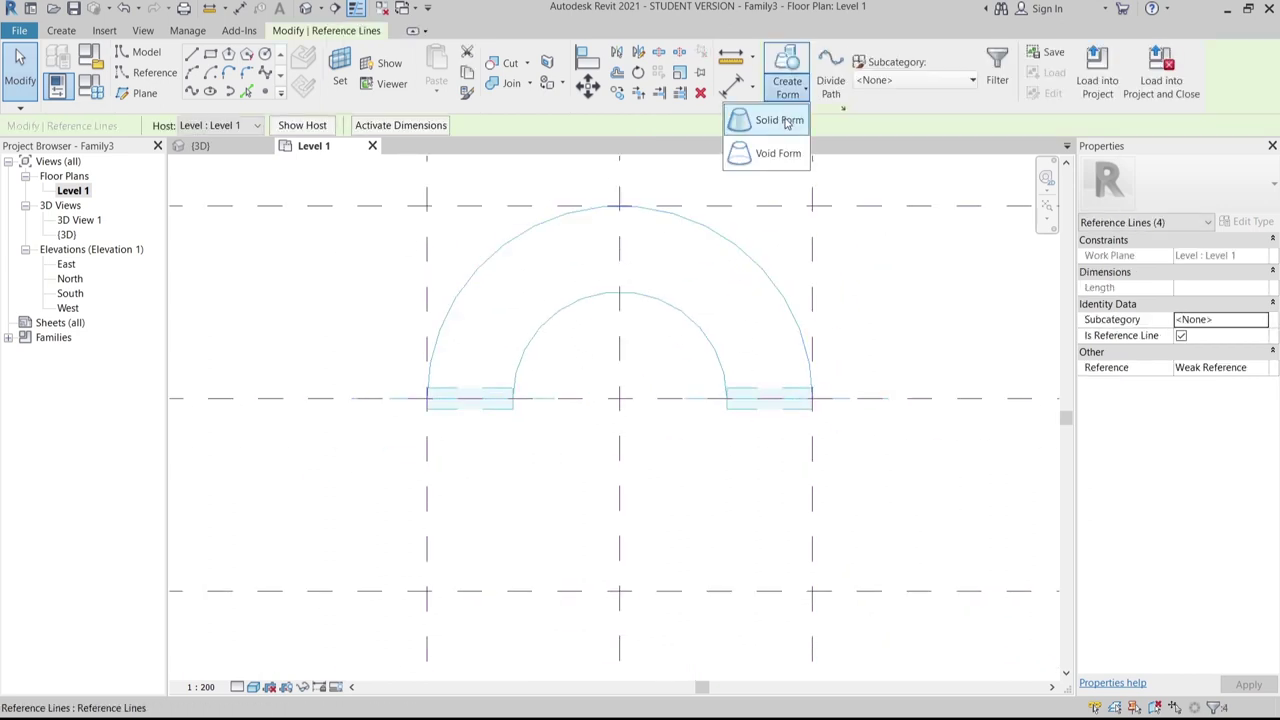
left_click(786, 121)
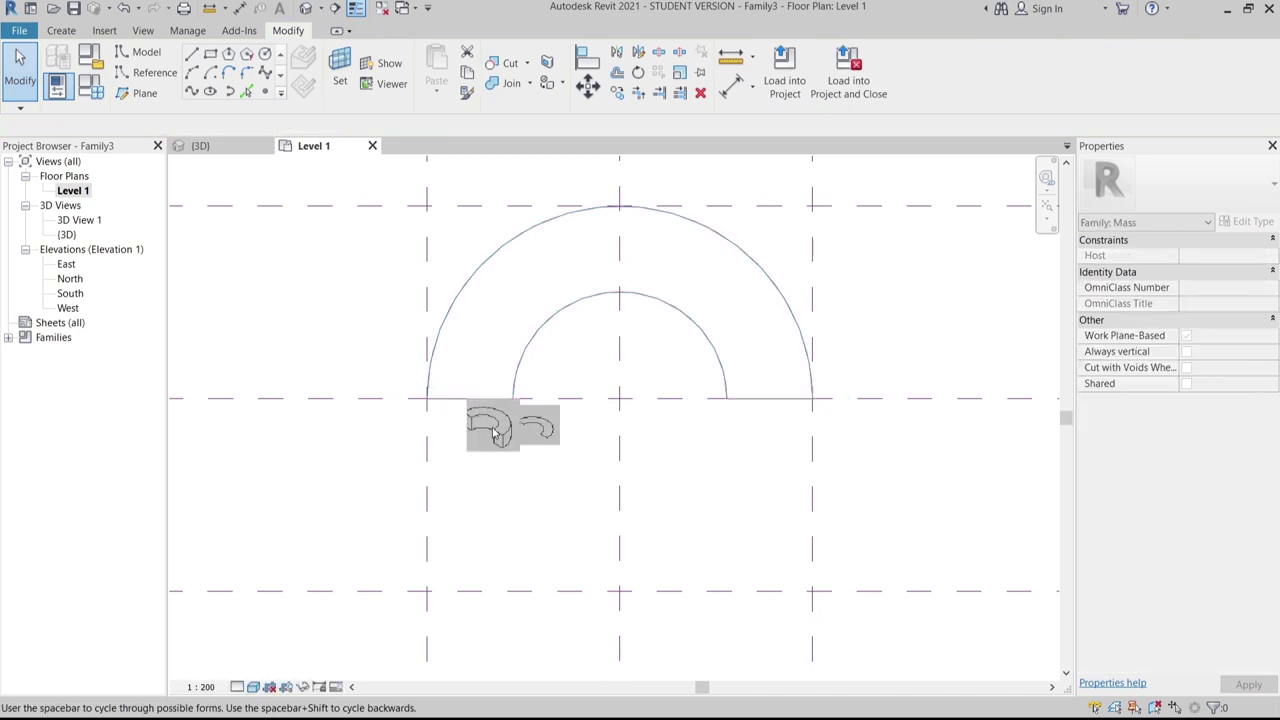
left_click(493, 430)
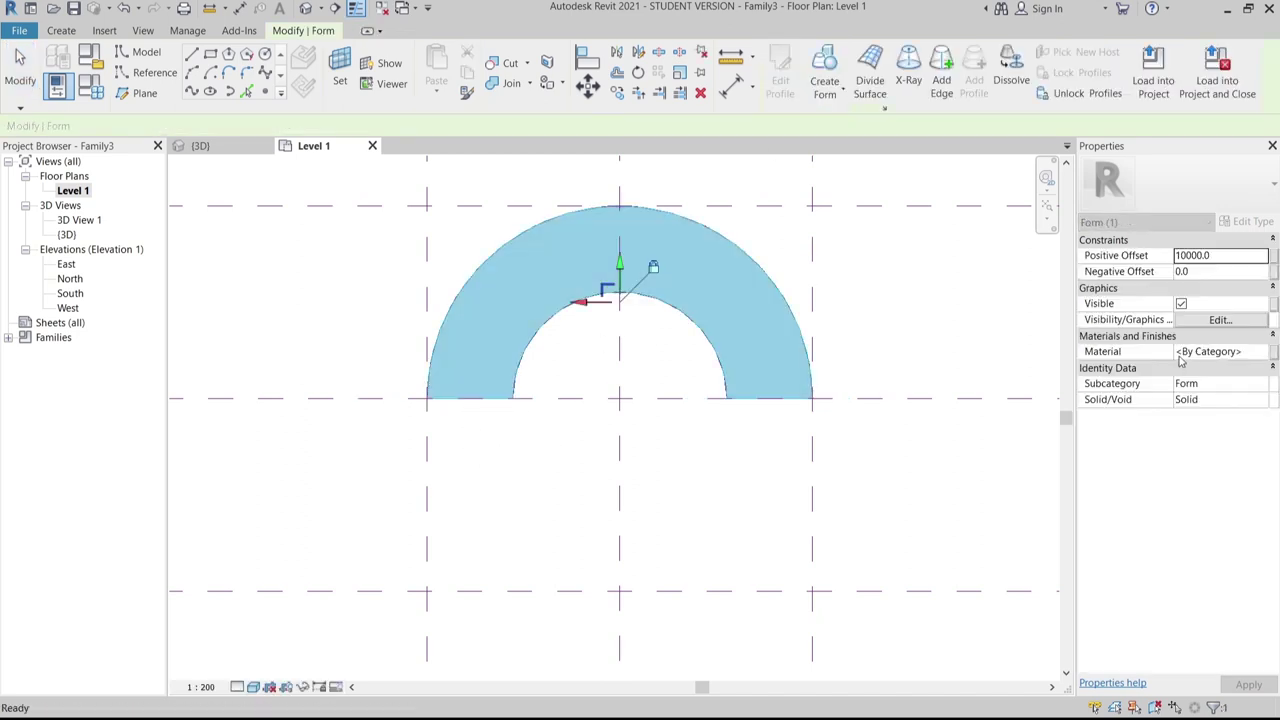
left_click(1224, 256)
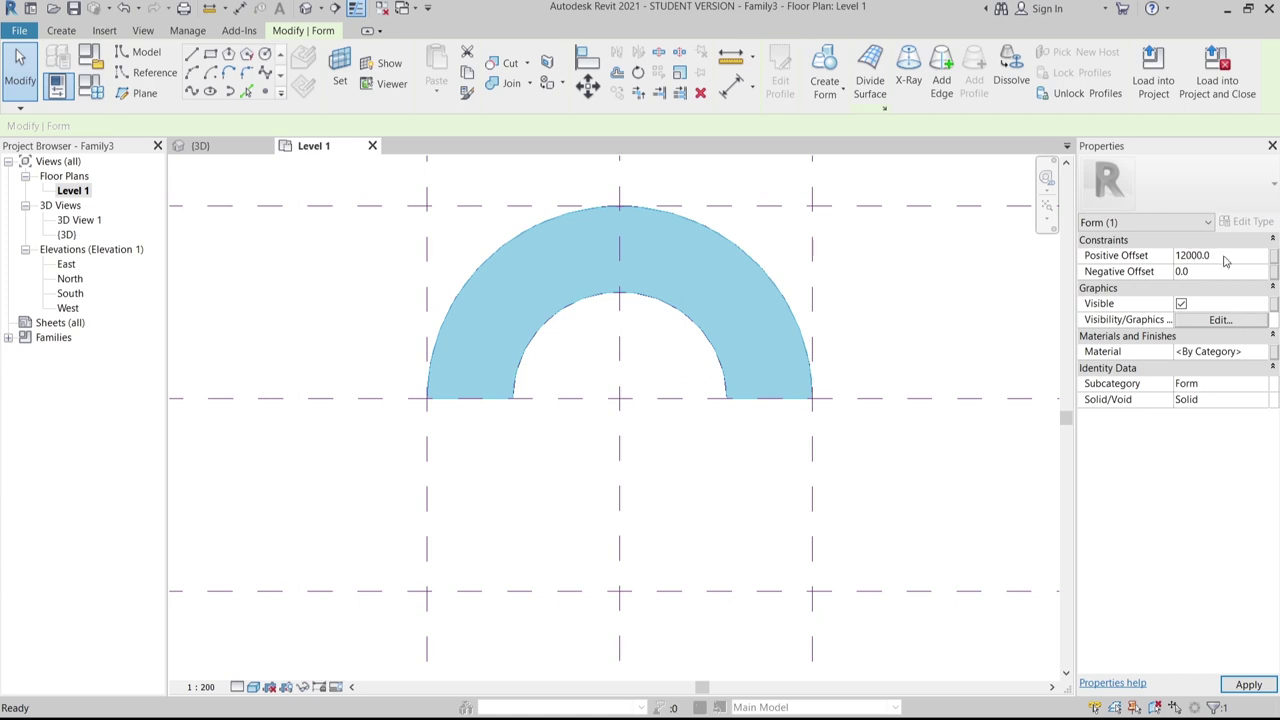
left_click(1248, 682)
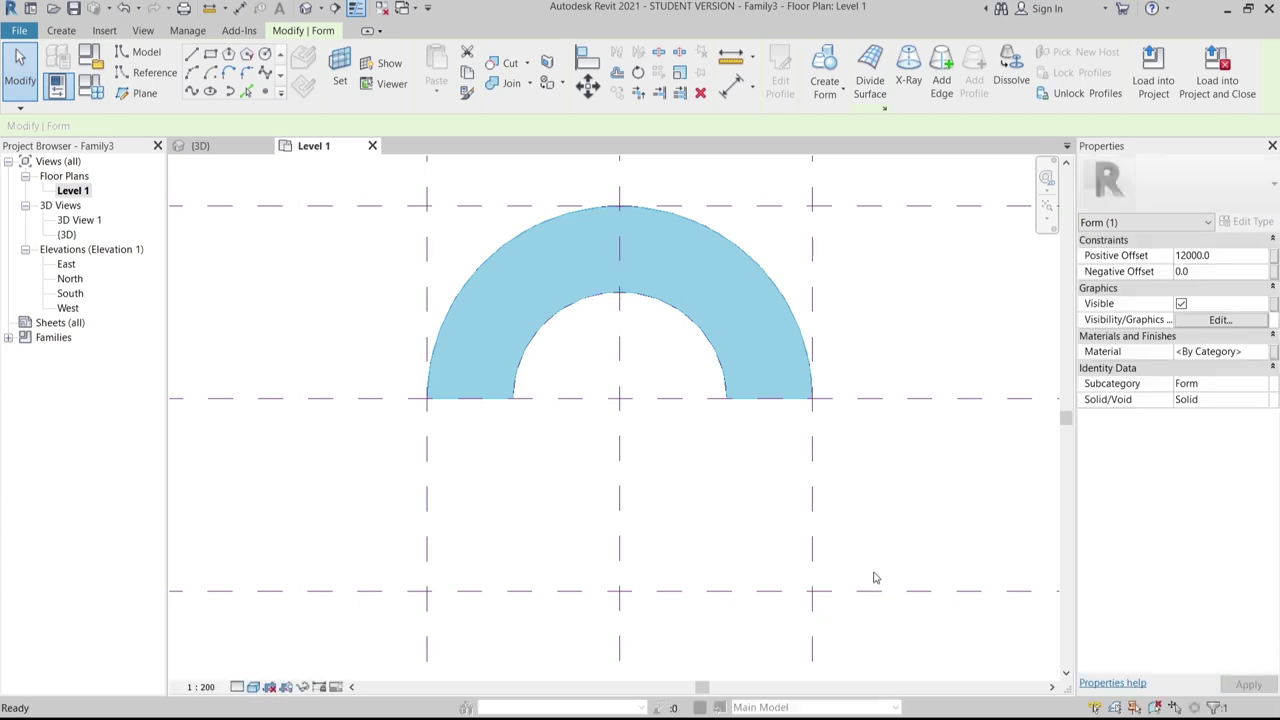
In the South elevation, place a new level aligned with the top of the solid, 12000 above Level 1
middle_click_drag(475, 421, 640, 475)
double_click(70, 294)
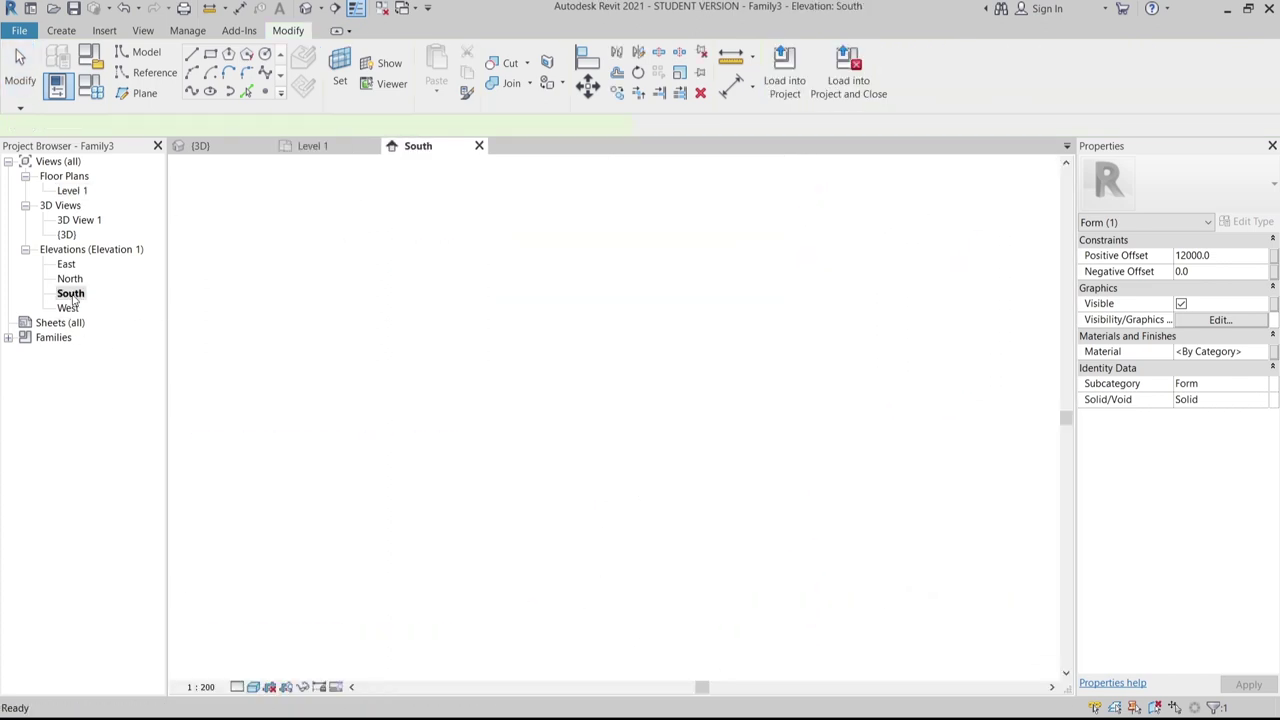
middle_click_drag(396, 478, 517, 508)
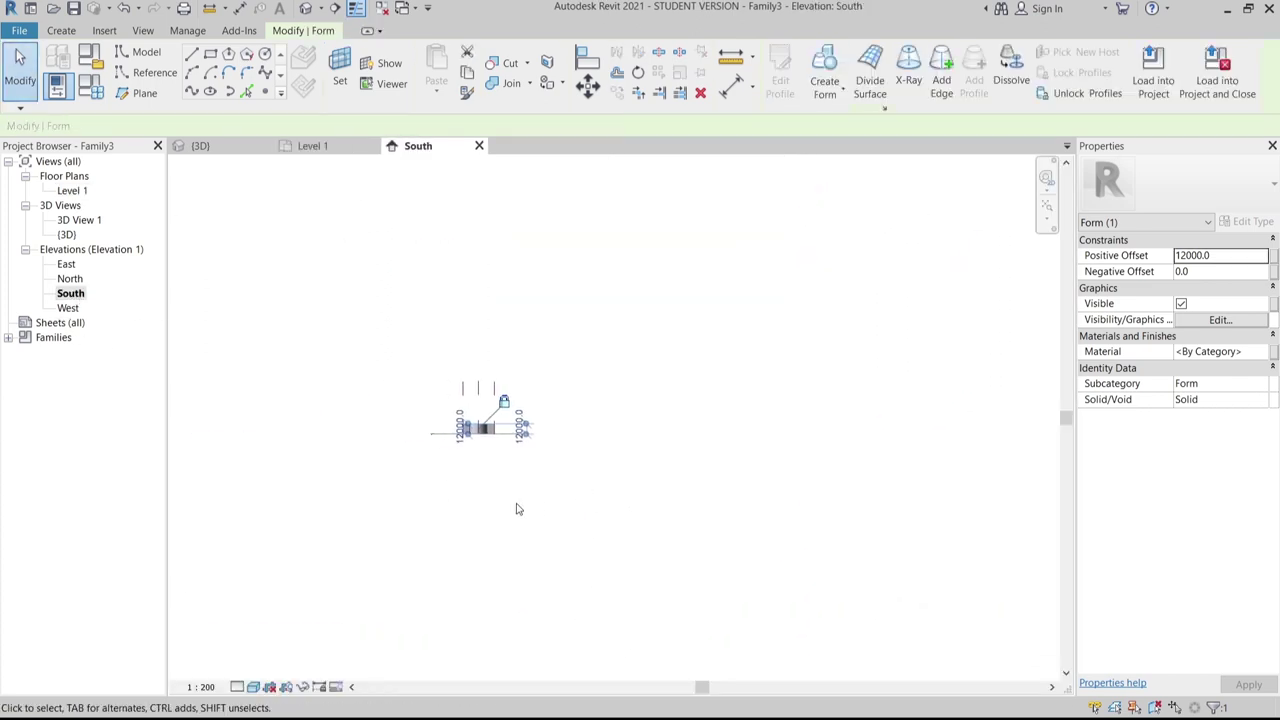
scroll(449, 450, "up", 3)
left_click(492, 441)
key("l")
key("l")
scroll(480, 443, "up", 1)
middle_click_drag(482, 448, 629, 546)
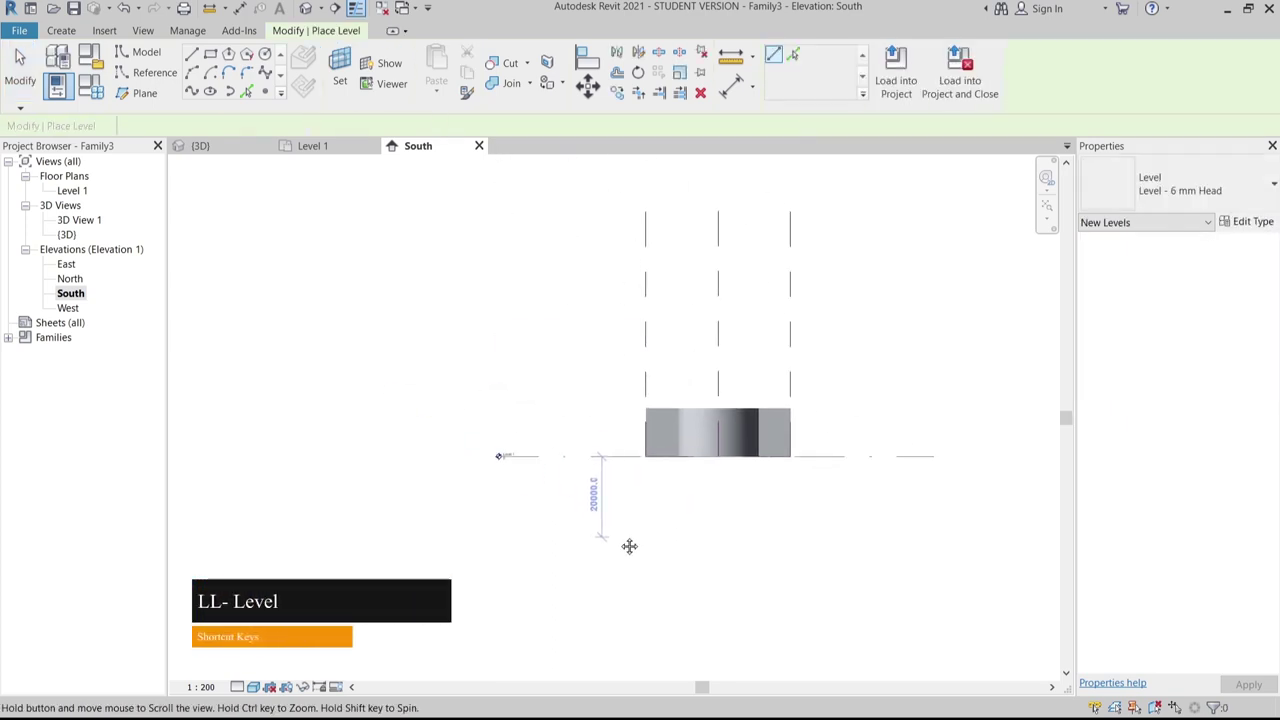
left_click(620, 405)
left_click(406, 408)
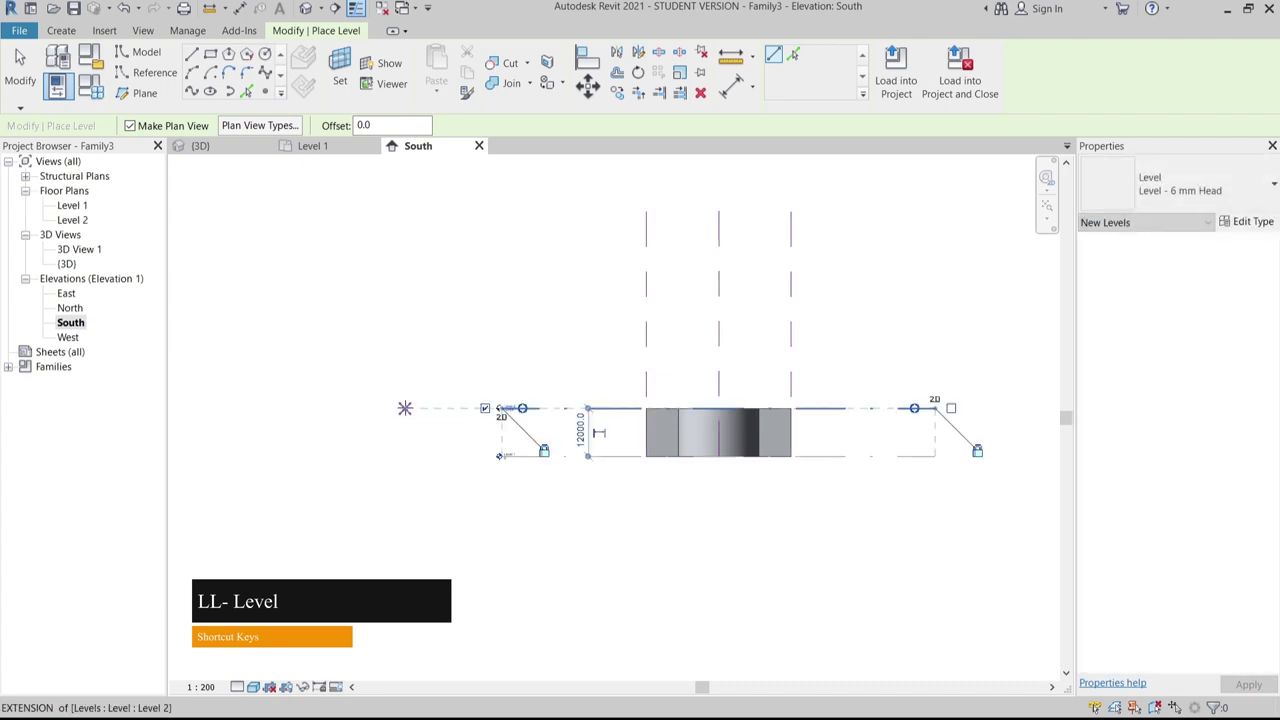
key("Escape")
key("Escape")
Check the level heads, then close the South elevation and return to the Level 1 floor plan
scroll(560, 430, "up", 5)
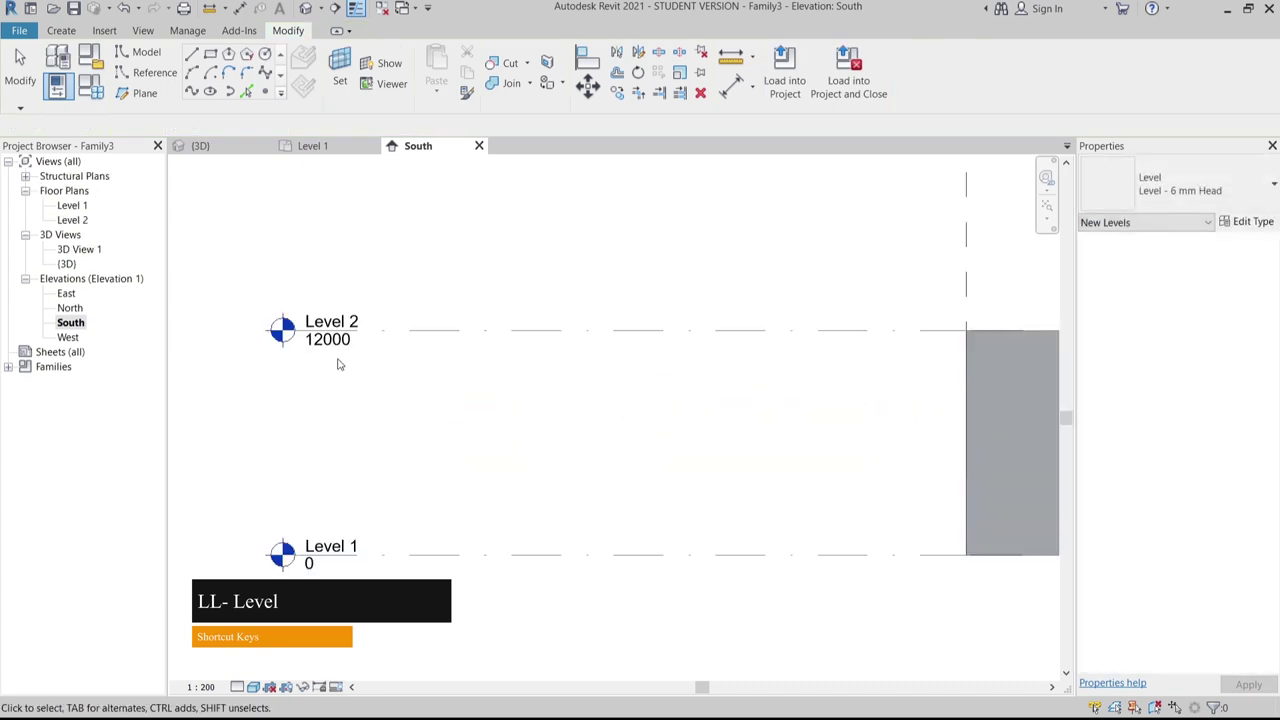
scroll(340, 364, "up", 1)
scroll(371, 466, "down", 2)
middle_click_drag(464, 401, 602, 347)
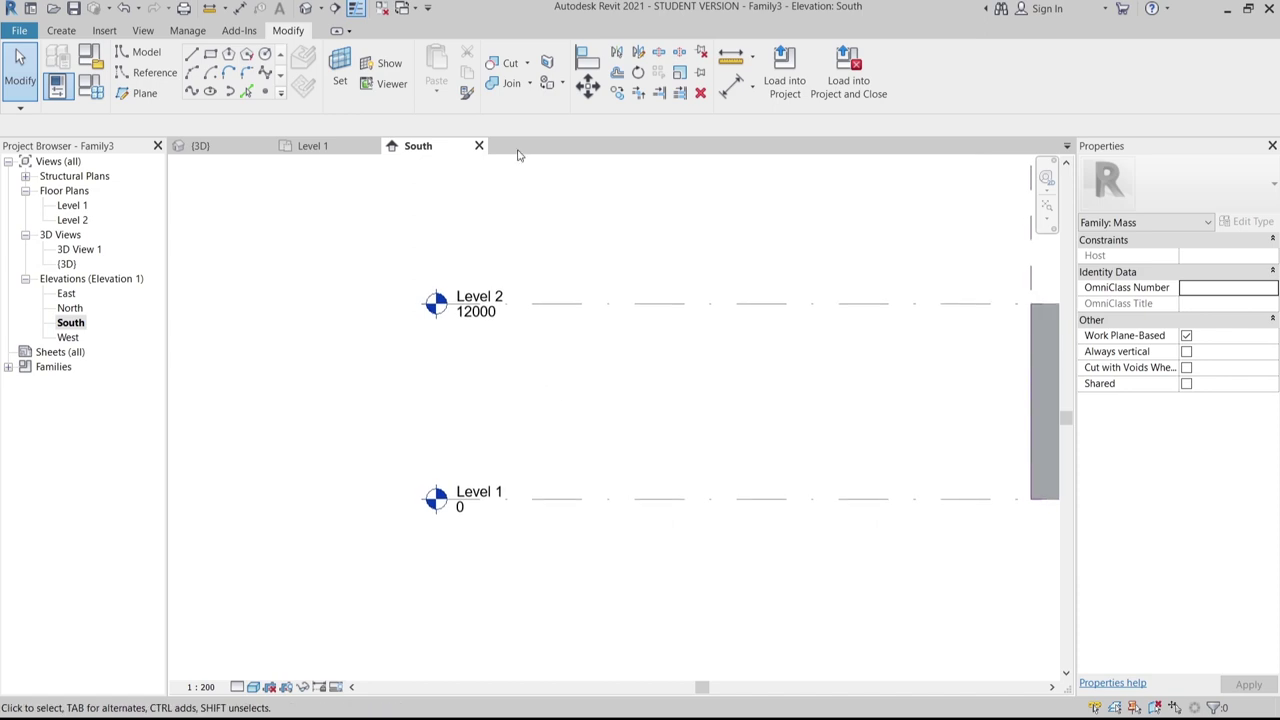
left_click(480, 146)
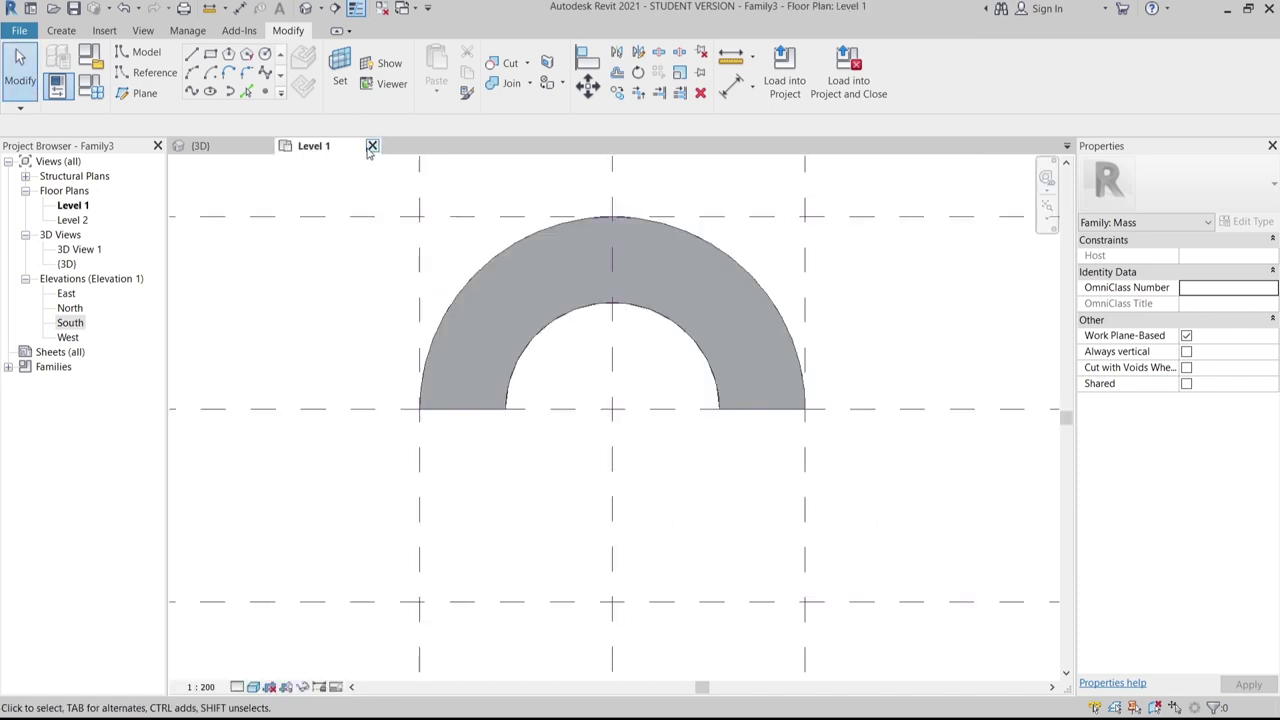
scroll(340, 354, "down", 1)
middle_click_drag(340, 354, 406, 279)
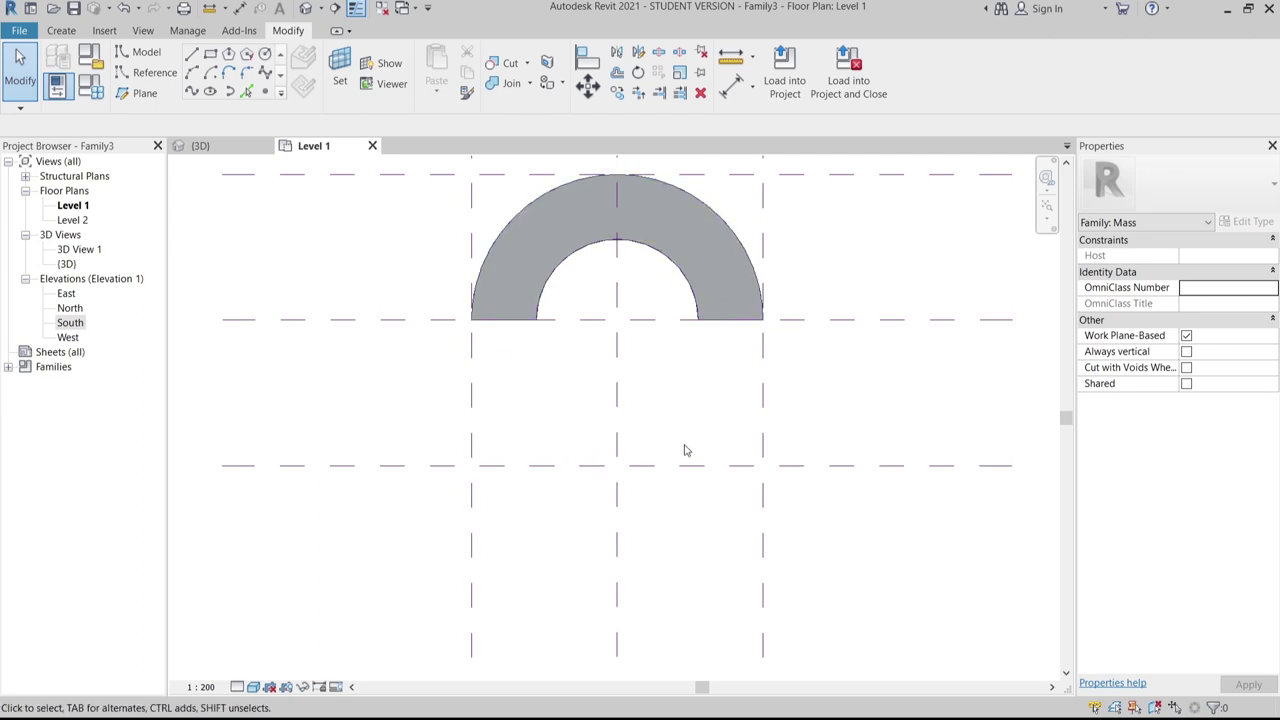
Draw an 18000-radius quarter arc centred on the half-ring, from the lower reference plane to the ring's left outer corner
middle_click_drag(300, 349, 327, 383)
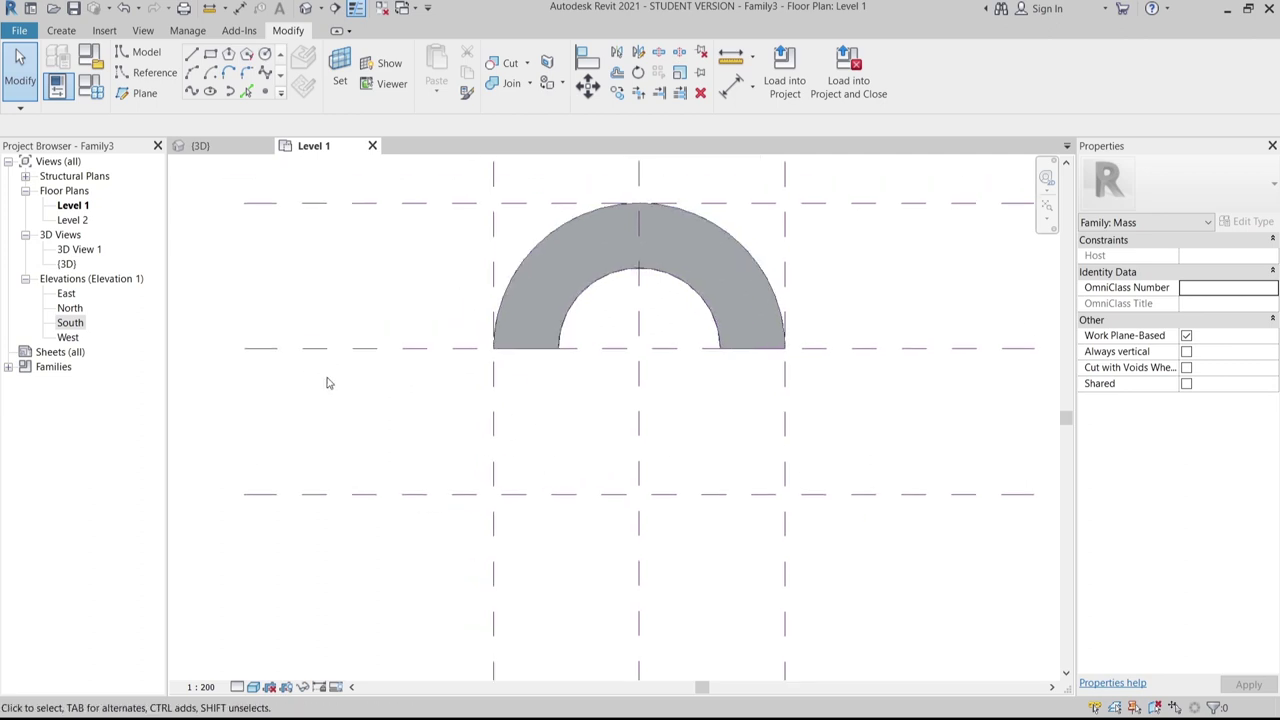
left_click(211, 74)
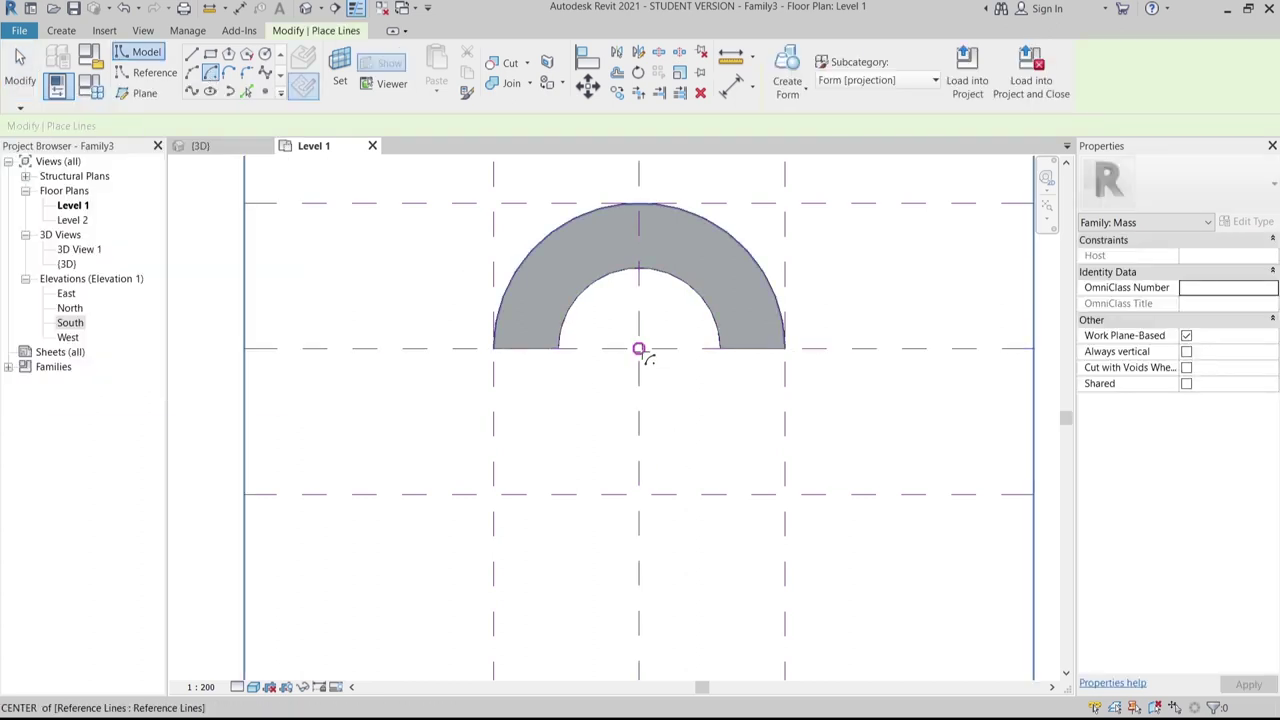
left_click(639, 349)
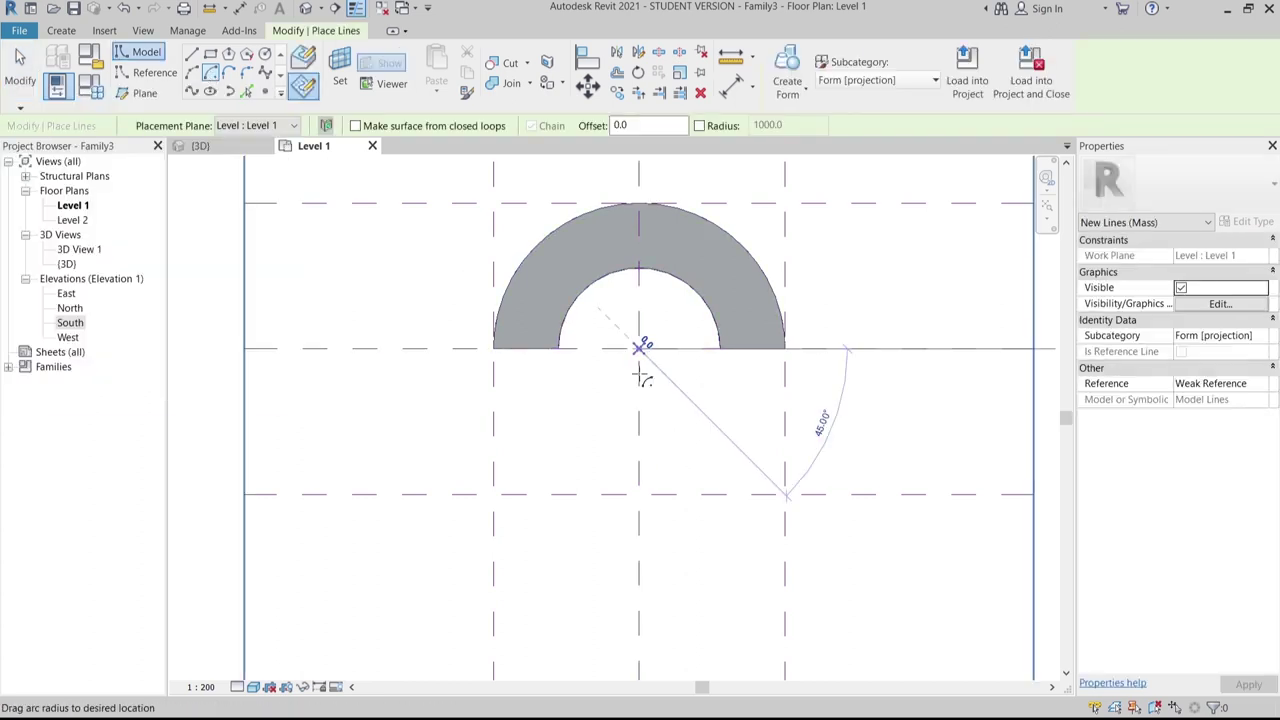
left_click(639, 494)
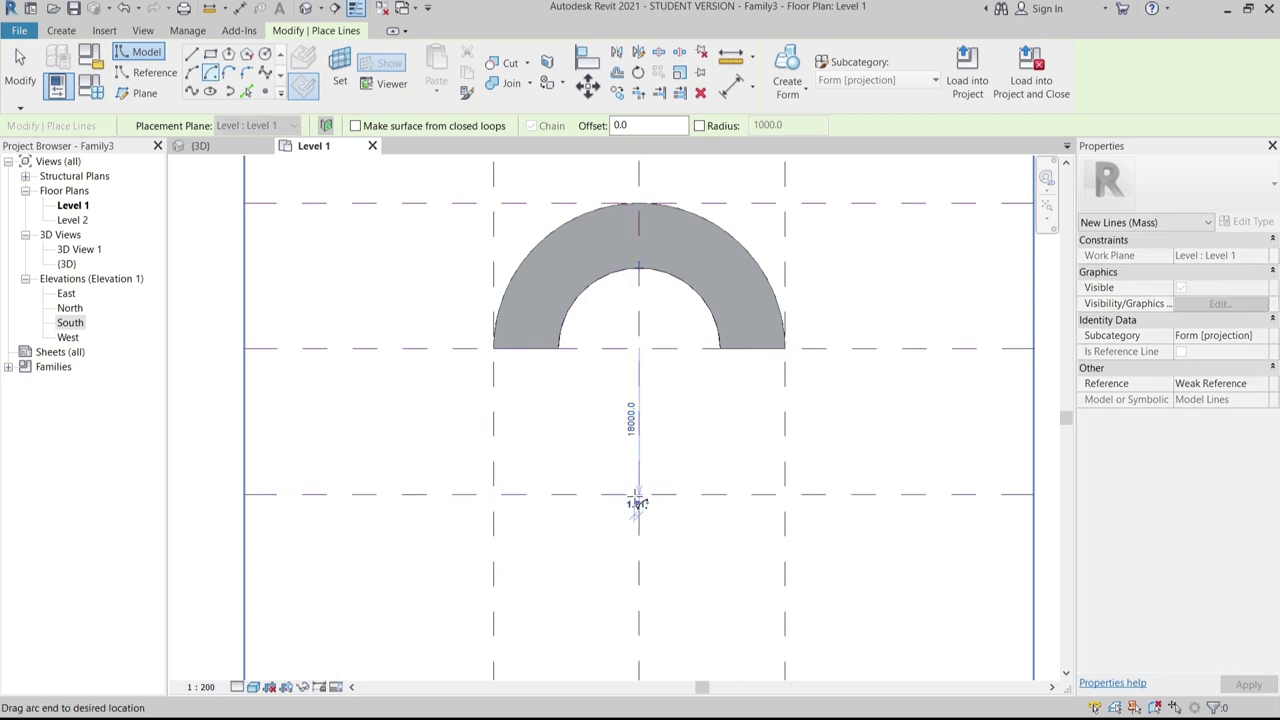
left_click(497, 372)
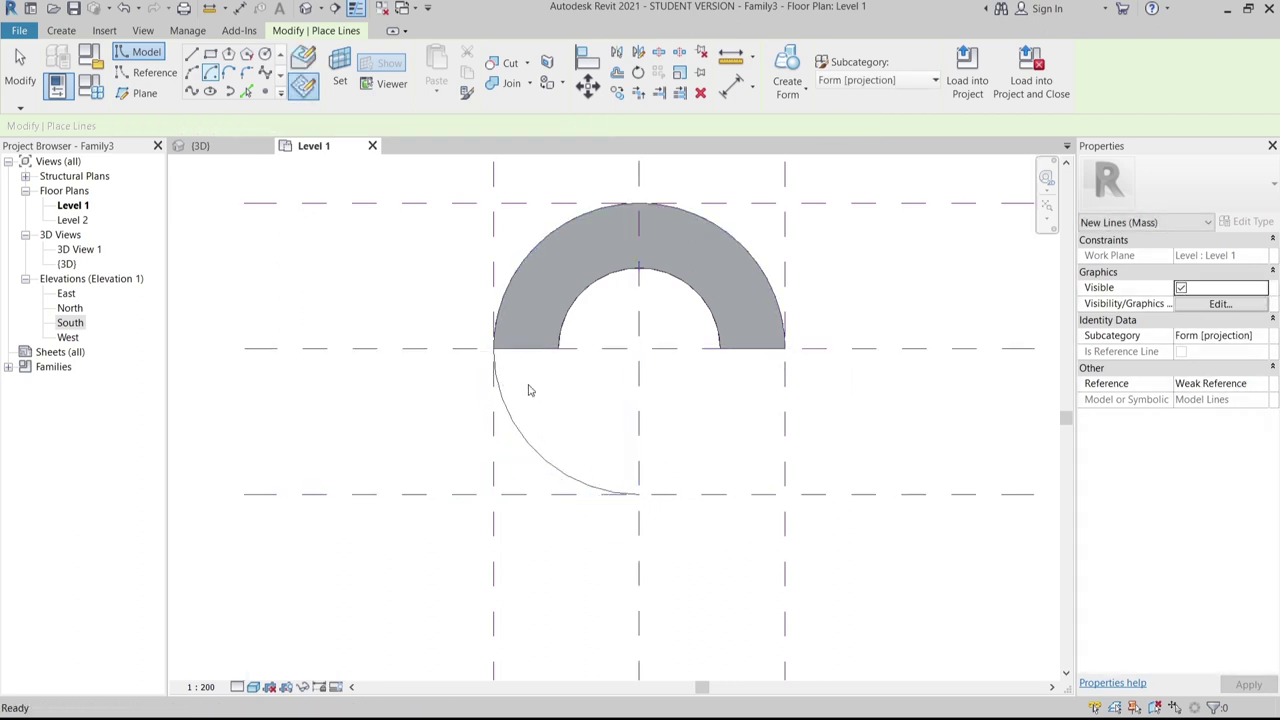
key("Escape")
key("Escape")
Copy the quarter arc and paste it aligned to Level 2
left_click(528, 446)
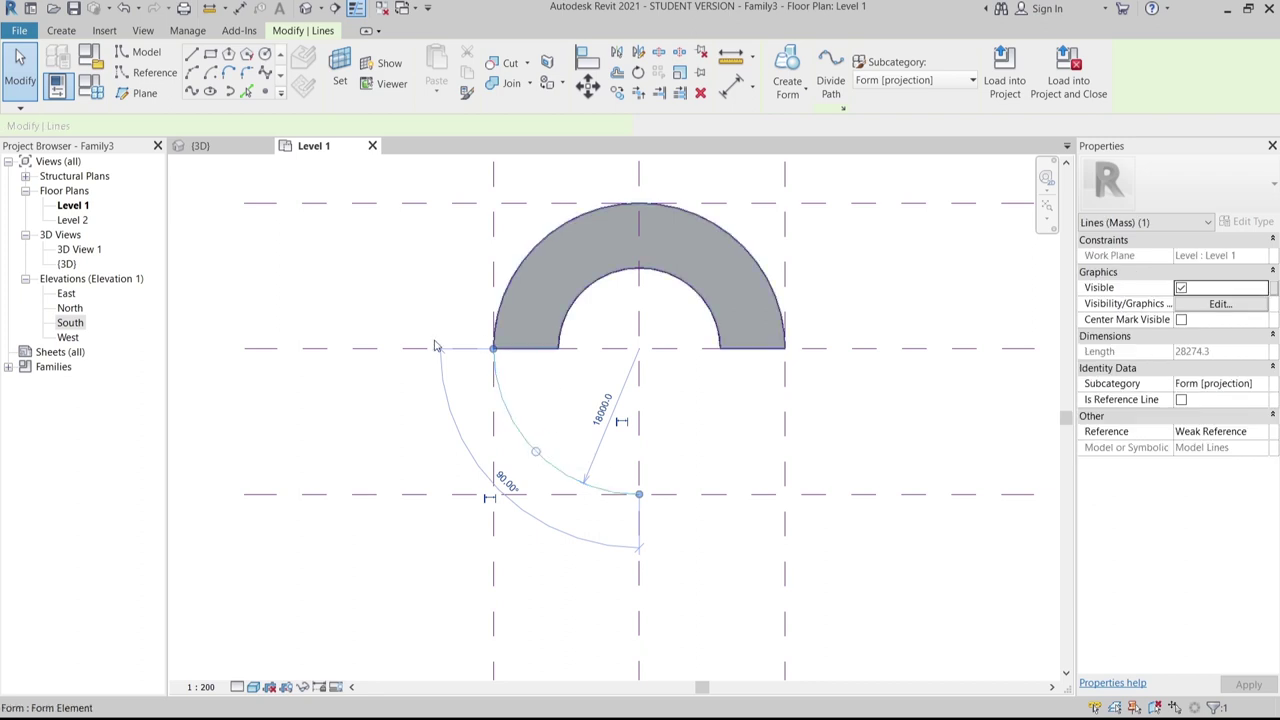
scroll(524, 458, "up", 2)
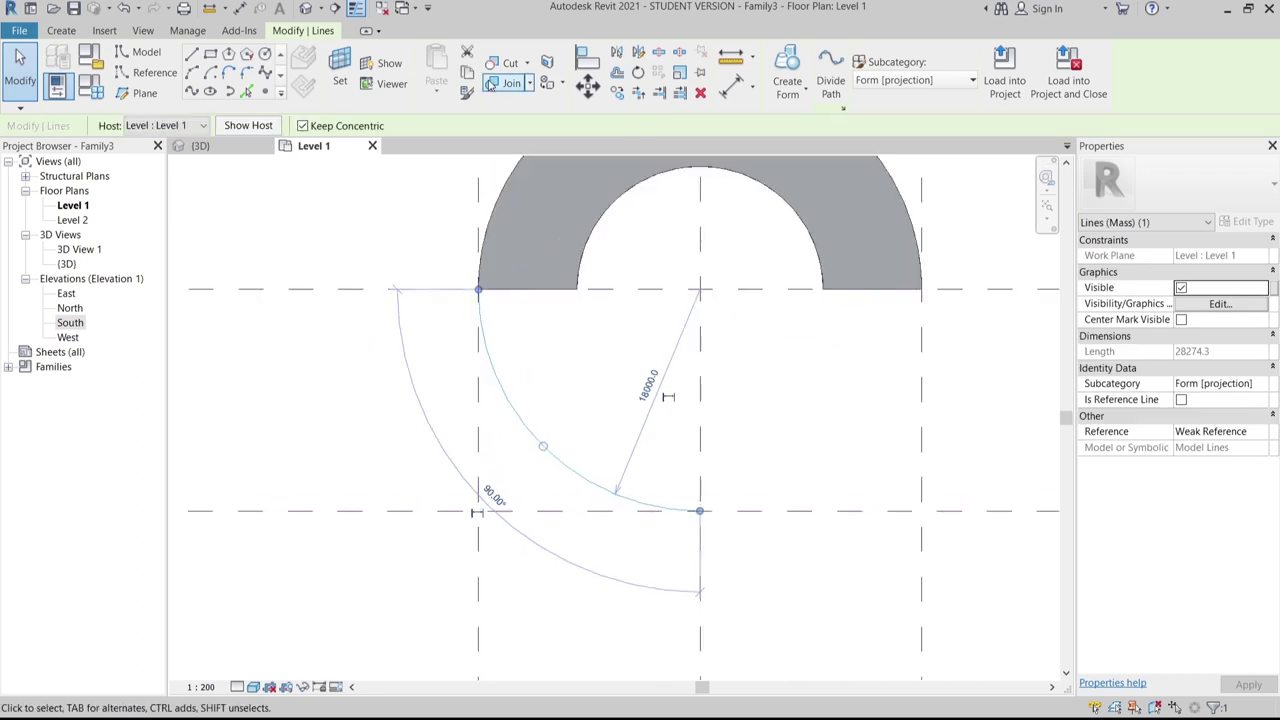
left_click(436, 78)
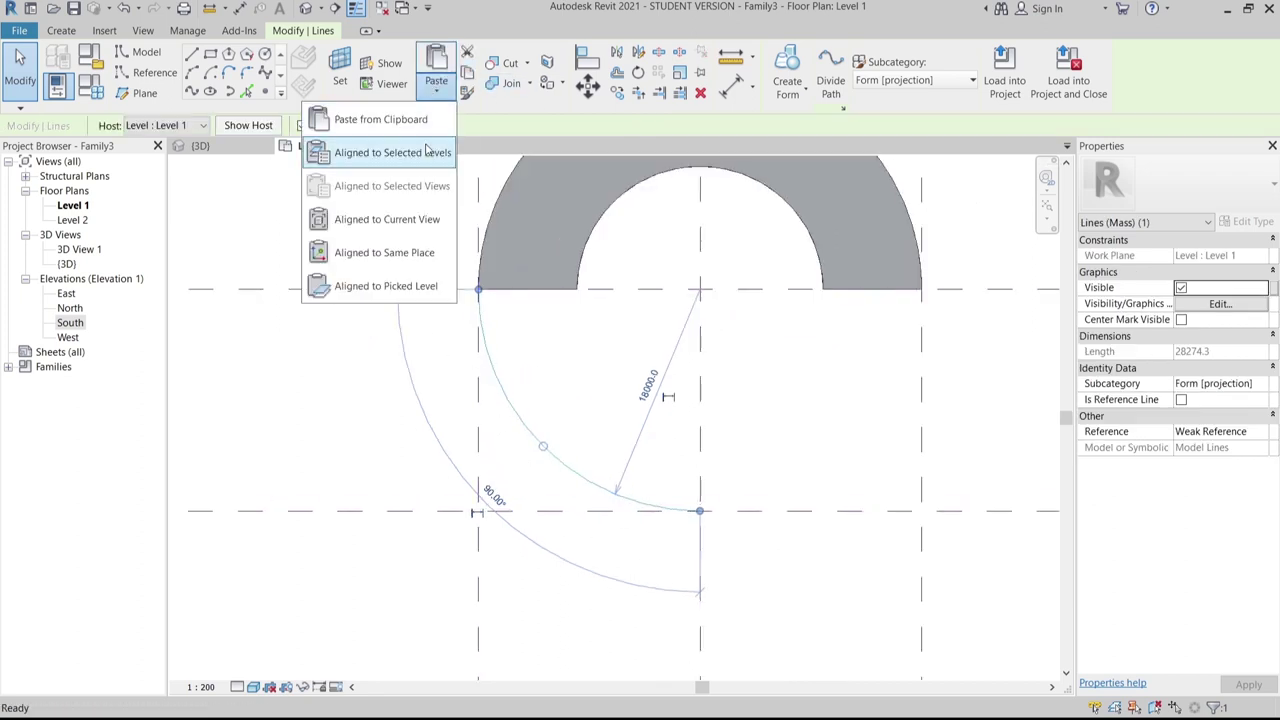
double_click(700, 201)
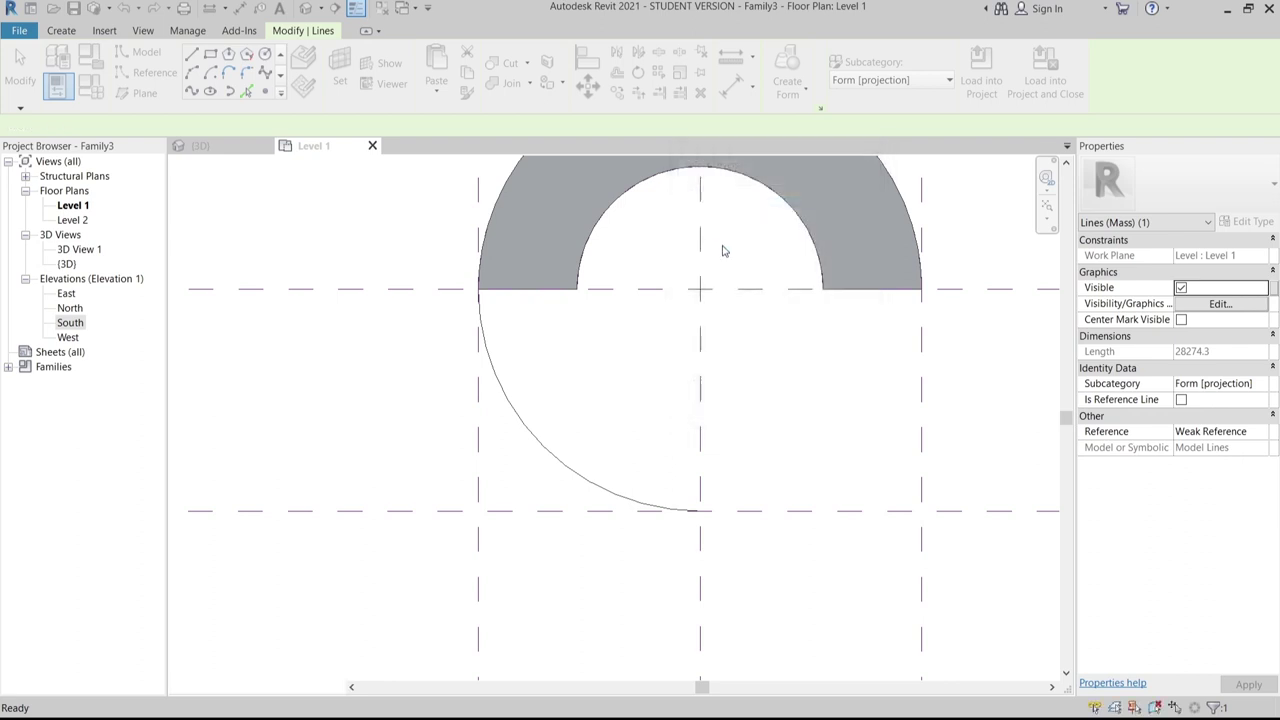
In the 3D view, delete the original quarter arc at the base of the half-ring on Level 1
left_click(200, 146)
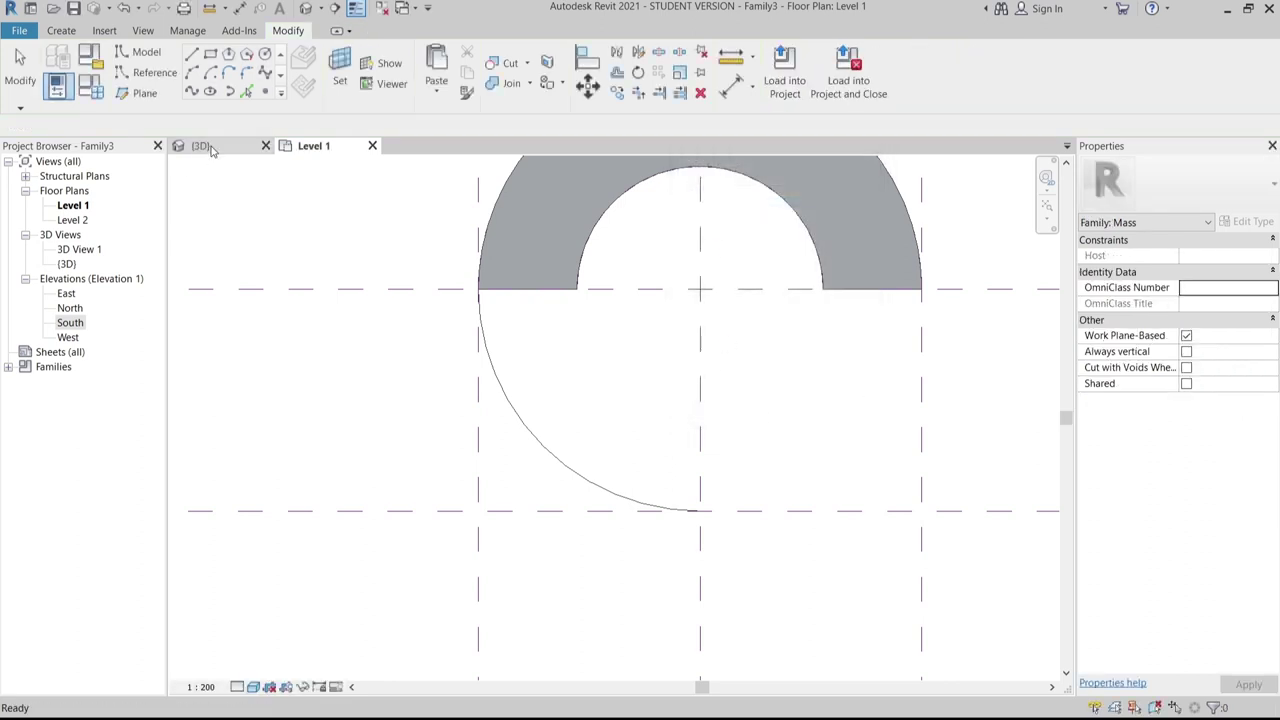
middle_click_drag(640, 500, 698, 512, "shift")
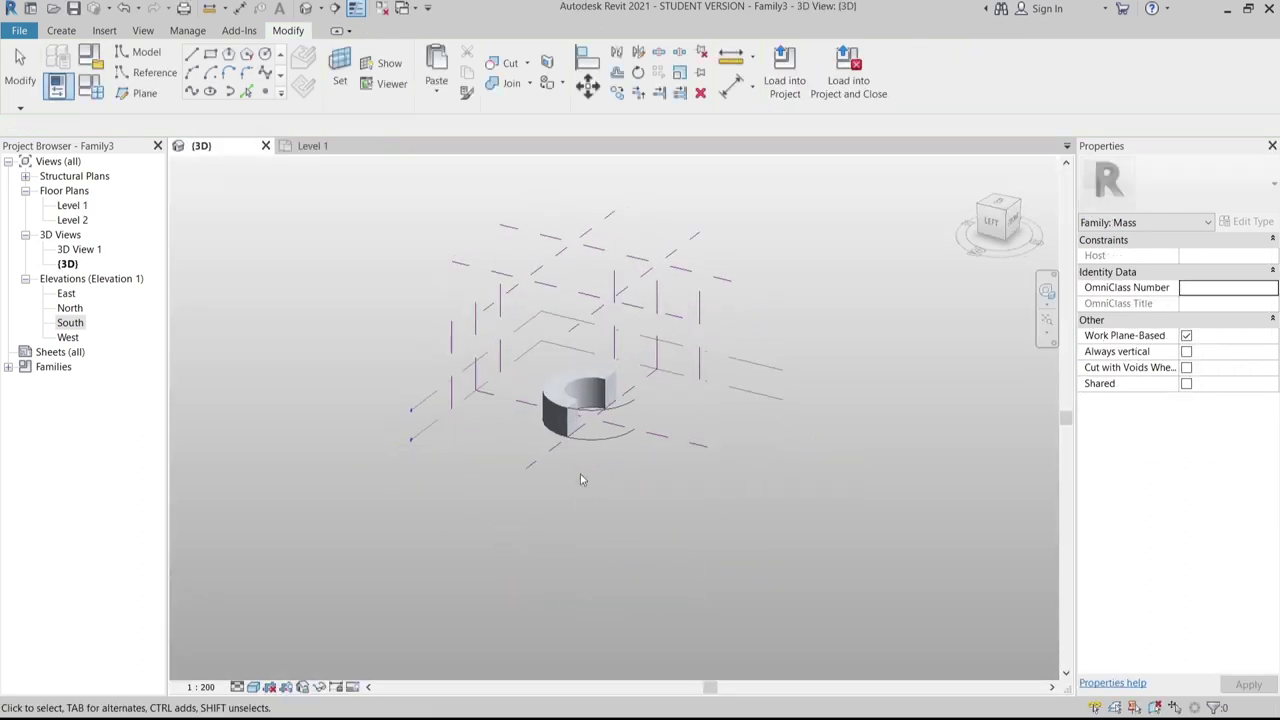
scroll(640, 460, "up", 5)
scroll(604, 497, "up", 2)
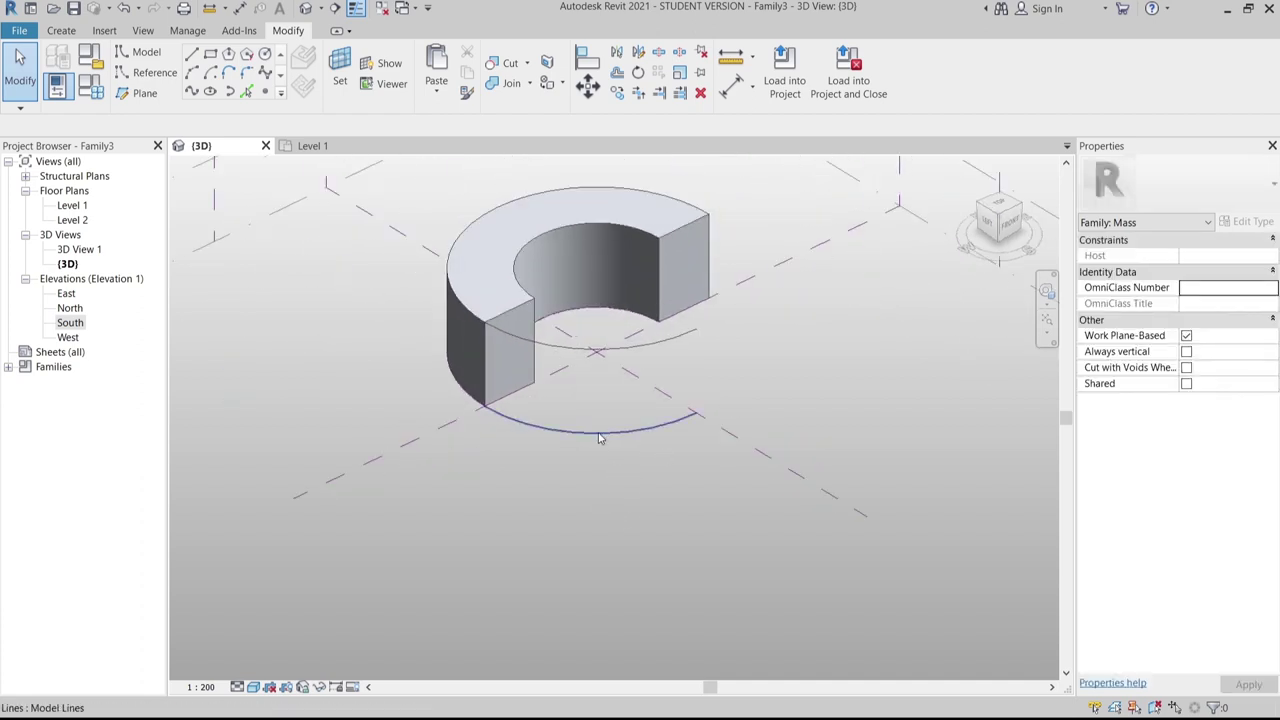
left_click(605, 502)
key("Delete")
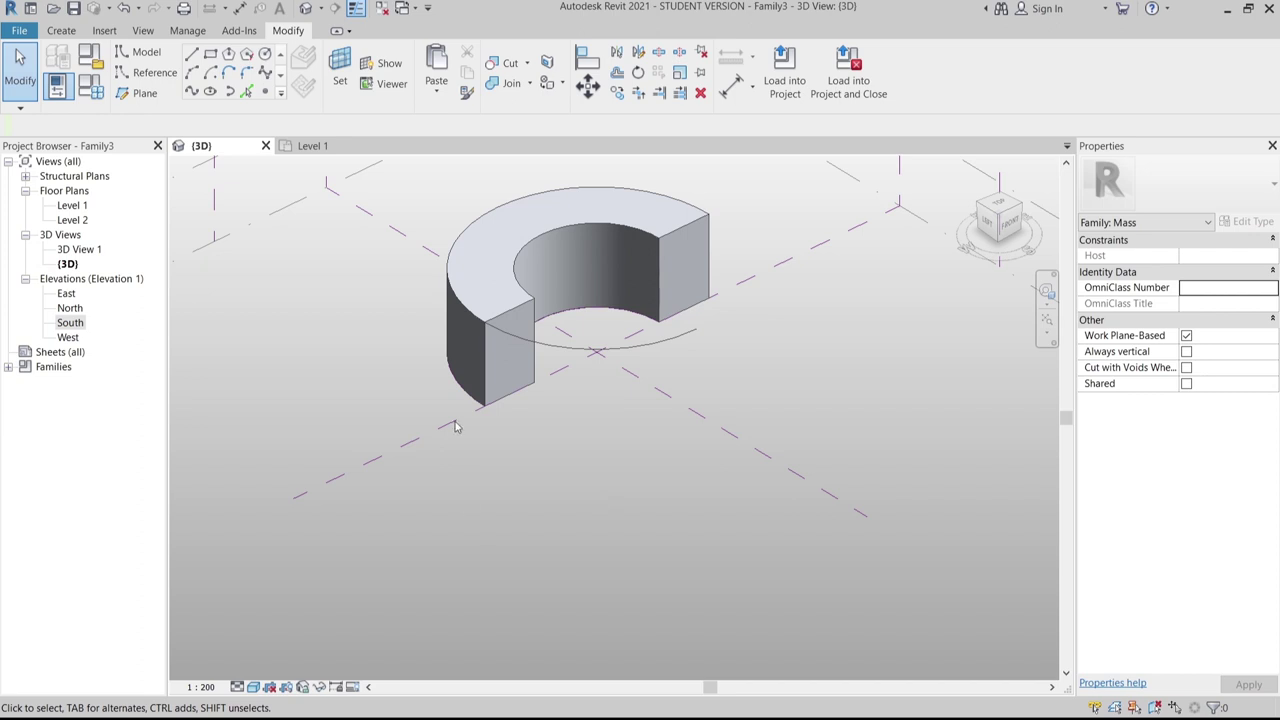
Return to the Level 1 plan and temporarily hide the quarter arc hosted on Level 2
left_click(310, 146)
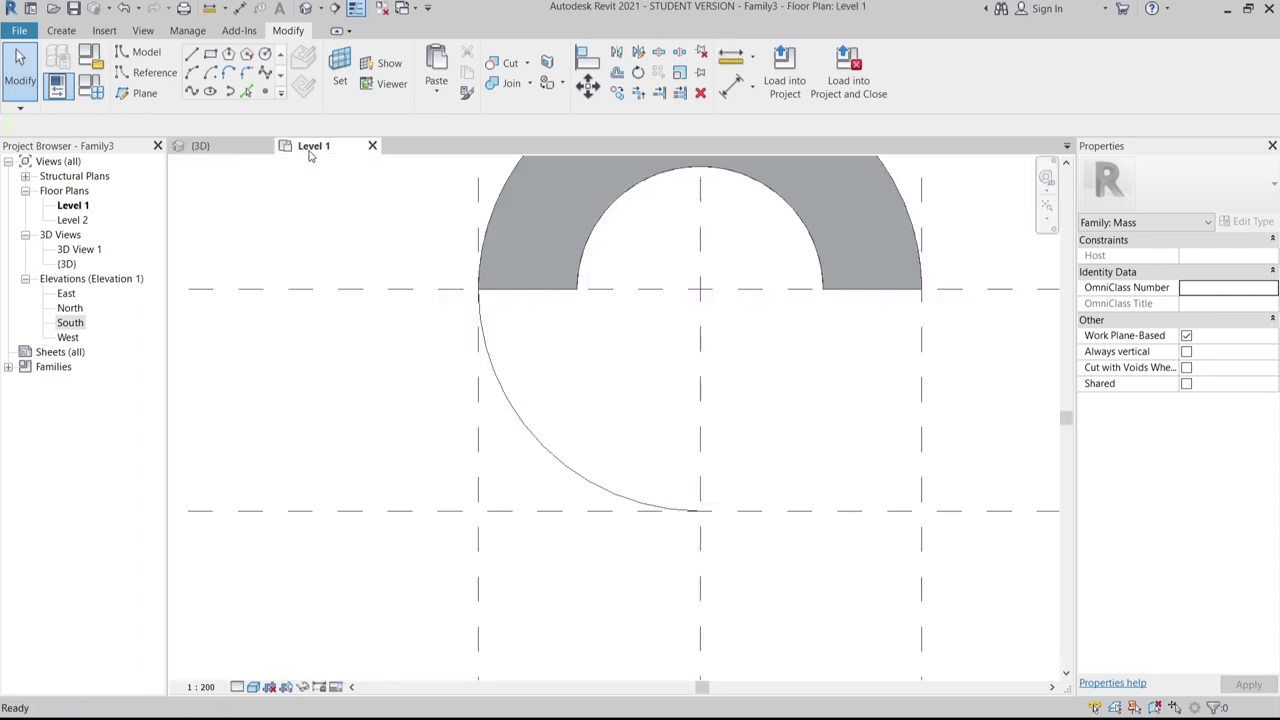
left_click(510, 397)
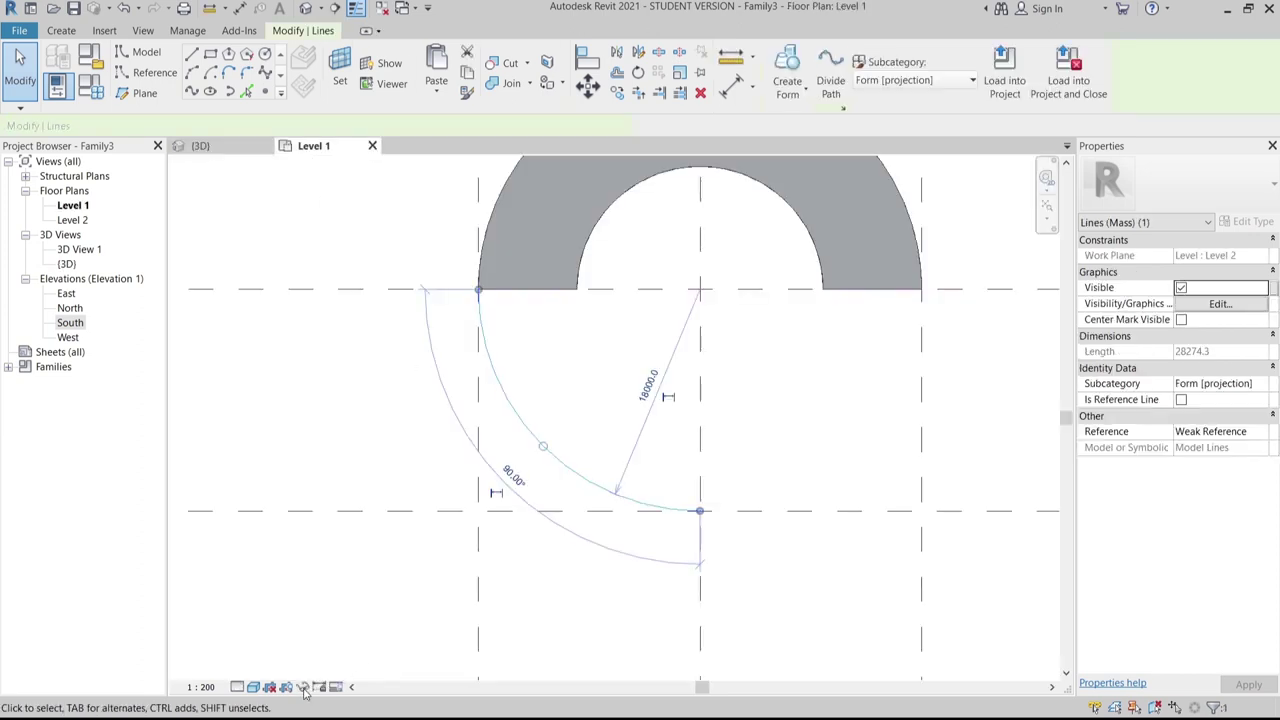
middle_click_drag(562, 433, 565, 395)
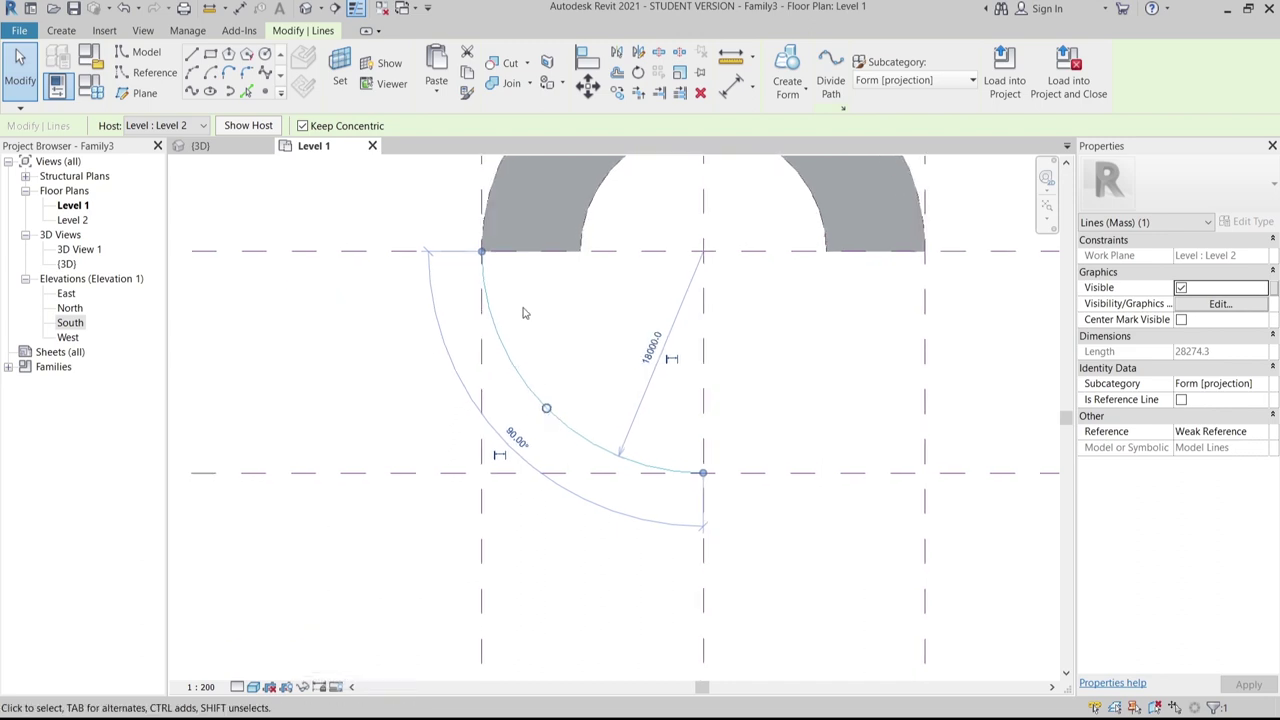
middle_click_drag(455, 574, 453, 671)
scroll(686, 296, "down", 1)
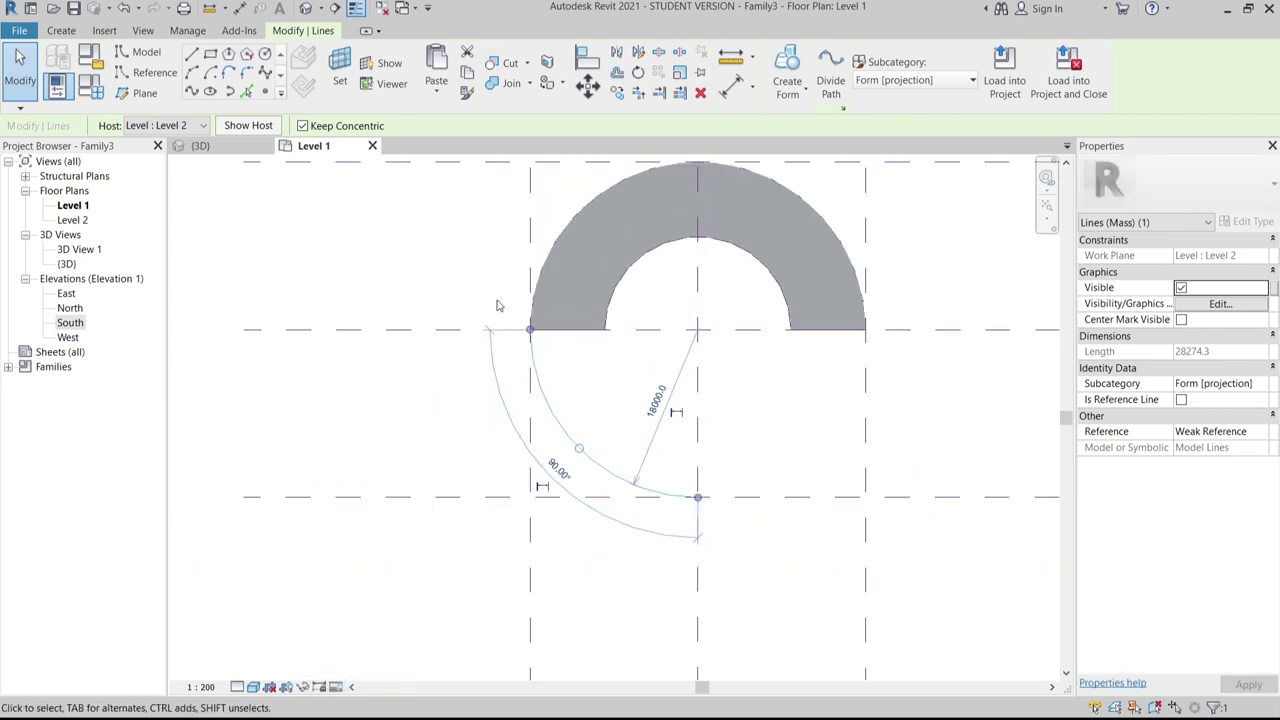
left_click(302, 687)
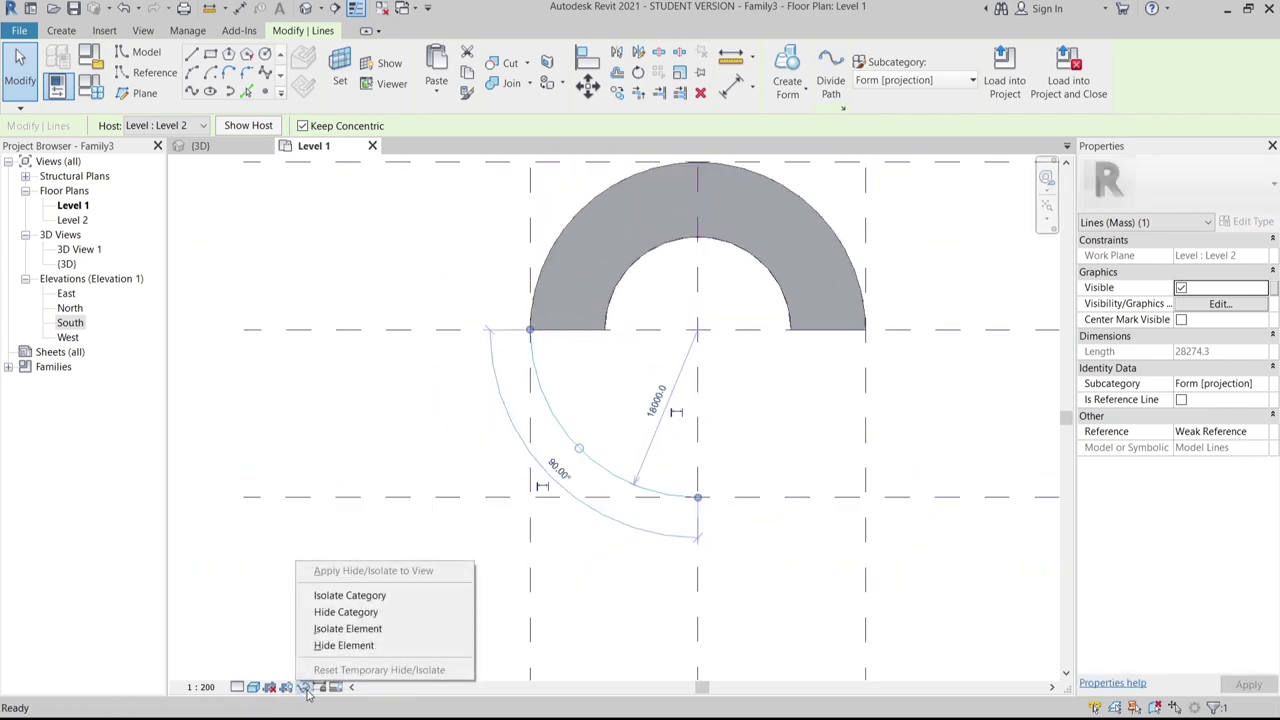
left_click(340, 649)
key("Escape")
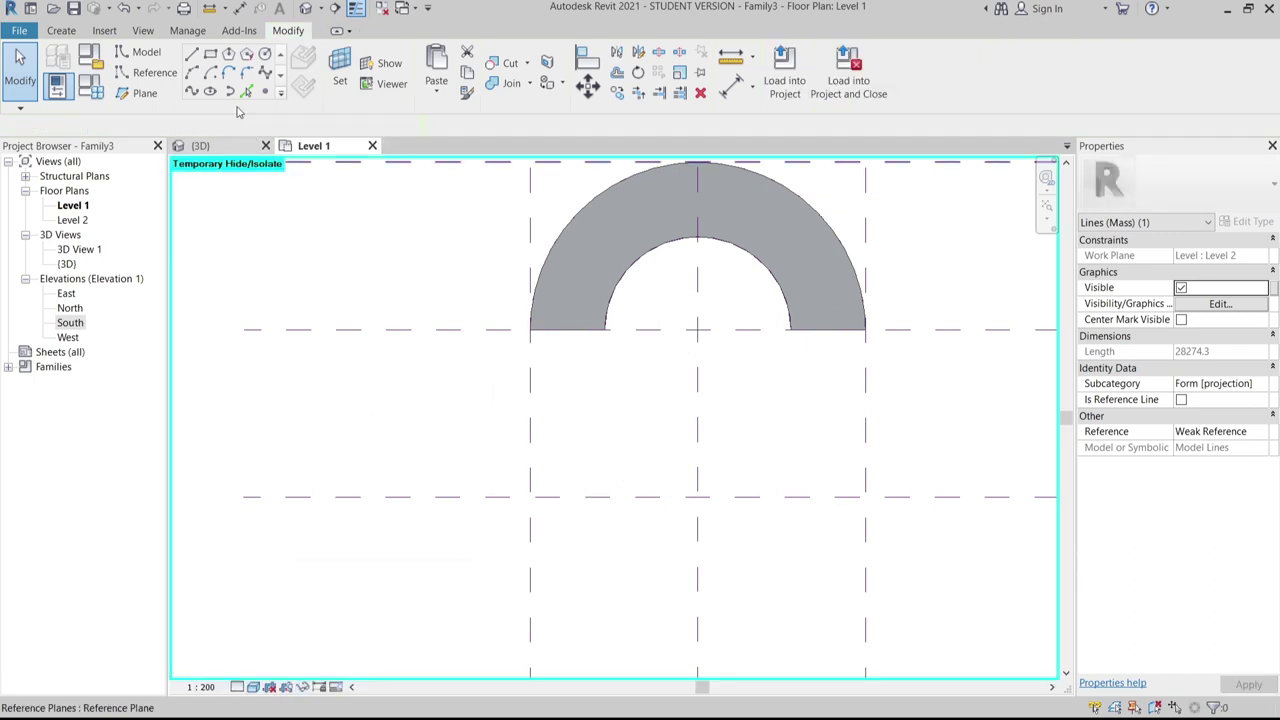
Draw an 18000 long model line from the half-ring's left outer corner straight down to the lower reference plane
key("l")
key("i")
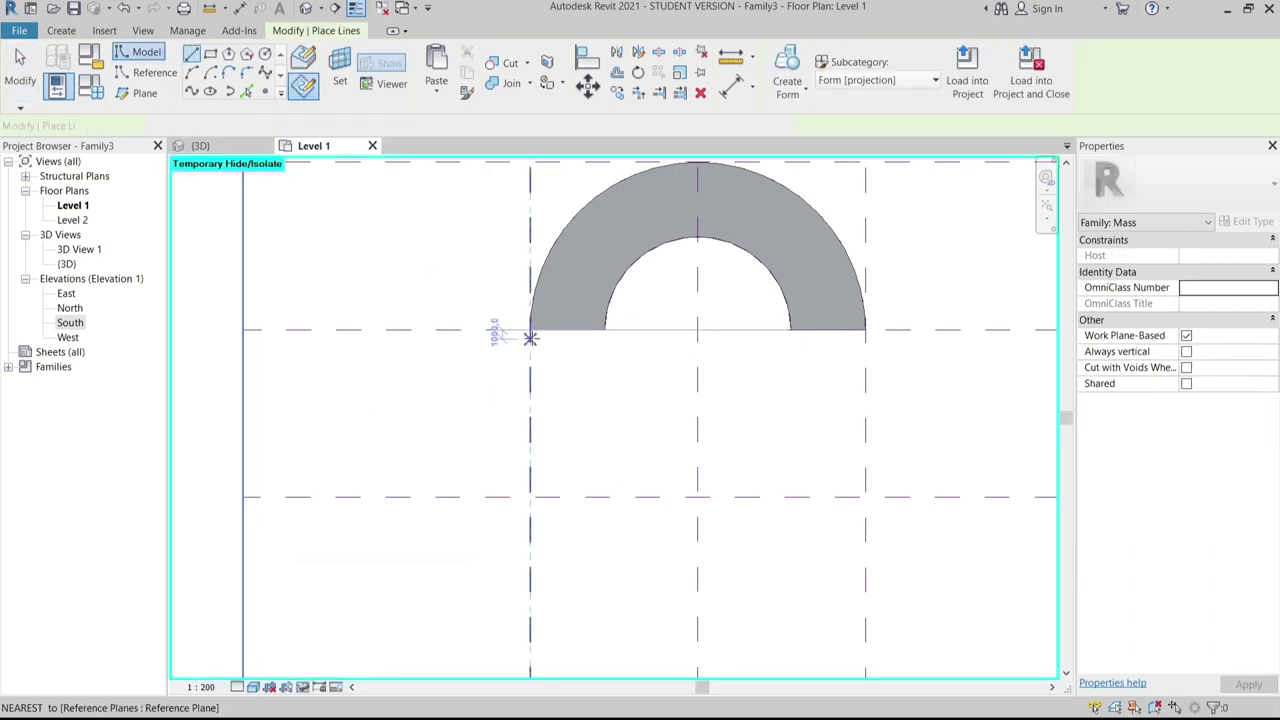
left_click(530, 329)
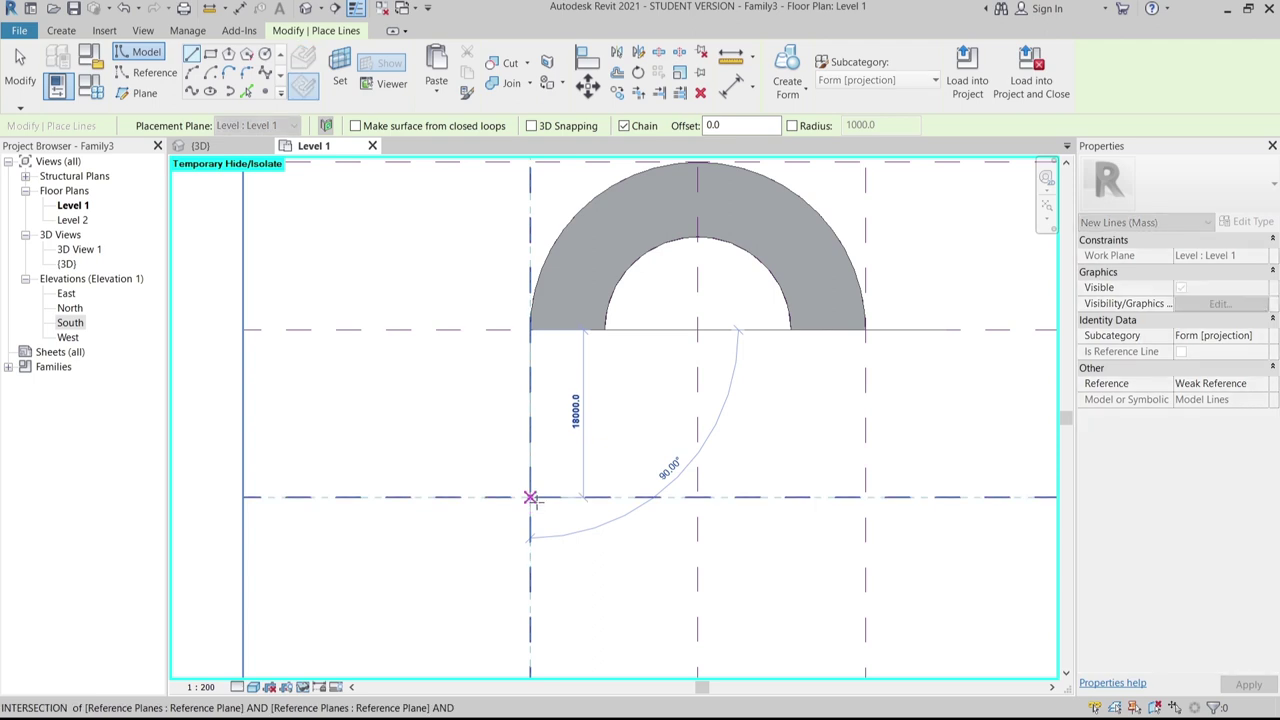
key("Escape")
key("Escape")
key("Escape")
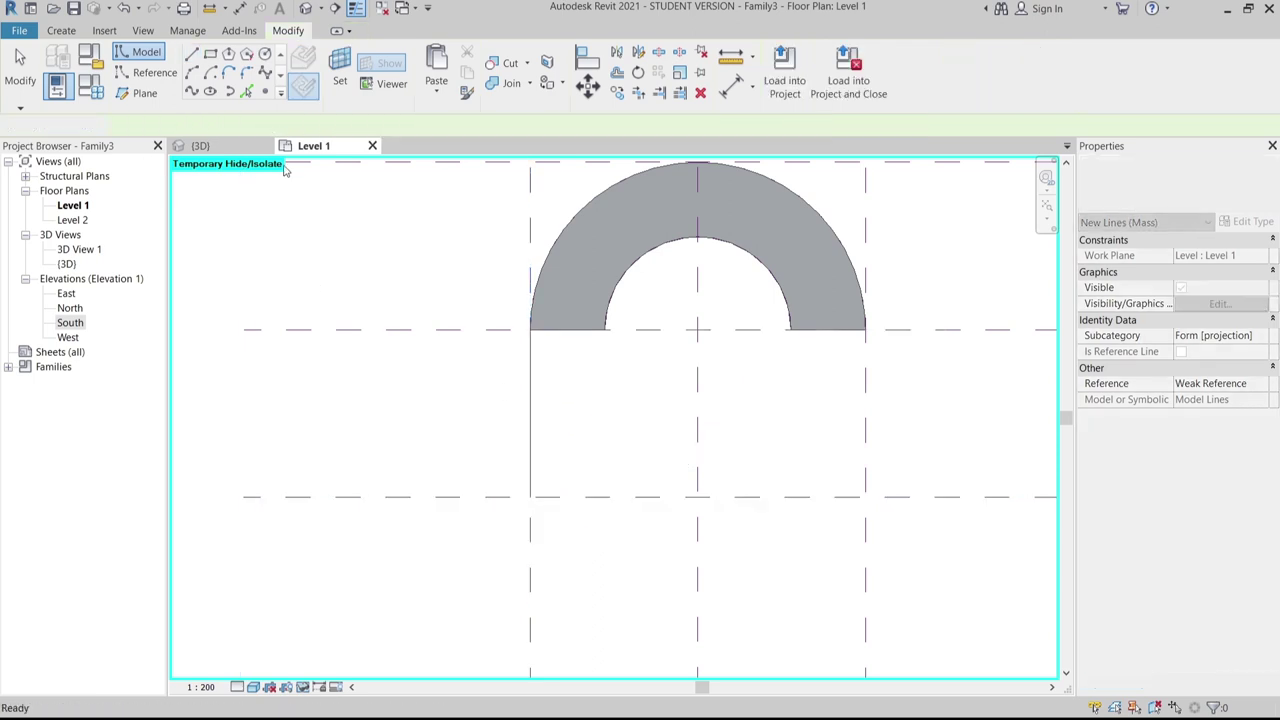
Reset the temporary hiding, then switch to the 3D view and close the Level 1 plan
key("h")
key("r")
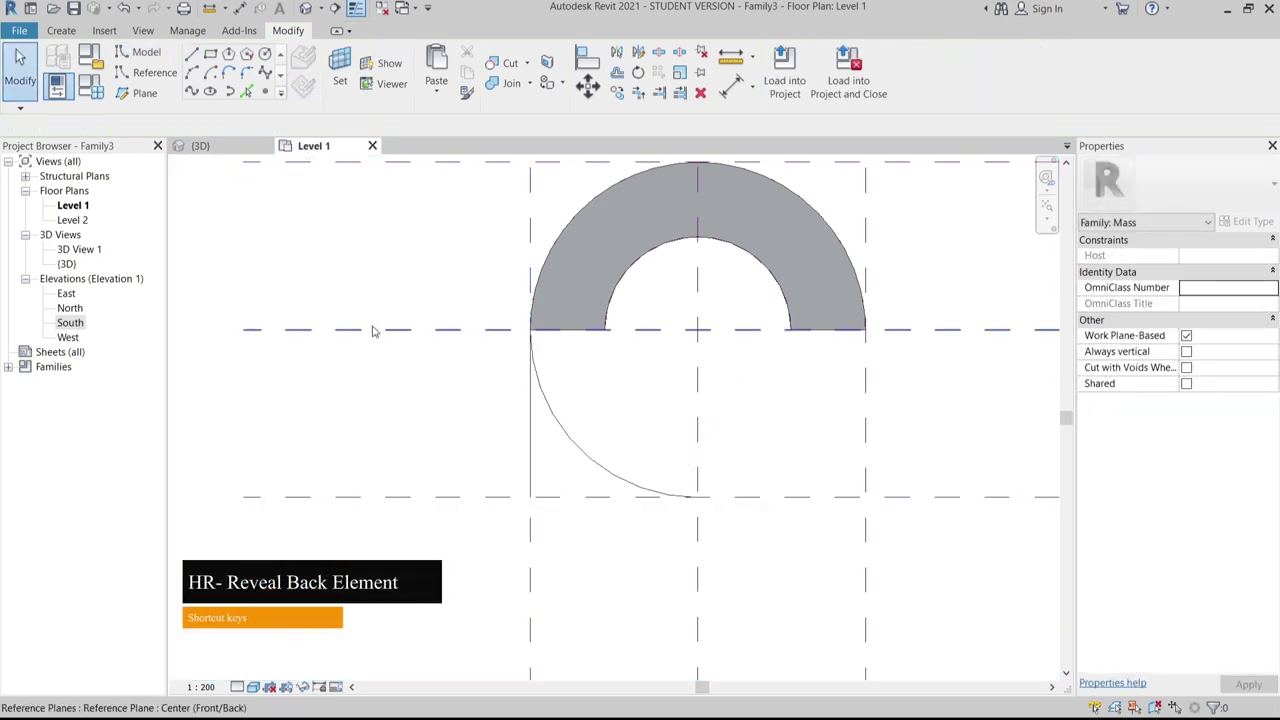
left_click(198, 146)
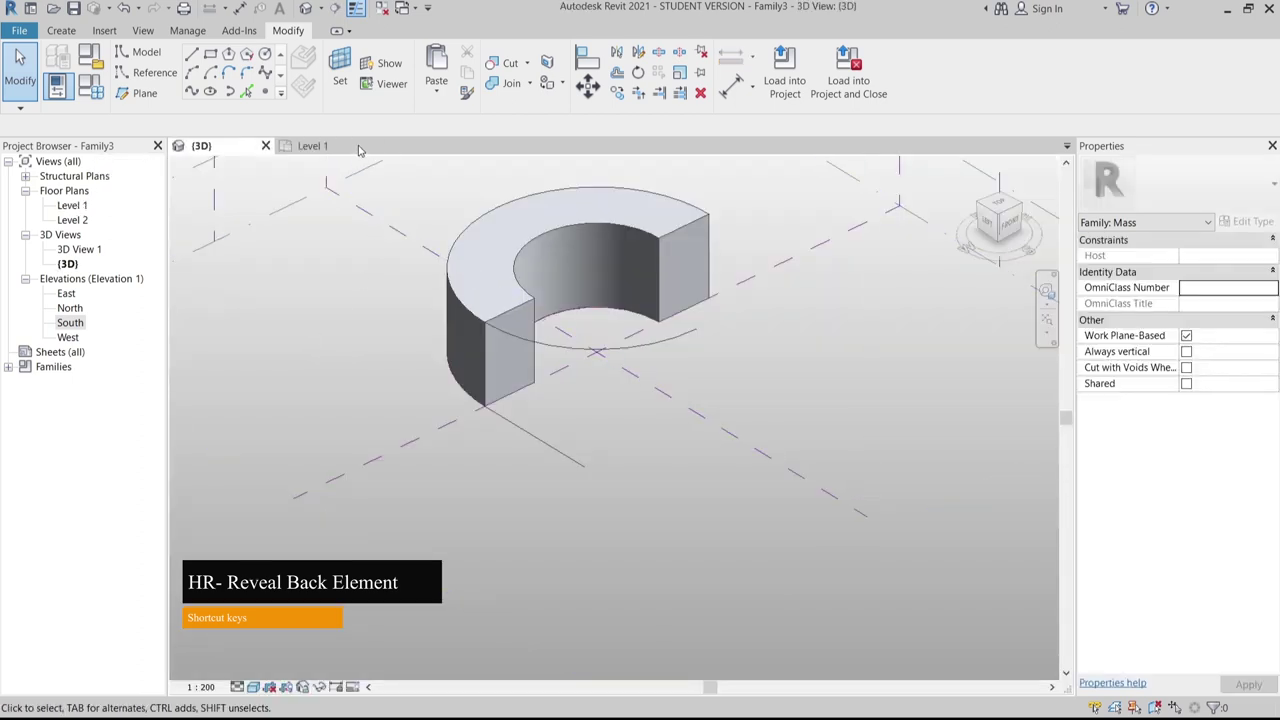
left_click(372, 146)
scroll(563, 457, "up", 3)
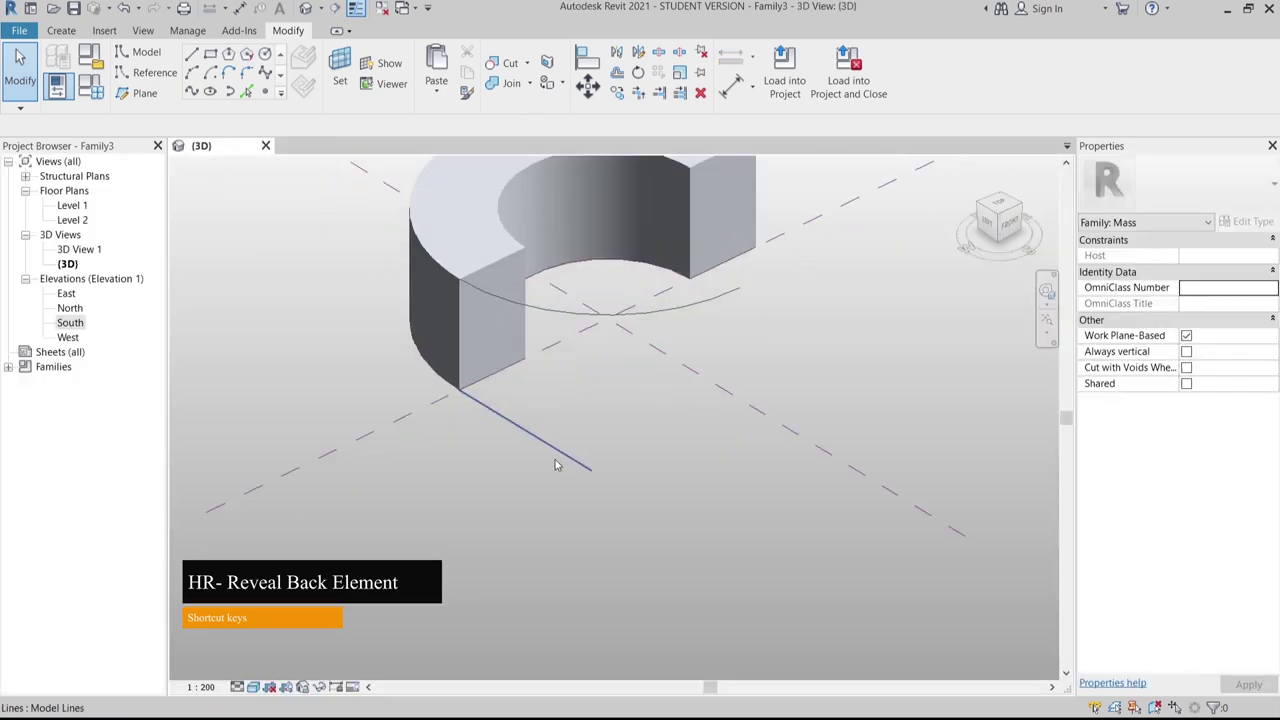
middle_click_drag(466, 534, 560, 441, "shift")
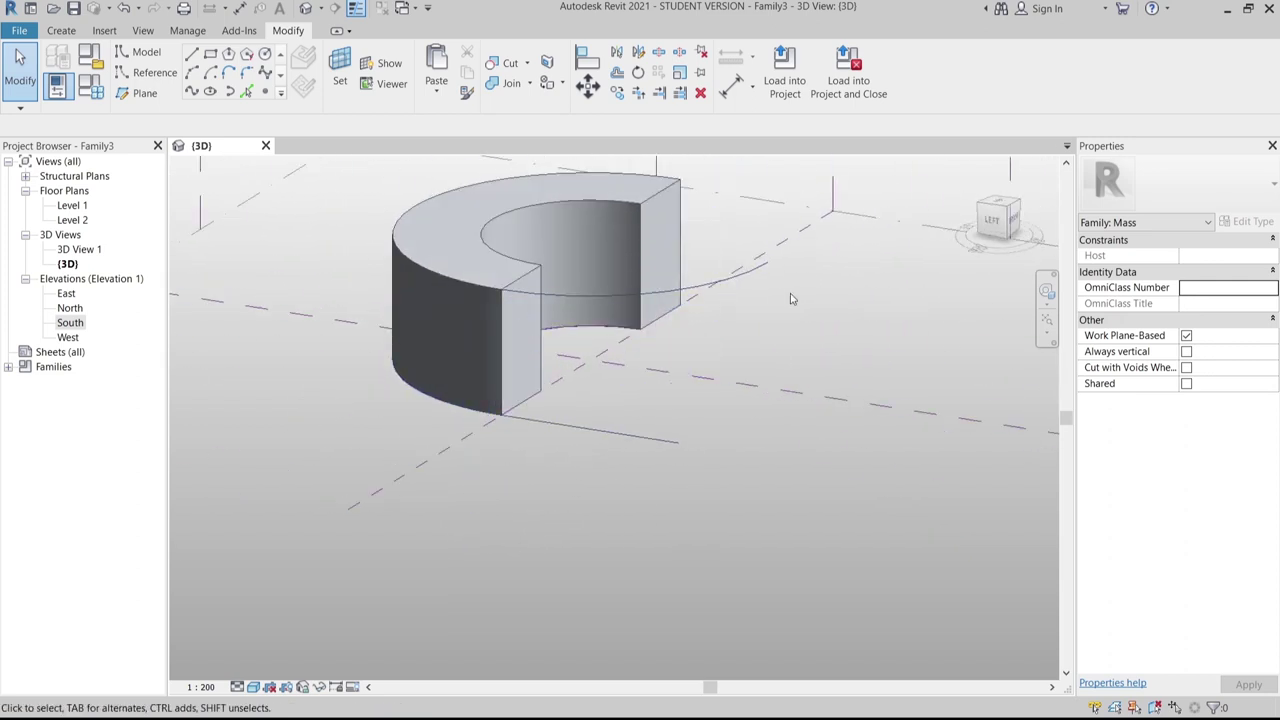
middle_click_drag(749, 491, 814, 547, "shift")
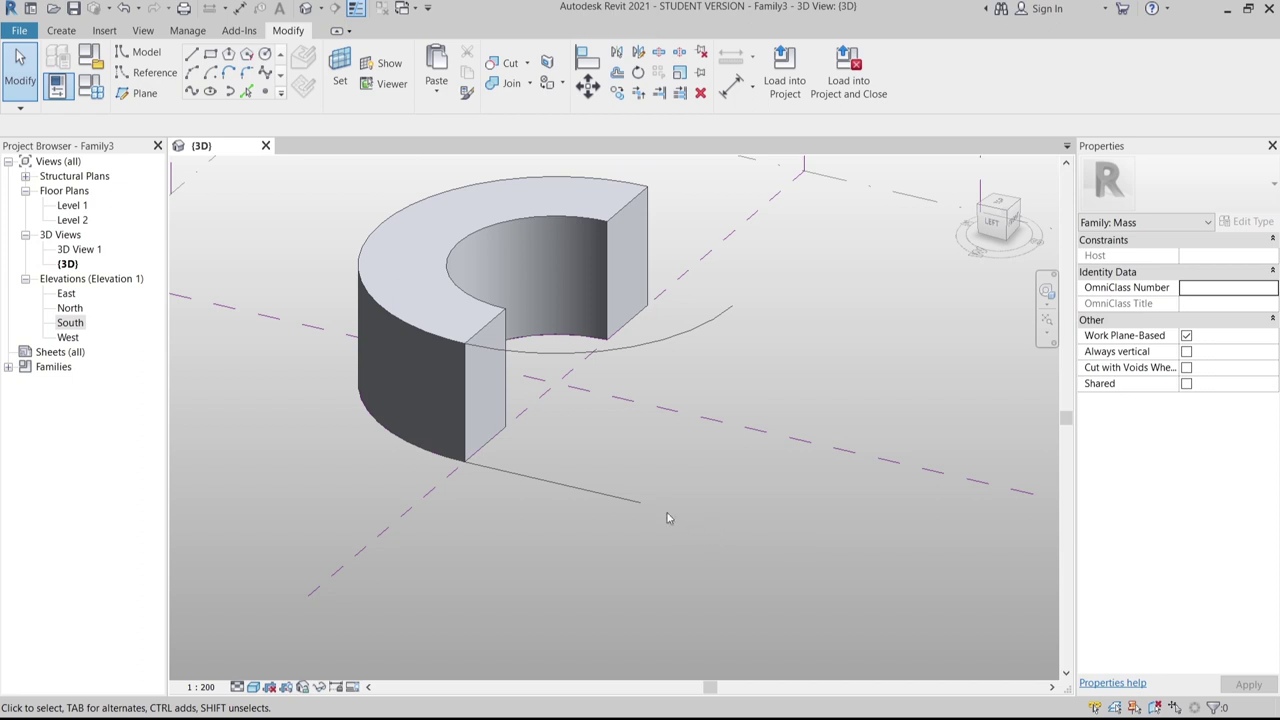
Try to create a solid form from the straight model line alone, then undo it
left_click(642, 510)
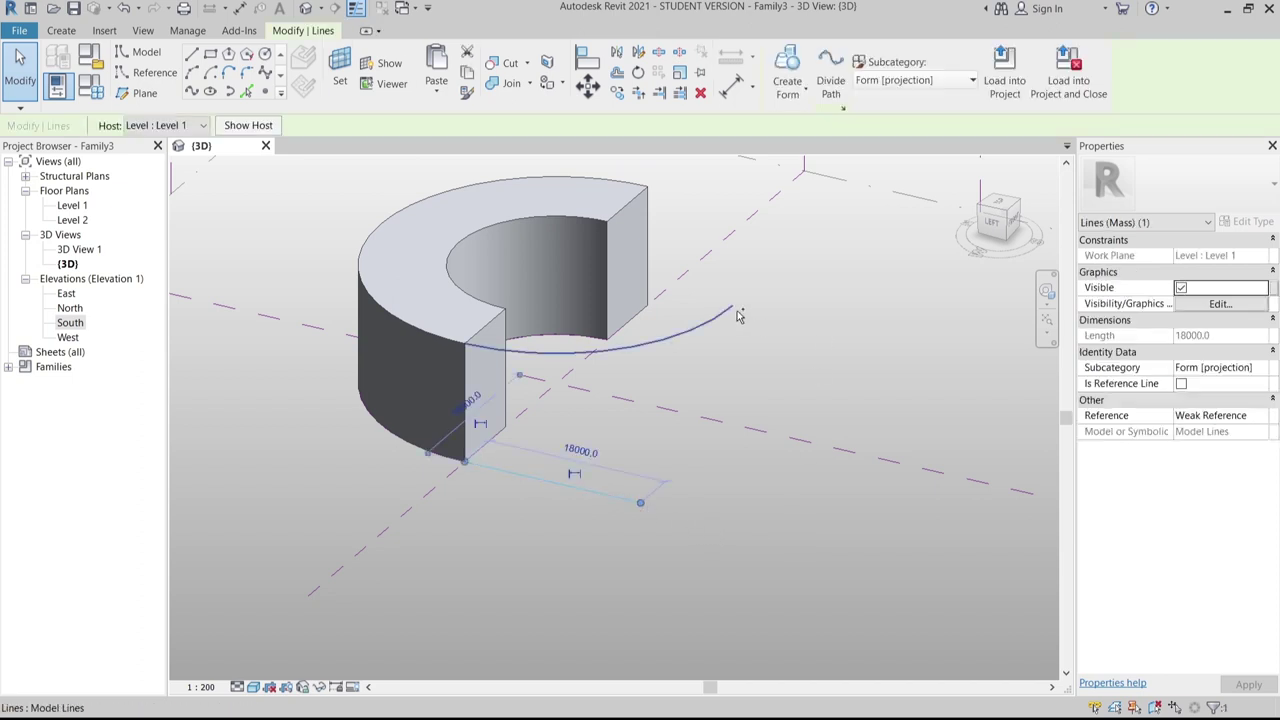
left_click(789, 104)
left_click(779, 121)
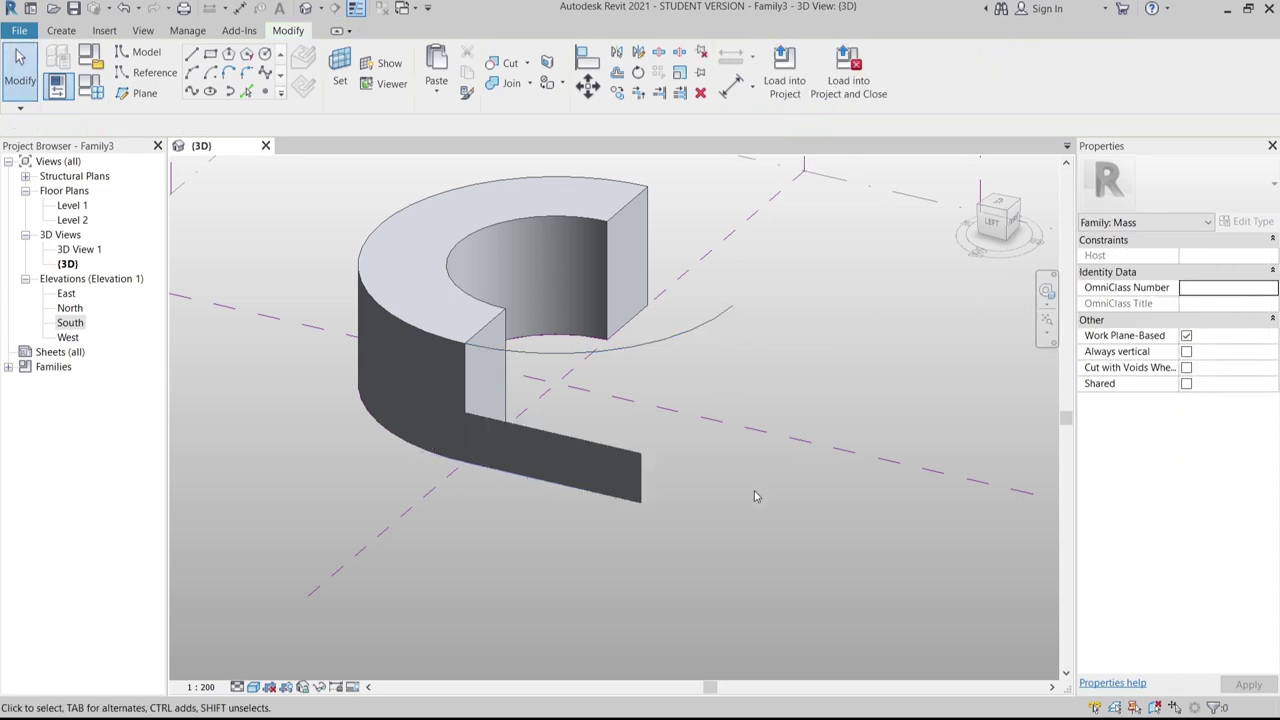
key("ctrl+z")
Create a solid form between the straight line on Level 1 and the quarter arc on Level 2
middle_click_drag(702, 548, 695, 581)
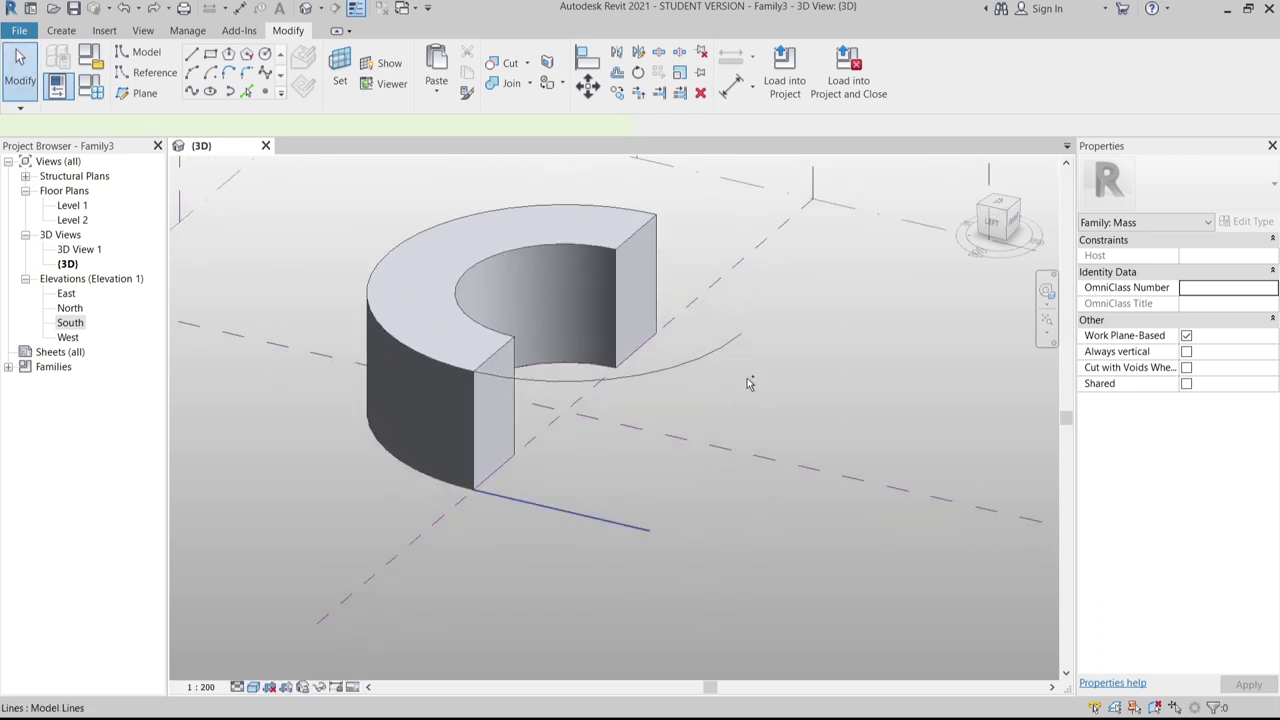
left_click(728, 352)
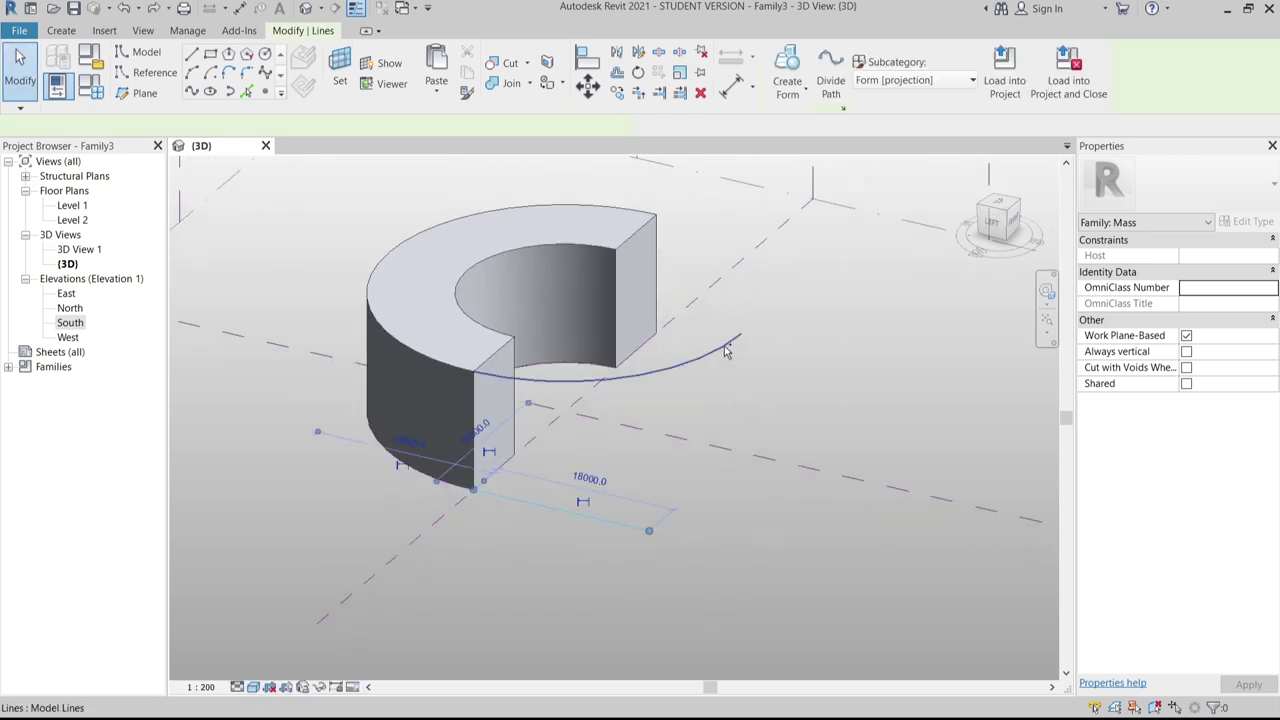
left_click(787, 90)
left_click(771, 120)
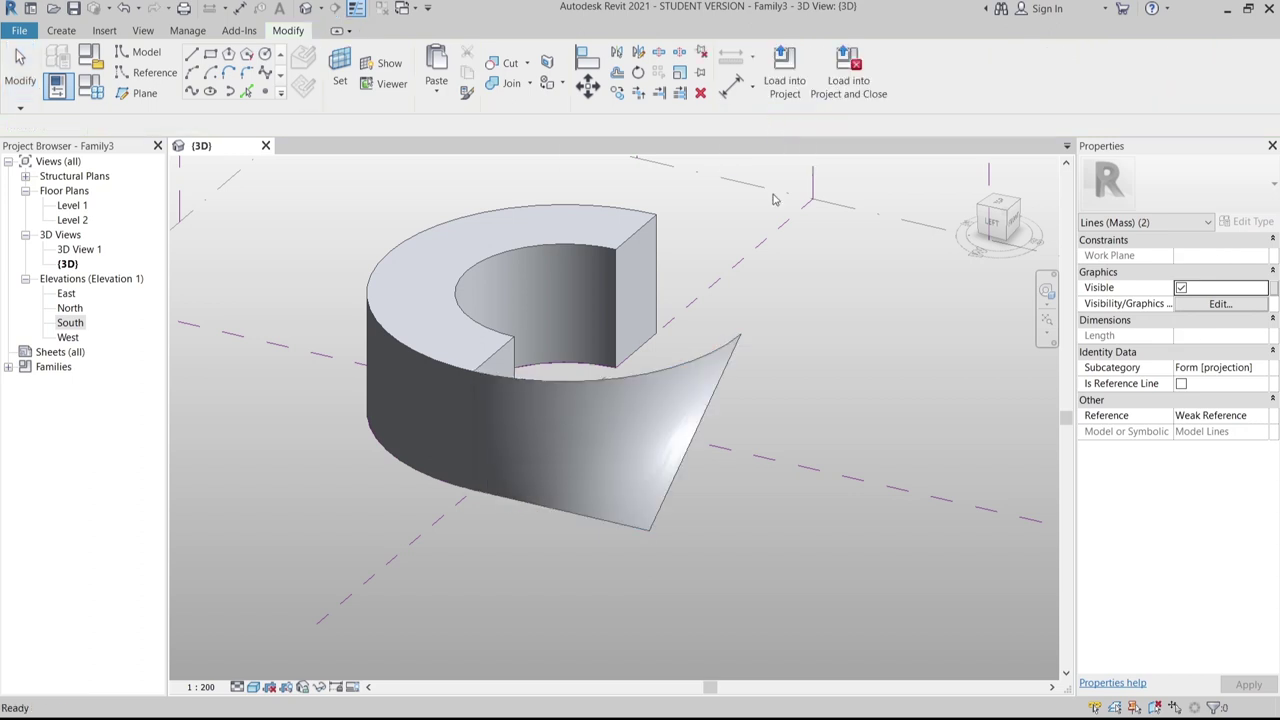
middle_click_drag(760, 503, 610, 440, "shift")
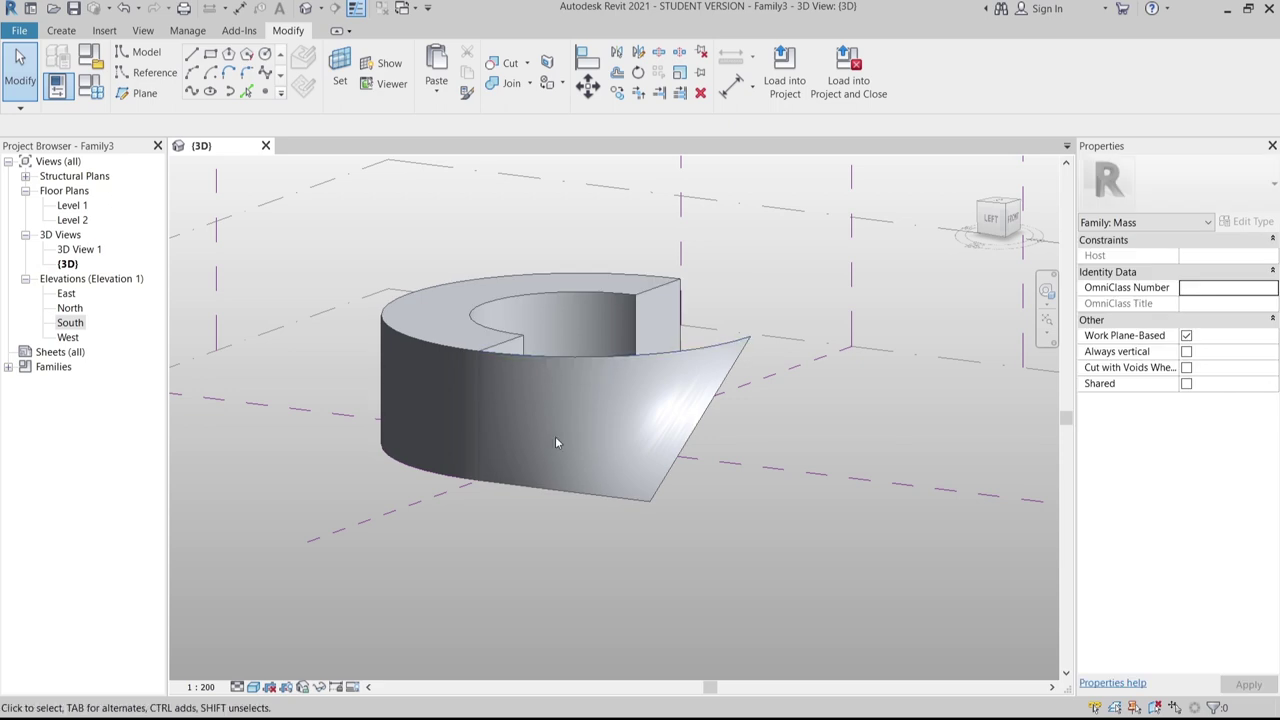
middle_click_drag(577, 397, 620, 507, "shift")
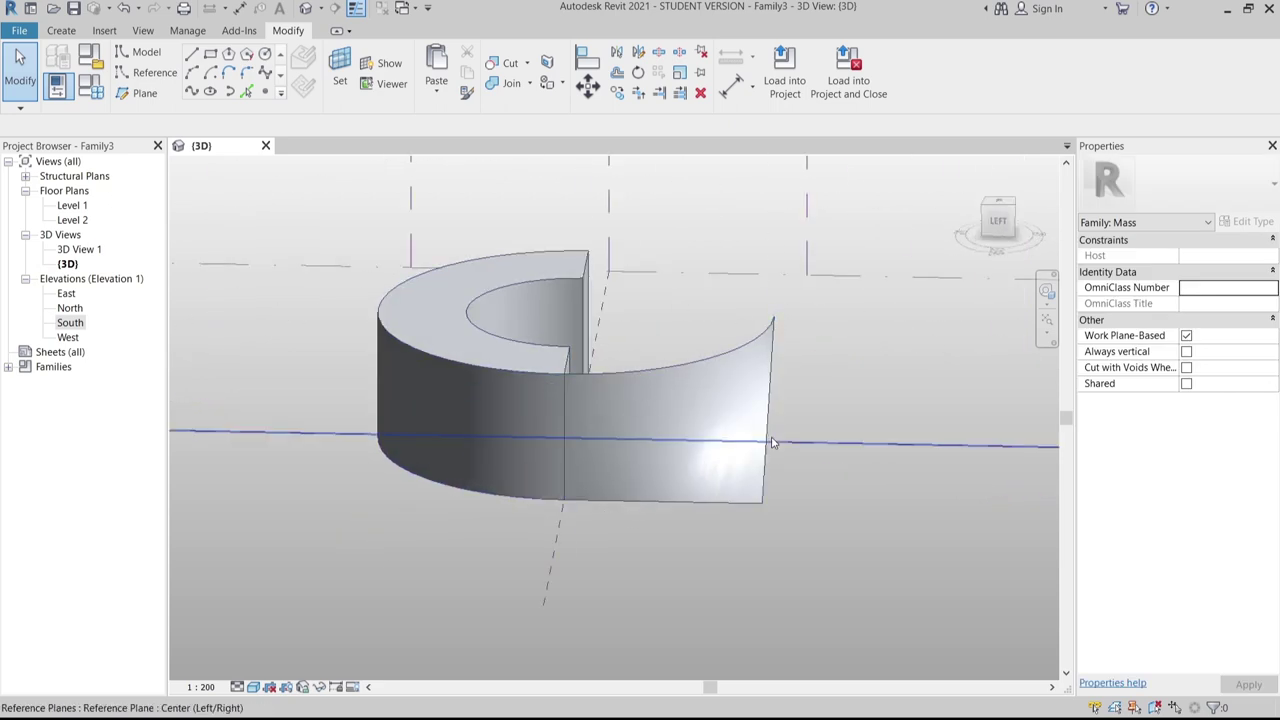
middle_click_drag(731, 466, 801, 590, "shift")
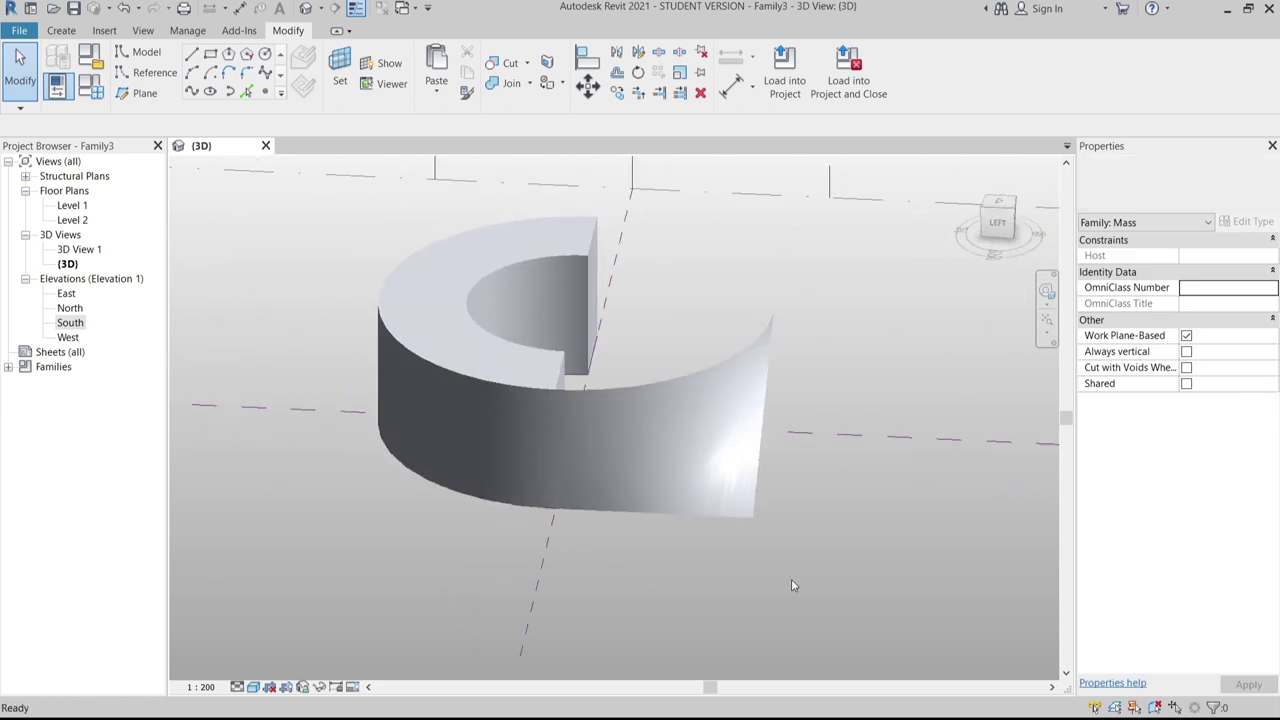
Create a new project from the Metric-Architectural Template
key("alt+Tab")
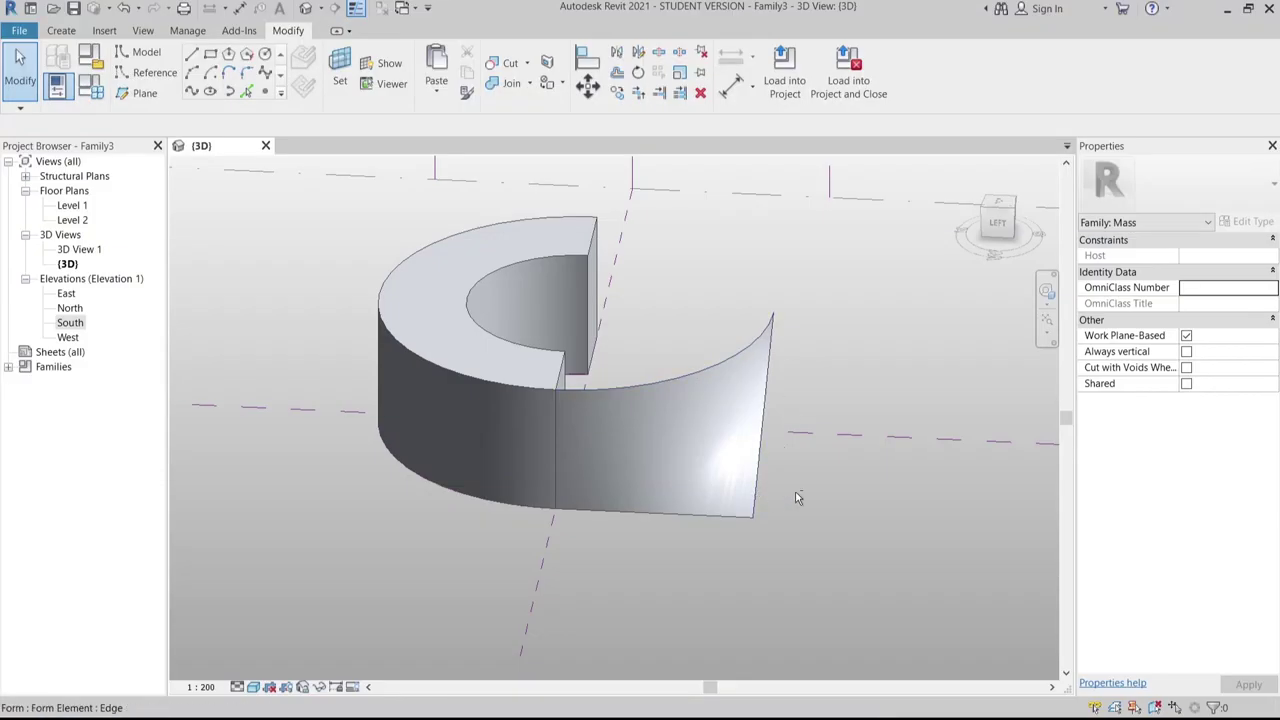
middle_click_drag(803, 497, 754, 543, "shift")
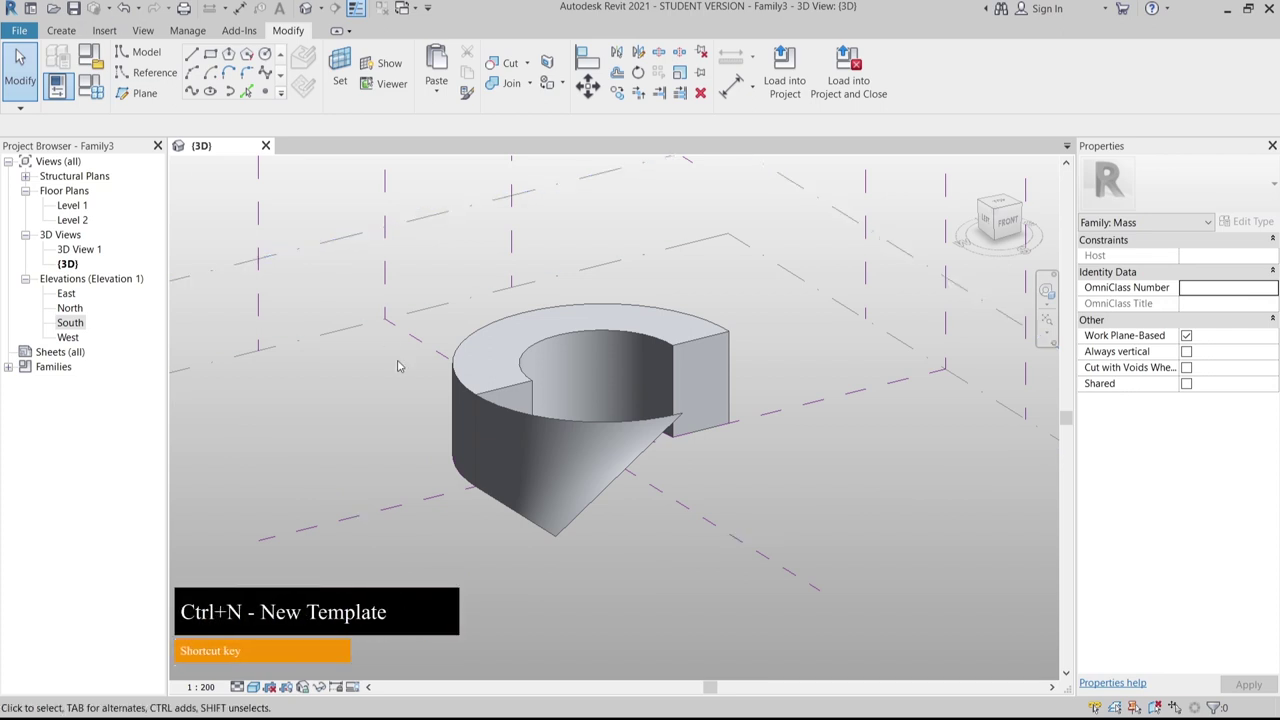
key("ctrl+n")
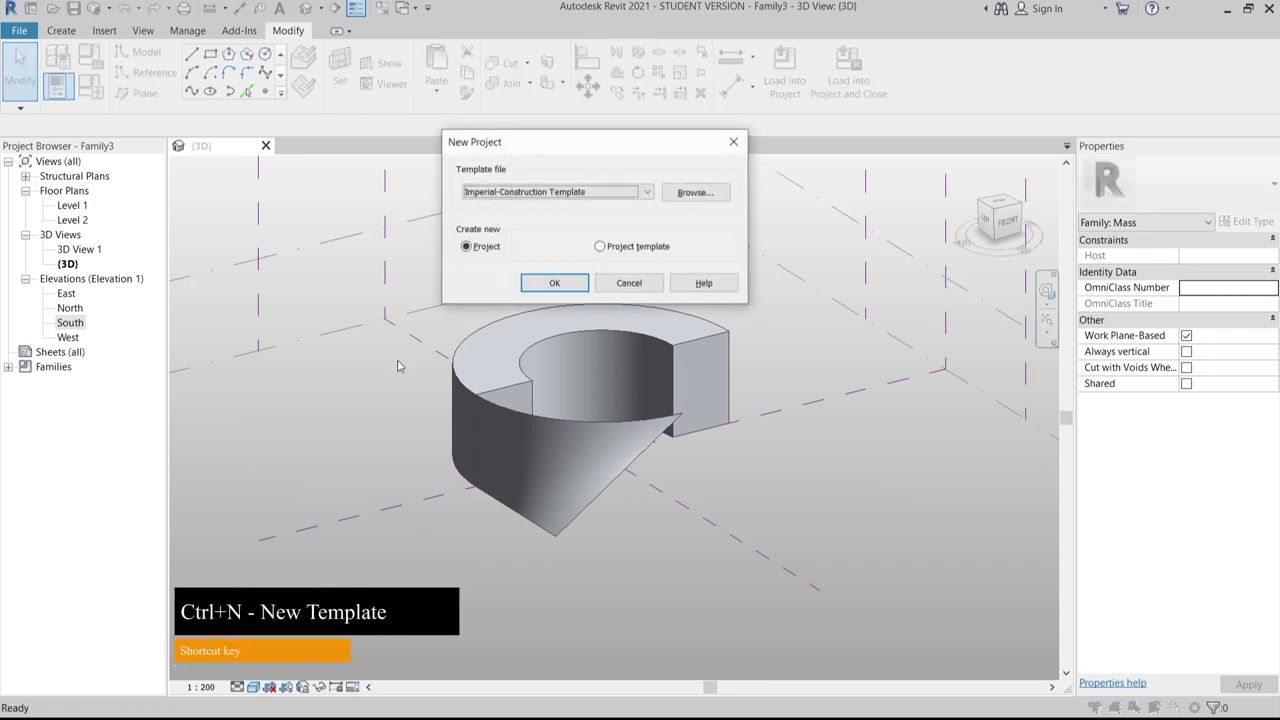
left_click(588, 196)
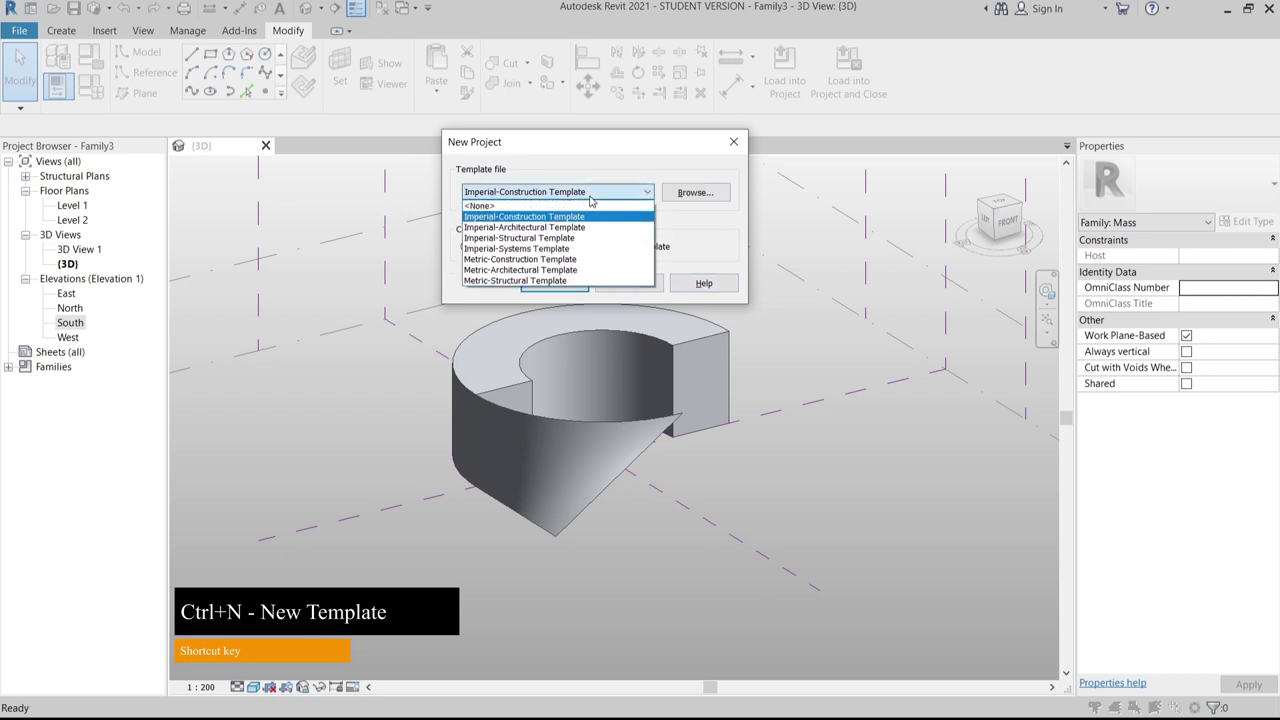
left_click(518, 269)
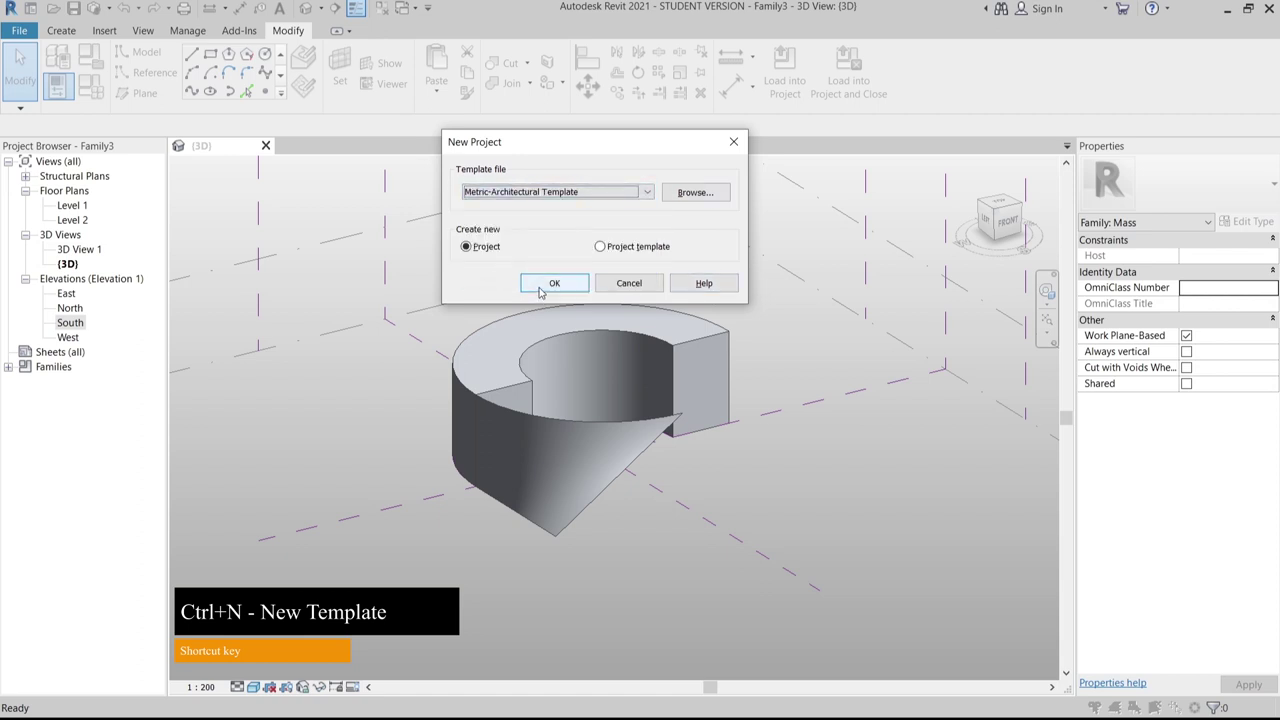
left_click(540, 288)
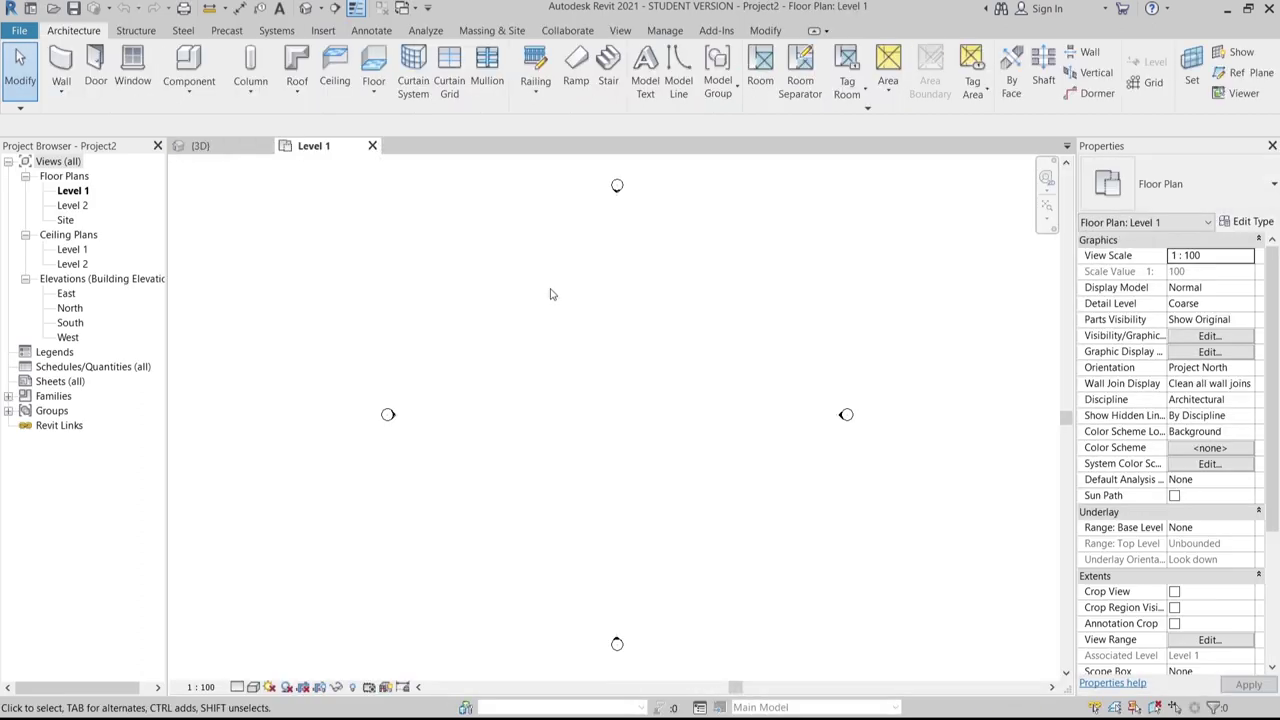
Load the mass family into the new project and place one instance on the Level 1 plan, between the elevation markers
middle_click_drag(558, 298, 568, 374)
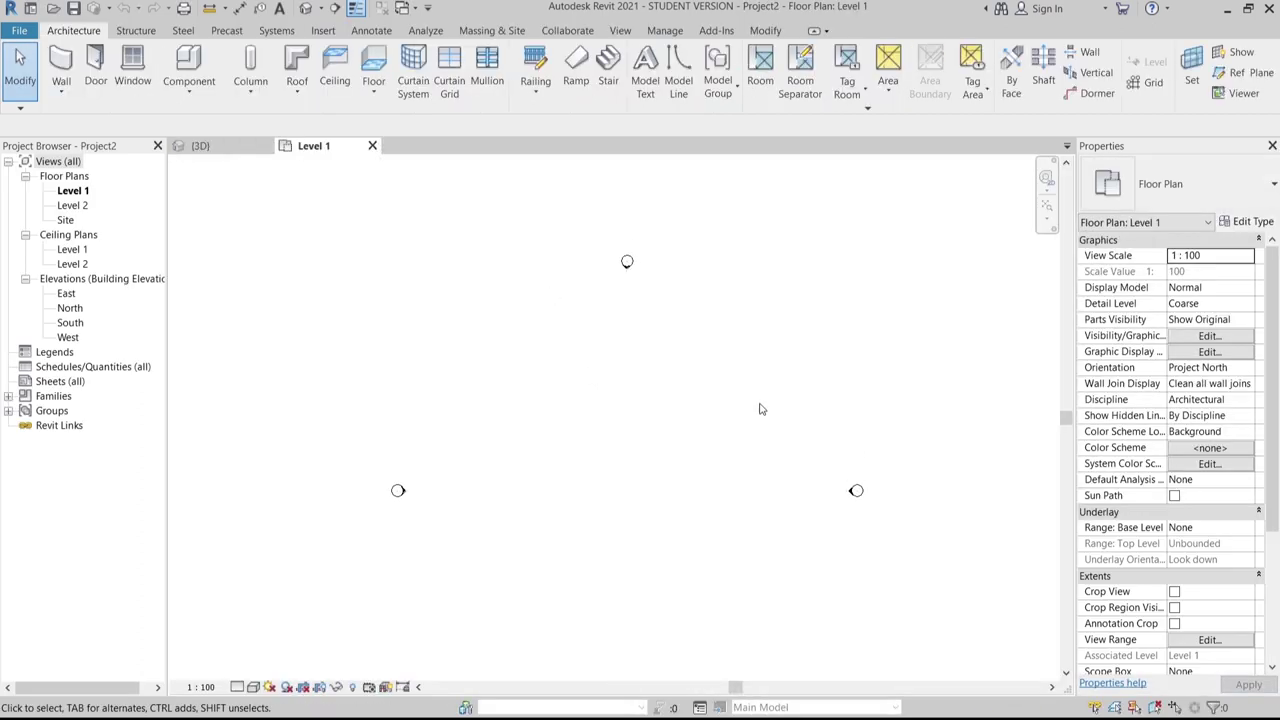
left_click(228, 152)
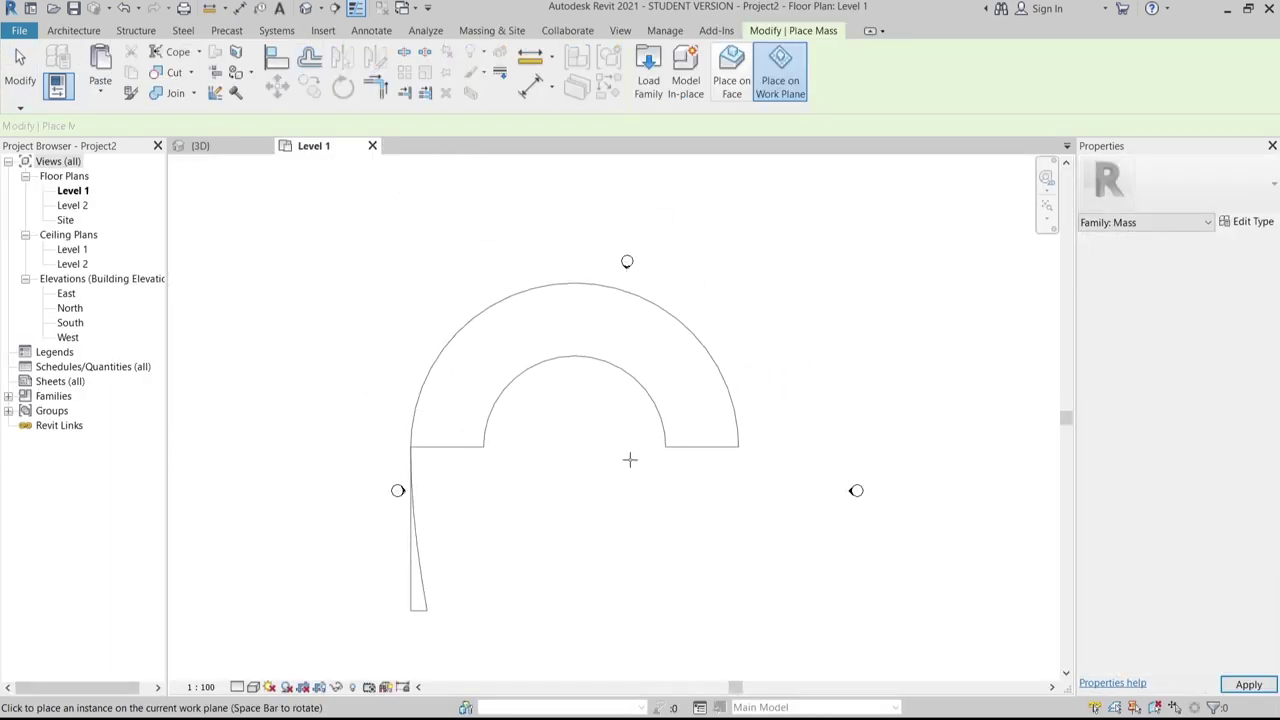
left_click(642, 513)
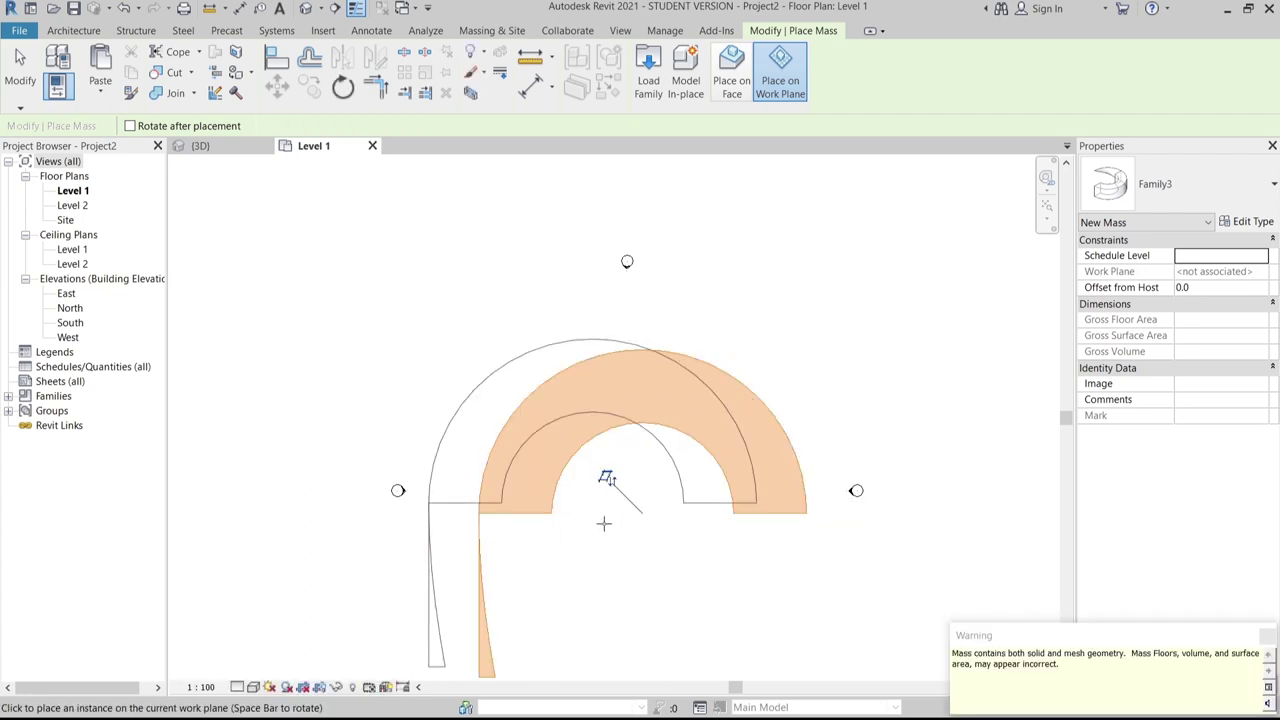
key("Escape")
key("Escape")
Examine the half-ring and lofted surface in the mass family's 3D view, then return to the project's Level 1 plan
left_click(221, 148)
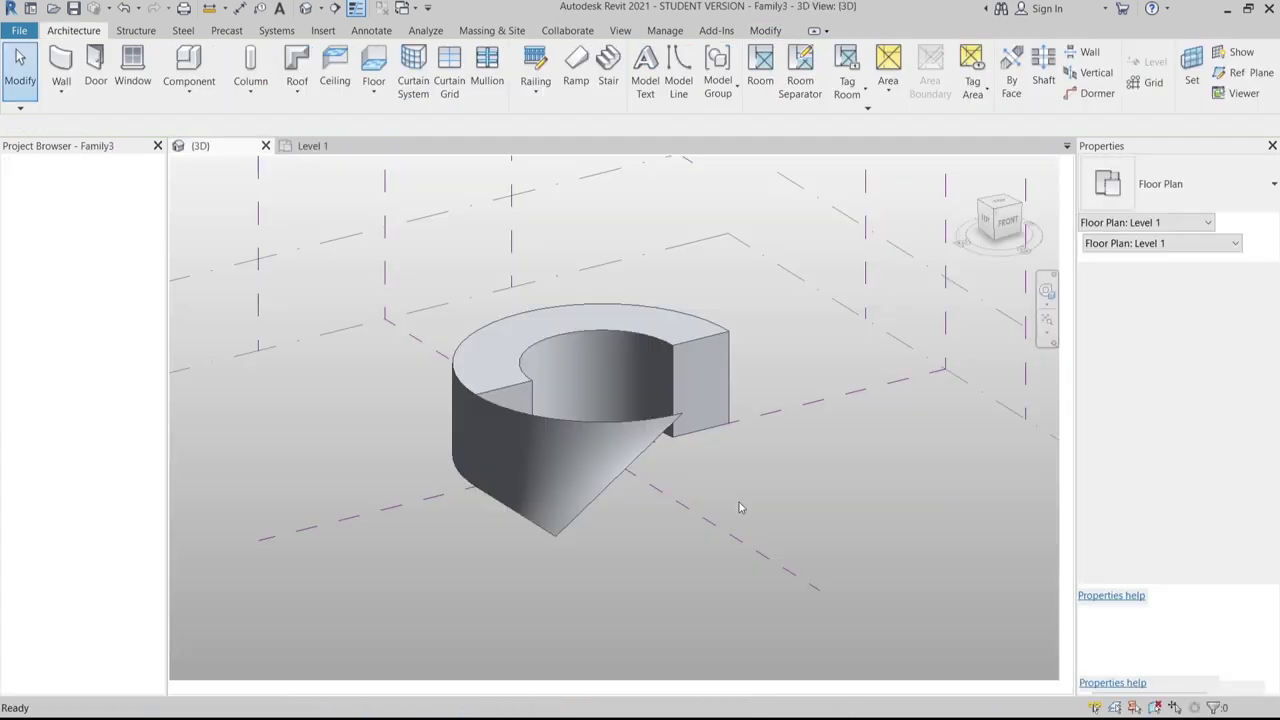
middle_click_drag(740, 509, 643, 580, "shift")
scroll(552, 437, "up", 5)
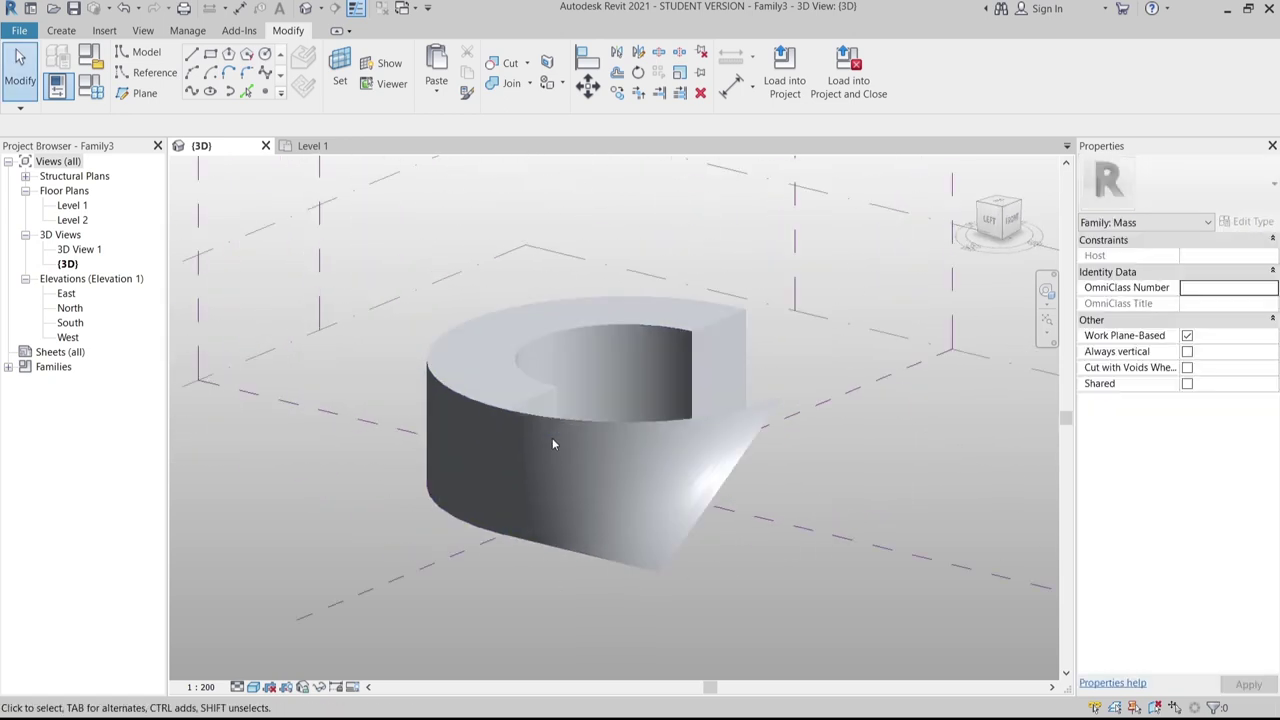
scroll(594, 457, "down", 2)
middle_click_drag(594, 457, 777, 500, "shift")
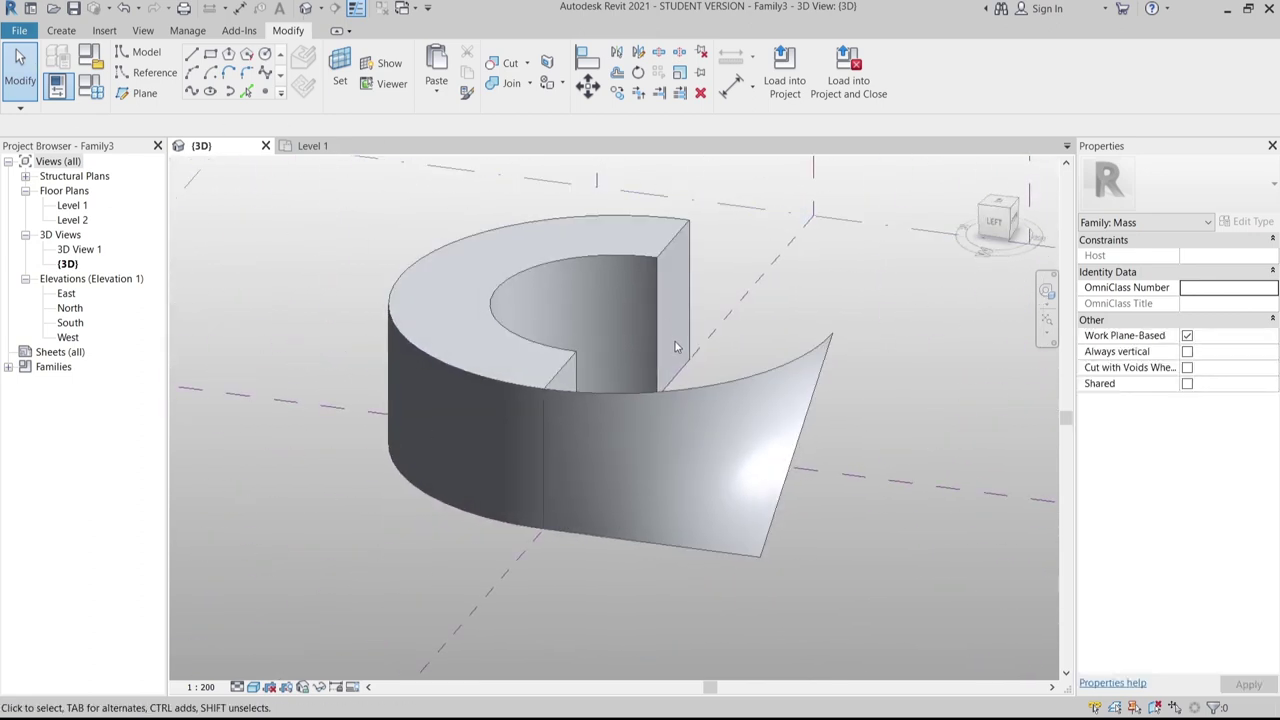
left_click(320, 152)
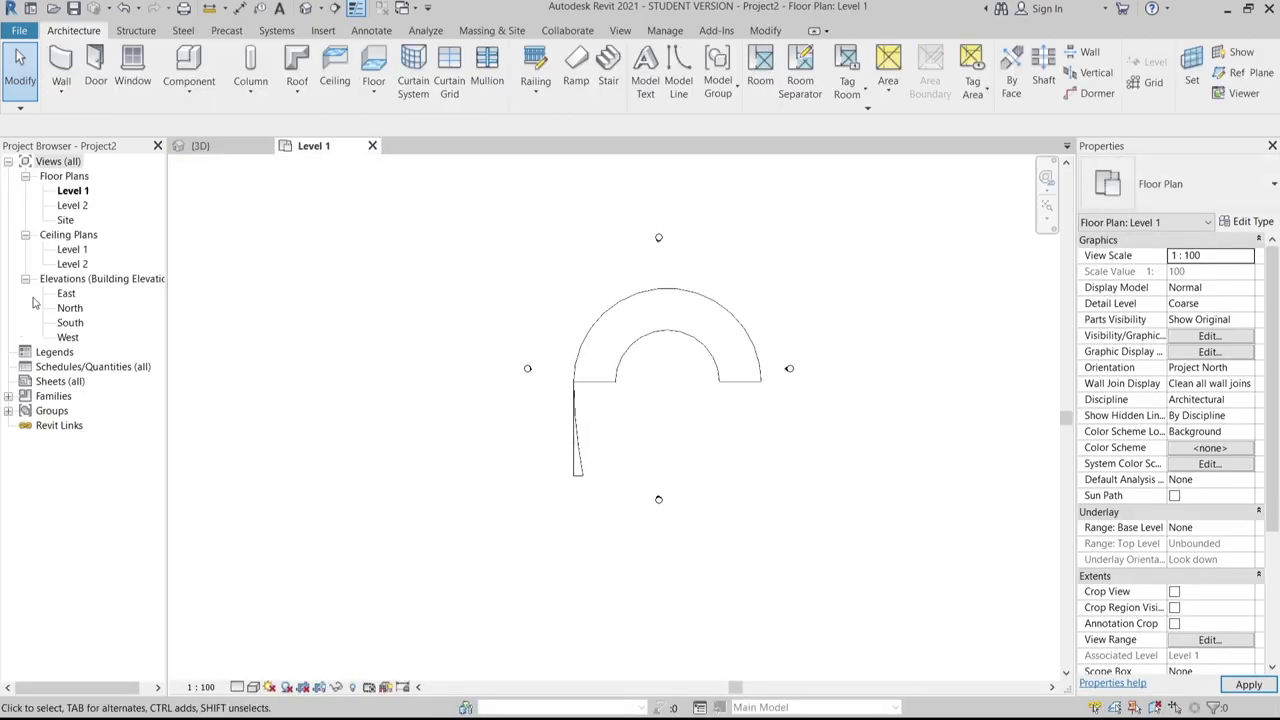
Open the project's South elevation and check the Level 1 and Level 2 heights against the mass
double_click(68, 323)
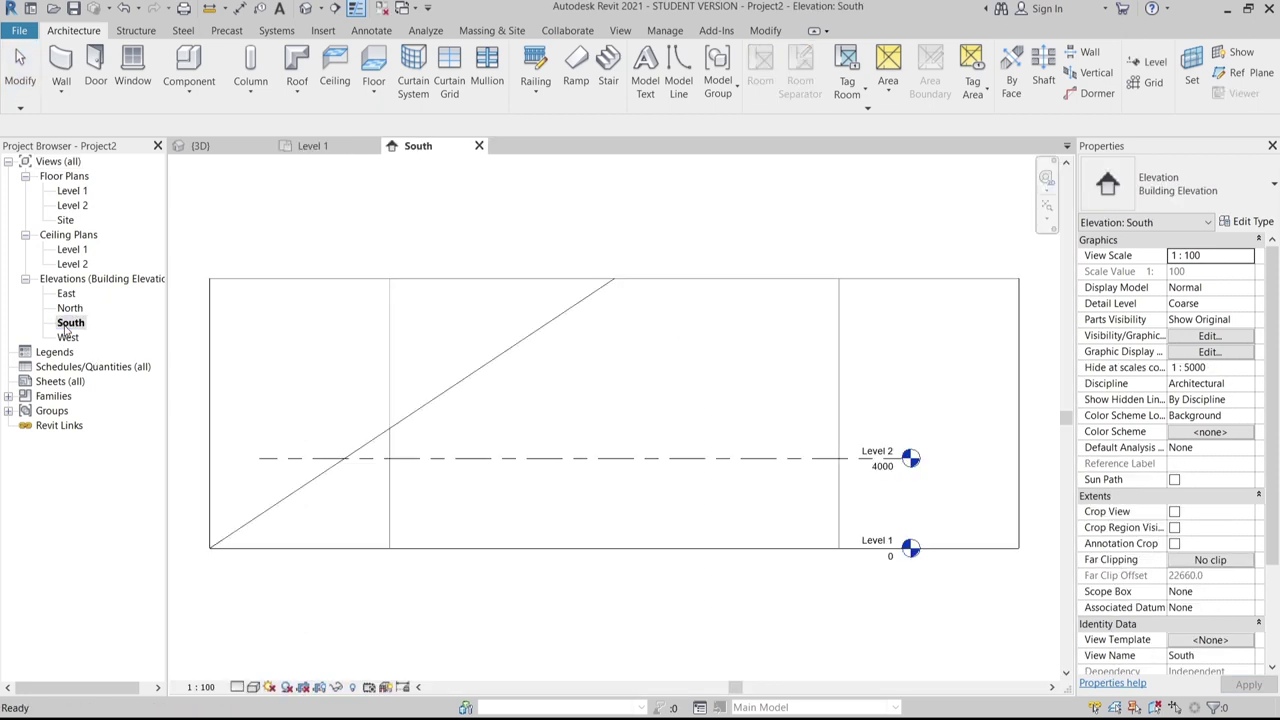
middle_click_drag(909, 510, 806, 523)
scroll(806, 523, "up", 1)
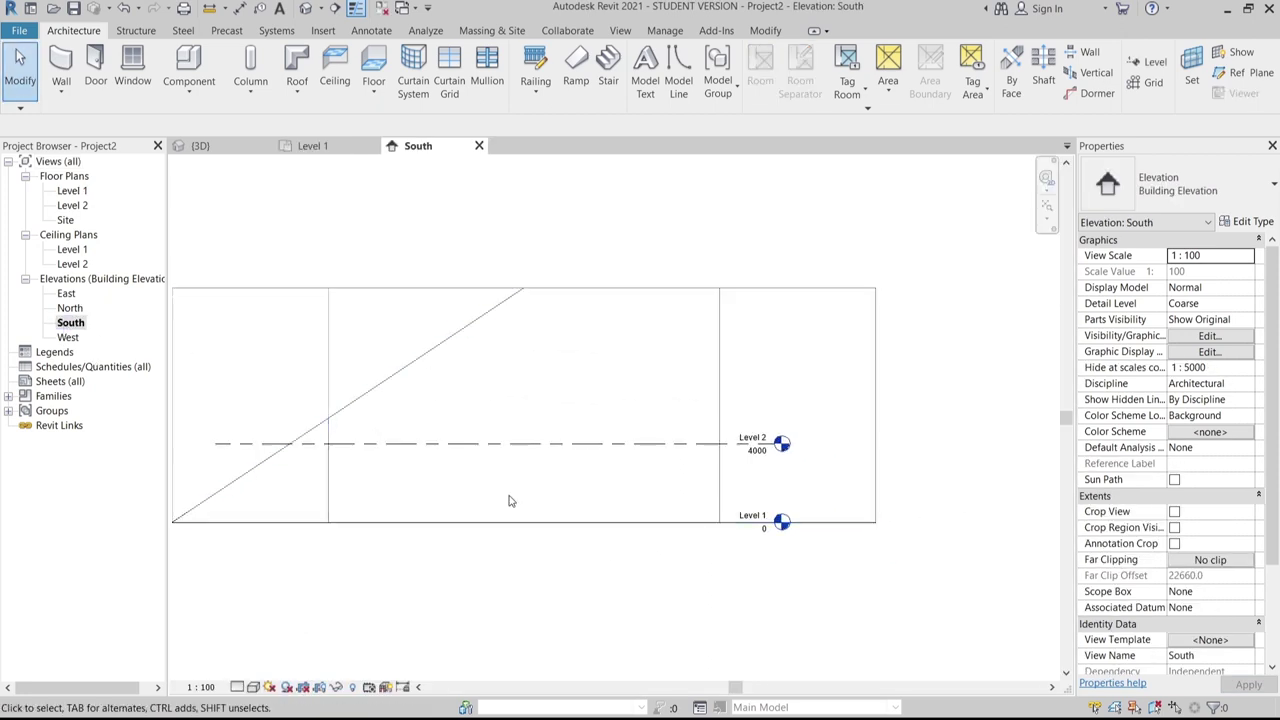
middle_click_drag(473, 281, 464, 191)
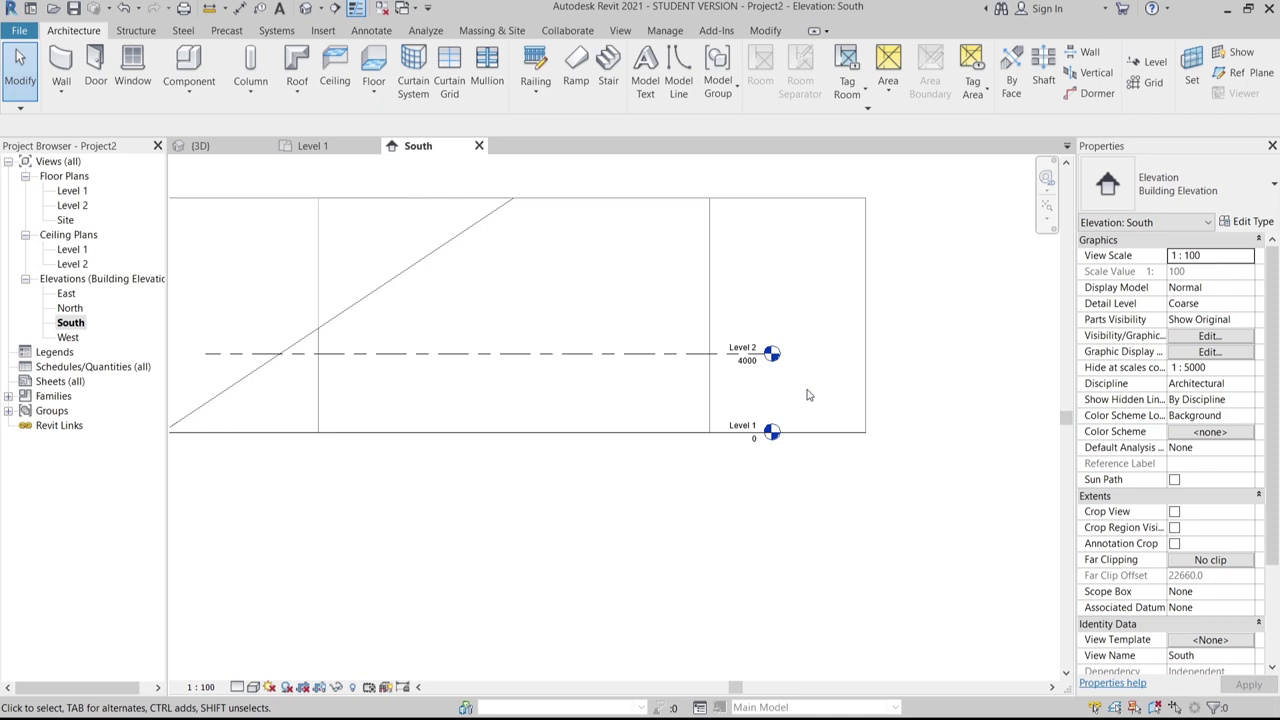
scroll(796, 431, "up", 2)
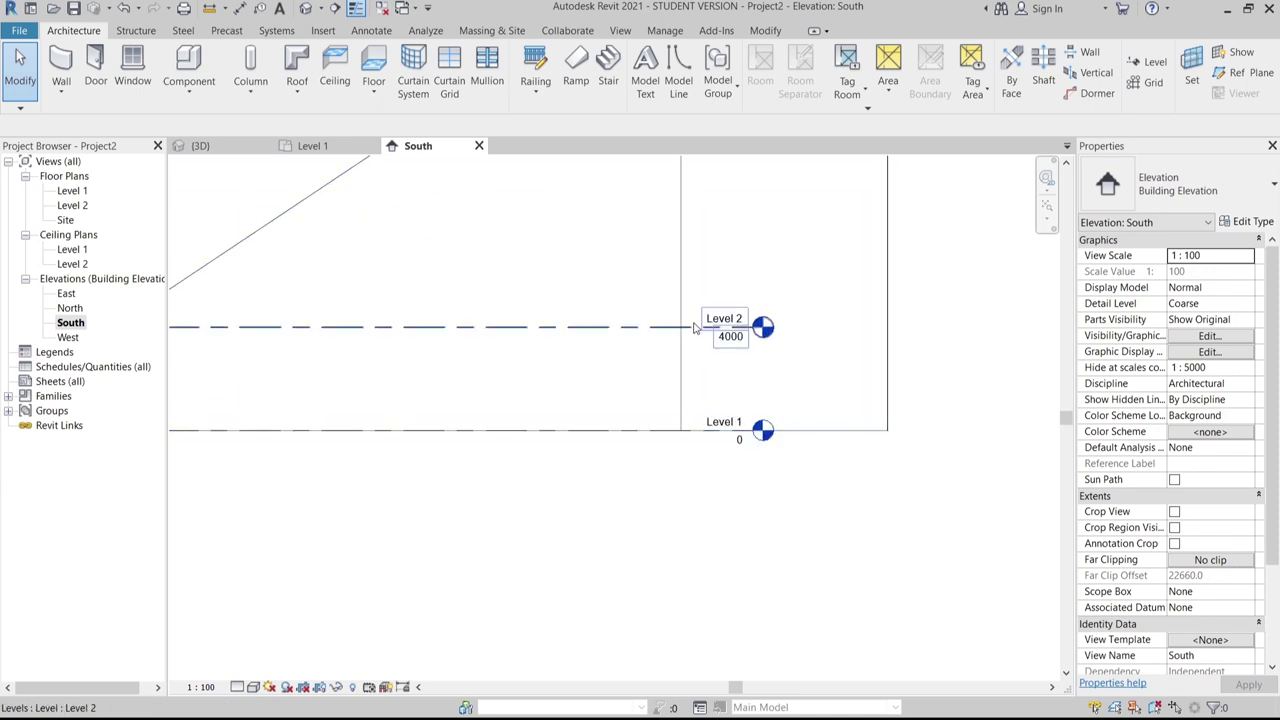
left_click(693, 333)
scroll(693, 345, "down", 1)
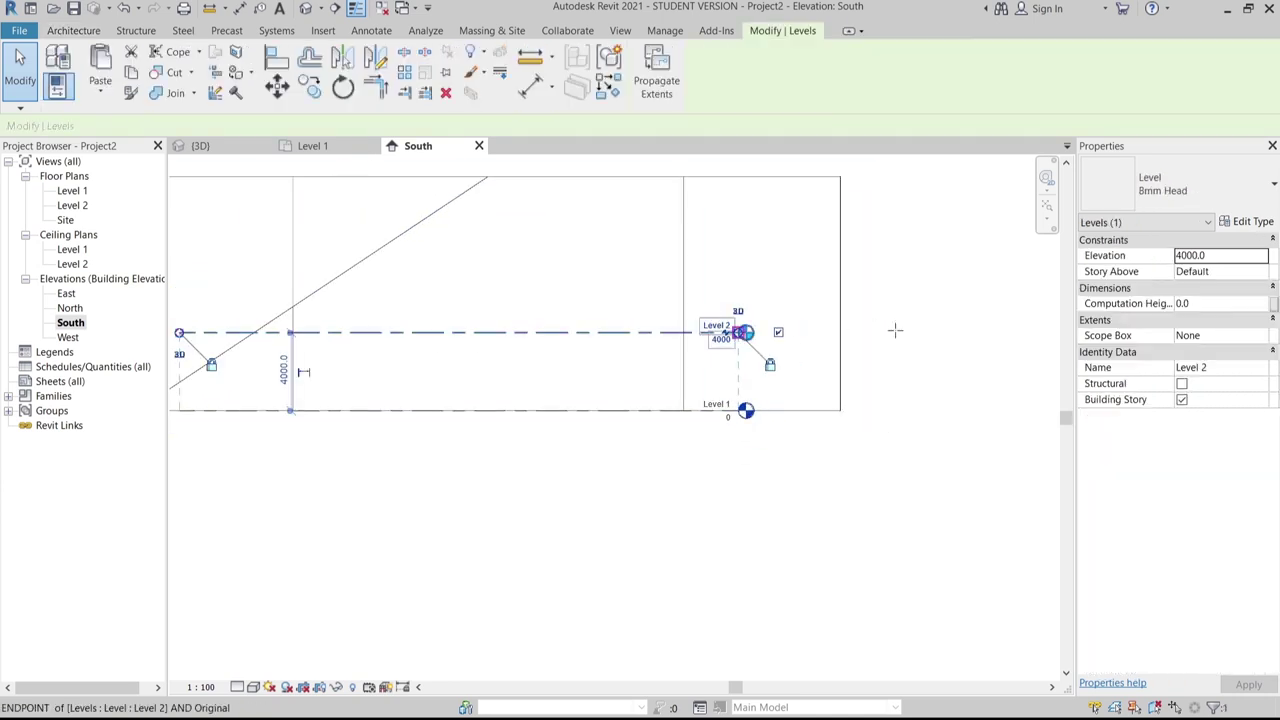
left_click(854, 511)
scroll(823, 537, "down", 1)
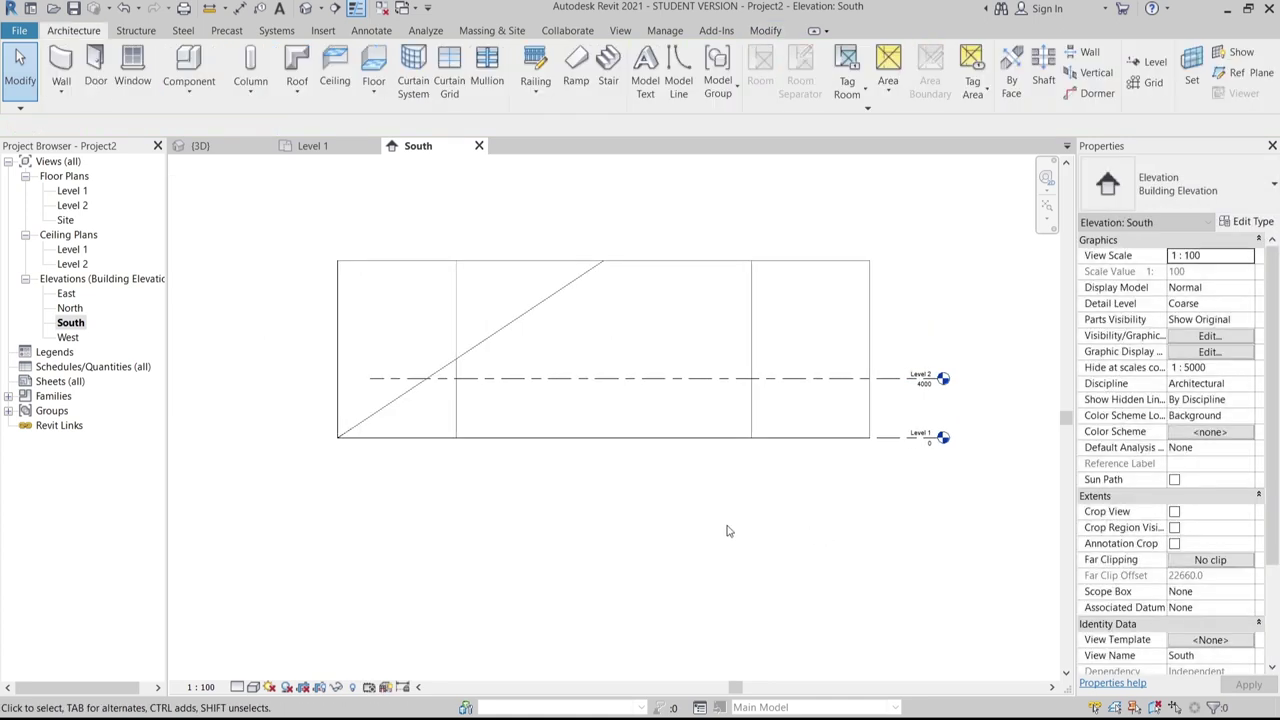
Add two levels above Level 2 at 4000 offsets by picking existing level lines, reaching 8000 and 12000
left_click(710, 385)
key("l")
key("l")
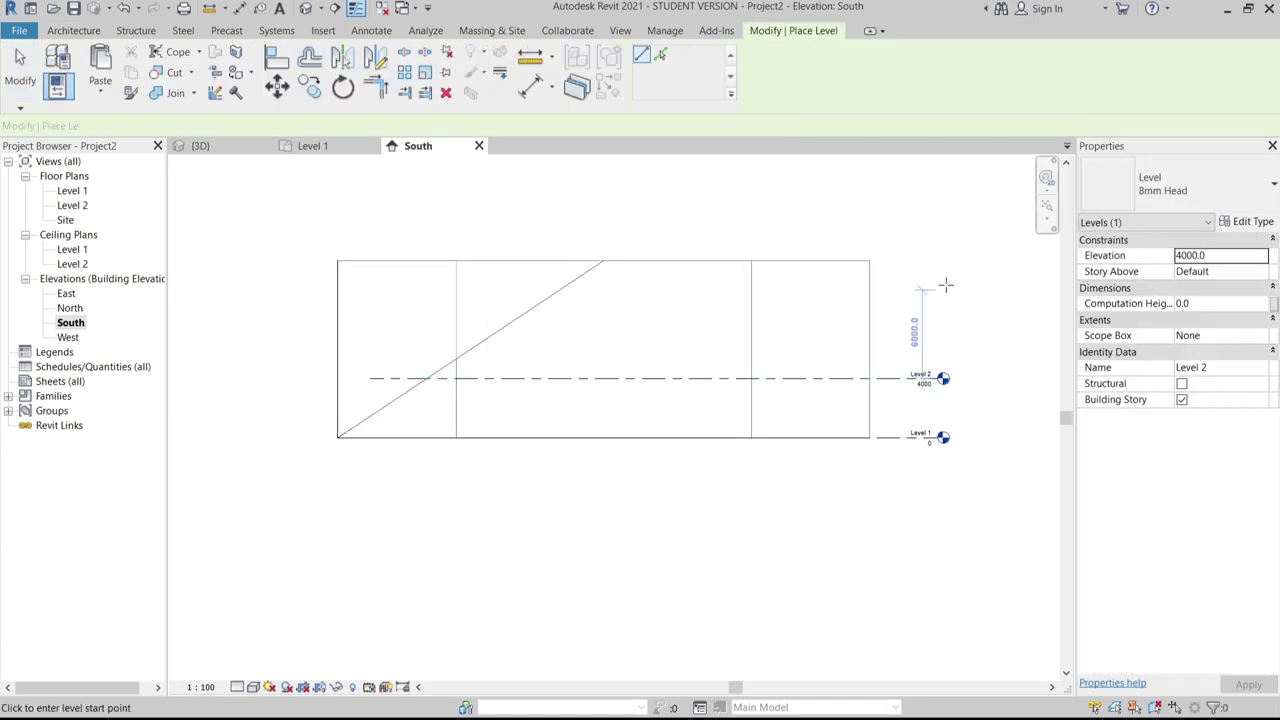
left_click(660, 55)
left_click_drag(376, 125, 254, 127)
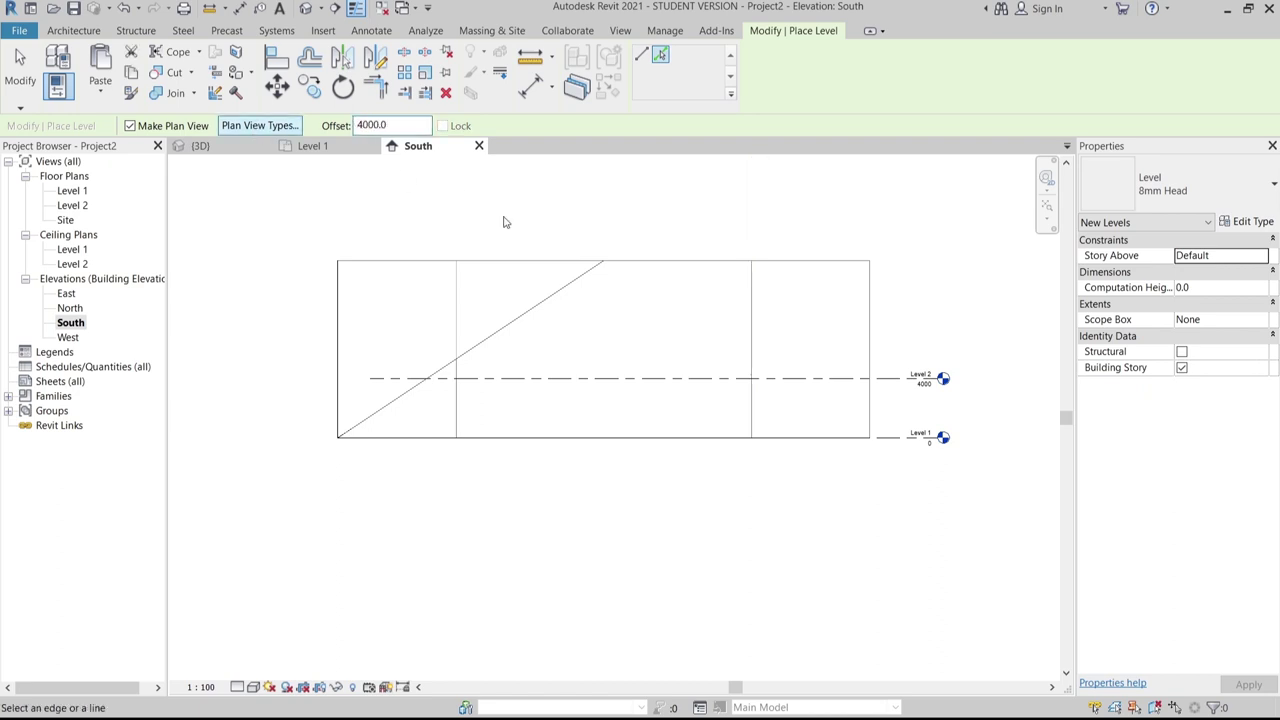
left_click(489, 378)
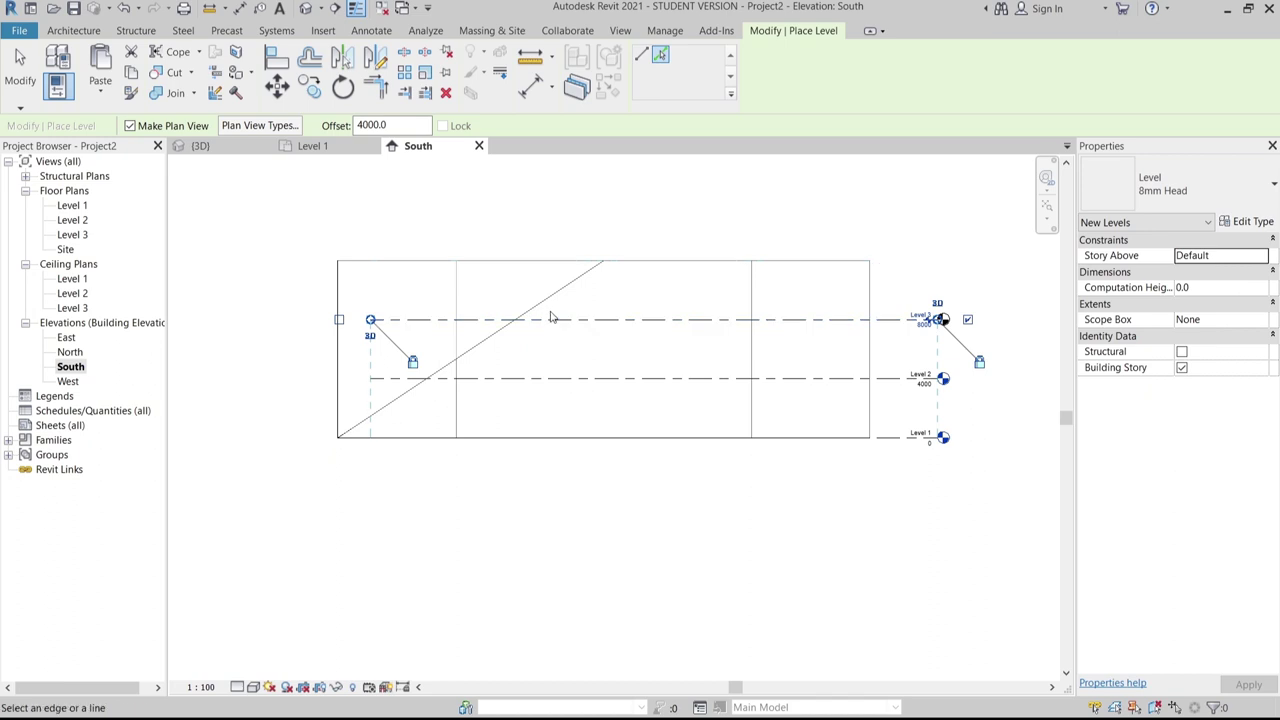
left_click(550, 316)
key("Escape")
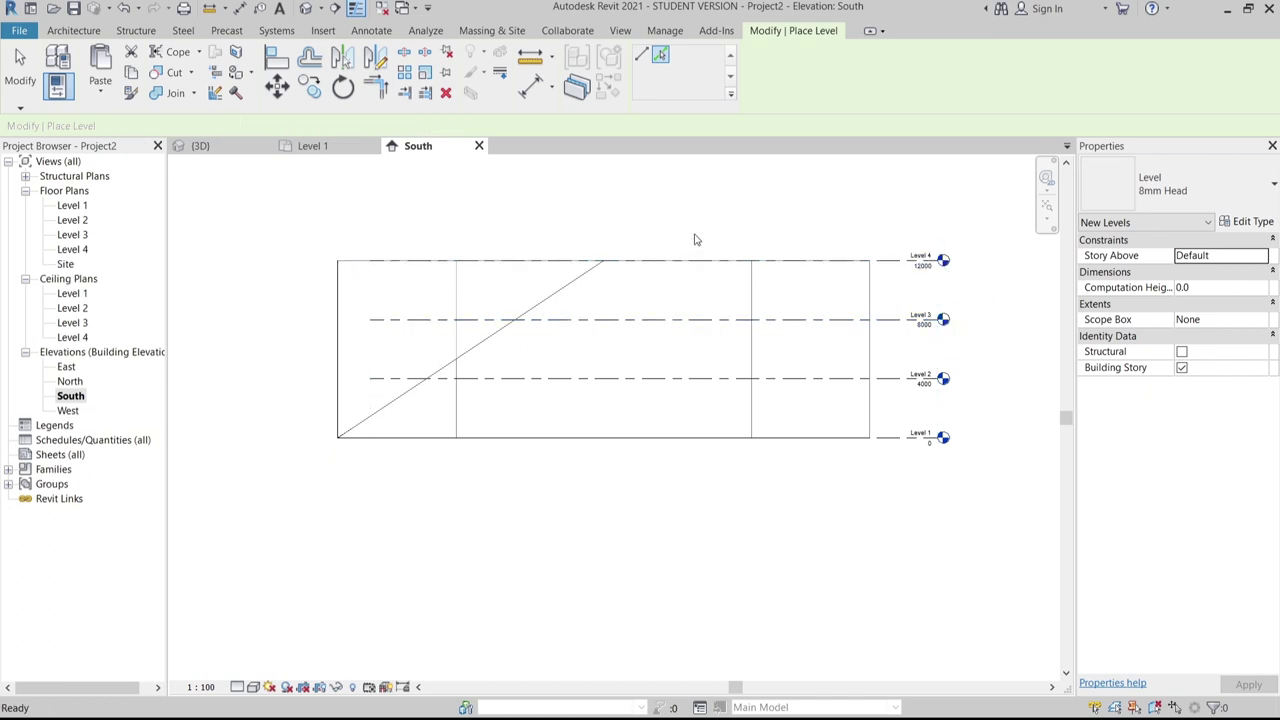
Rename the level at 12000 as Roof
scroll(850, 283, "up", 3)
middle_click_drag(971, 288, 689, 366)
scroll(686, 341, "up", 2)
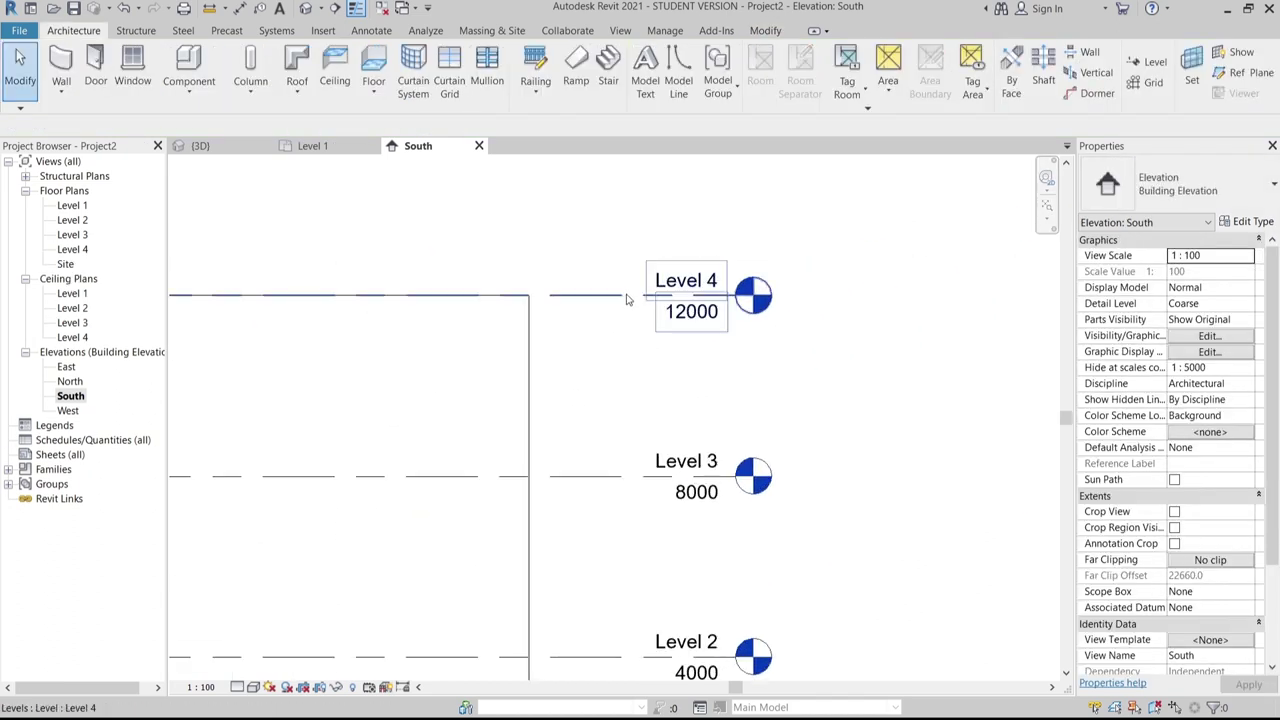
left_click(753, 295)
left_click(1224, 367)
type("Roof")
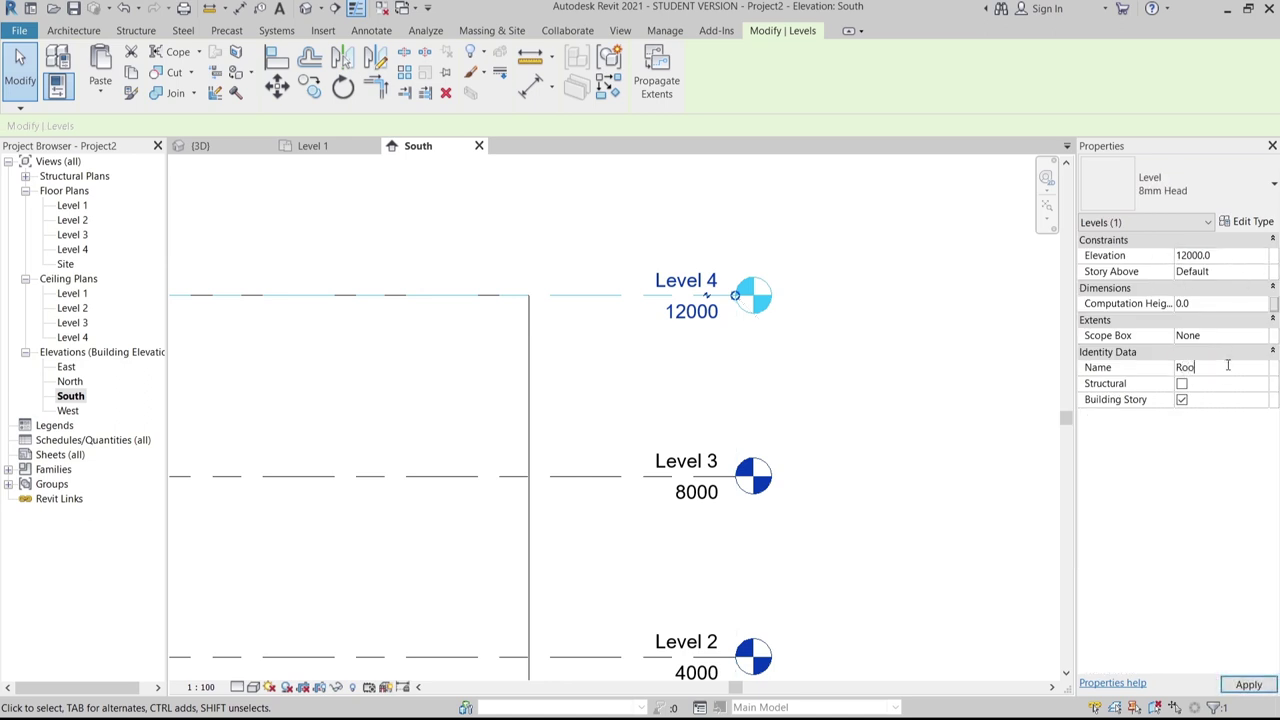
left_click(1272, 684)
left_click(843, 329)
scroll(889, 270, "down", 4)
middle_click_drag(519, 267, 495, 262)
middle_click_drag(250, 240, 532, 259)
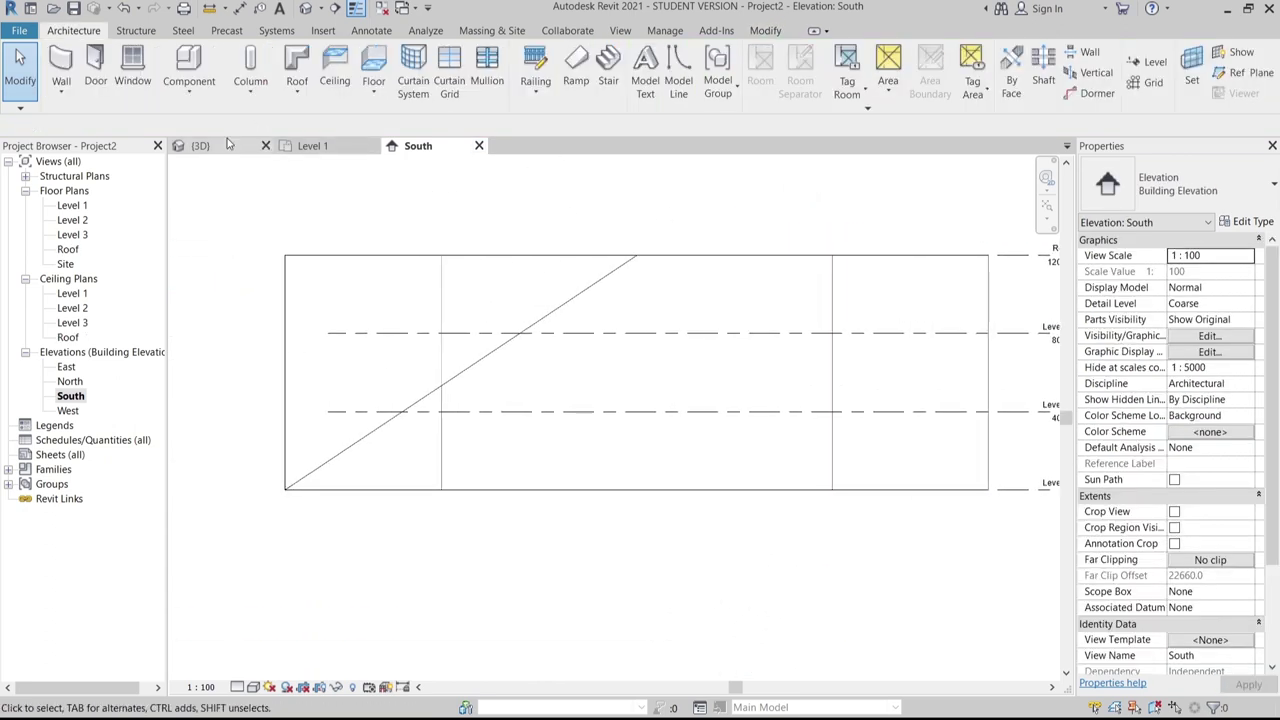
Open the project's default 3D view and hide all four level elements in it
left_click(305, 9)
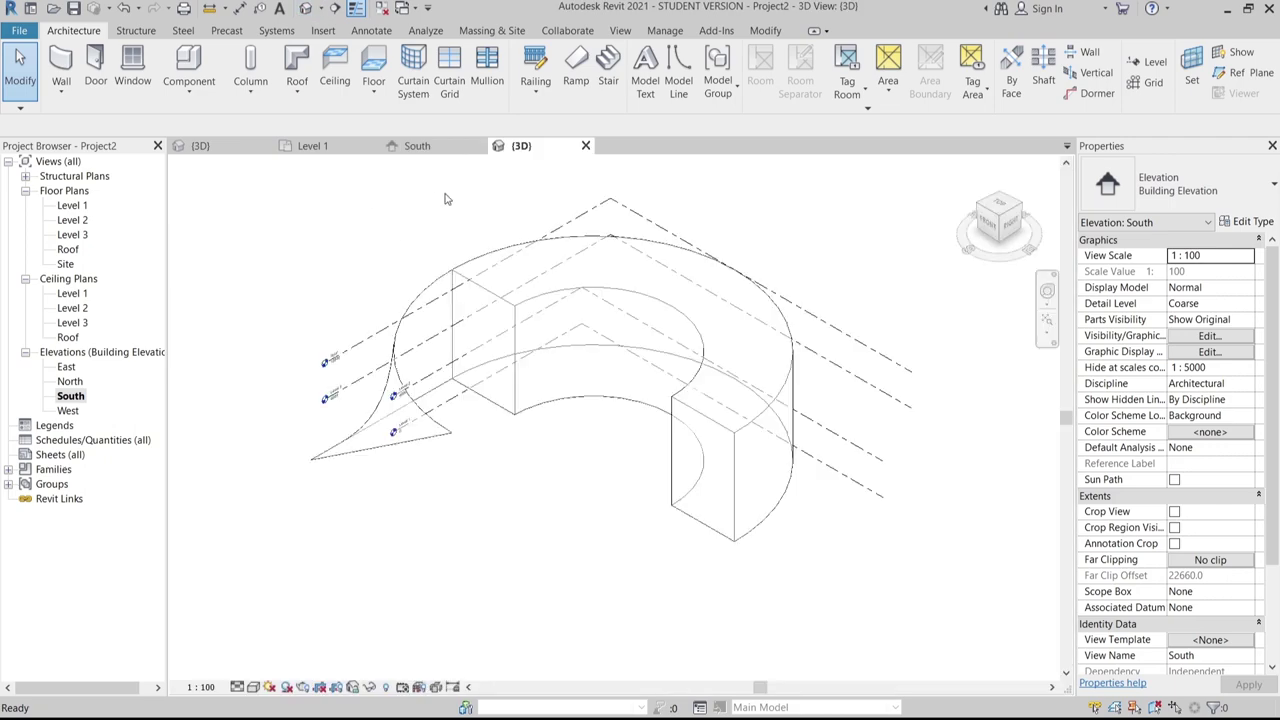
middle_click_drag(650, 472, 680, 509, "shift")
scroll(680, 500, "up", 2)
left_click_drag(722, 583, 677, 215)
left_click_drag(722, 583, 685, 188)
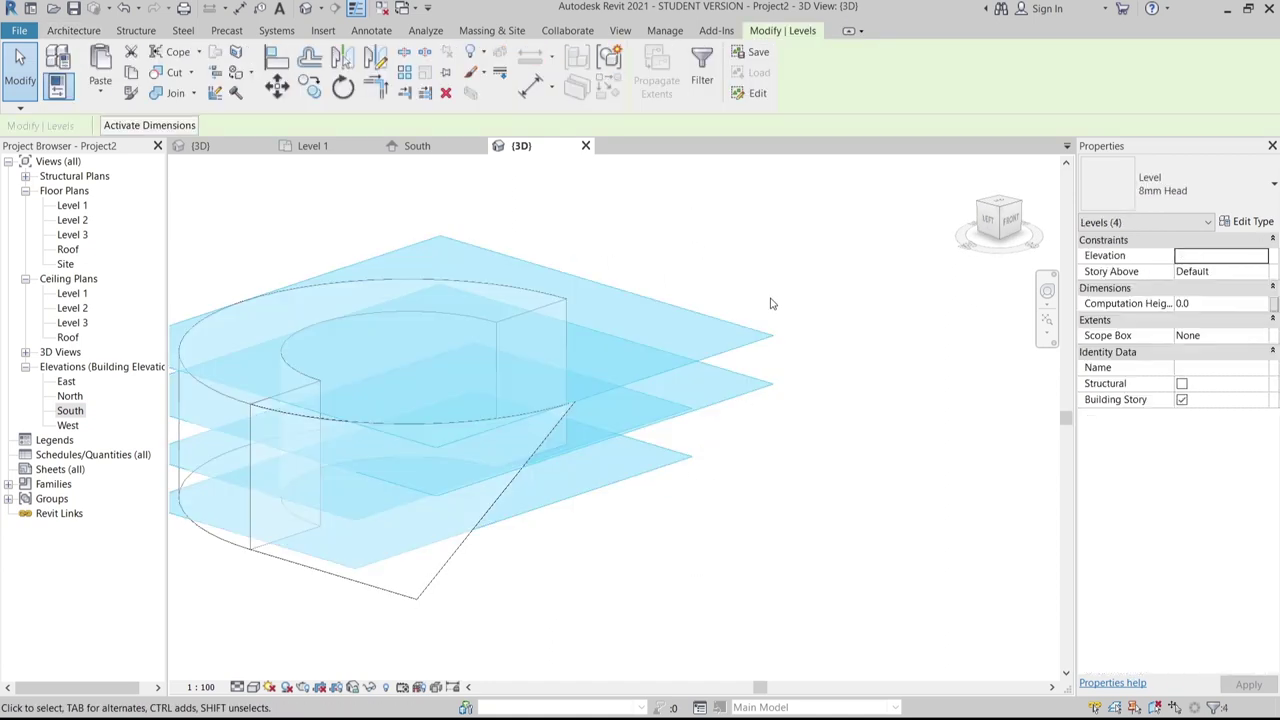
right_click(772, 300)
mouse_move(817, 368)
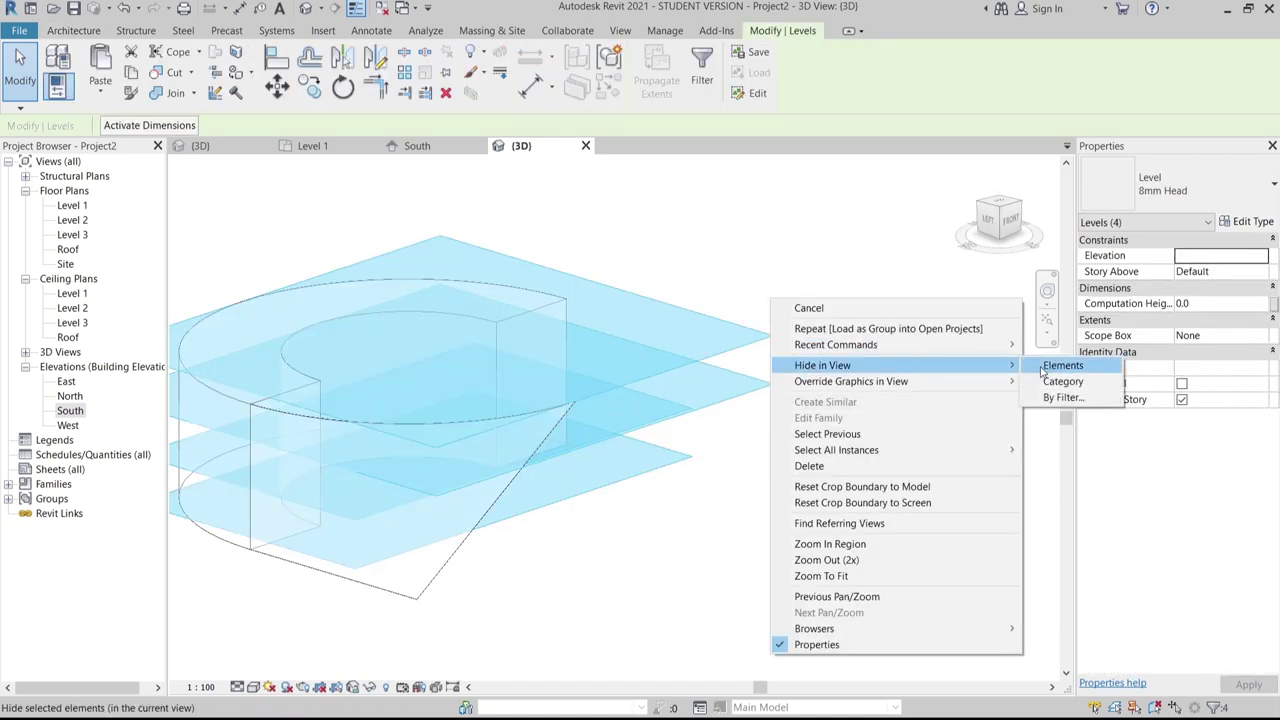
left_click(1060, 366)
scroll(780, 486, "down", 3)
middle_click_drag(780, 486, 720, 484, "shift")
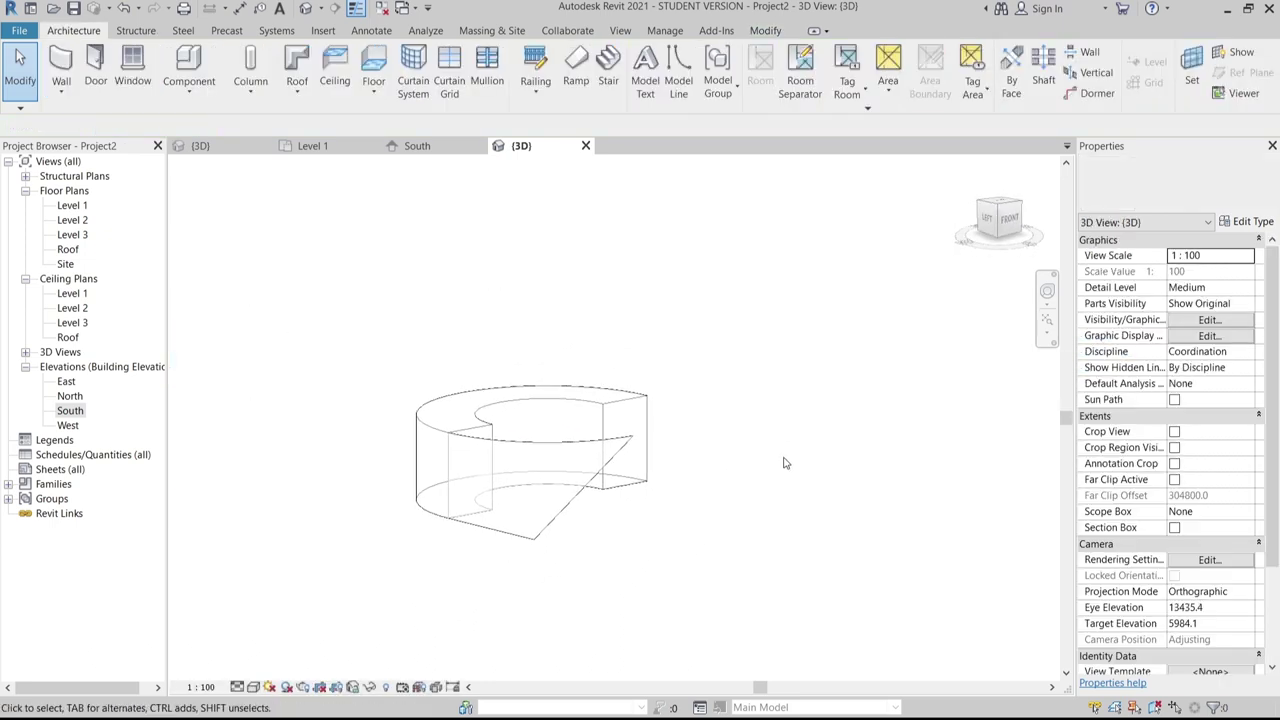
left_click(495, 31)
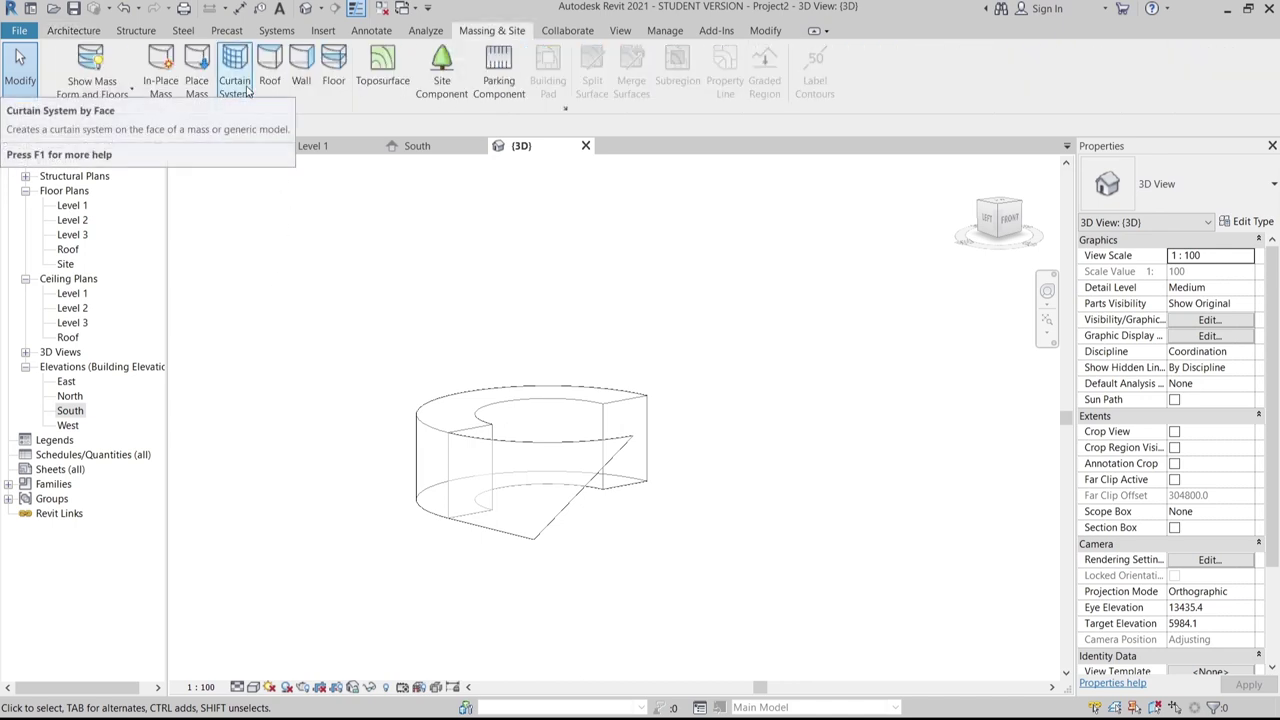
left_click(248, 88)
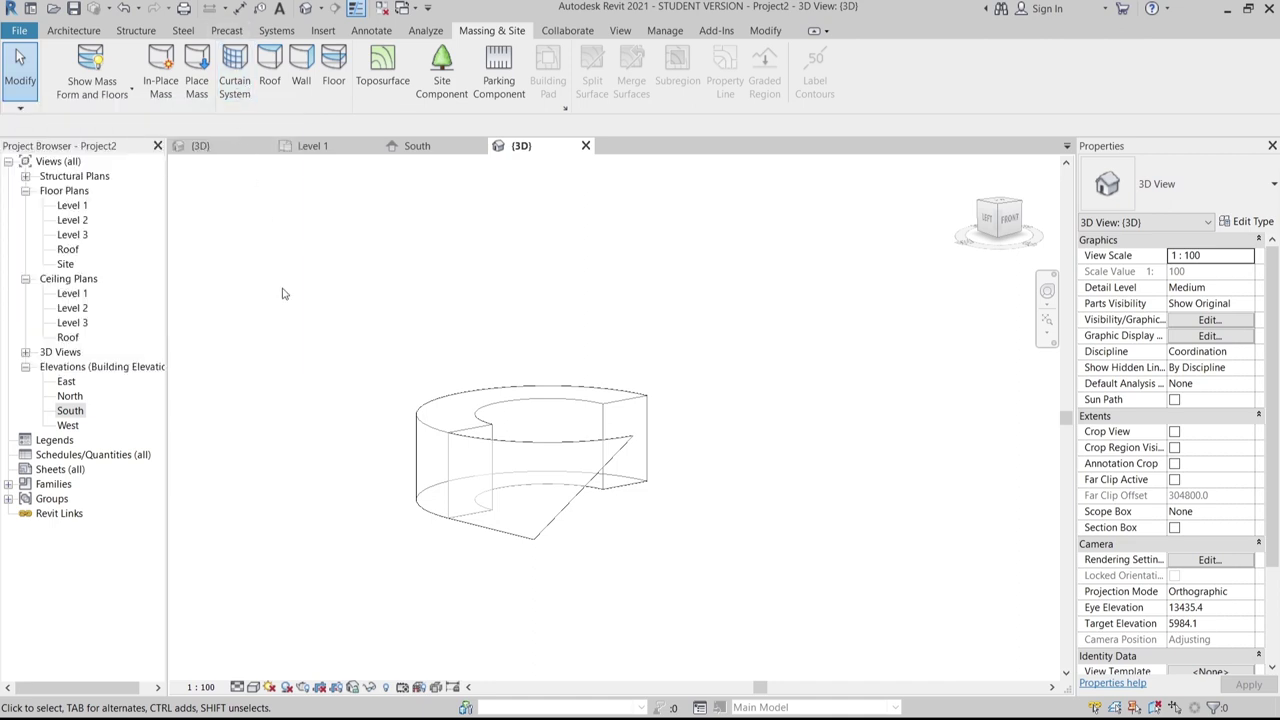
scroll(469, 523, "up", 2)
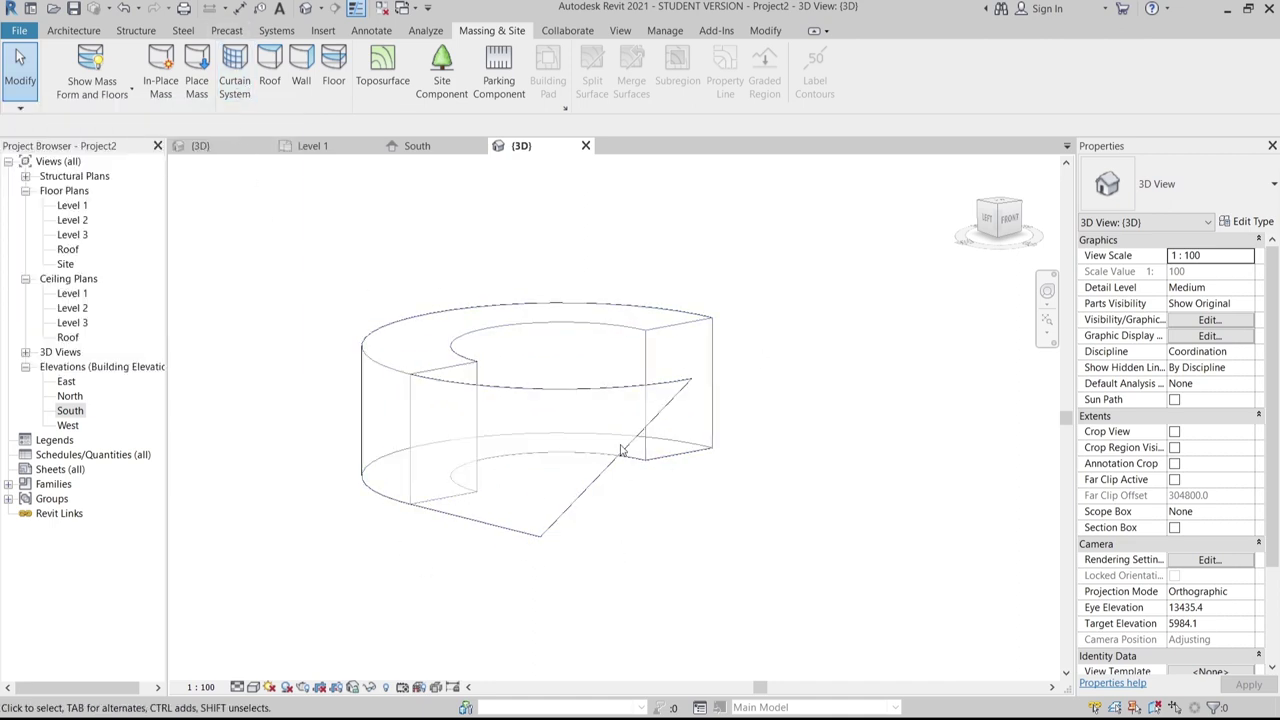
Duplicate the 50 x 150mm type of the Rectangular Mullion curtain wall family under the name Sturcture
left_click(8, 484)
scroll(165, 362, "up", 2)
left_click_drag(164, 357, 160, 392)
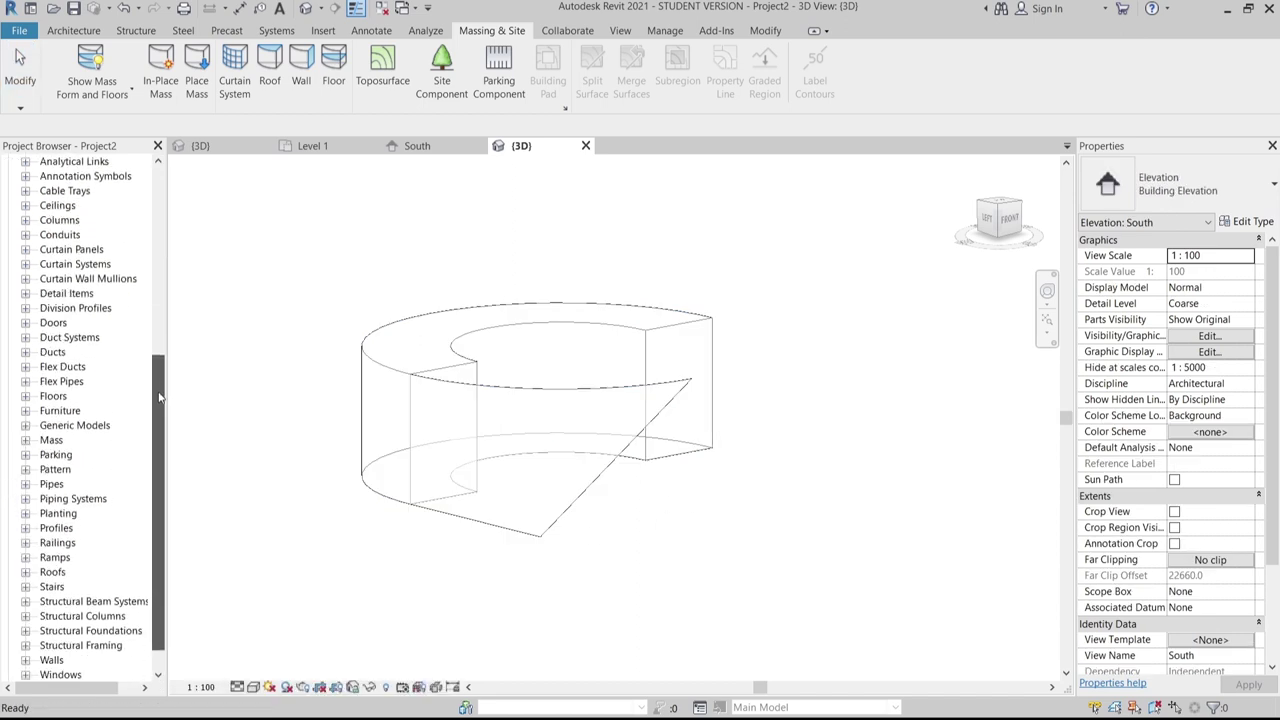
left_click(25, 280)
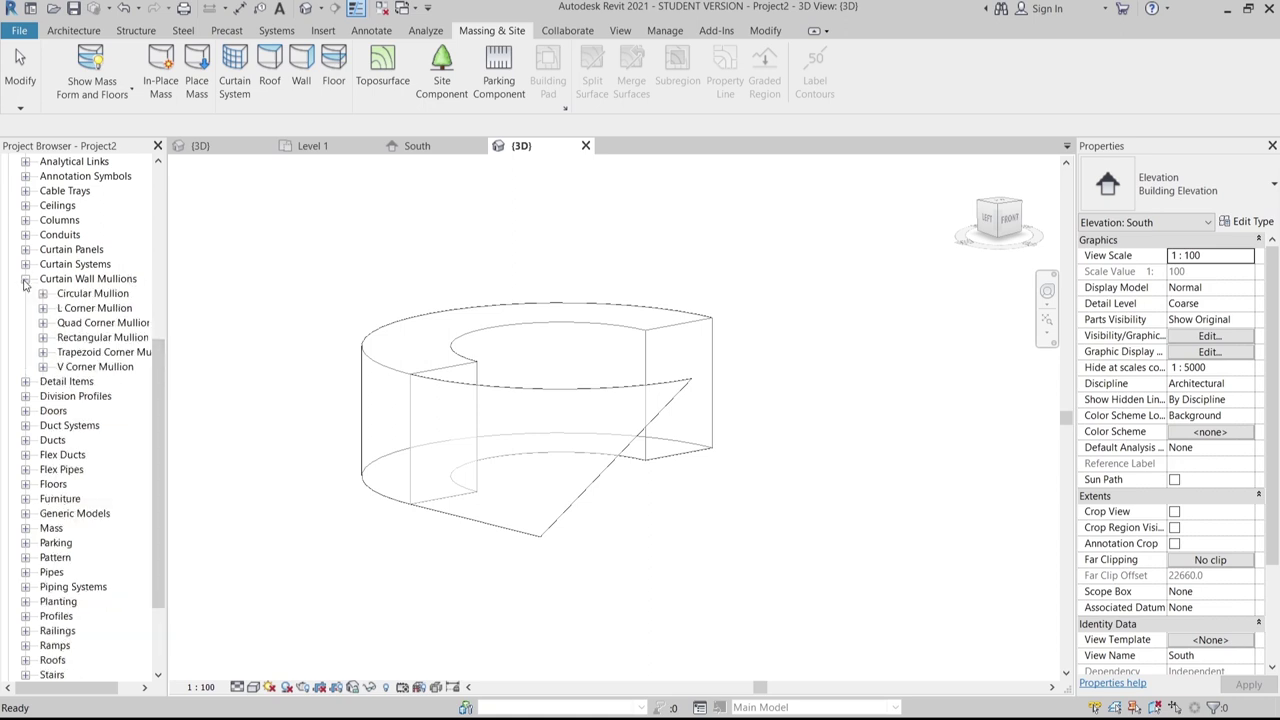
left_click(43, 338)
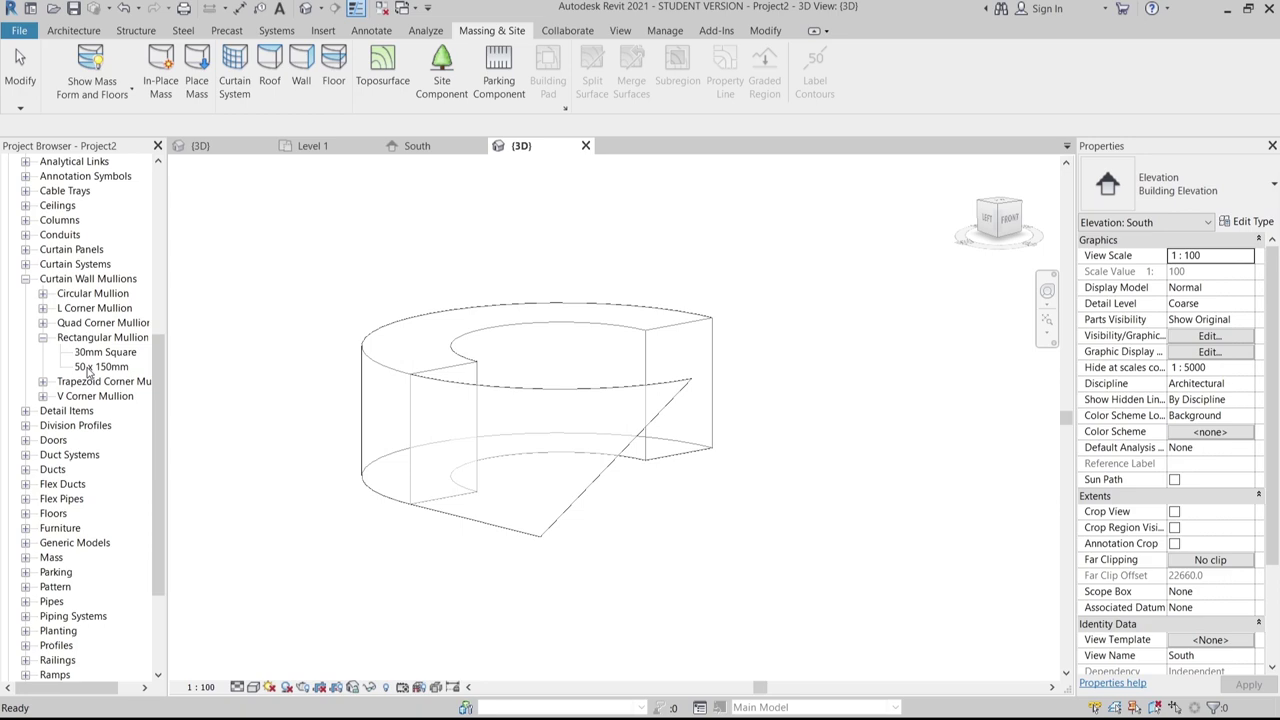
double_click(90, 367)
left_click_drag(868, 56, 772, 76)
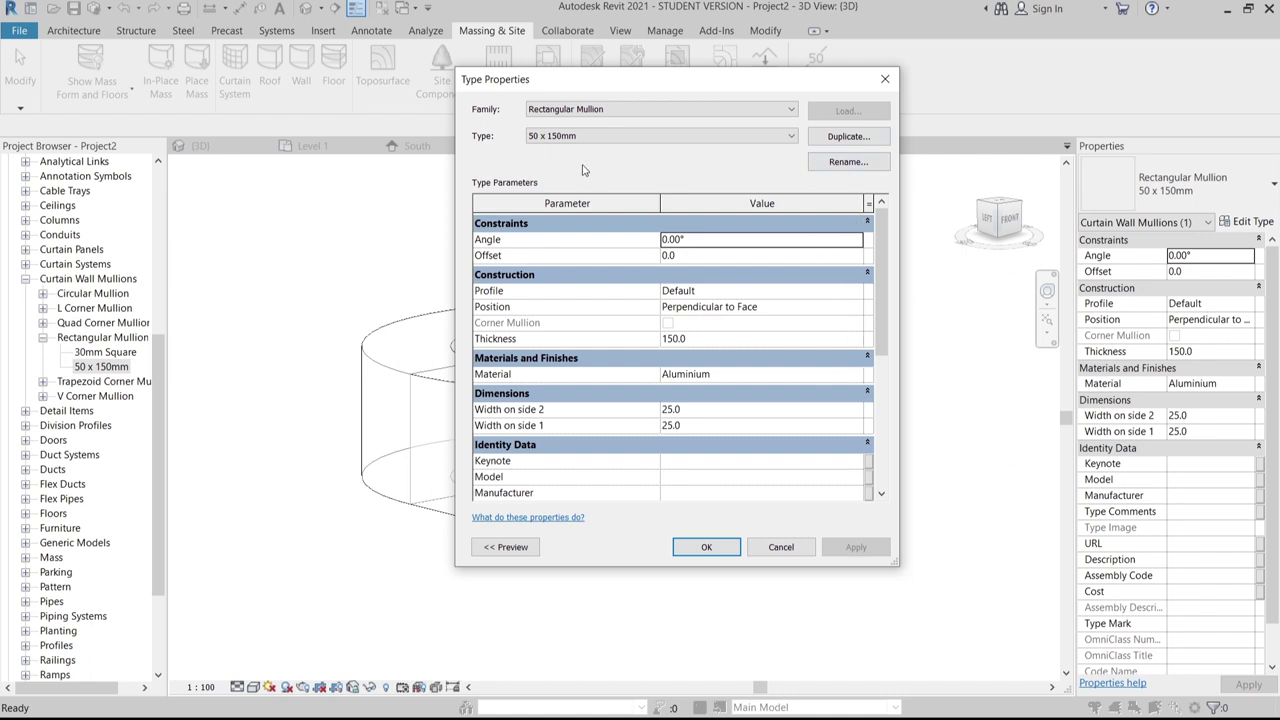
left_click(862, 136)
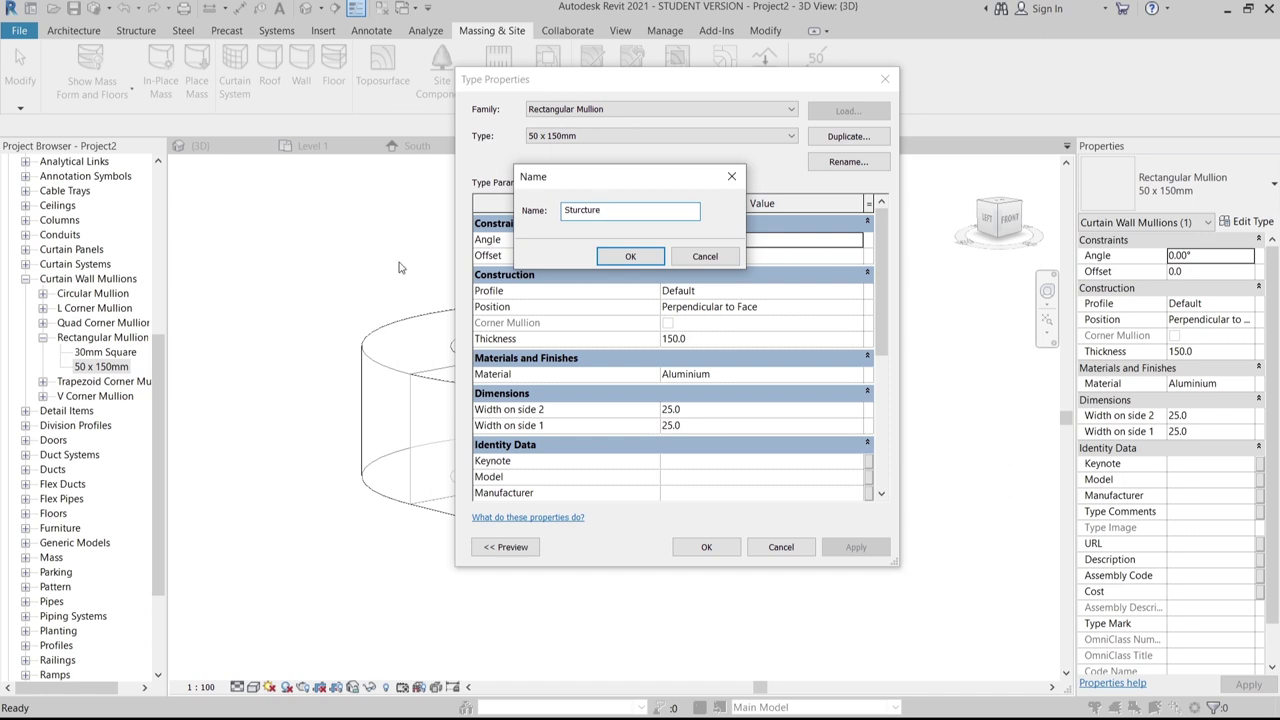
left_click(656, 256)
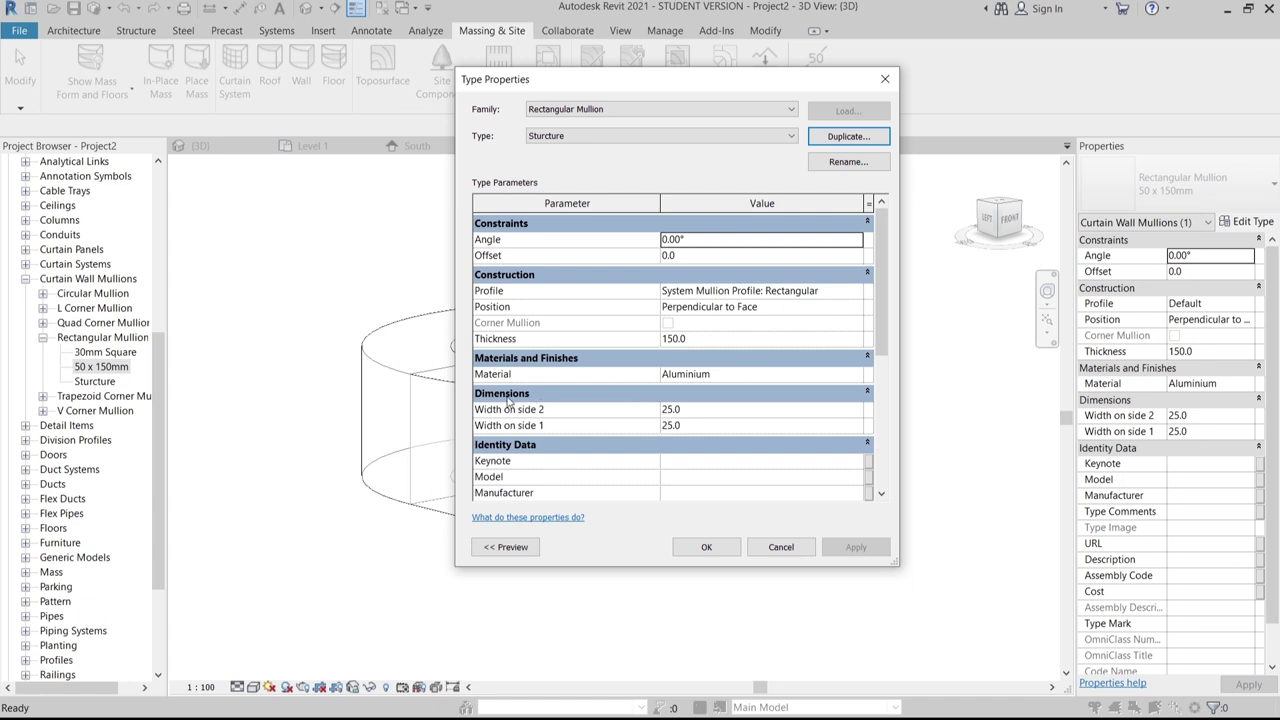
Set the Sturcture mullion type's thickness to 1000 and its width on side 2 to 10mm, and accept the type properties
left_click(721, 340)
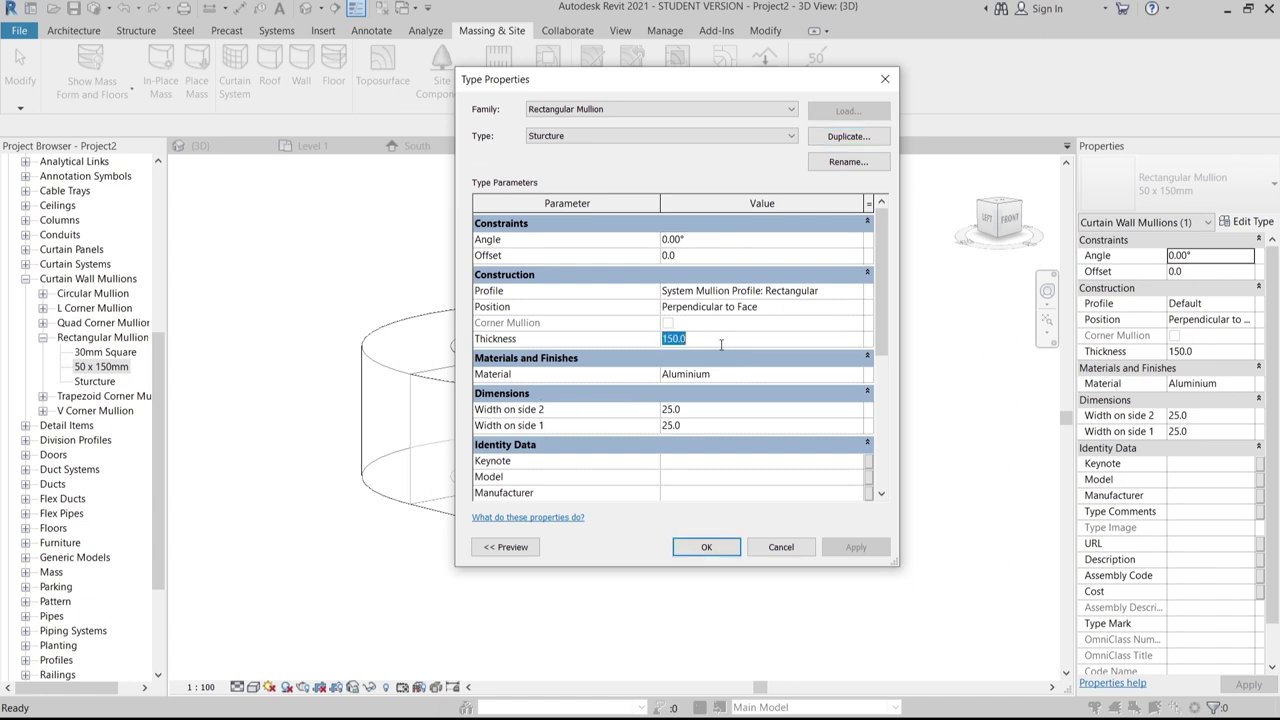
type("1000")
key("Return")
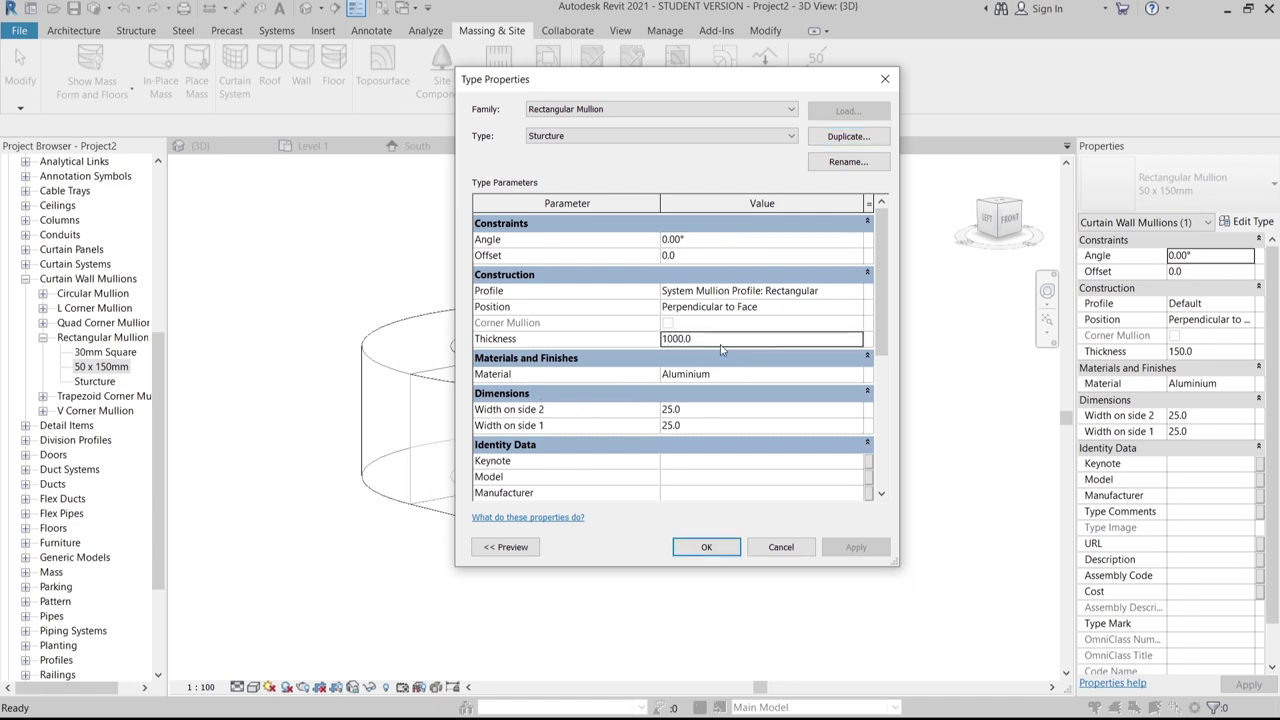
left_click(701, 409)
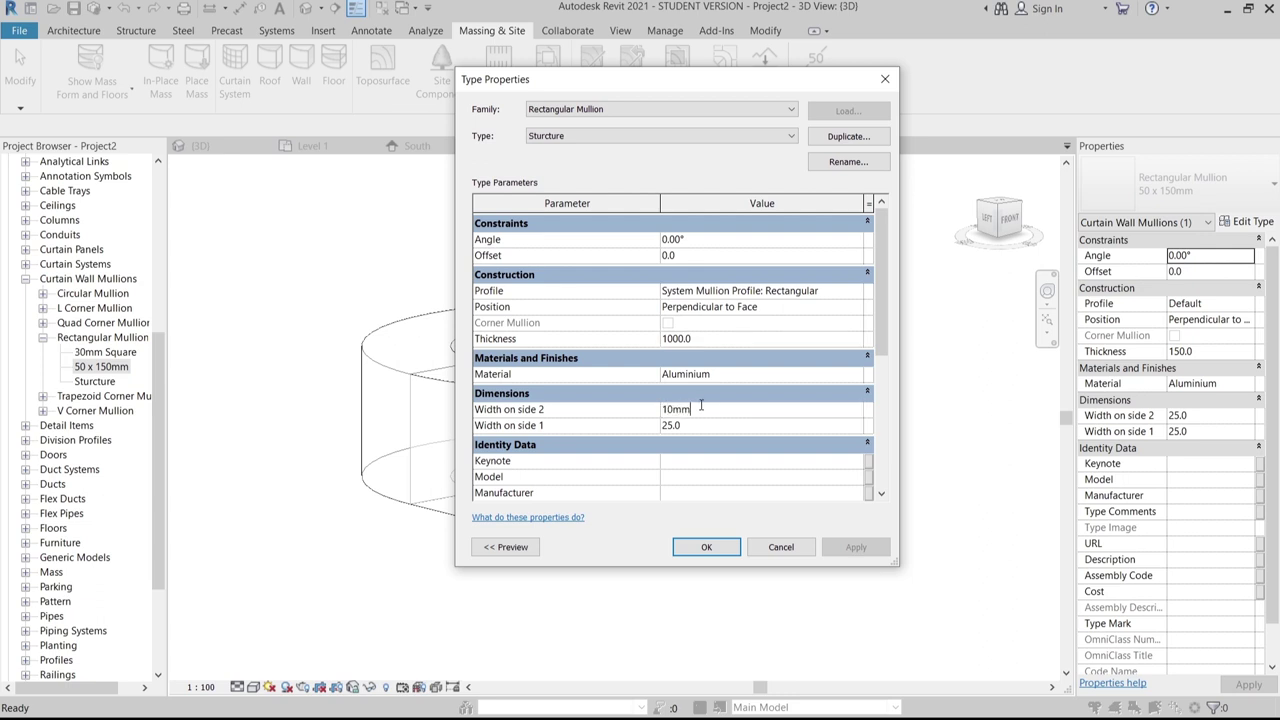
key("Return")
left_click(701, 405)
left_click(702, 428)
left_click(686, 548)
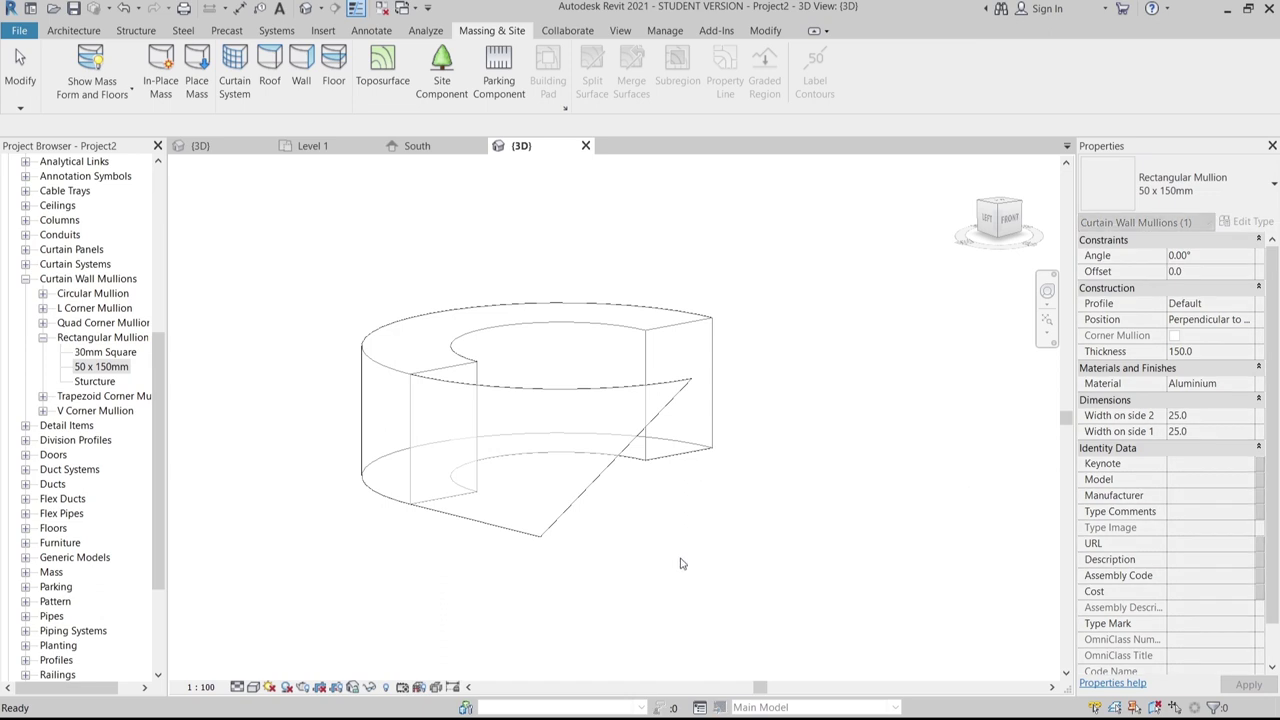
Start a curtain system by face and select the mass's outer curved wall face and its slanted ruled face
mouse_move(738, 534)
middle_mouse_down("shift")
mouse_move(569, 560)
mouse_move(752, 532)
middle_mouse_up("shift")
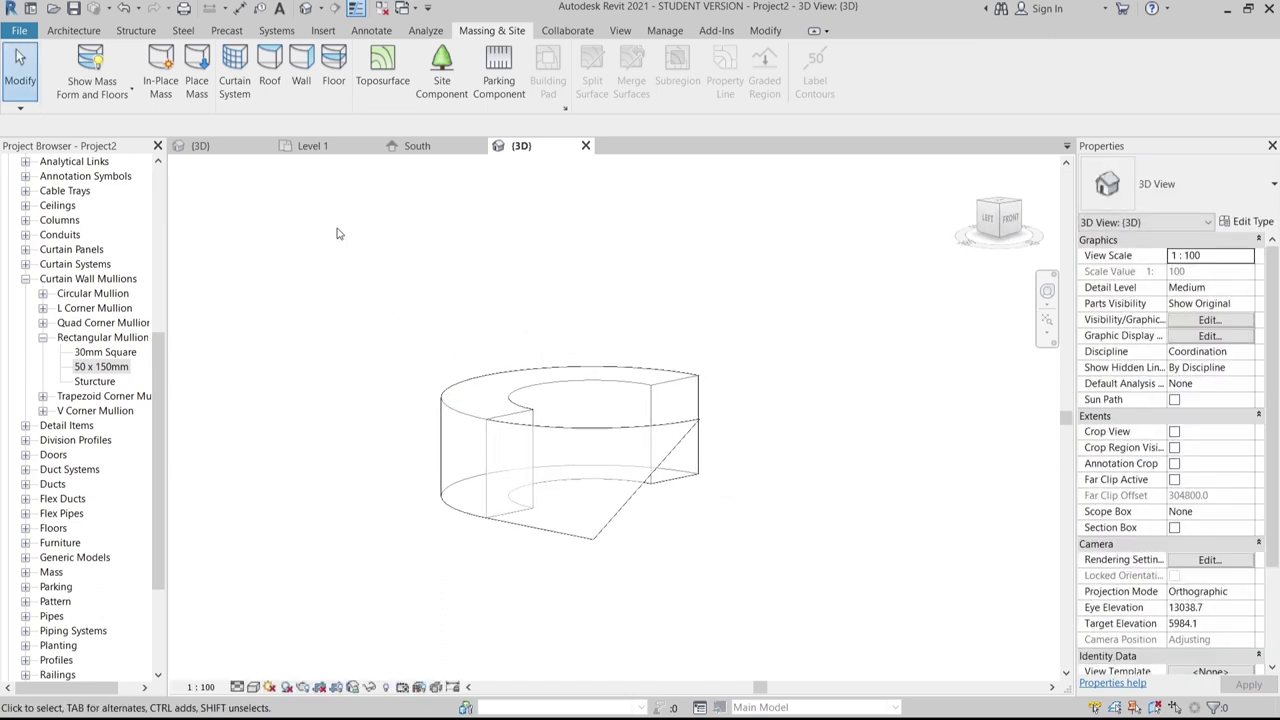
left_click(249, 84)
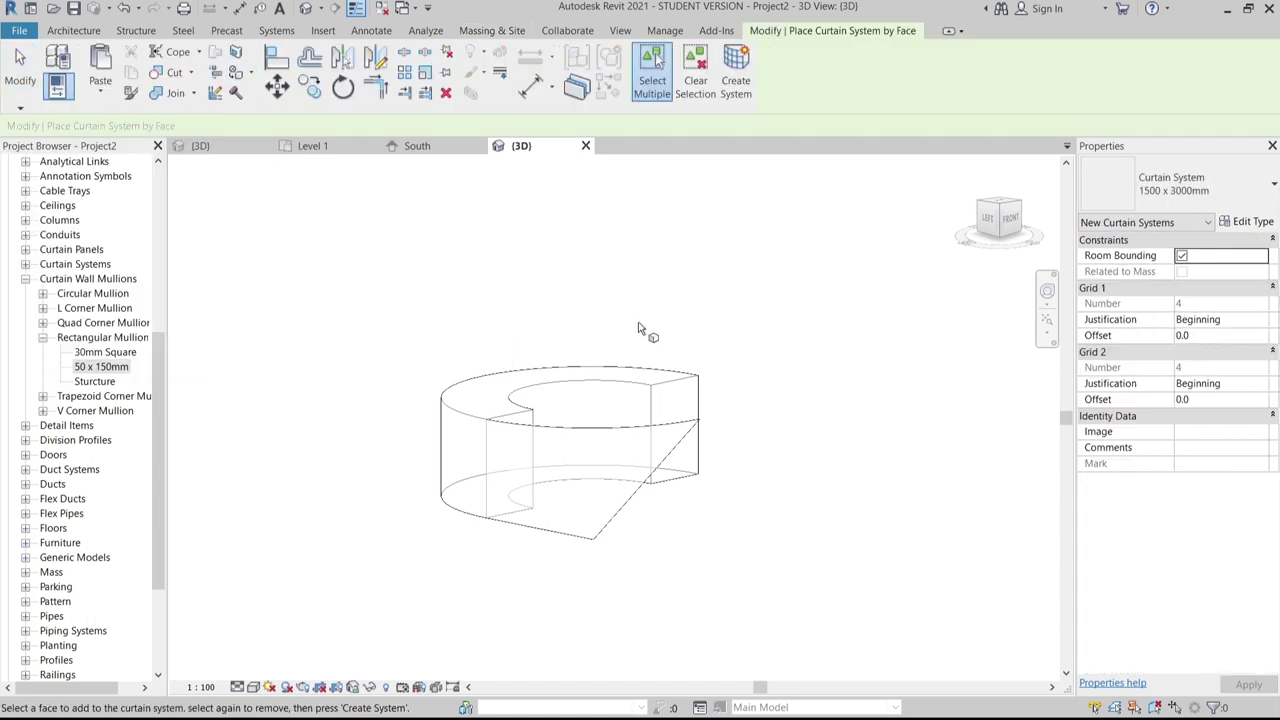
left_click(631, 436)
middle_click_drag(615, 440, 625, 505, "shift")
left_click(595, 477)
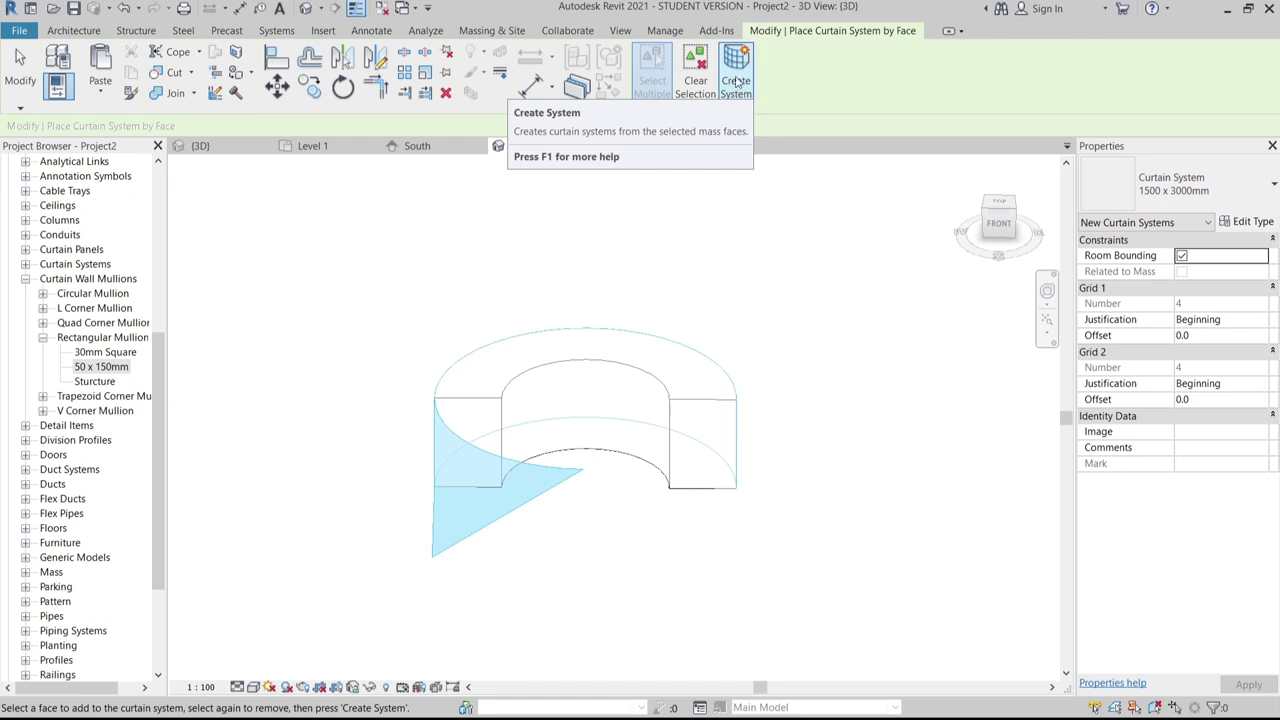
left_click(738, 86)
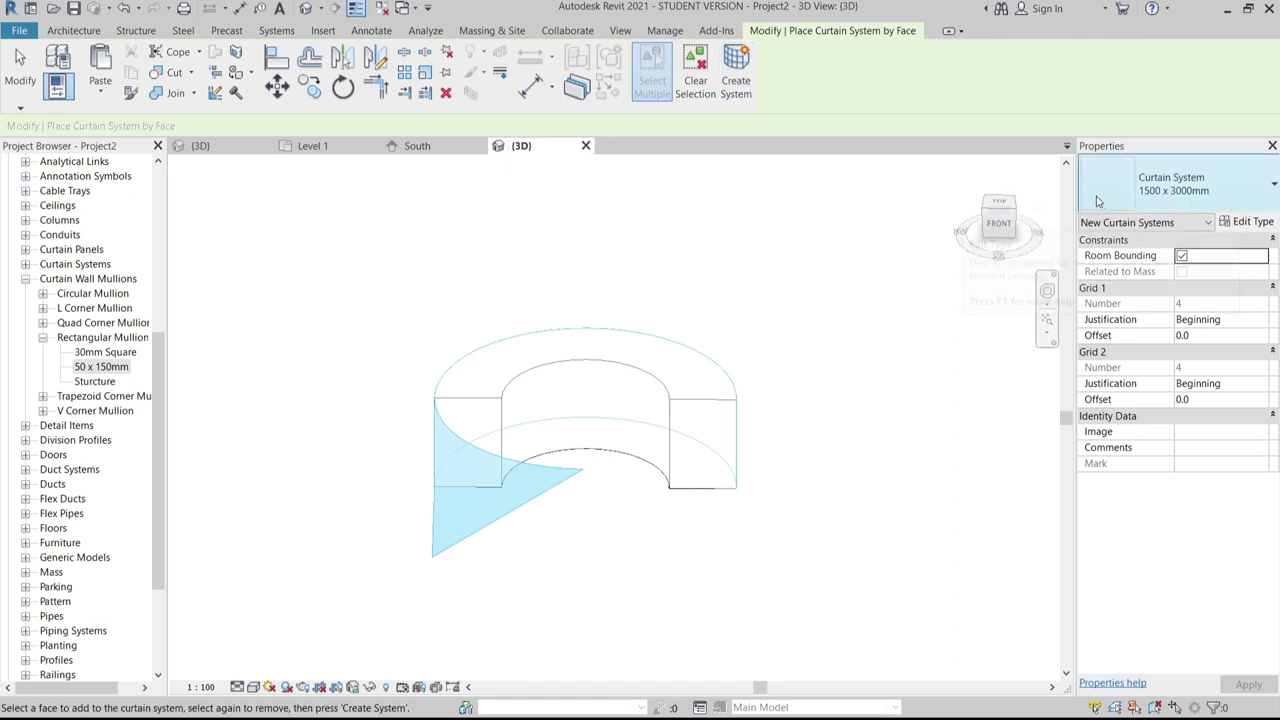
Set the 1500 x 3000mm curtain system type's Grid 2 layout to None and its Grid 1 spacing to 1000
left_click(1241, 222)
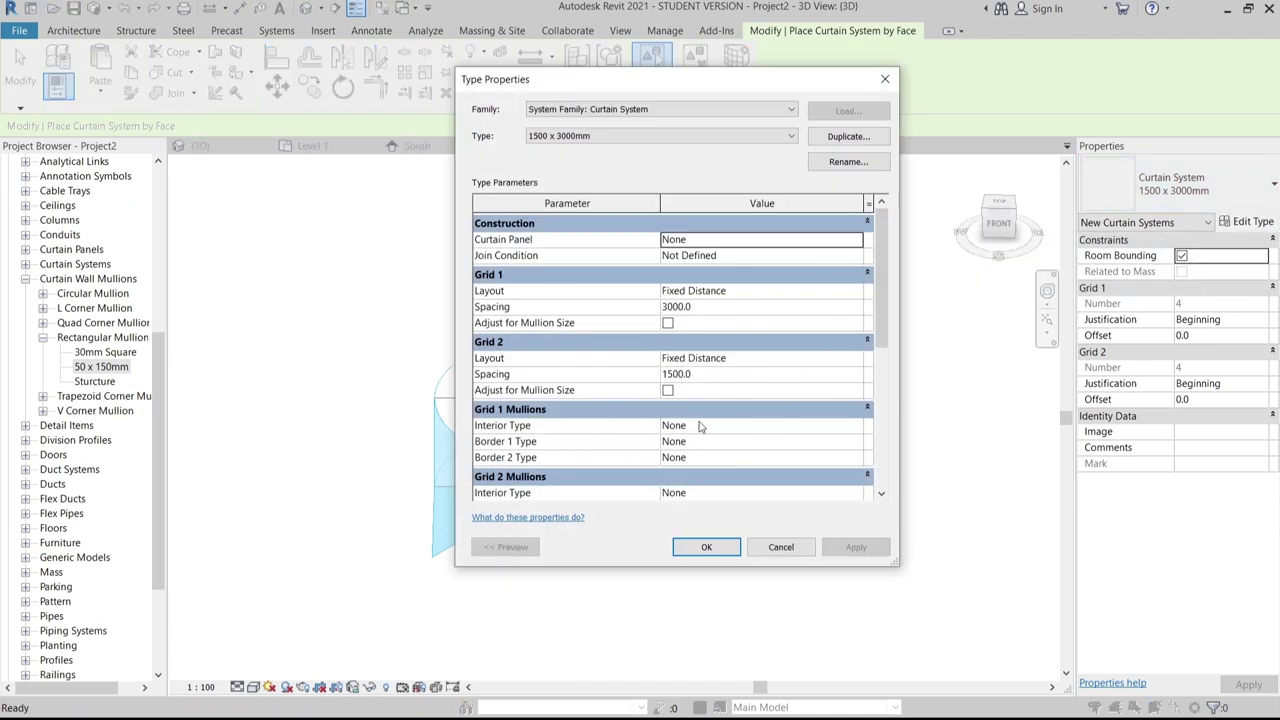
scroll(646, 441, "down", 1)
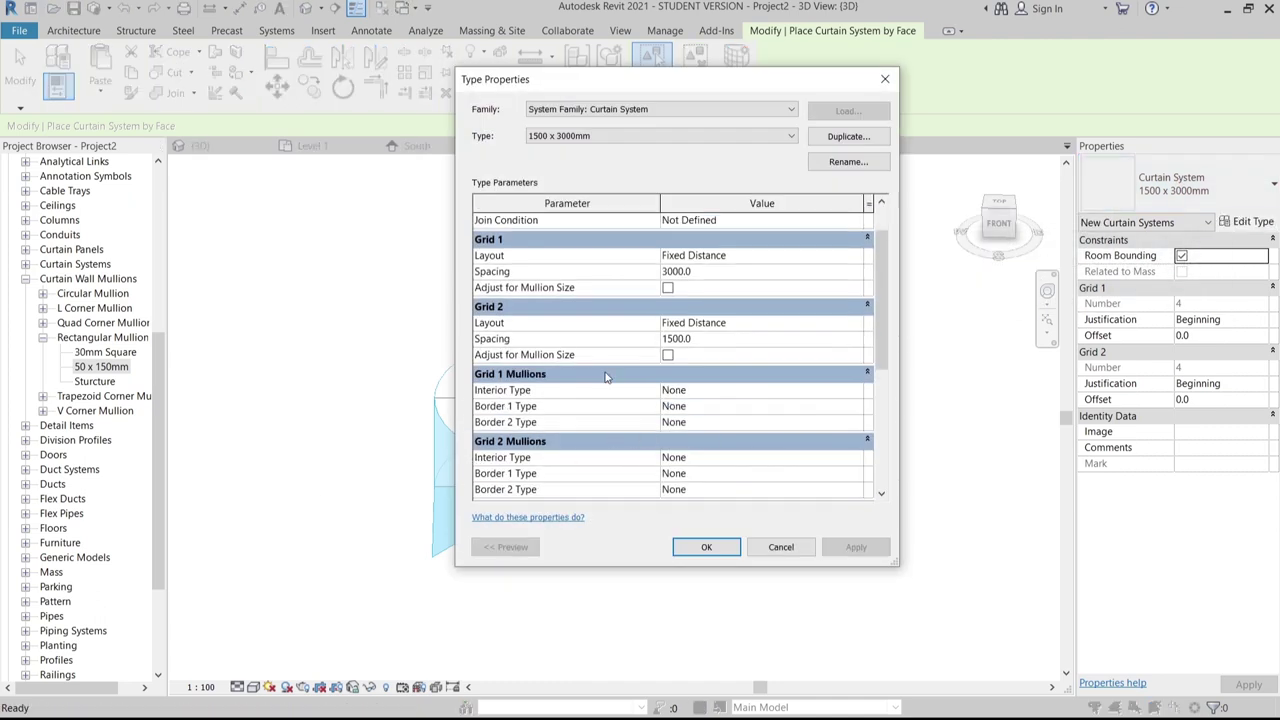
scroll(605, 390, "up", 1)
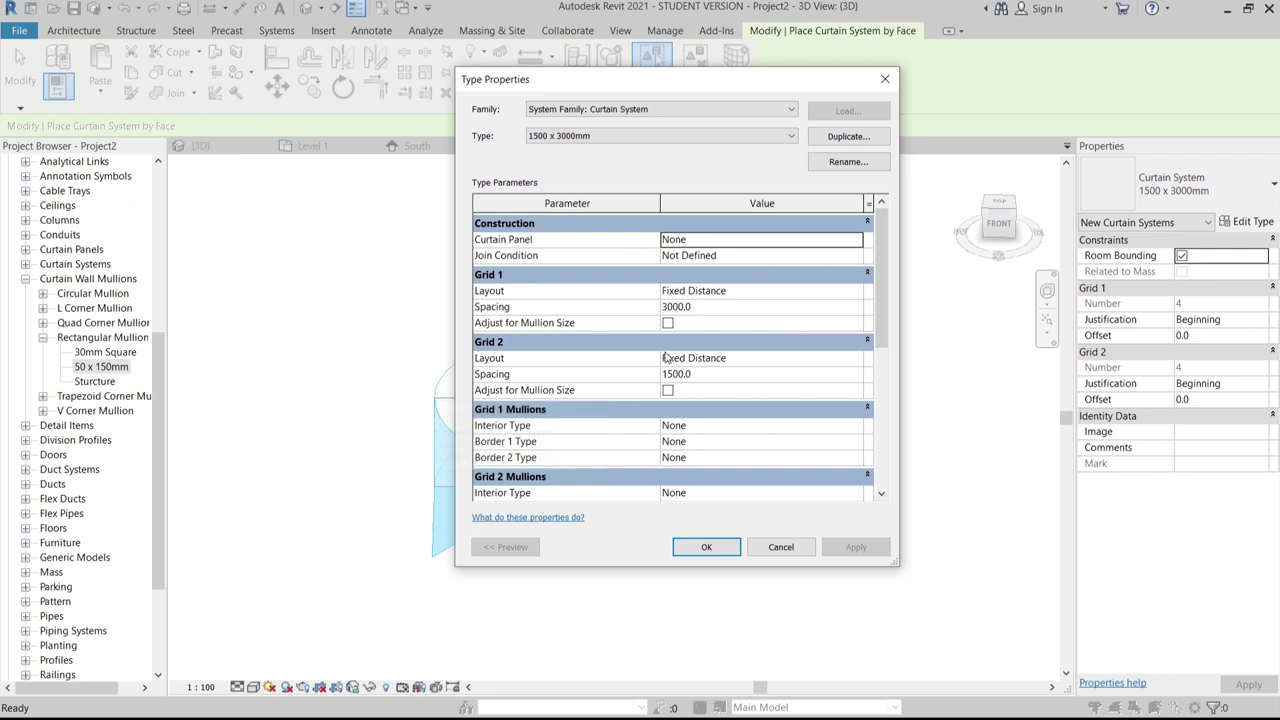
left_click(856, 362)
left_click(856, 358)
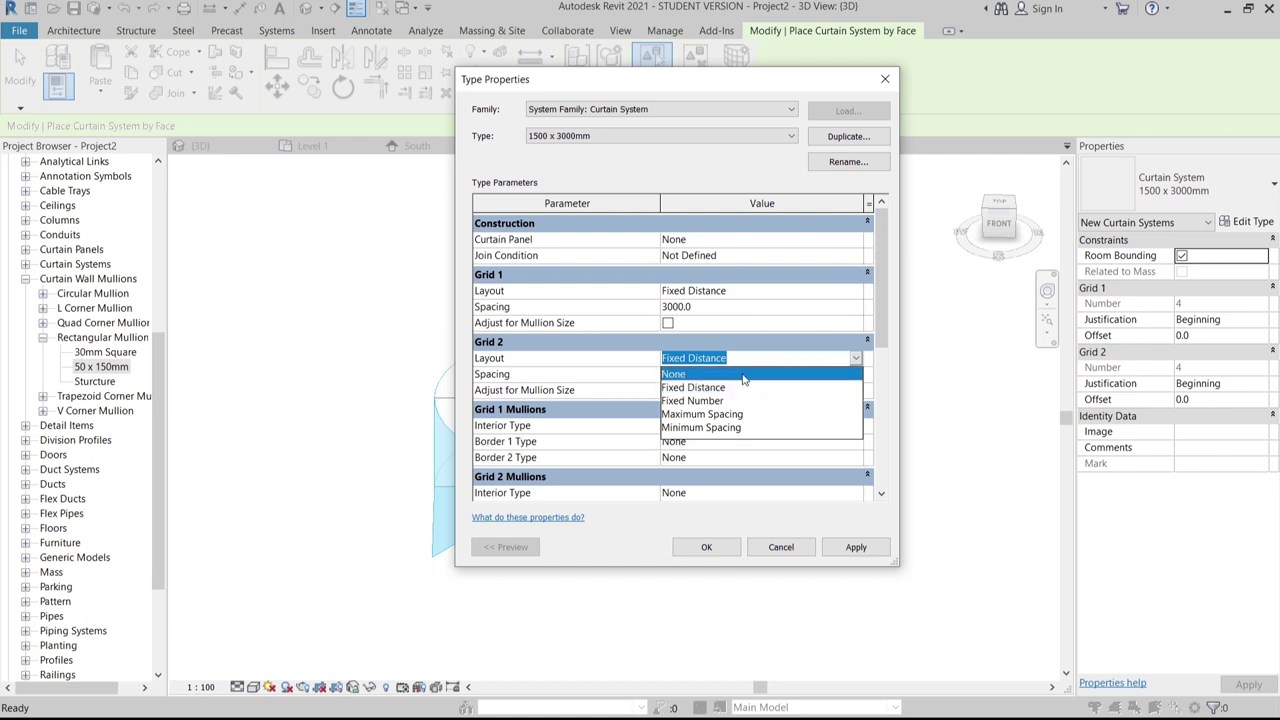
left_click(743, 375)
left_click(728, 310)
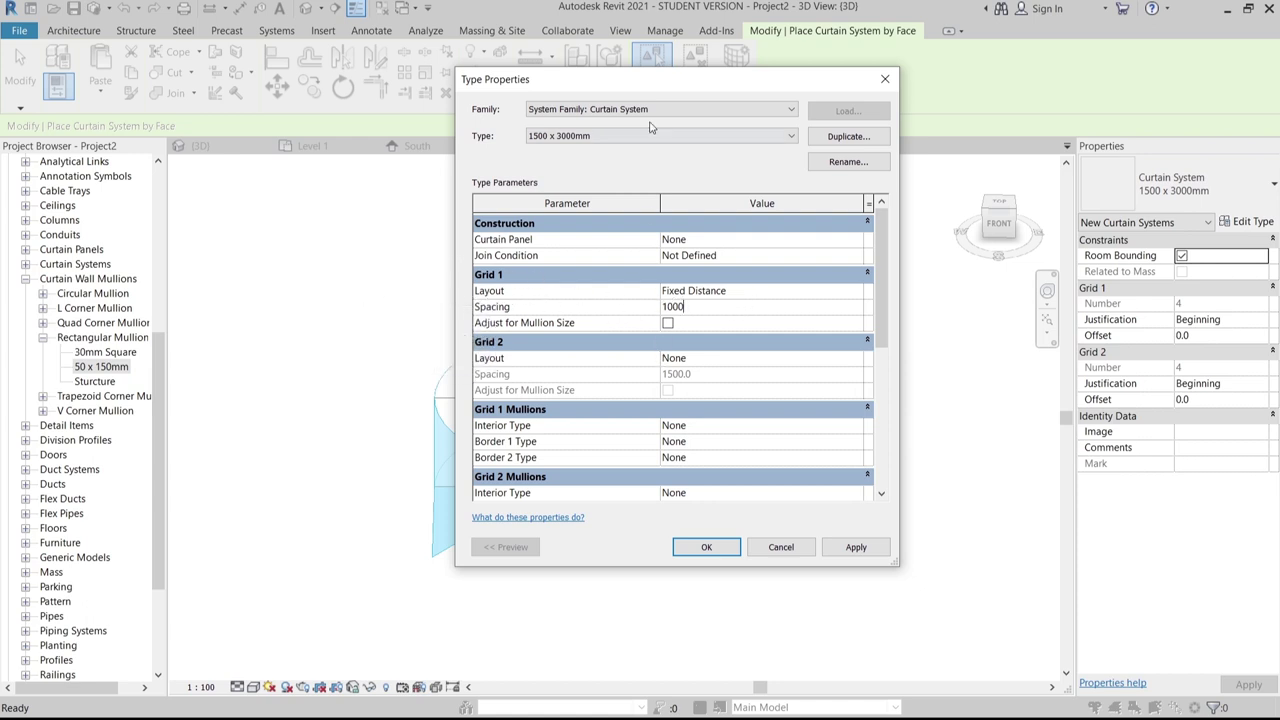
Assign Rectangular Mullion : Sturcture to the Grid 1 interior, border 1 and border 2 mullions and accept the type properties
scroll(745, 411, "down", 1)
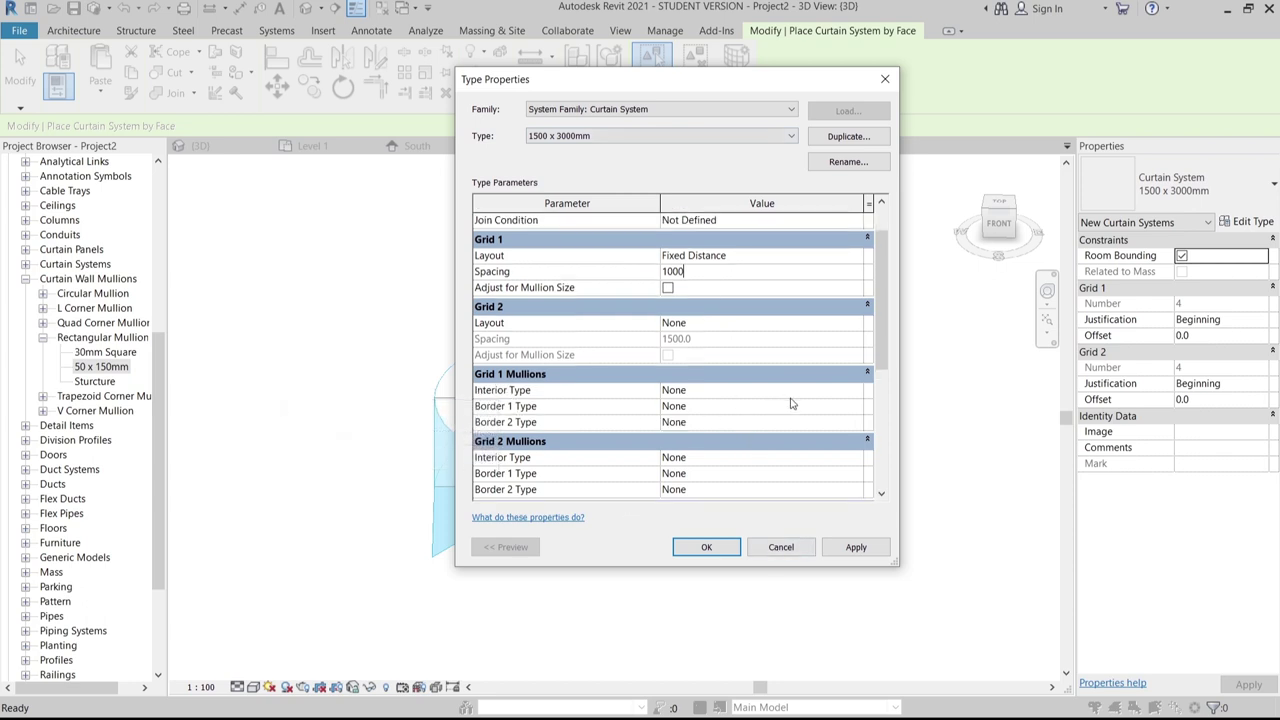
left_click(859, 392)
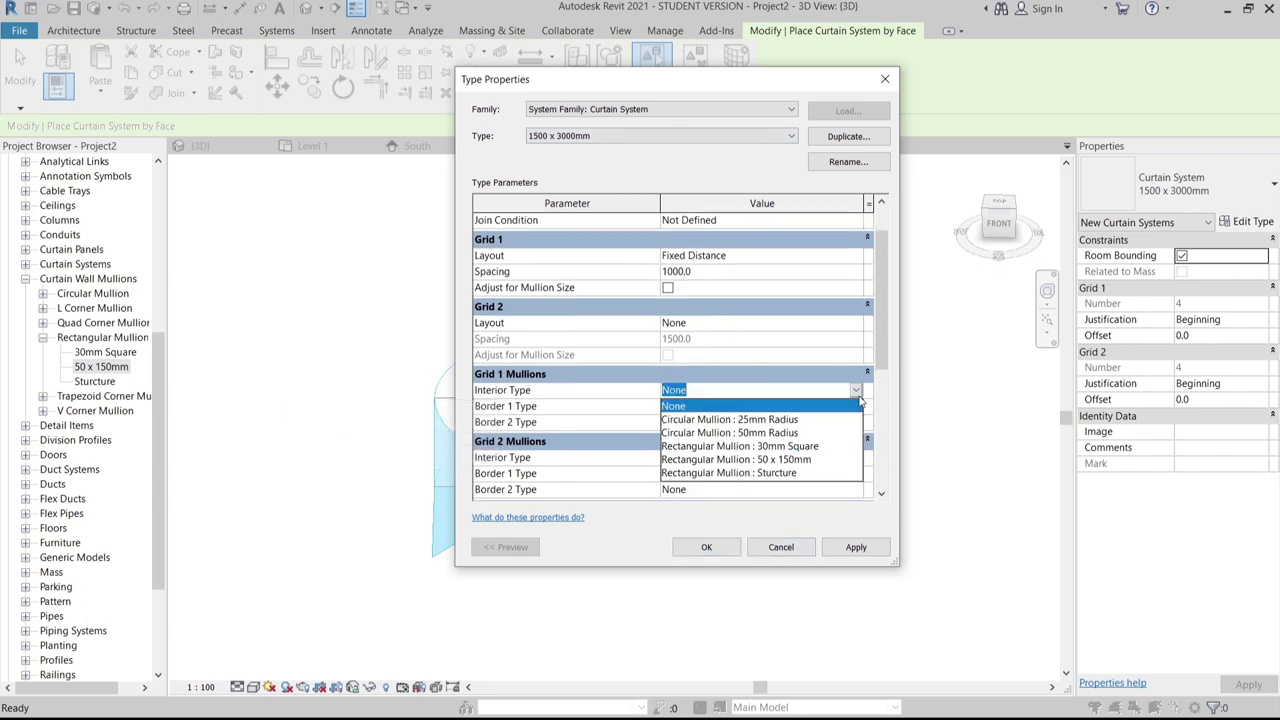
left_click(700, 473)
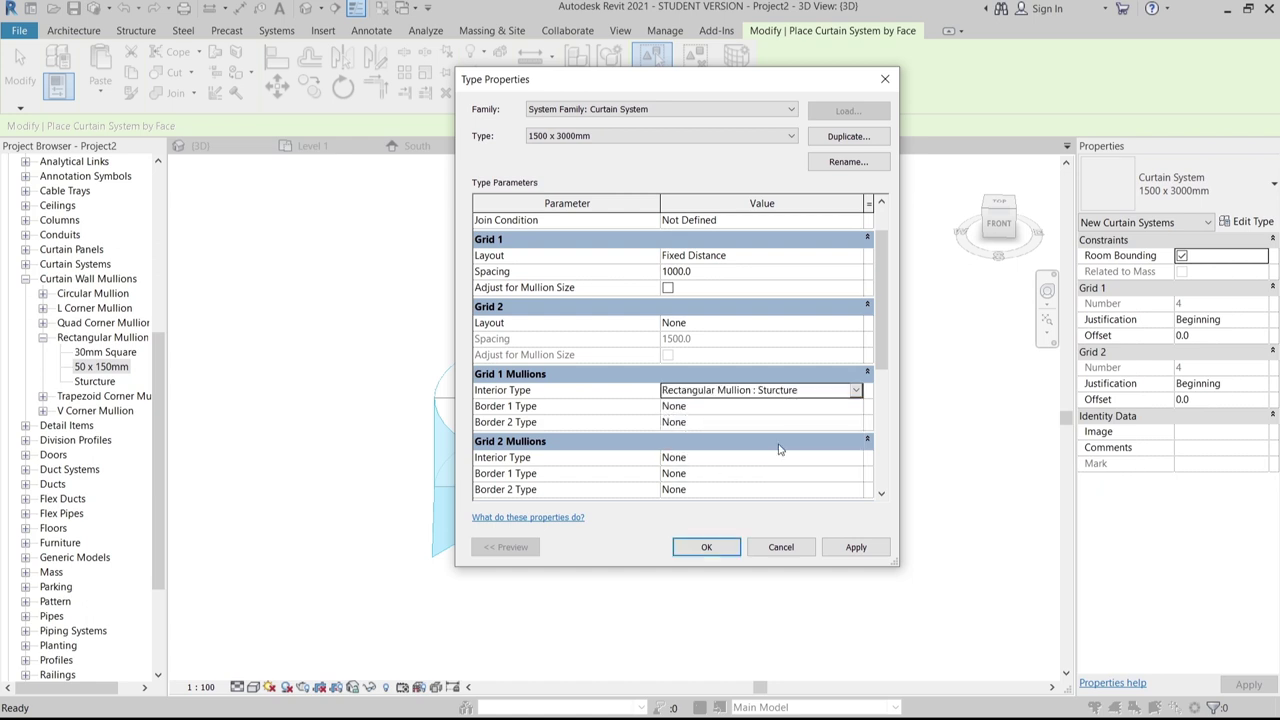
left_click(815, 391)
key("ctrl+c")
left_click(840, 405)
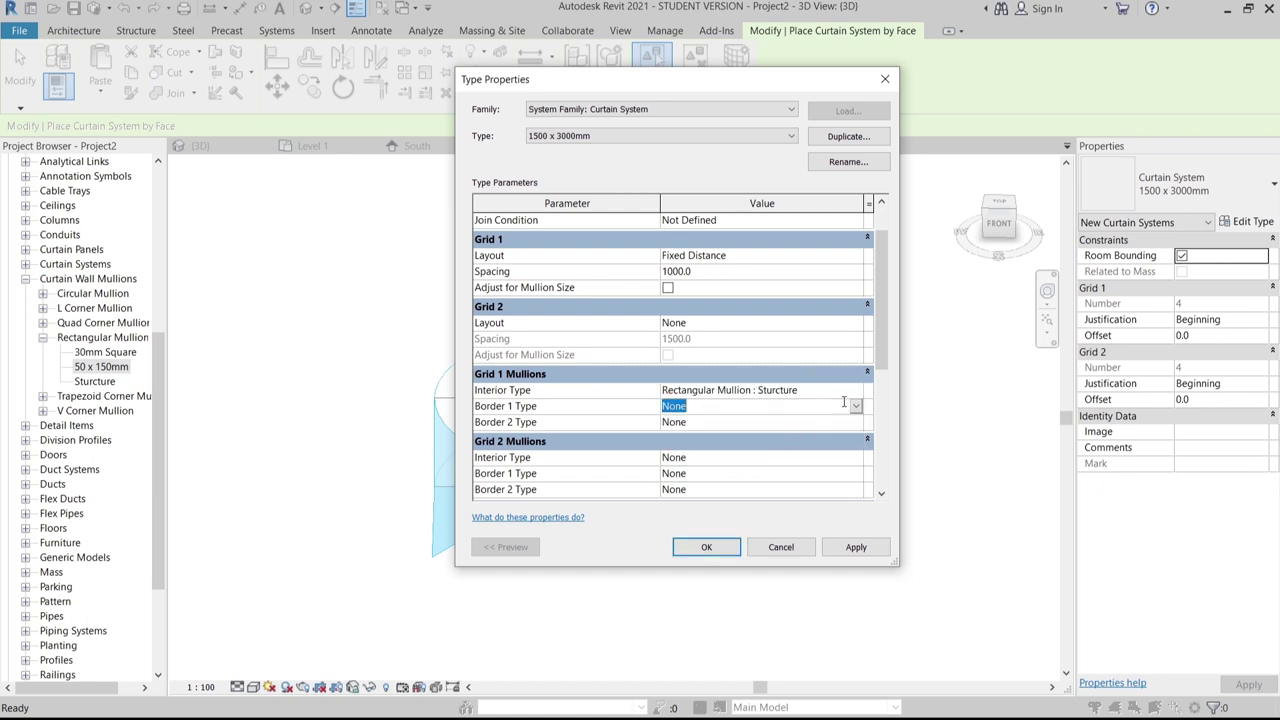
type("Rectangular Mullion : Structure")
left_click(777, 421)
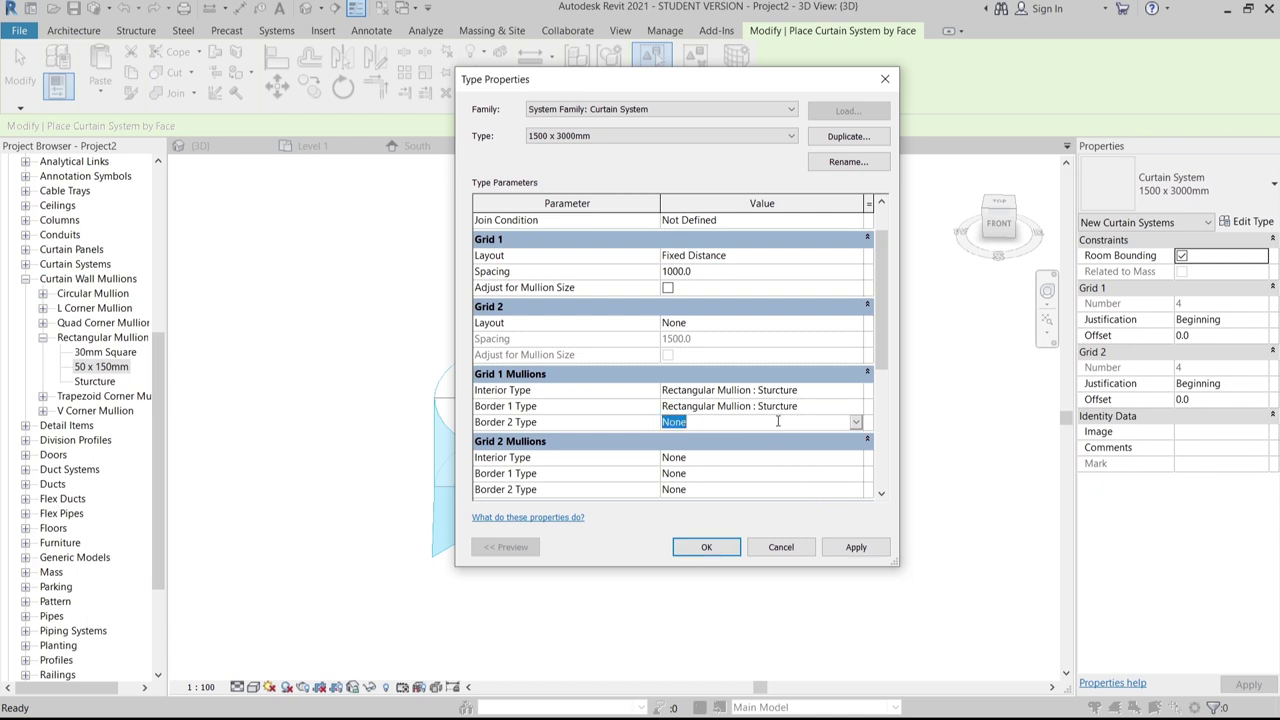
key("ctrl+v")
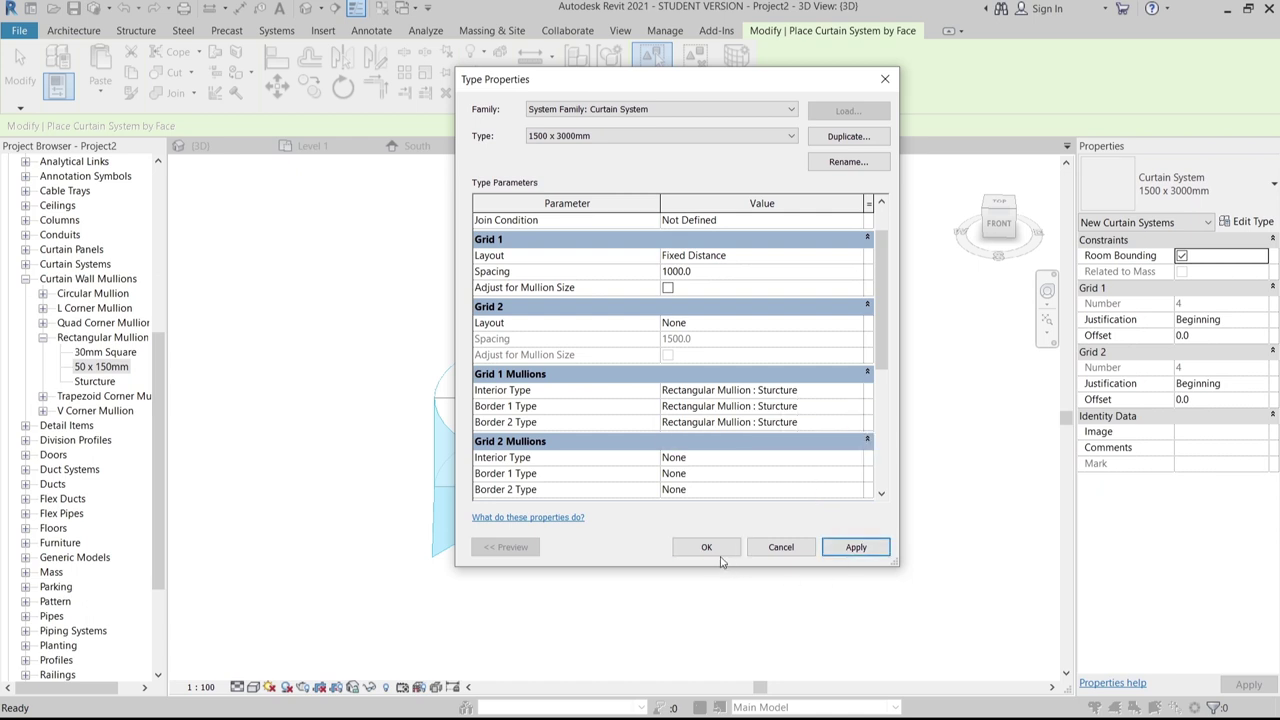
left_click(716, 552)
Create the curtain system on the selected mass faces and end the command
left_click(743, 88)
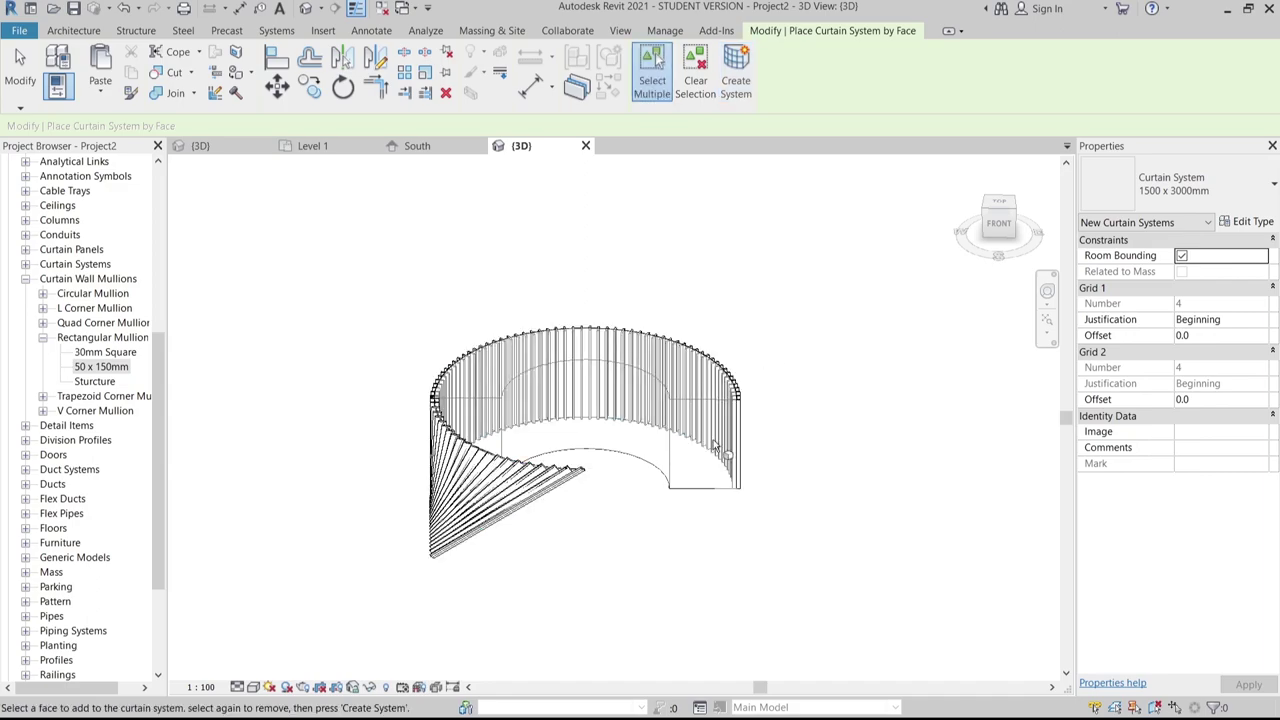
scroll(610, 463, "up", 7)
key("Escape")
Select the mass and generate mass floors for Level 1, Level 2, Level 3 and Roof
scroll(502, 553, "down", 1)
middle_click_drag(588, 618, 803, 380)
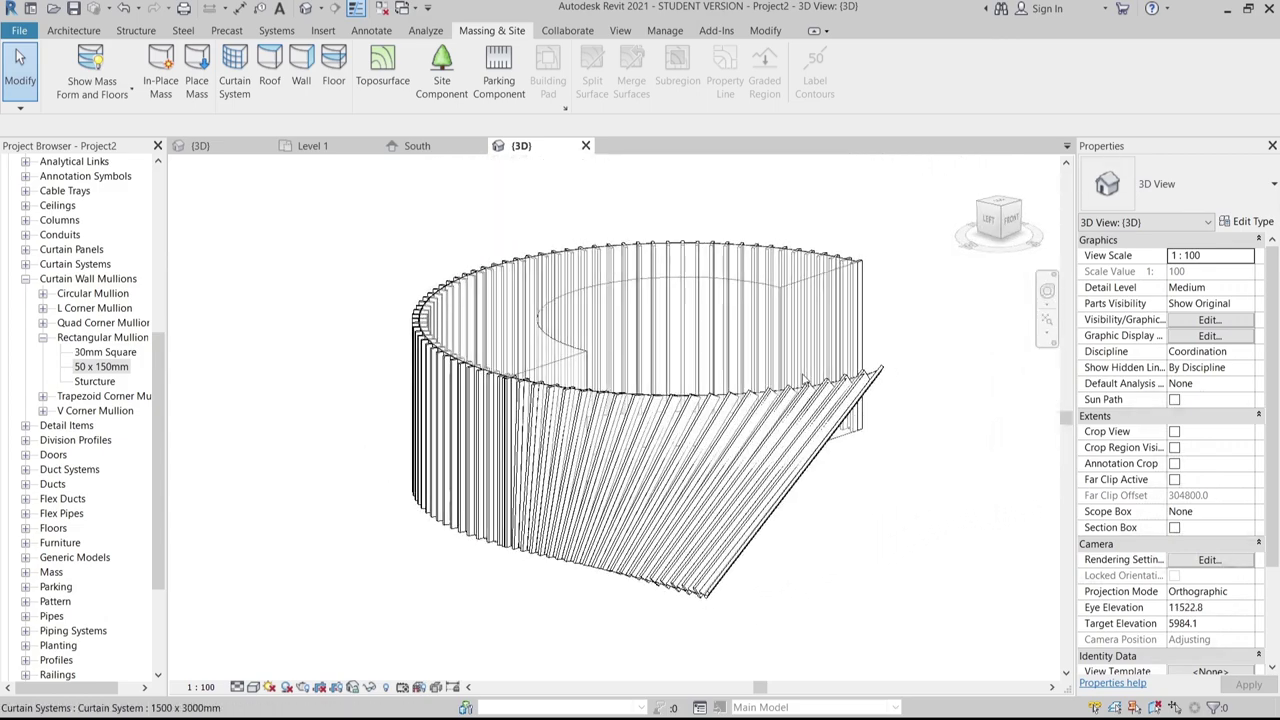
scroll(803, 380, "up", 6)
scroll(806, 428, "down", 8)
middle_click_drag(806, 428, 631, 489, "shift")
scroll(623, 520, "up", 2)
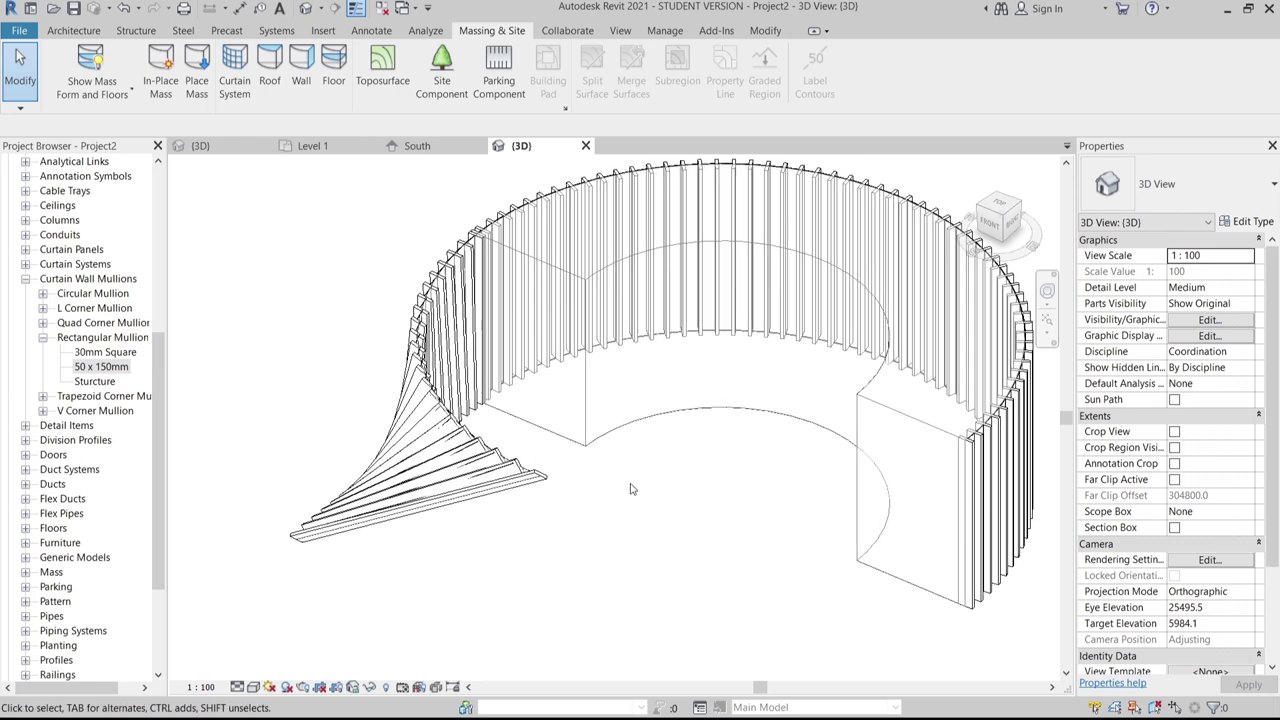
left_click(589, 452)
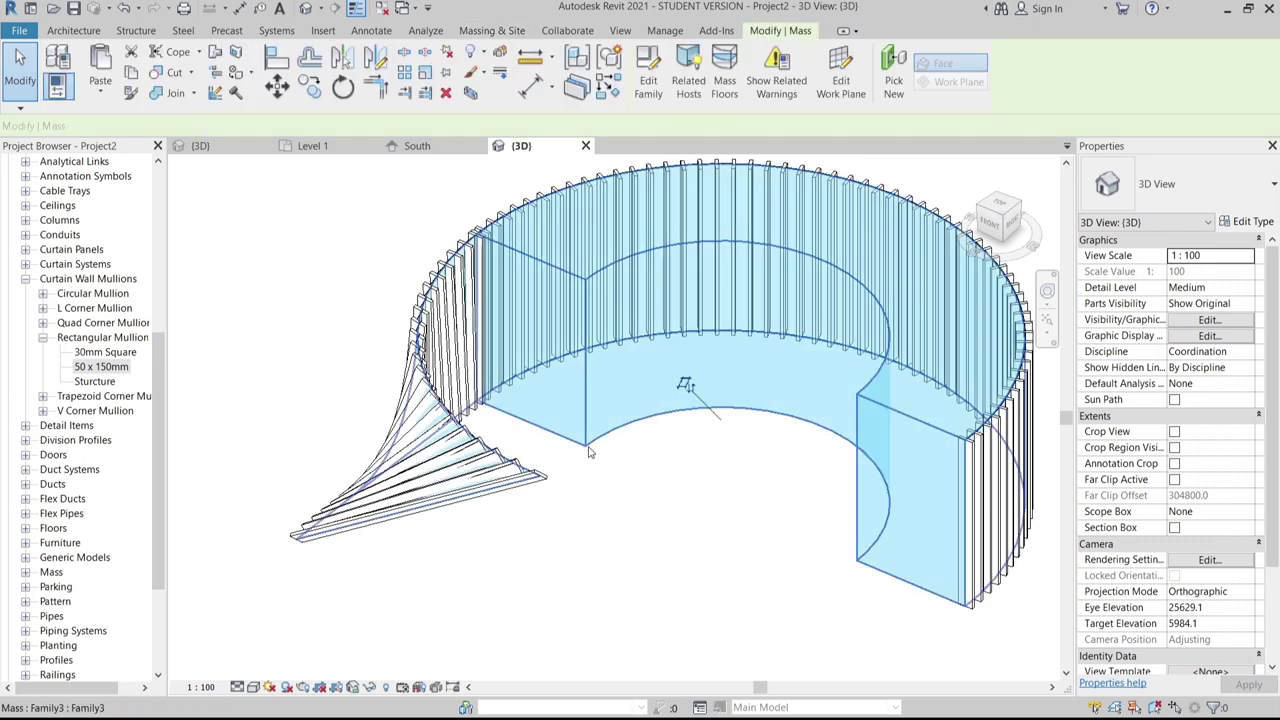
left_click(725, 70)
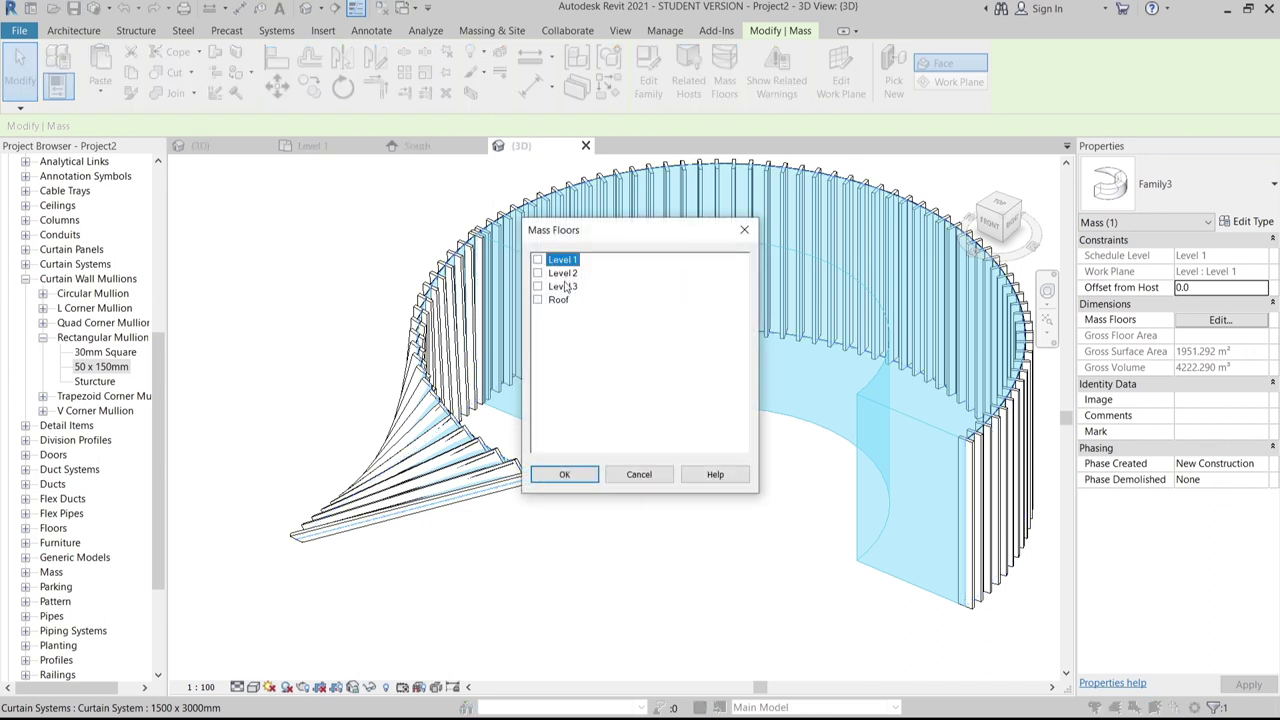
left_click(558, 300, "shift")
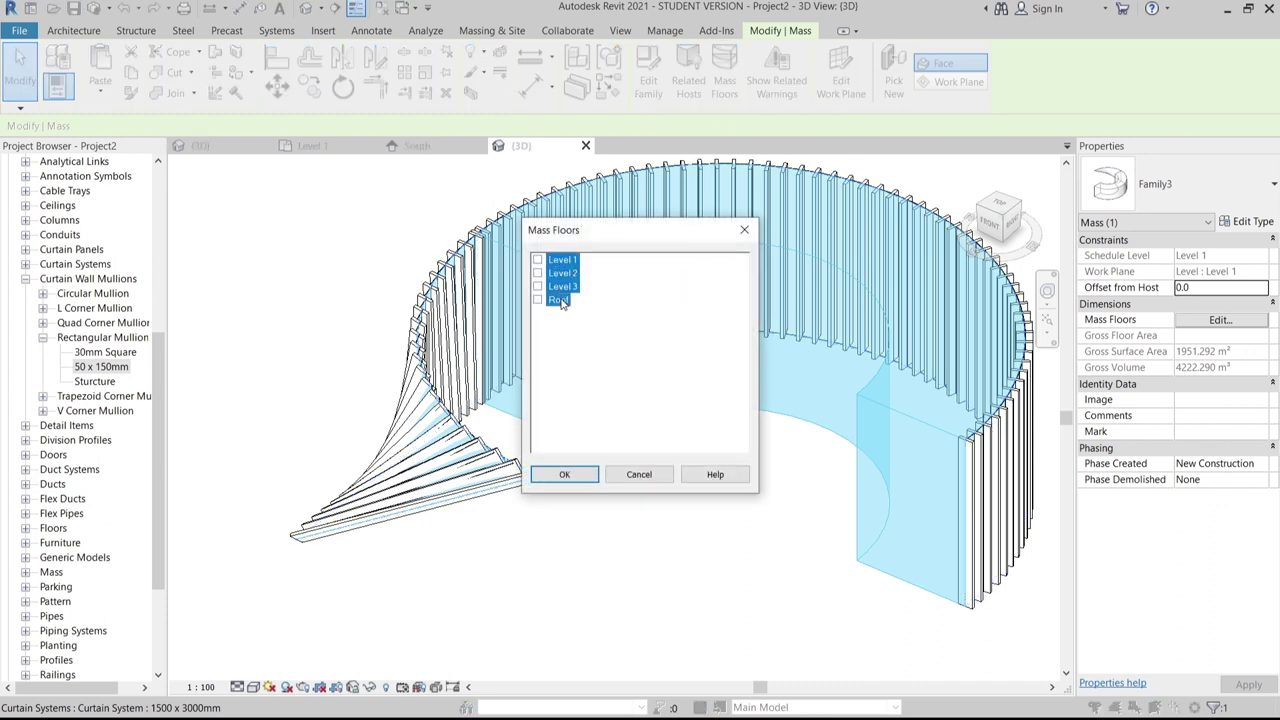
left_click(564, 475)
middle_click_drag(645, 474, 520, 440, "shift")
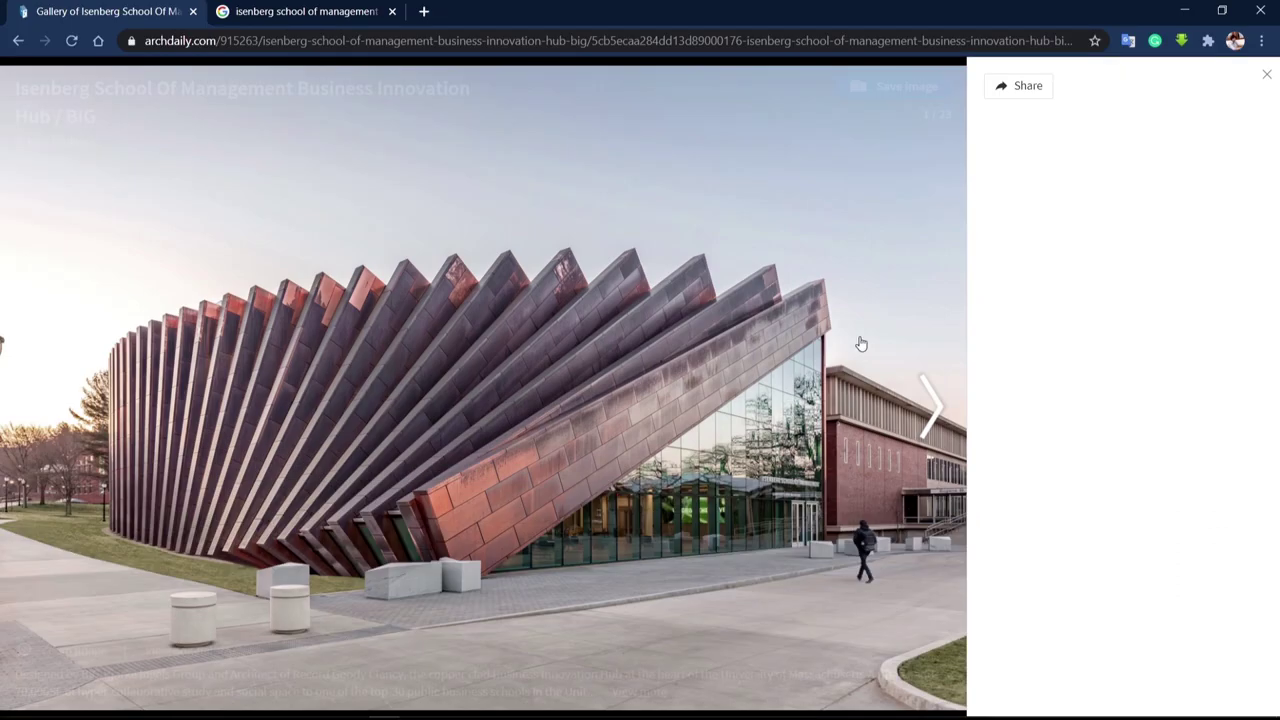
Switch to the browser's ArchDaily gallery of the Isenberg Business Innovation Hub and examine the reference photos of its facade
left_click(930, 415)
left_click(930, 415)
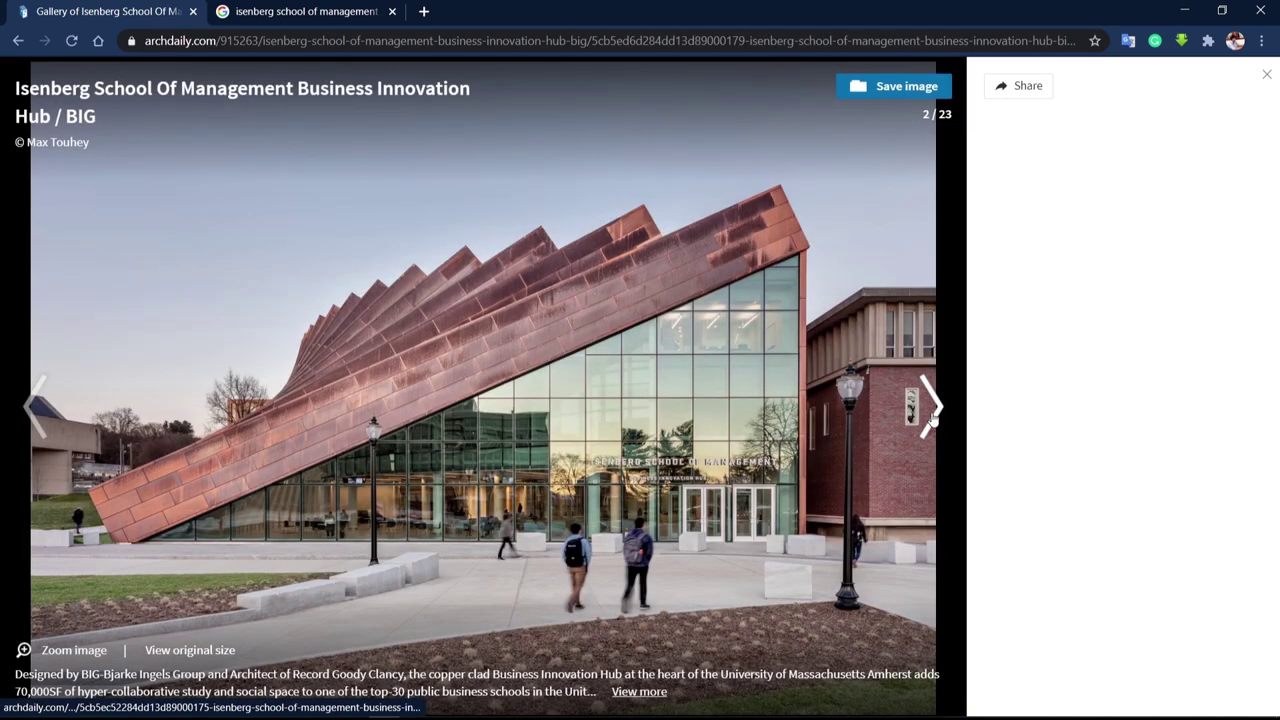
left_click(930, 415)
left_click(930, 415)
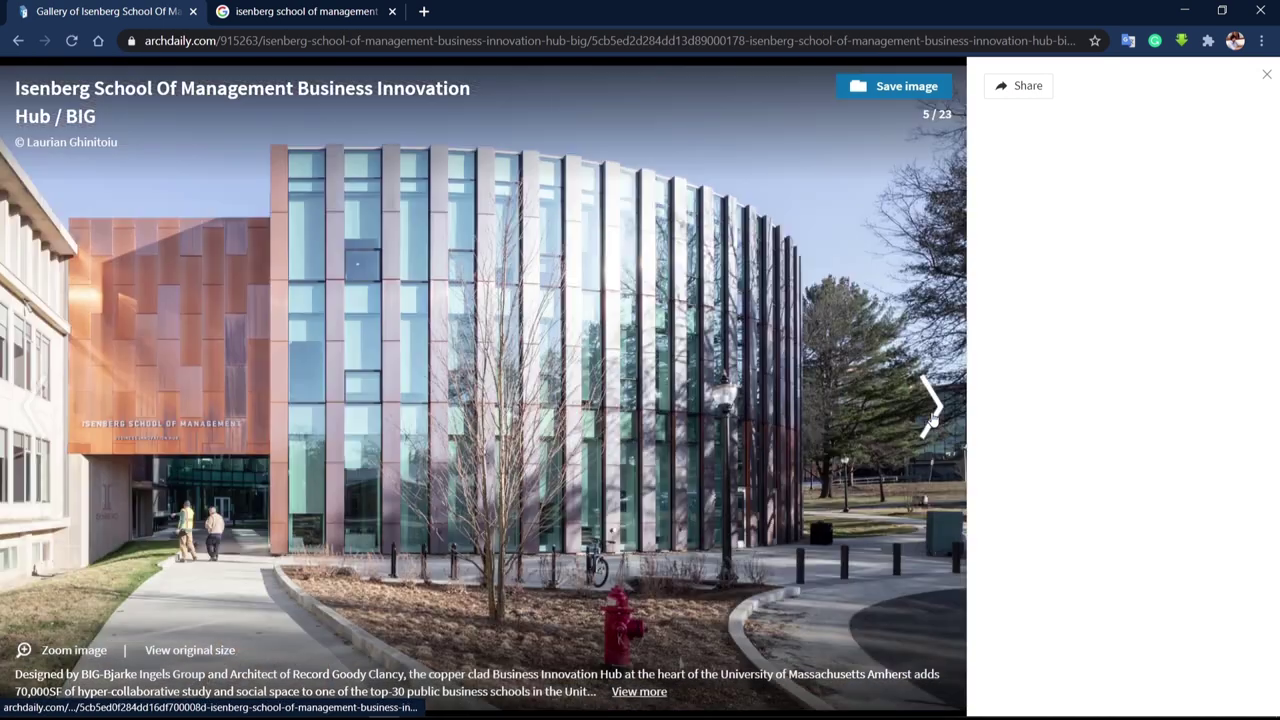
left_click(930, 415)
left_click(930, 415)
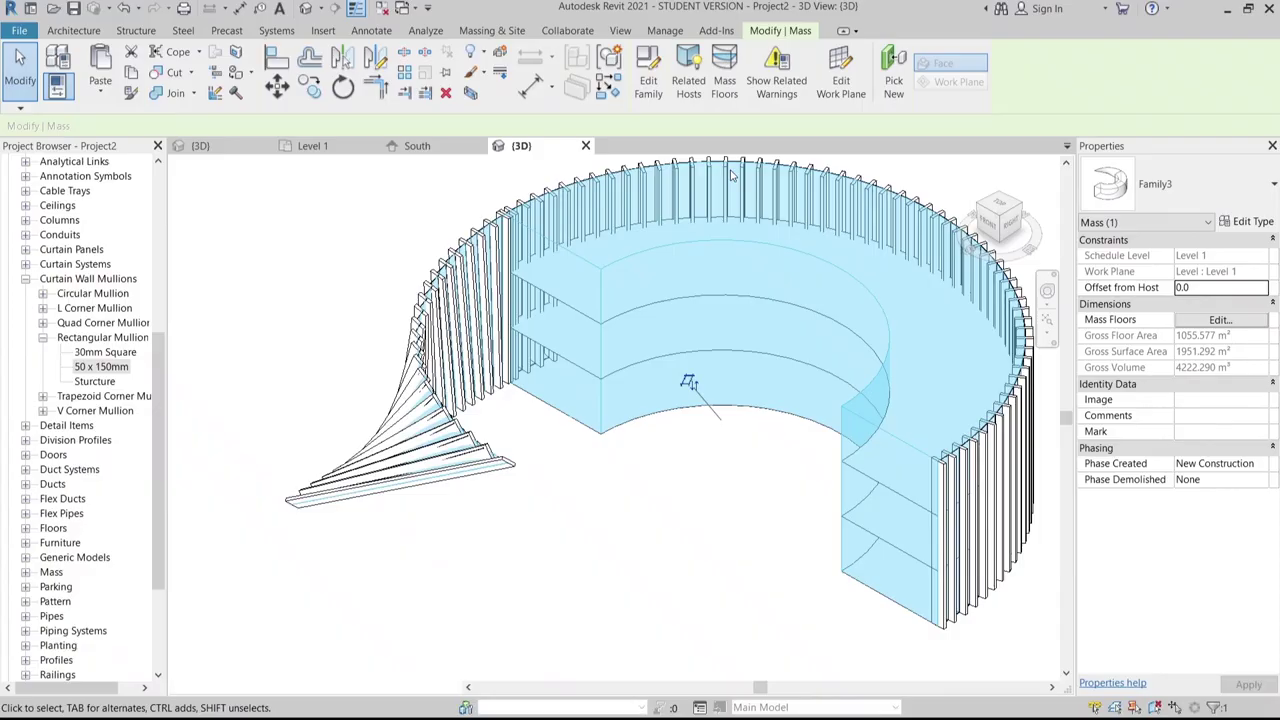
Deselect the mass, close the Level 1 view and open the Site floor plan
middle_click_drag(609, 463, 621, 496, "shift")
key("Escape")
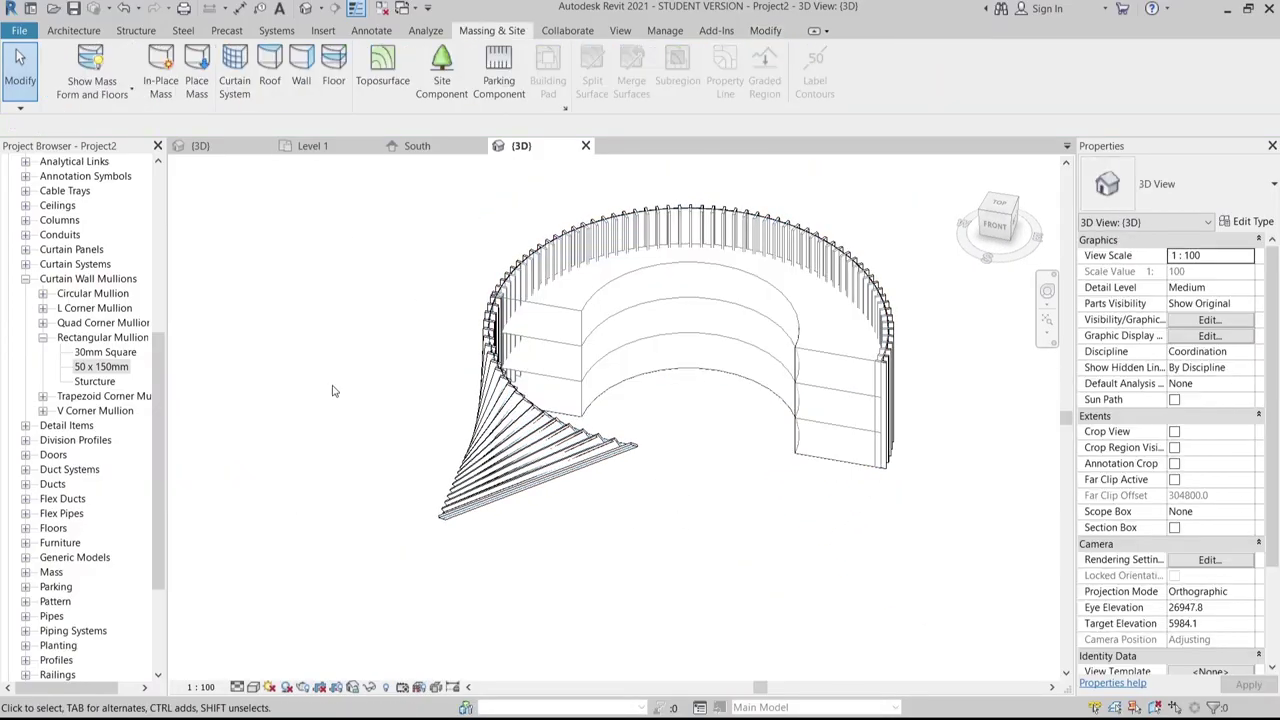
scroll(335, 390, "up", 2)
scroll(340, 385, "down", 3)
middle_click_drag(346, 374, 343, 281, "shift")
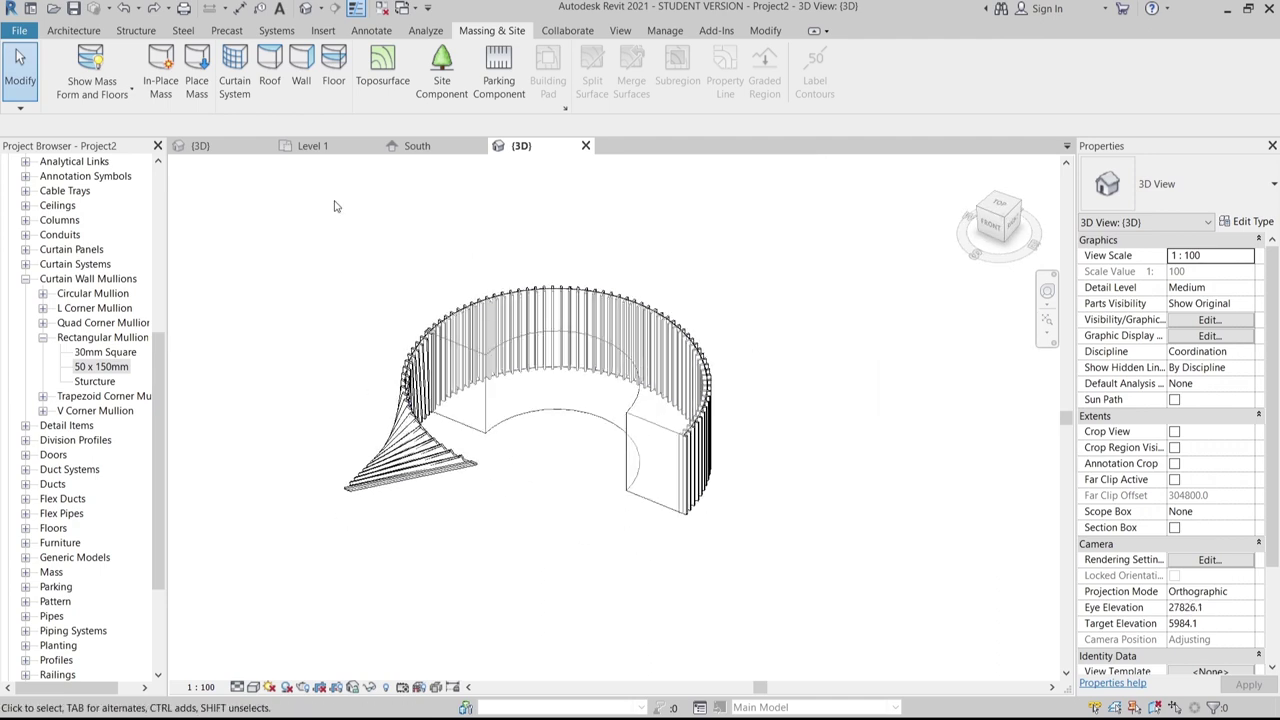
left_click(372, 146)
scroll(157, 390, "up", 2)
scroll(157, 390, "up", 6)
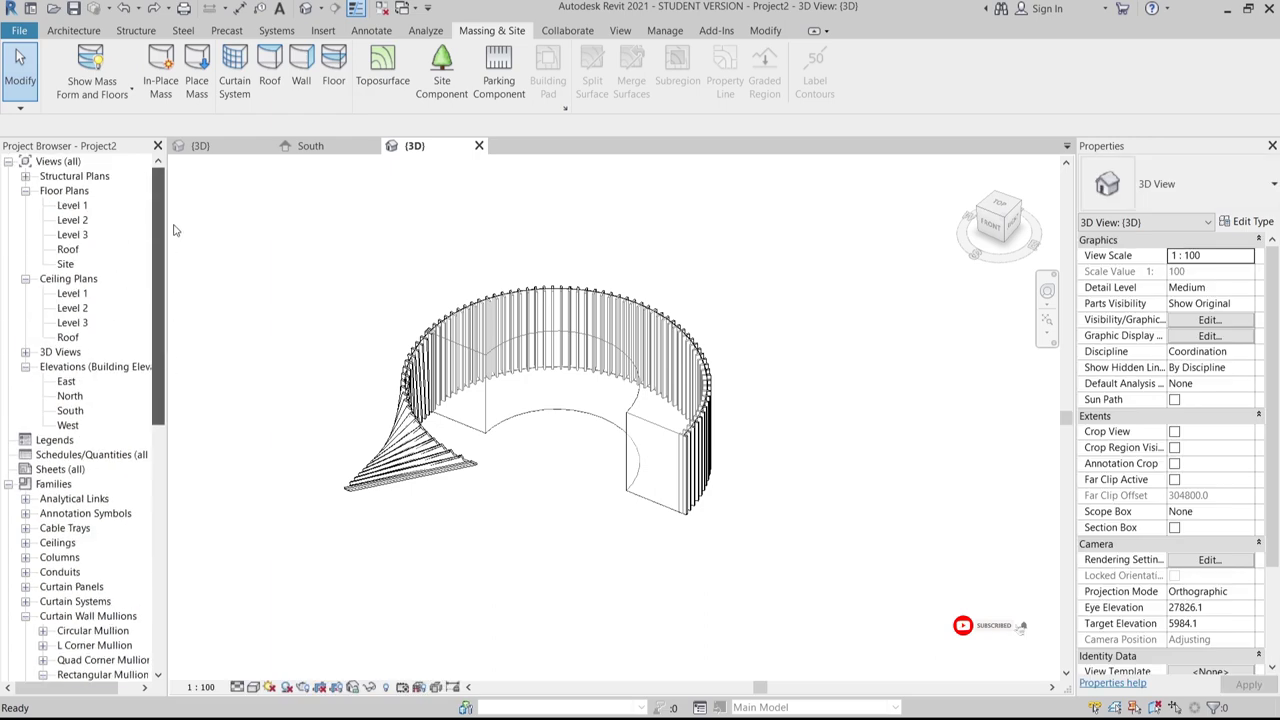
double_click(66, 263)
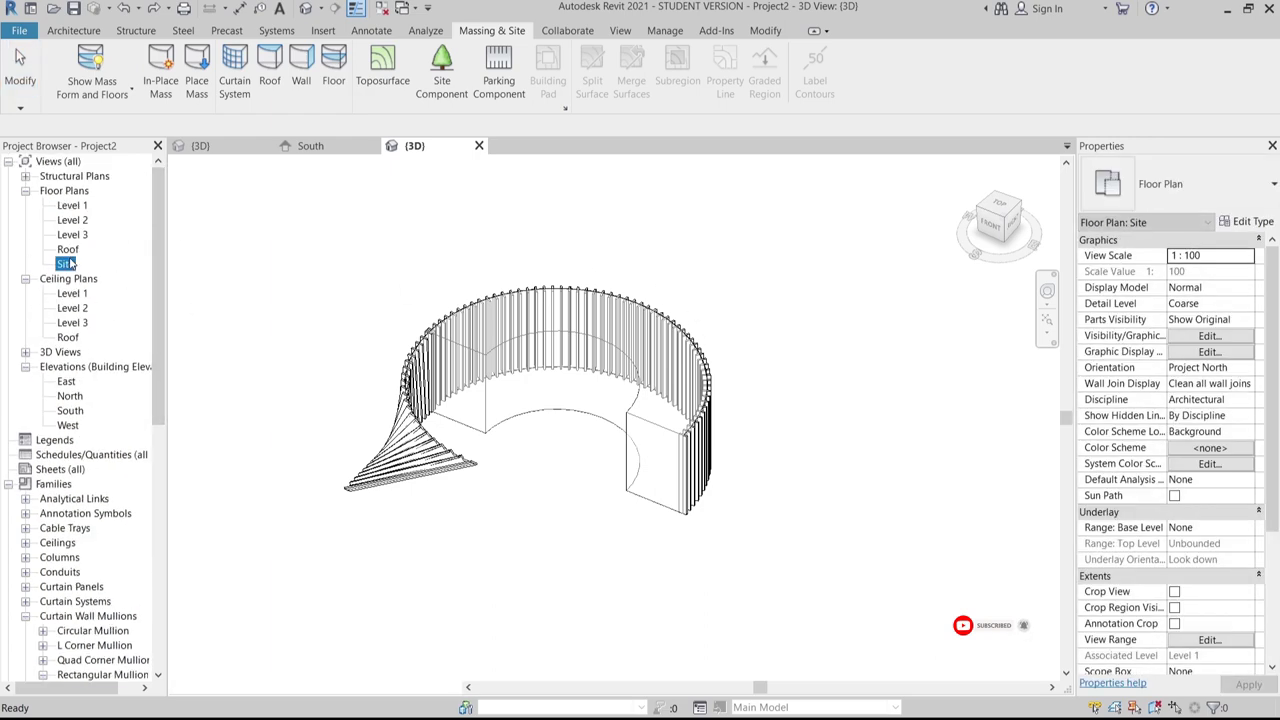
Start a Generic 150mm floor and pick the outer semicircular edge and the twisted facade's curved edge as boundary lines
left_click(77, 31)
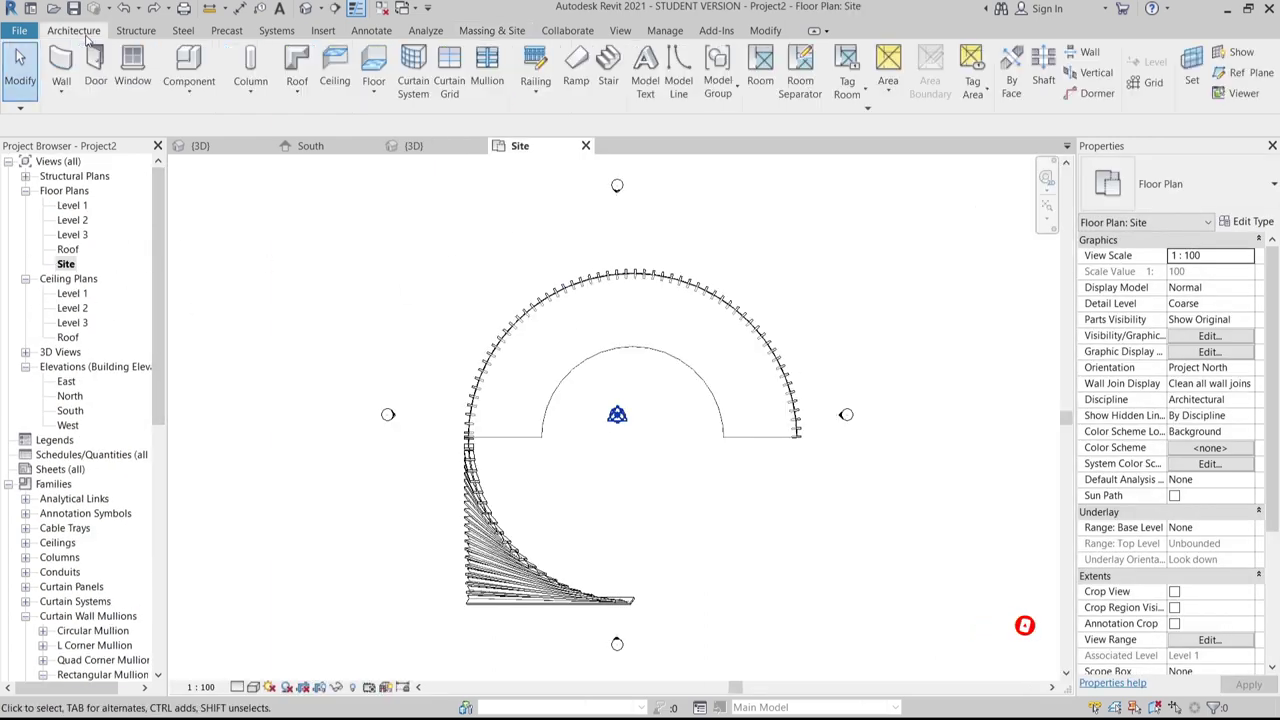
left_click(373, 62)
left_click(806, 92)
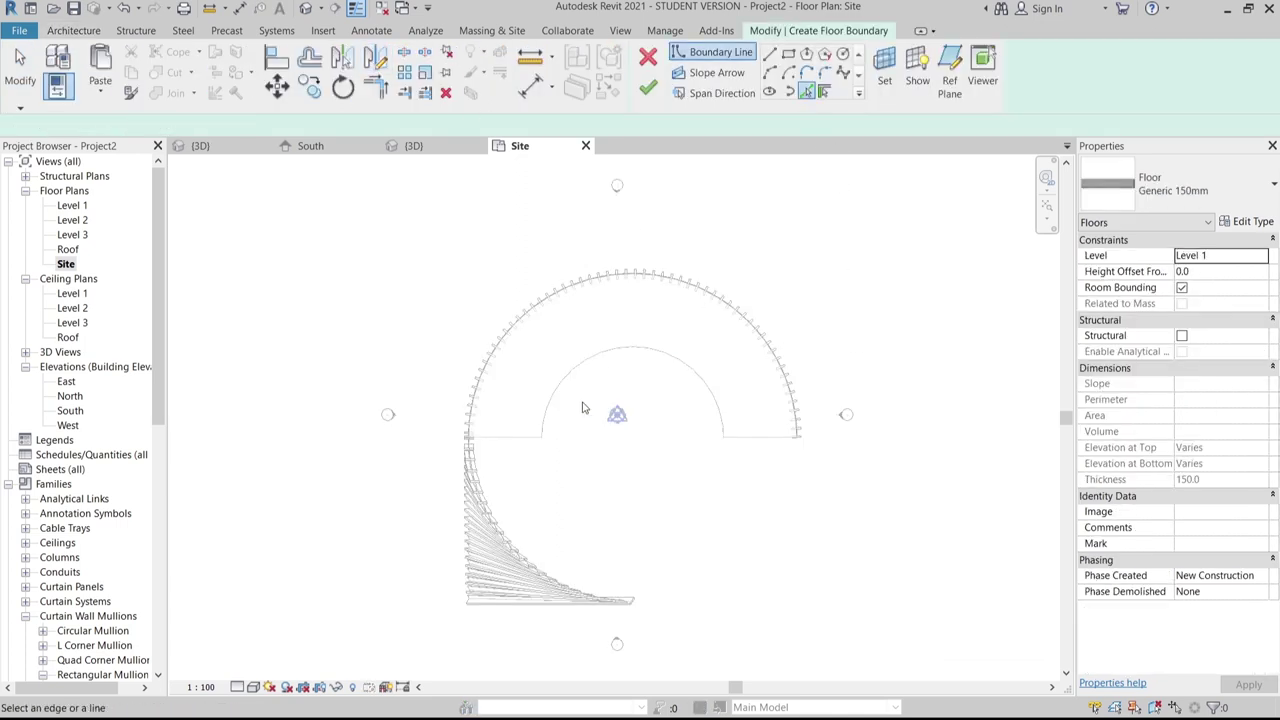
scroll(527, 352, "up", 3)
scroll(497, 302, "up", 2)
left_click(428, 257)
scroll(543, 396, "down", 4)
mouse_move(630, 507)
middle_mouse_down()
mouse_move(646, 534)
mouse_move(629, 172)
middle_mouse_up()
scroll(531, 270, "up", 2)
middle_click_drag(489, 249, 506, 602)
scroll(424, 498, "up", 2)
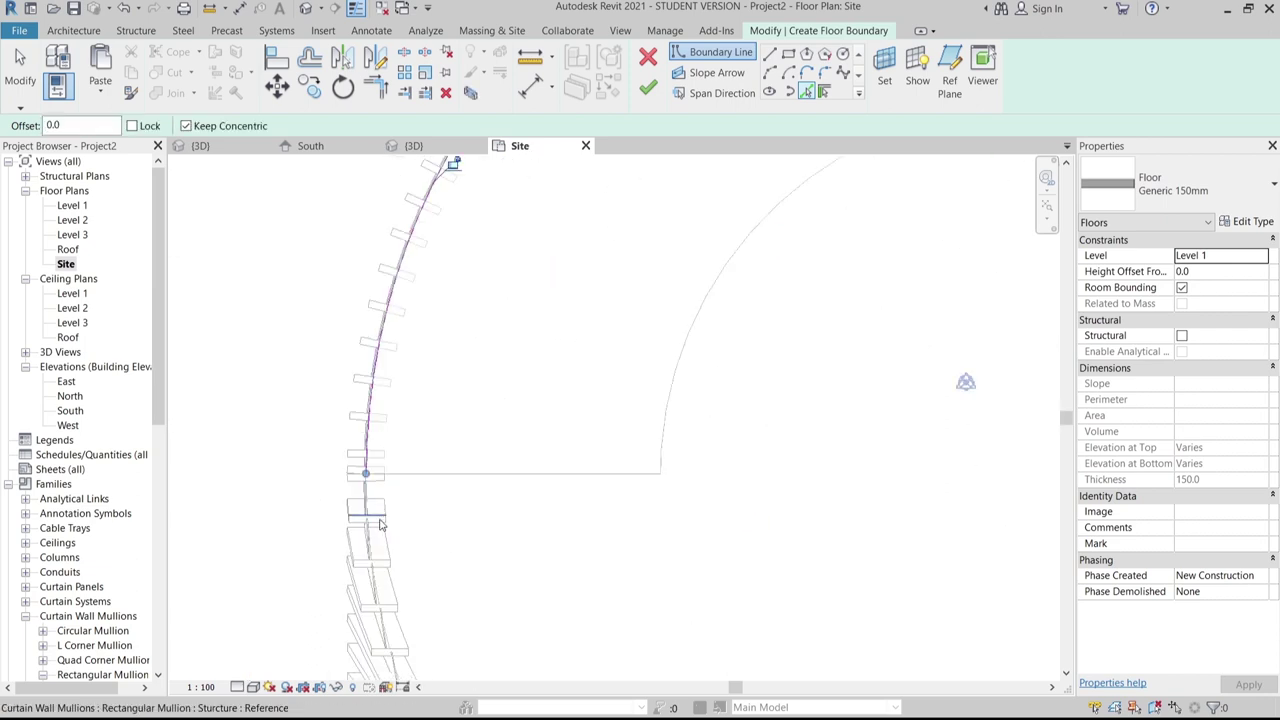
left_click(373, 580)
Pick the inner arc as a floor boundary and stretch its end around to a three-quarter circle
scroll(788, 385, "down", 2)
middle_click_drag(788, 385, 617, 331)
left_click(573, 428)
scroll(654, 501, "down", 2)
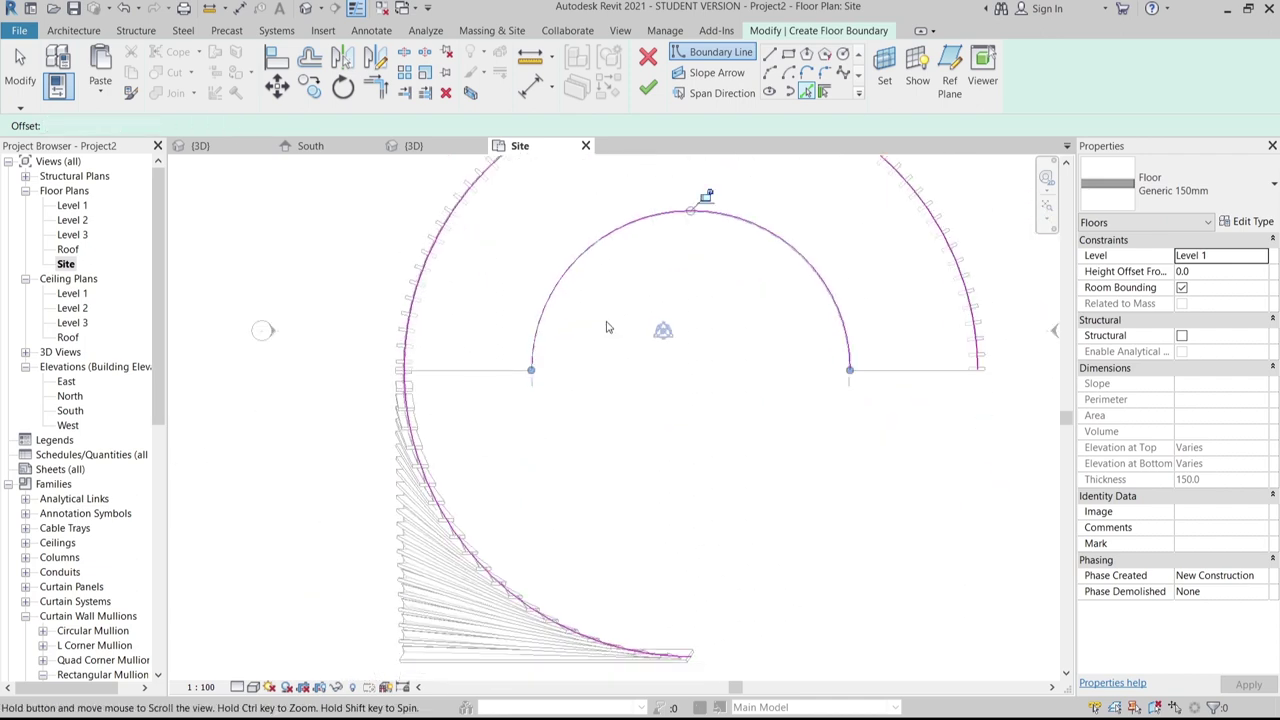
key("Escape")
scroll(603, 375, "down", 1)
left_click(549, 375)
left_click_drag(548, 375, 670, 492)
Close both ends of the ring-shaped floor boundary with straight lines between the inner and outer arcs and finish the floor
middle_click_drag(795, 271, 746, 270)
left_click(770, 54)
left_click(620, 588)
left_click(636, 493)
scroll(706, 537, "up", 5)
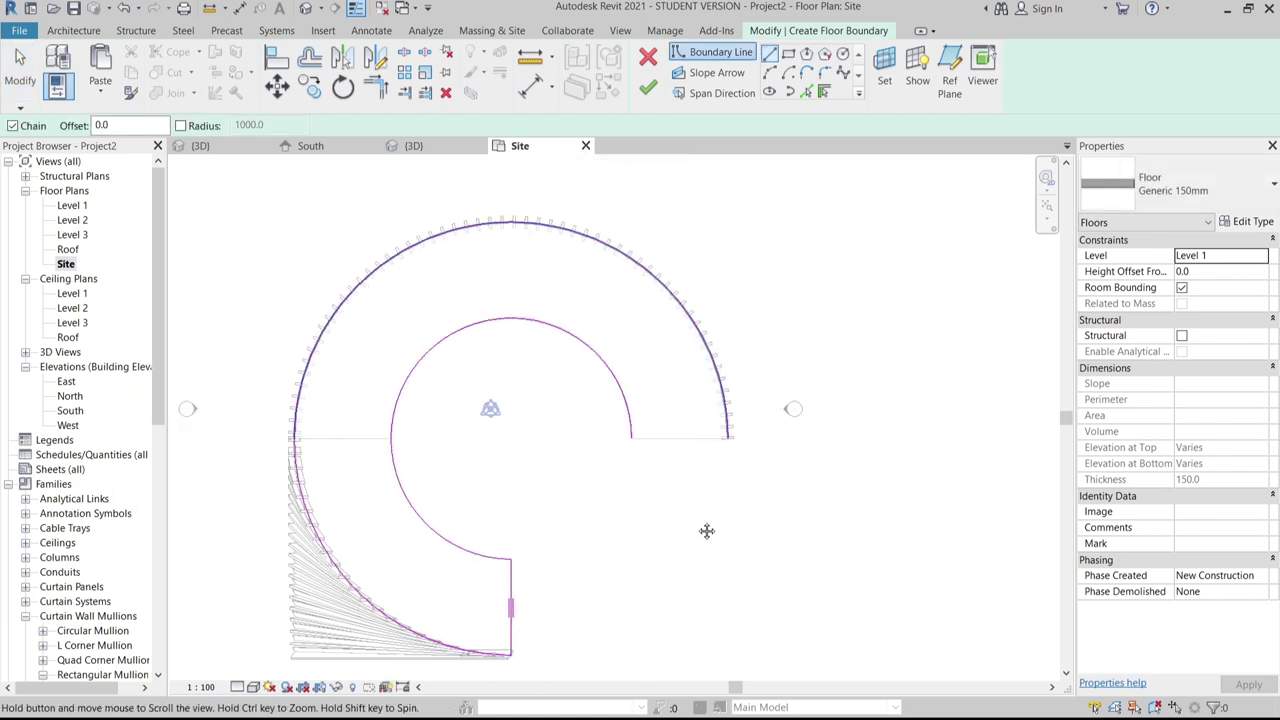
left_click(544, 384)
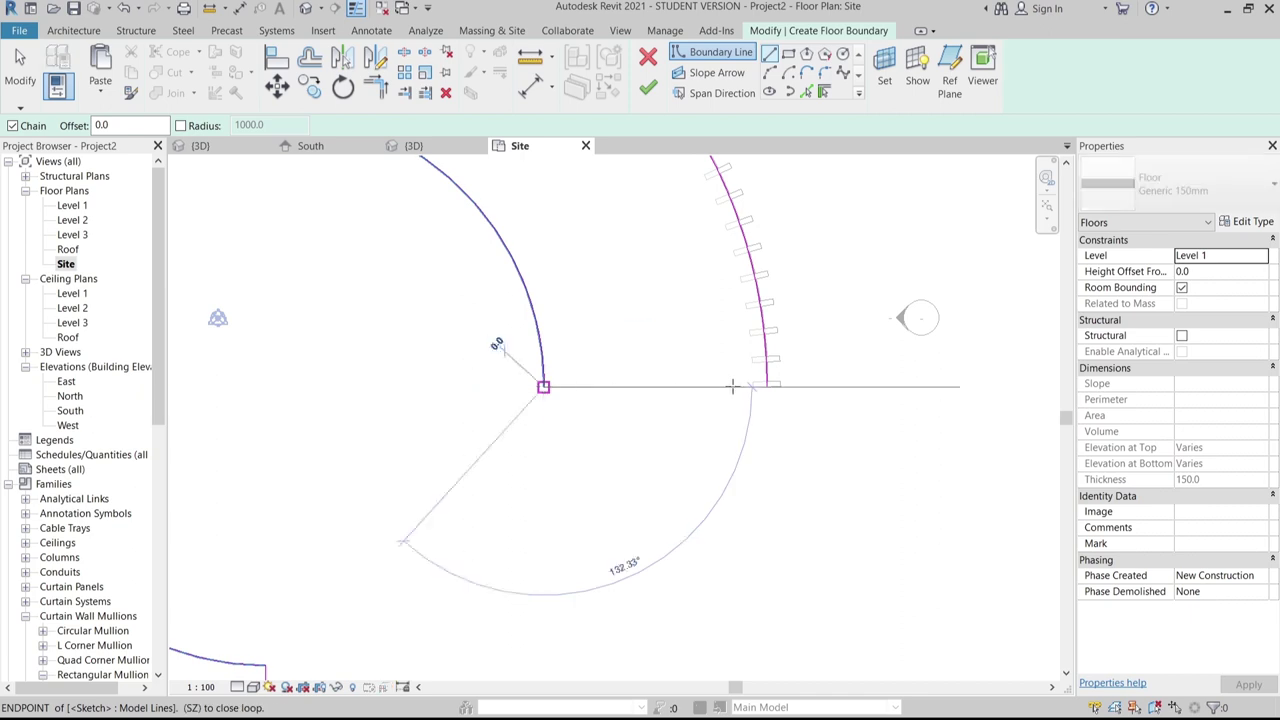
left_click(766, 387)
key("Escape")
key("Escape")
scroll(629, 409, "down", 4)
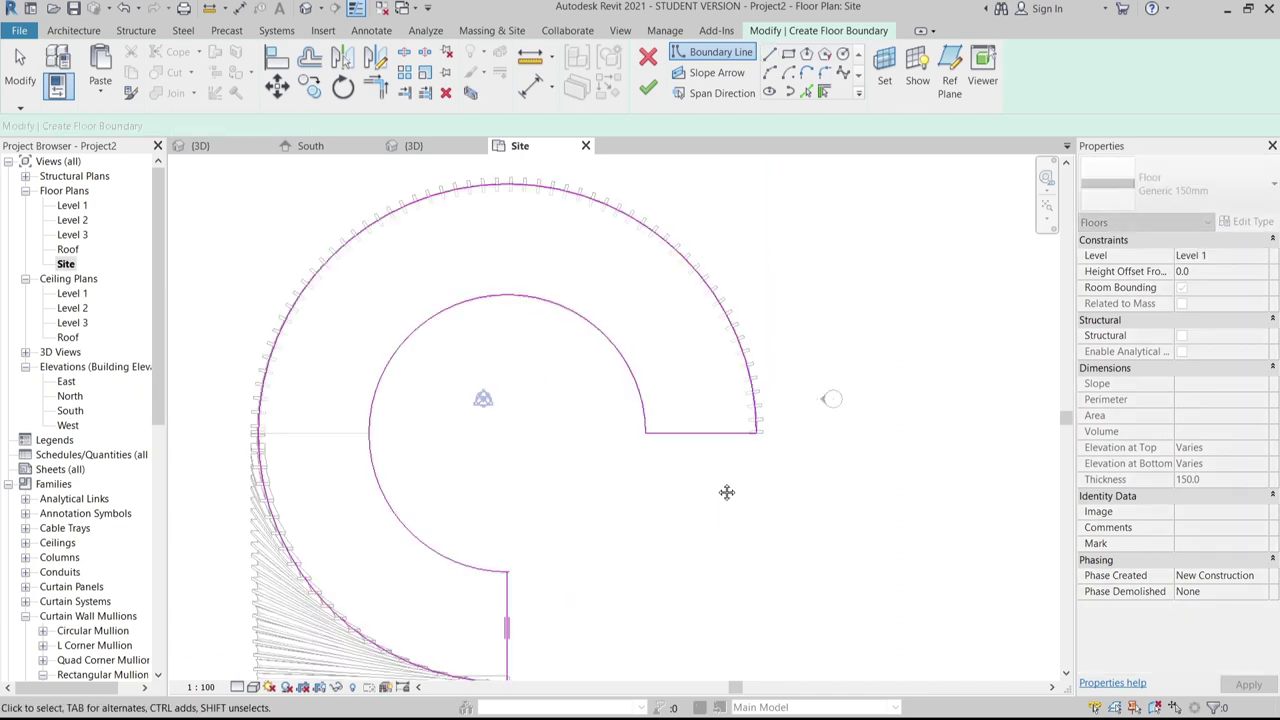
left_click(644, 91)
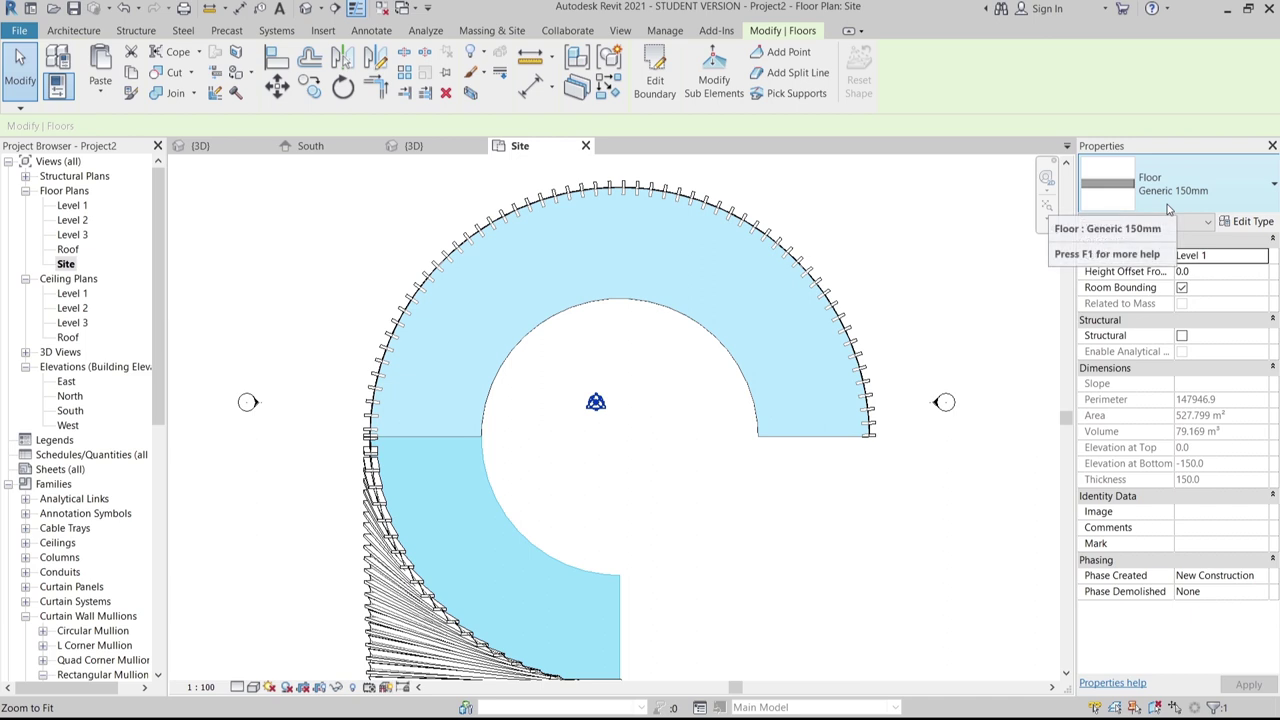
Paste the copied floor aligned to Level 1, Level 2, Level 3 and Roof
left_click(112, 97)
left_click(100, 151)
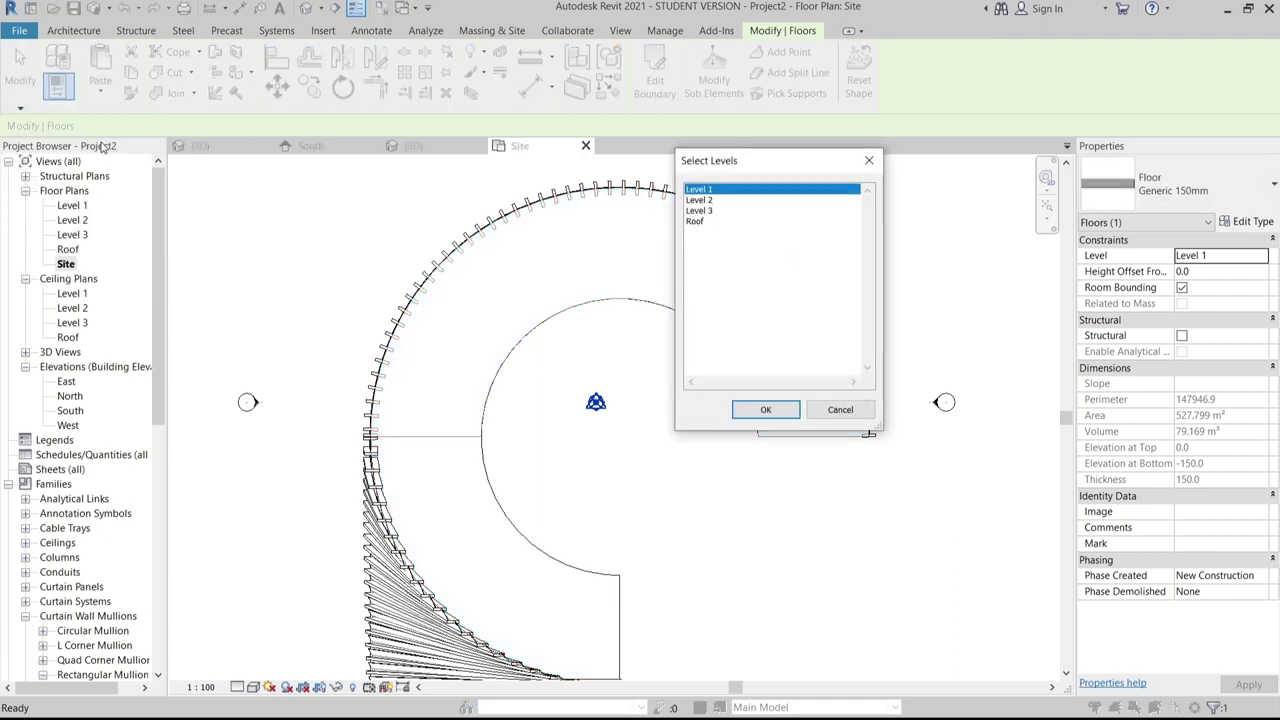
left_click(698, 221, "shift")
left_click(765, 409)
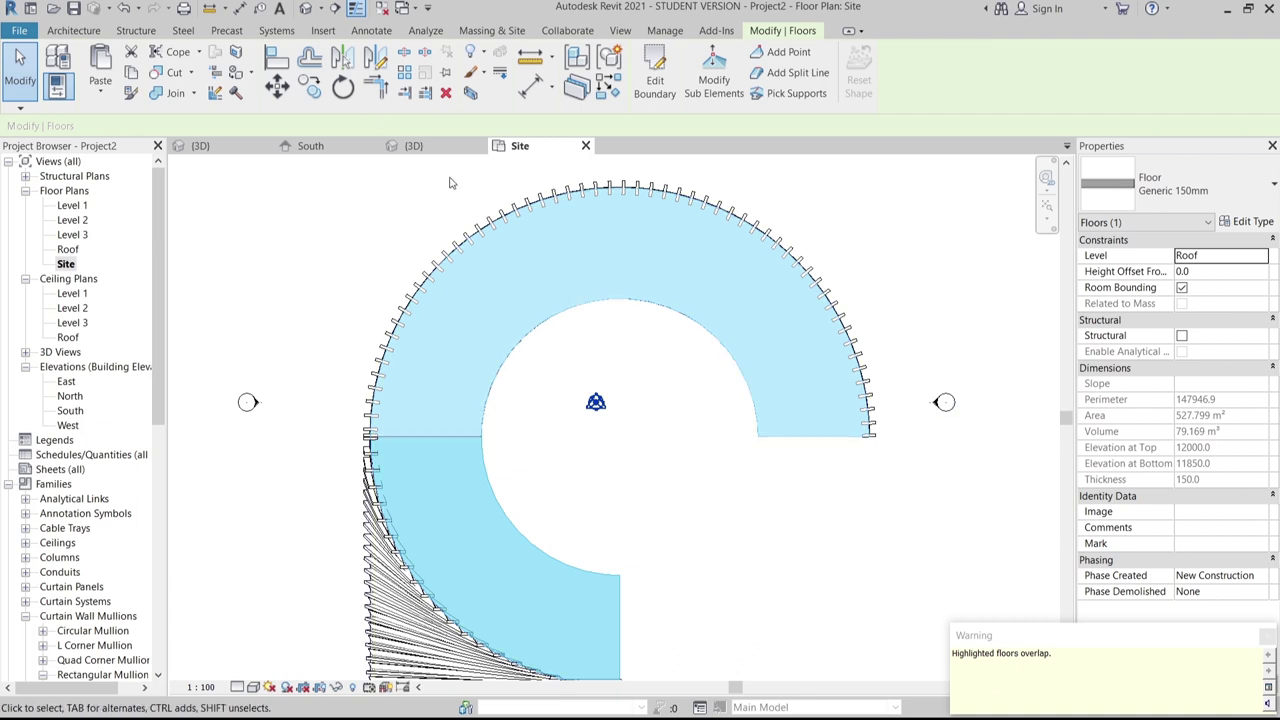
Inspect the pasted floors in the 3D view, selecting the Level 1 floor to check it
left_click(410, 146)
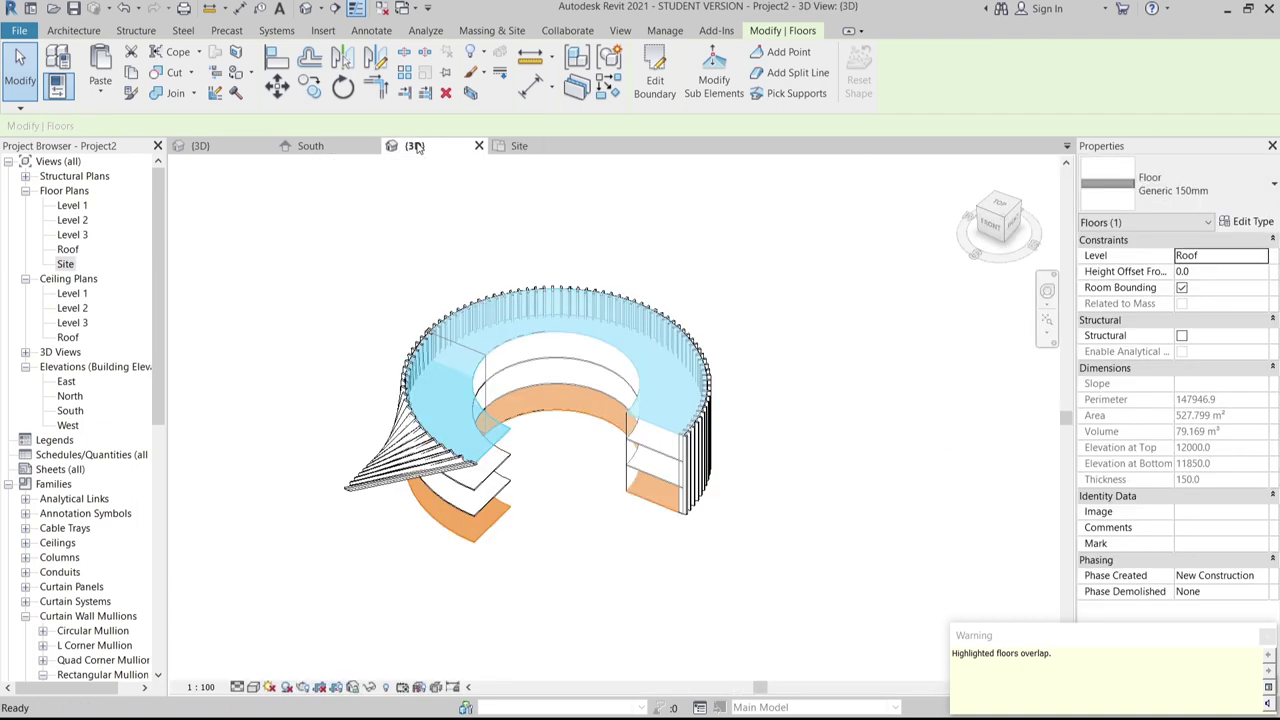
left_click(589, 583)
left_click(486, 543)
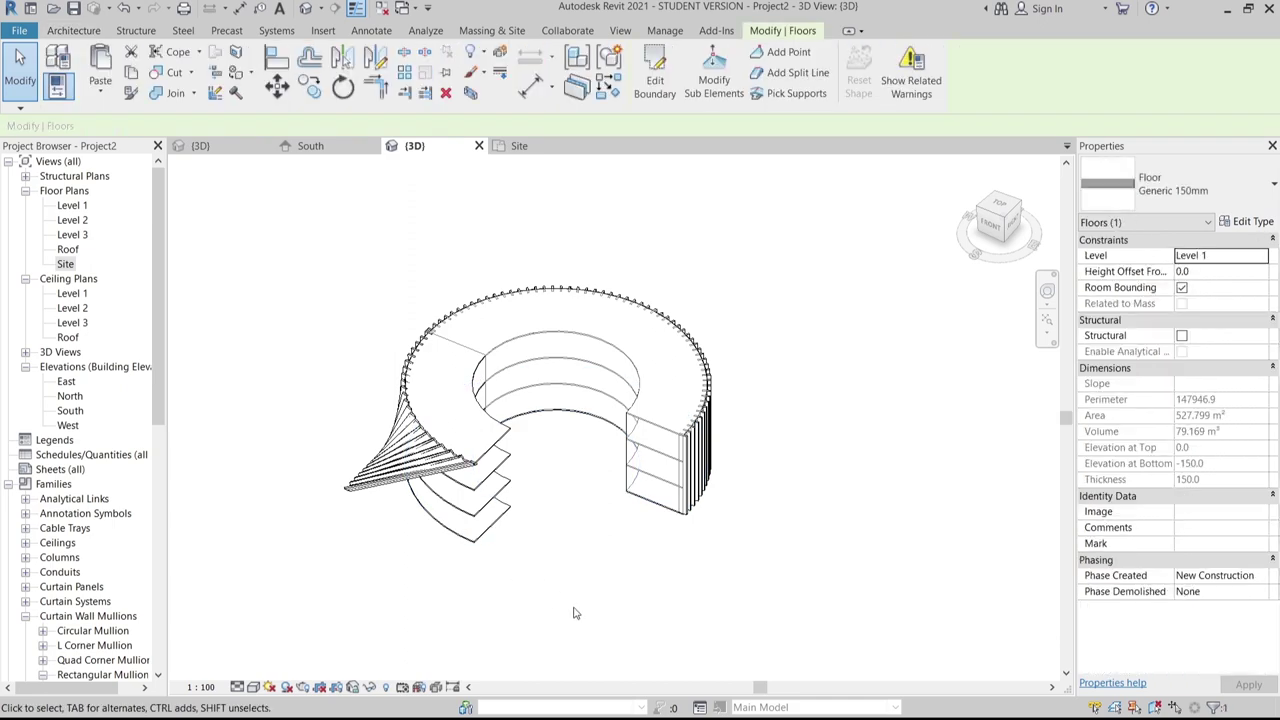
left_click(575, 613)
scroll(627, 631, "down", 3)
middle_click_drag(623, 554, 714, 514, "shift")
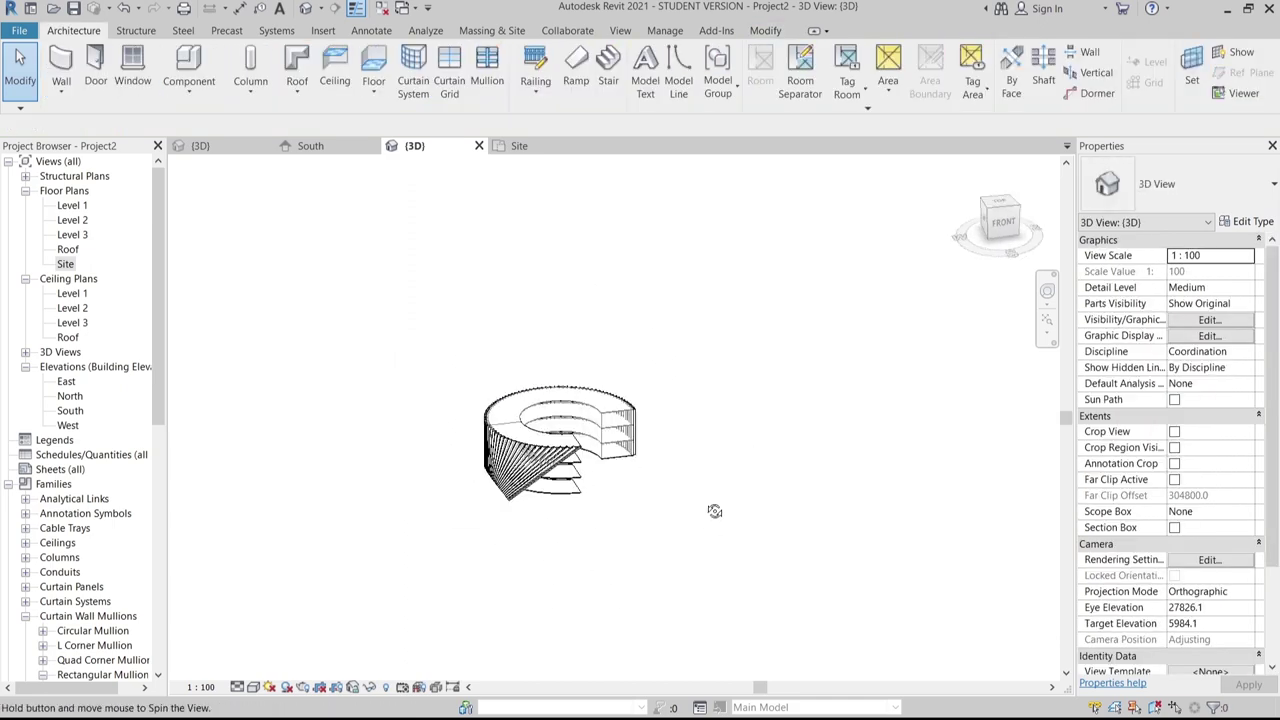
On the Site plan, draw a Generic - 200mm wall about 12200 mm long from the floor's lower corner along the lowest fin
left_click(517, 149)
middle_click_drag(431, 408, 474, 217)
scroll(523, 364, "down", 2)
key("w")
key("a")
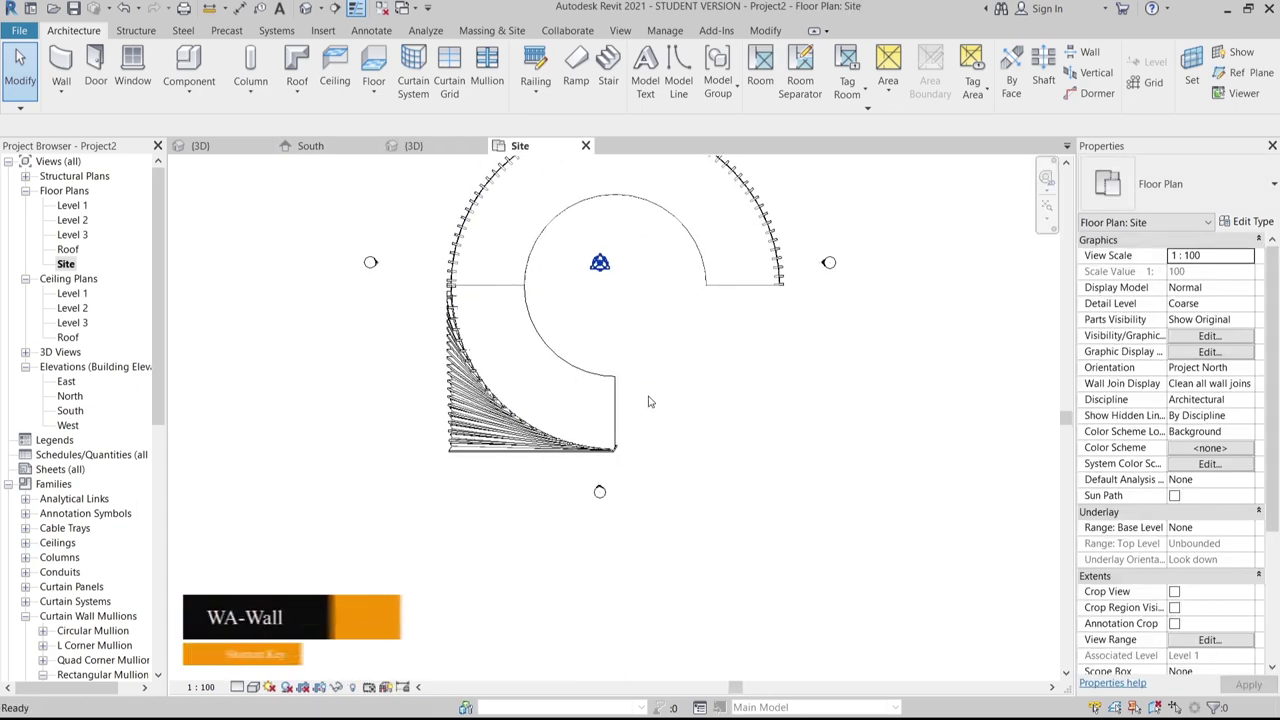
scroll(606, 477, "up", 5)
scroll(683, 499, "down", 1)
middle_click_drag(713, 485, 751, 477)
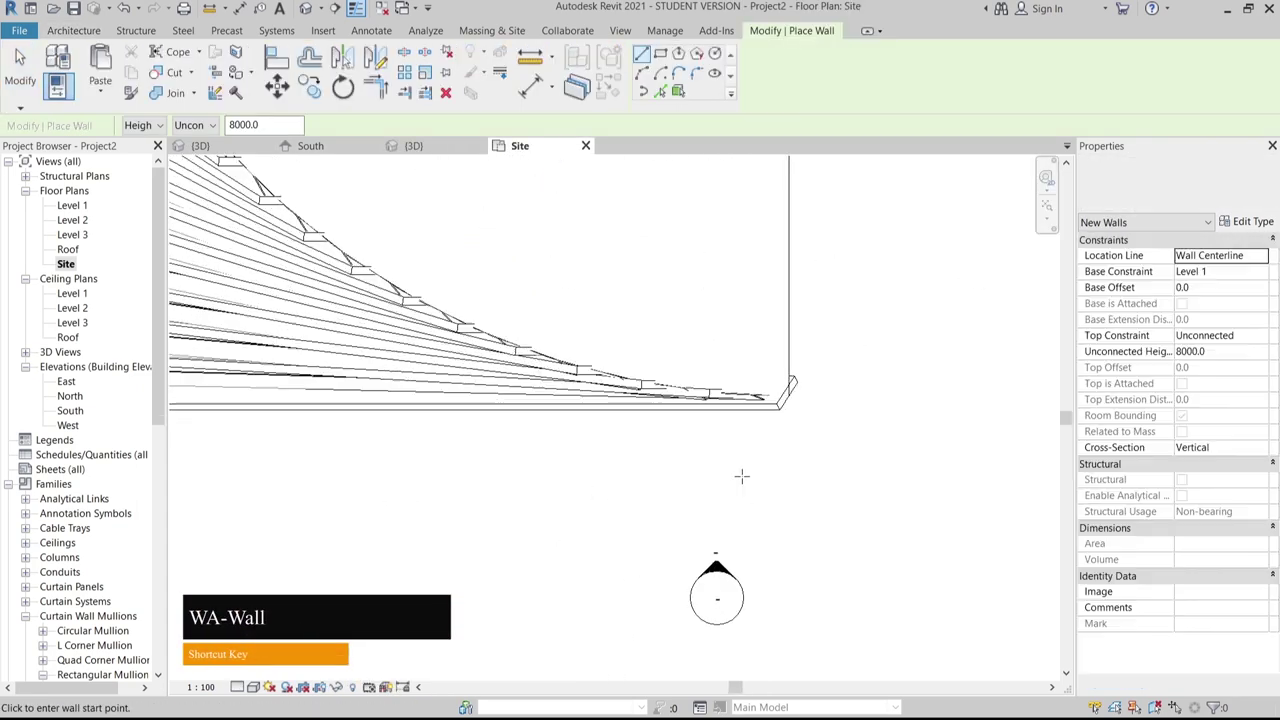
scroll(560, 480, "down", 2)
middle_click_drag(617, 480, 731, 460)
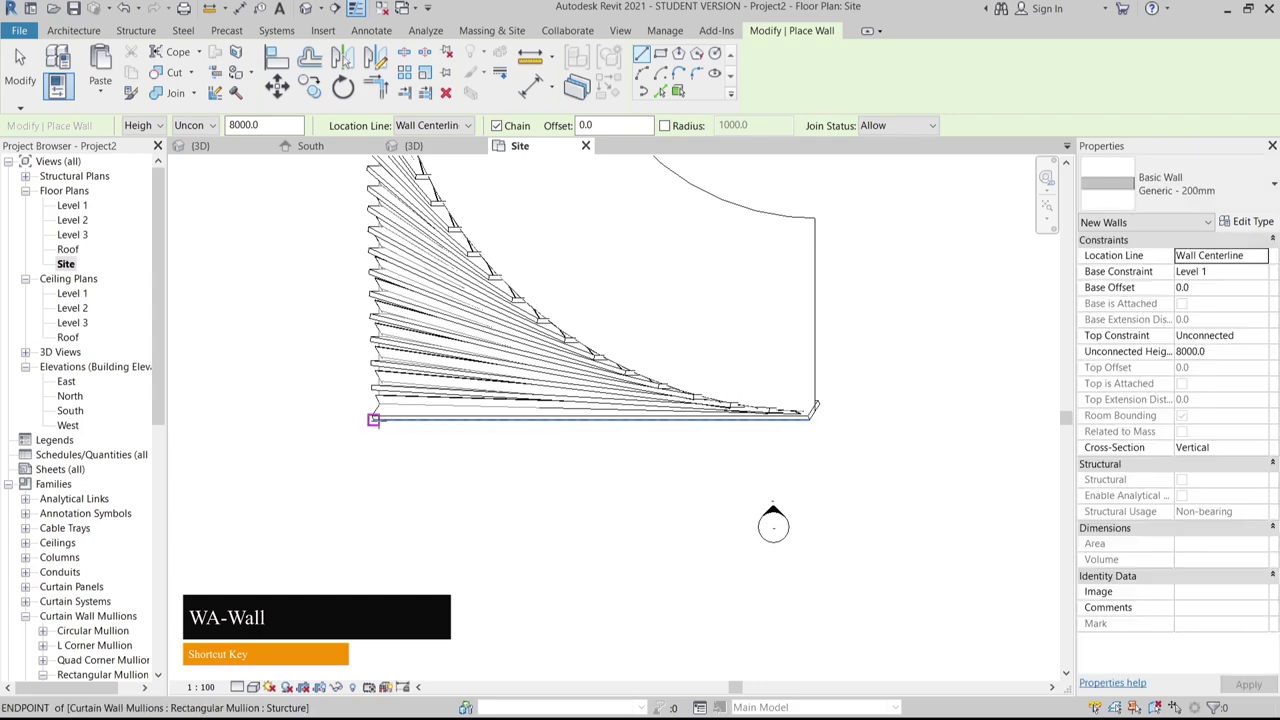
scroll(807, 417, "up", 2)
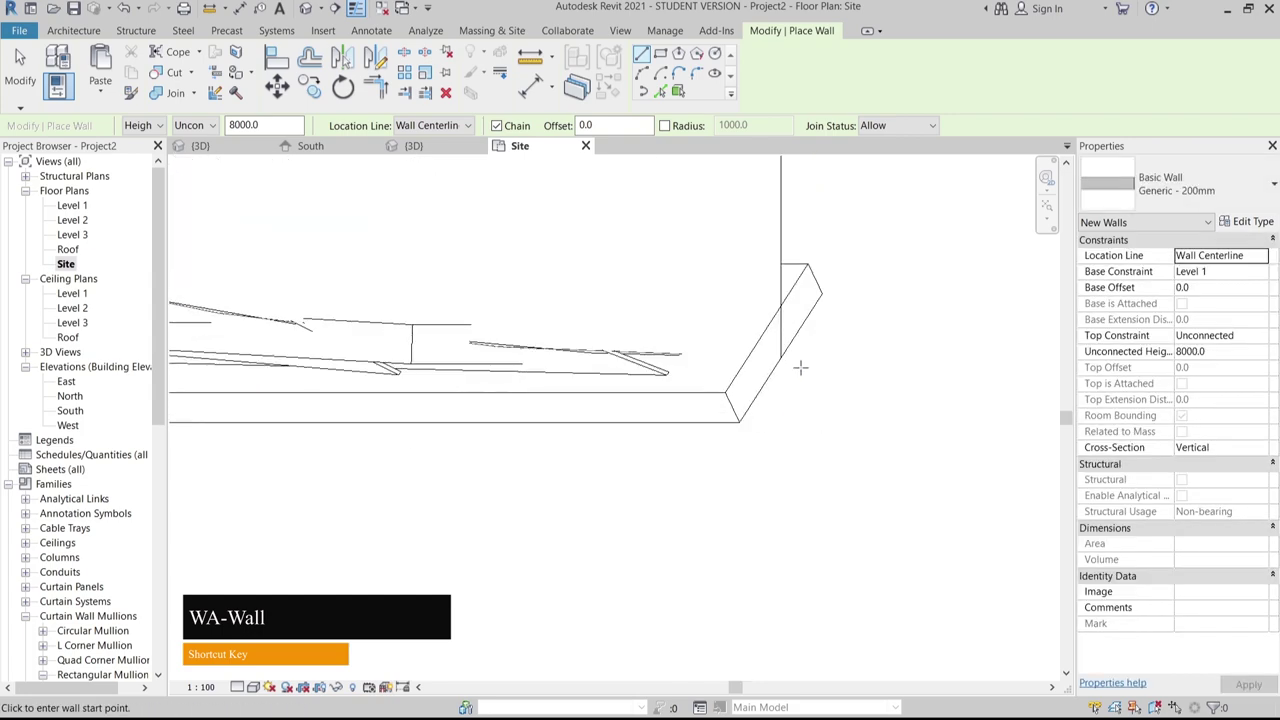
left_click(782, 357)
scroll(460, 429, "down", 4)
middle_click_drag(470, 429, 1130, 430)
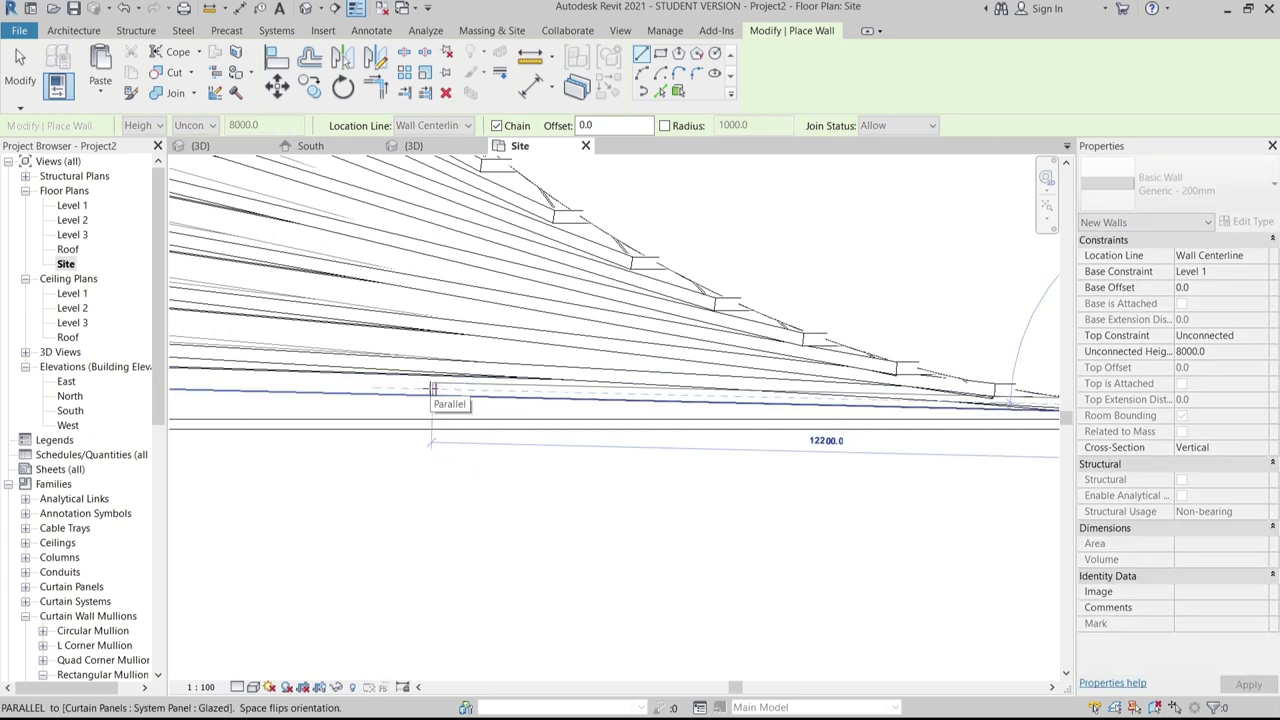
left_click(432, 388)
key("Escape")
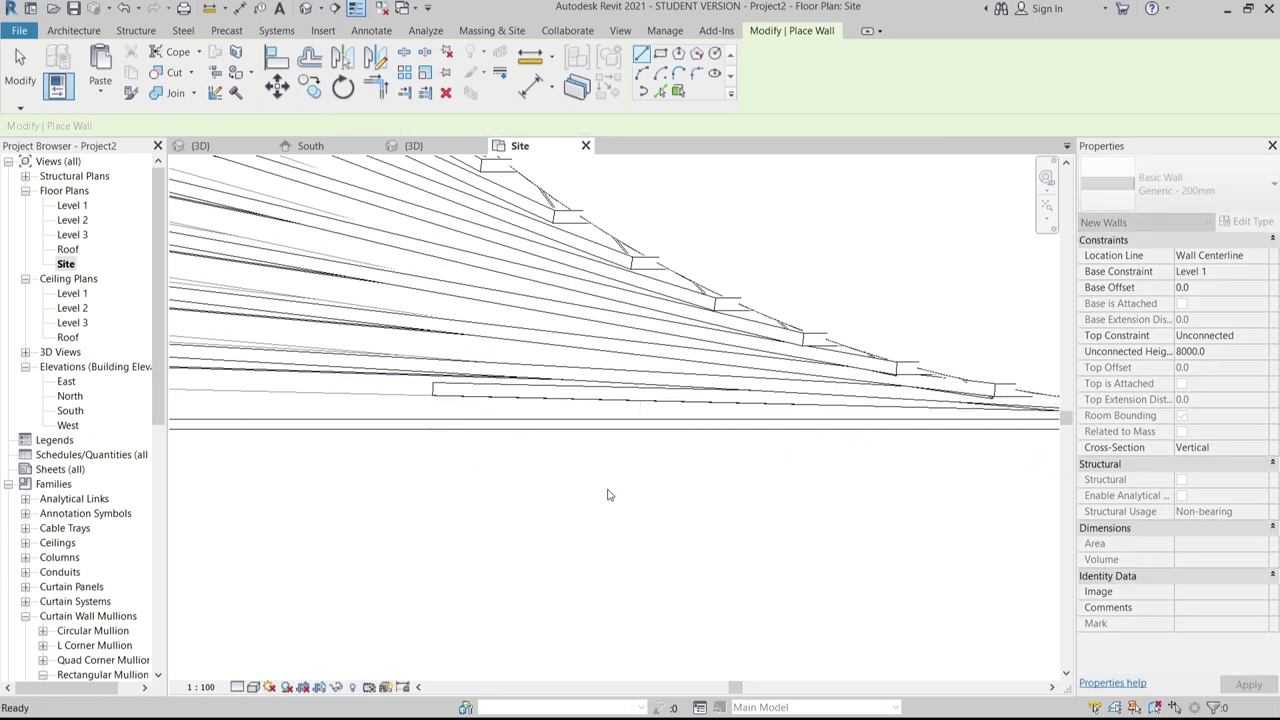
scroll(608, 486, "down", 3)
key("Escape")
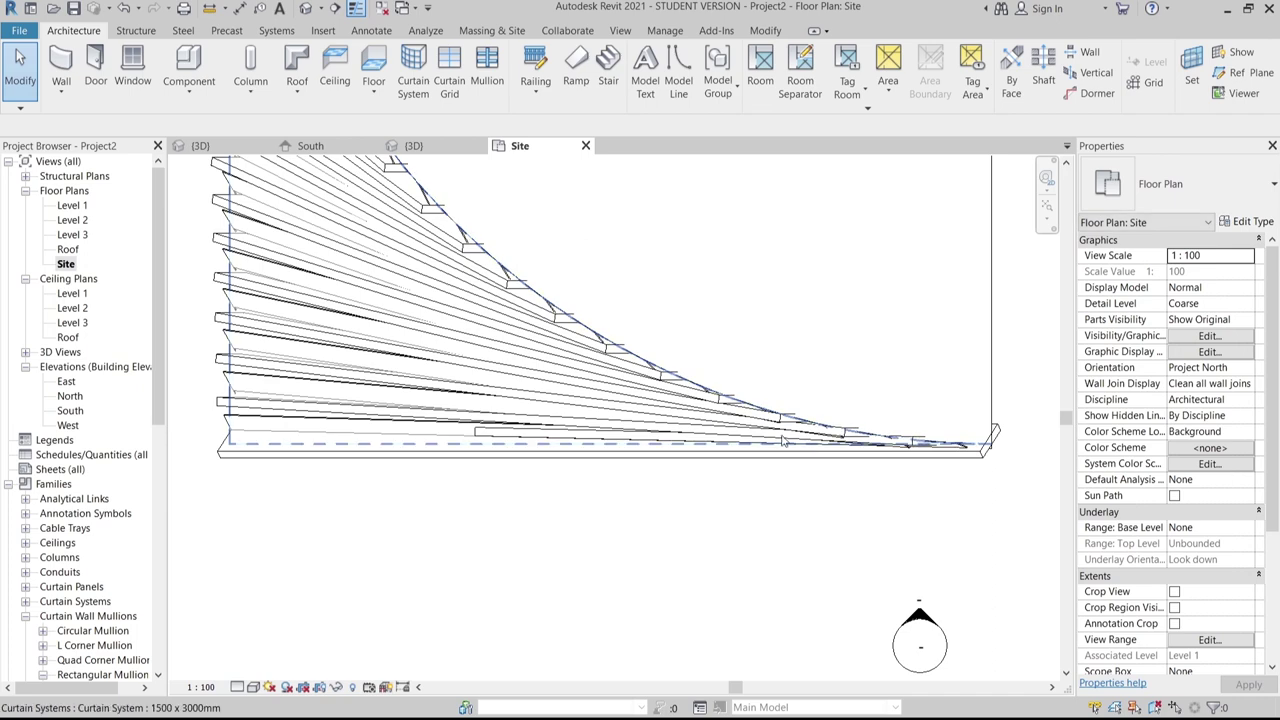
Select the new wall and open its profile for editing in the 3D view
scroll(507, 428, "up", 3)
left_click(507, 428)
scroll(520, 440, "down", 5)
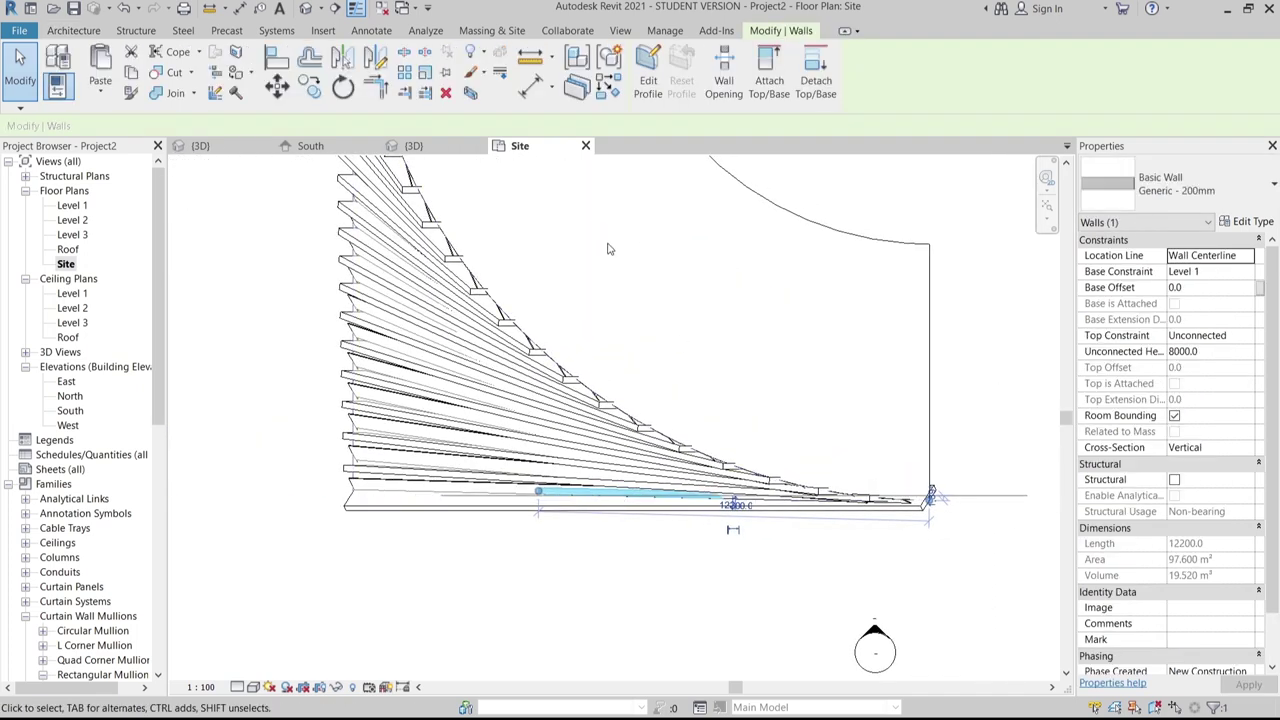
left_click(442, 150)
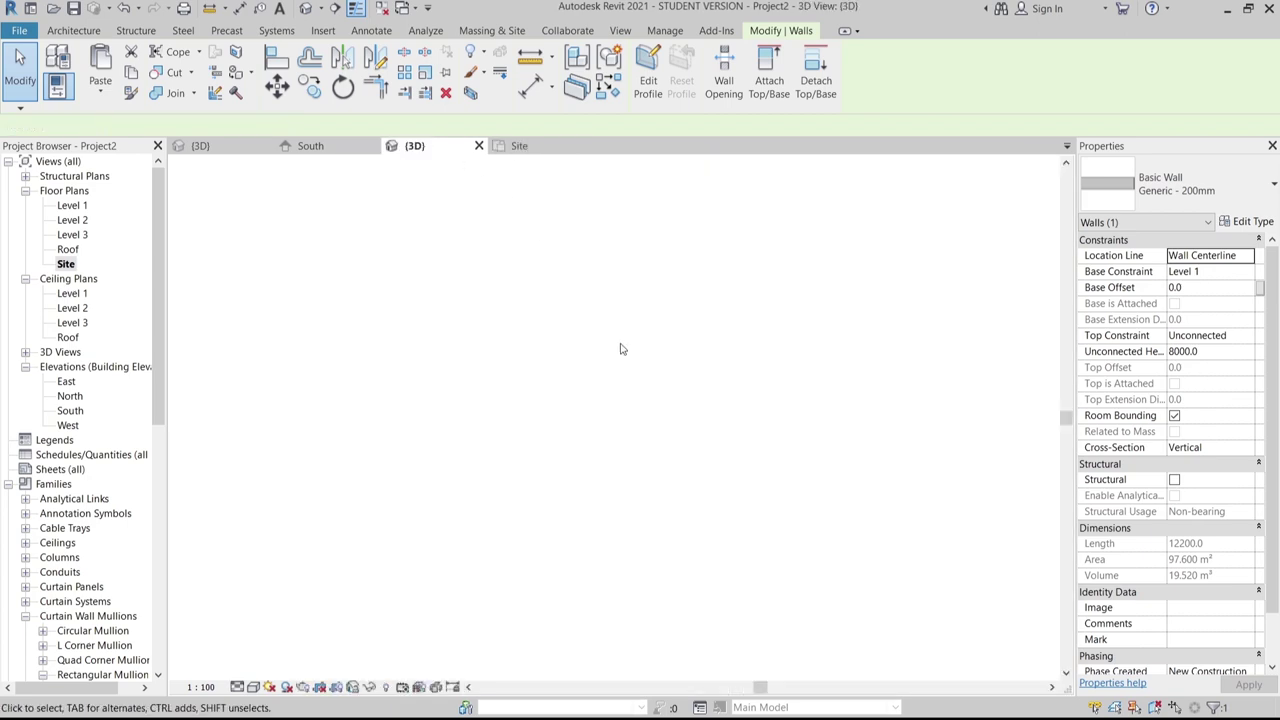
scroll(714, 480, "down", 1)
middle_click_drag(714, 480, 725, 441, "shift")
scroll(600, 505, "up", 5)
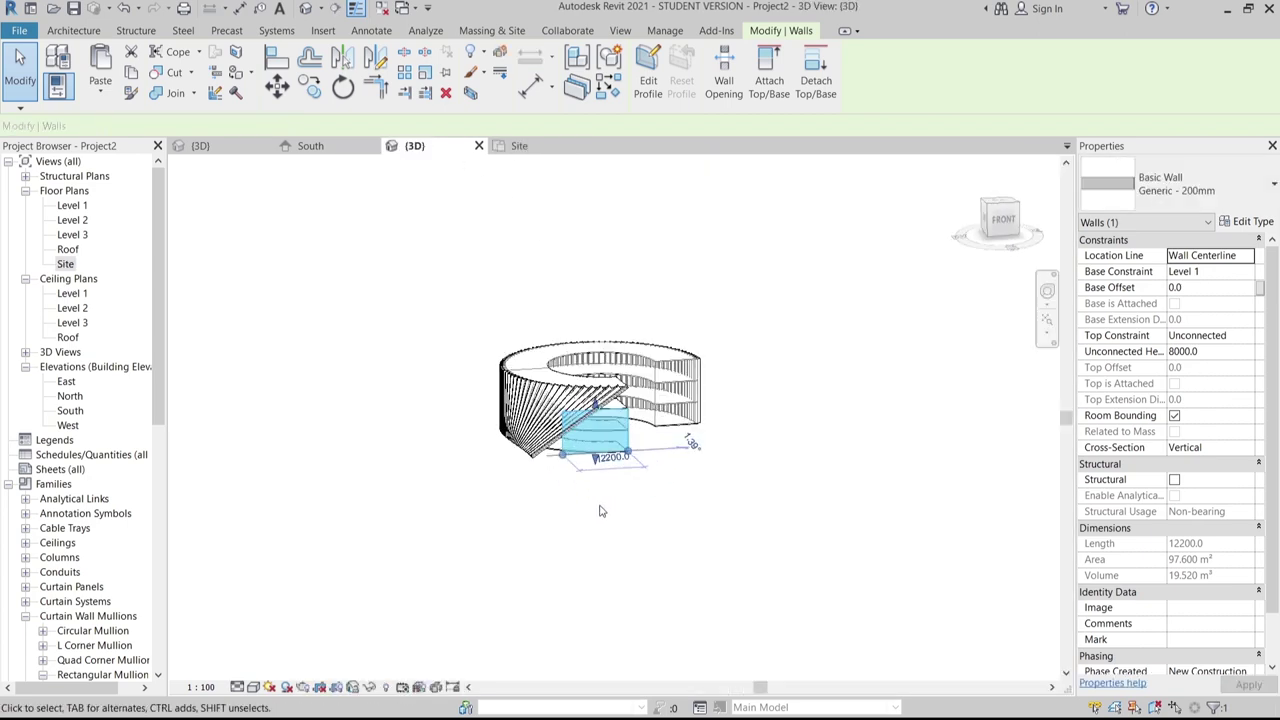
left_click(650, 82)
scroll(574, 409, "up", 5)
middle_click_drag(372, 514, 379, 557)
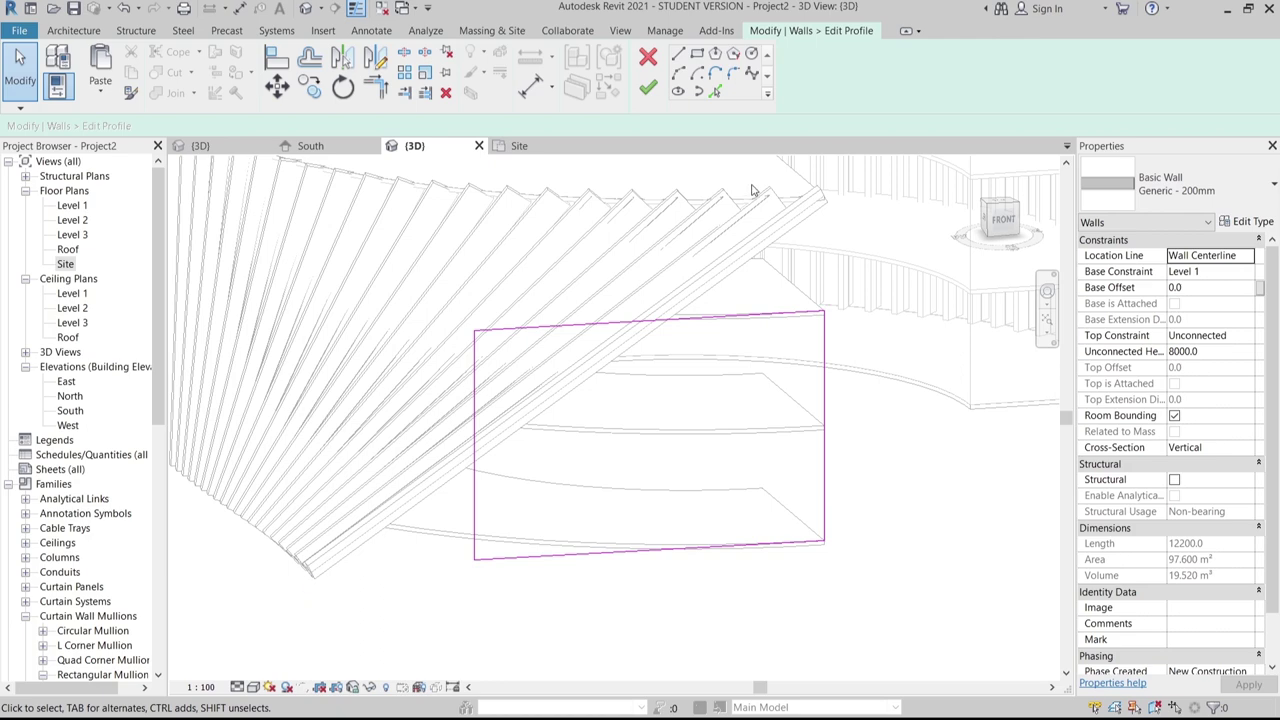
Delete the wall profile's top and free-end lines and pick the lowest fin's slanted underside edge as a profile line
scroll(660, 370, "down", 2)
left_click_drag(606, 236, 470, 376)
key("Delete")
mouse_move(491, 369)
middle_mouse_down()
mouse_move(914, 391)
mouse_move(888, 366)
mouse_move(944, 352)
middle_mouse_up()
left_click(715, 92)
scroll(717, 311, "up", 3)
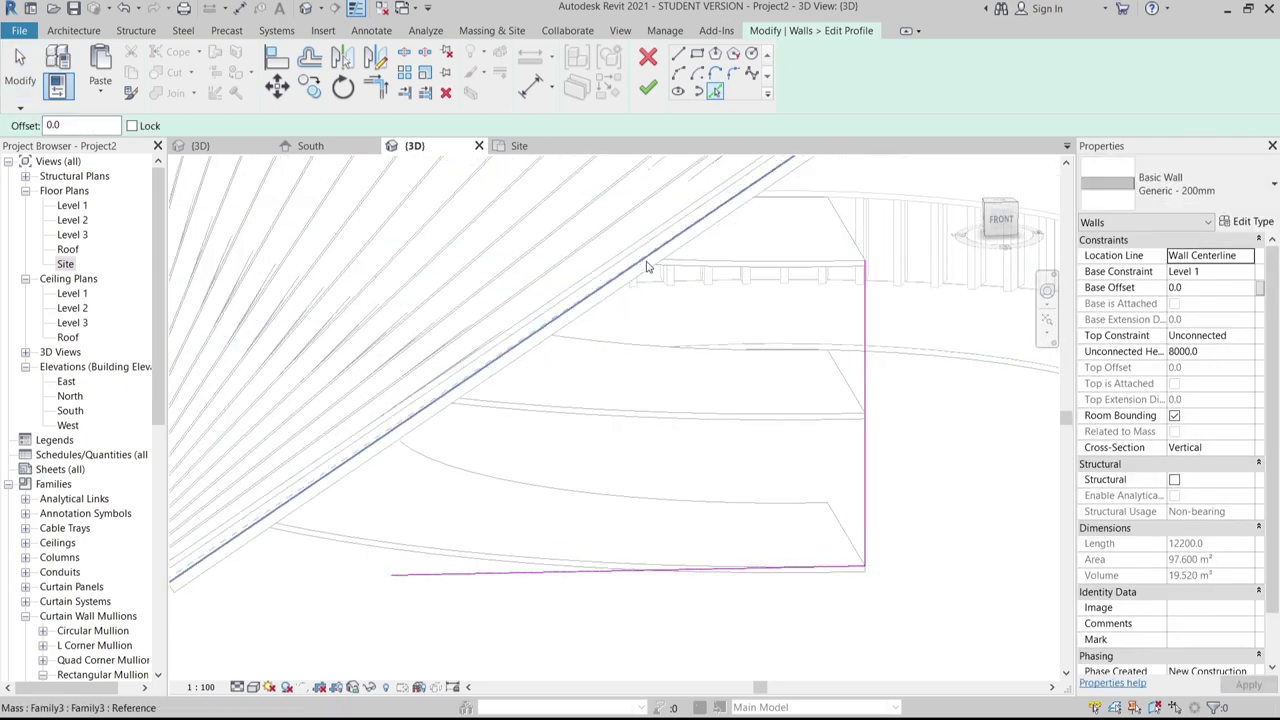
scroll(745, 198, "up", 3)
left_click(745, 198)
mouse_move(491, 337)
middle_mouse_down("shift")
mouse_move(746, 340)
mouse_move(894, 277)
middle_mouse_up("shift")
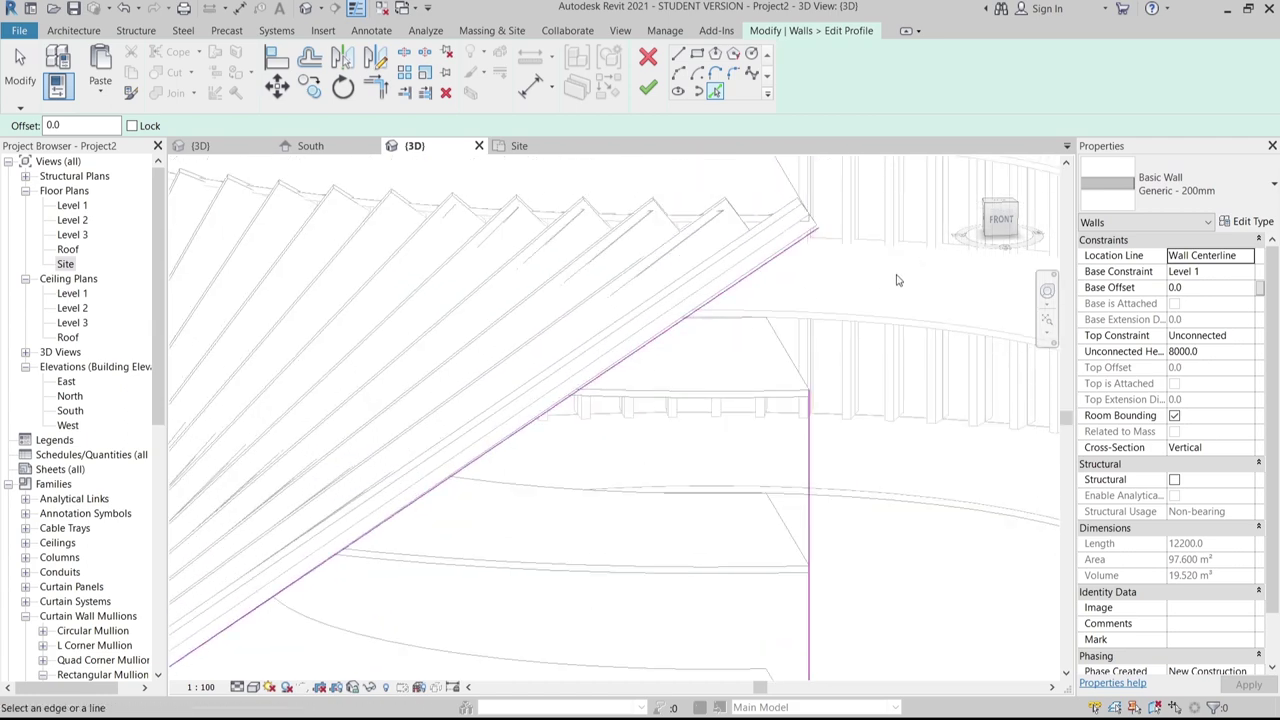
Trim the slanted, vertical and base profile lines to each other to form a closed triangle
key("Escape")
key("t")
key("r")
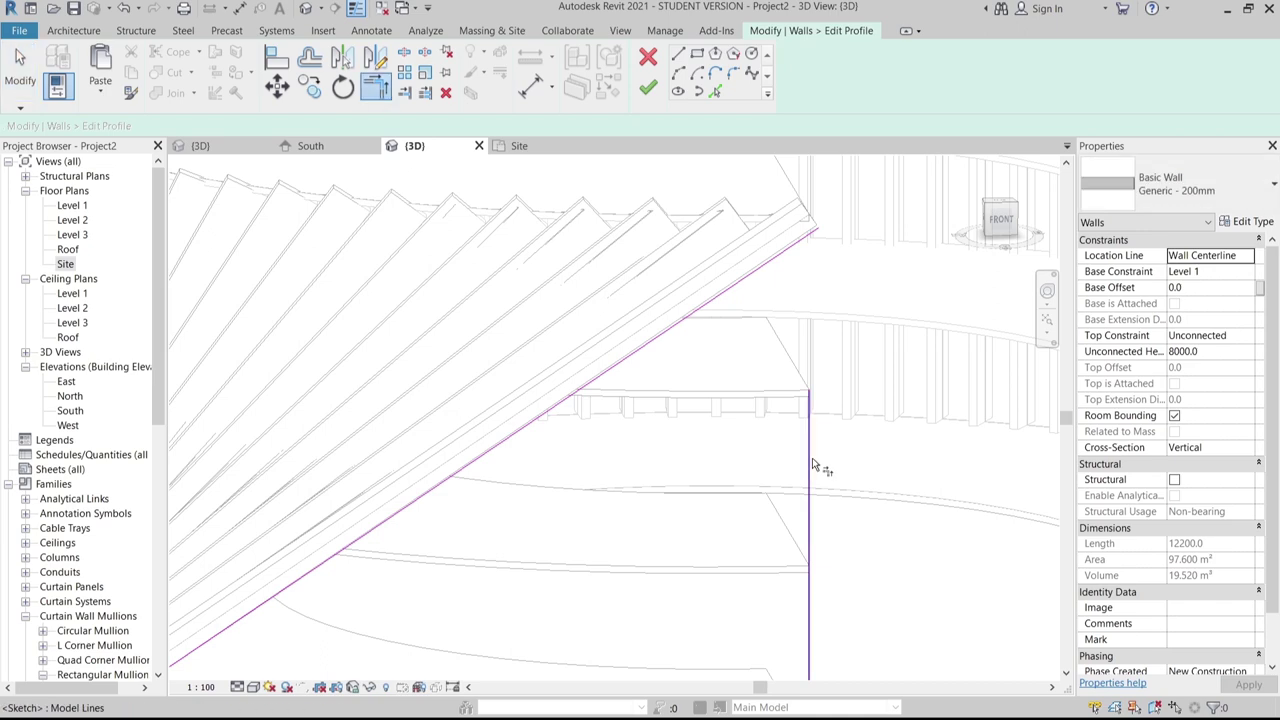
scroll(716, 400, "down", 2)
scroll(717, 400, "down", 1)
middle_click_drag(653, 498, 794, 362)
left_click(723, 401)
left_click(620, 367)
key("Escape")
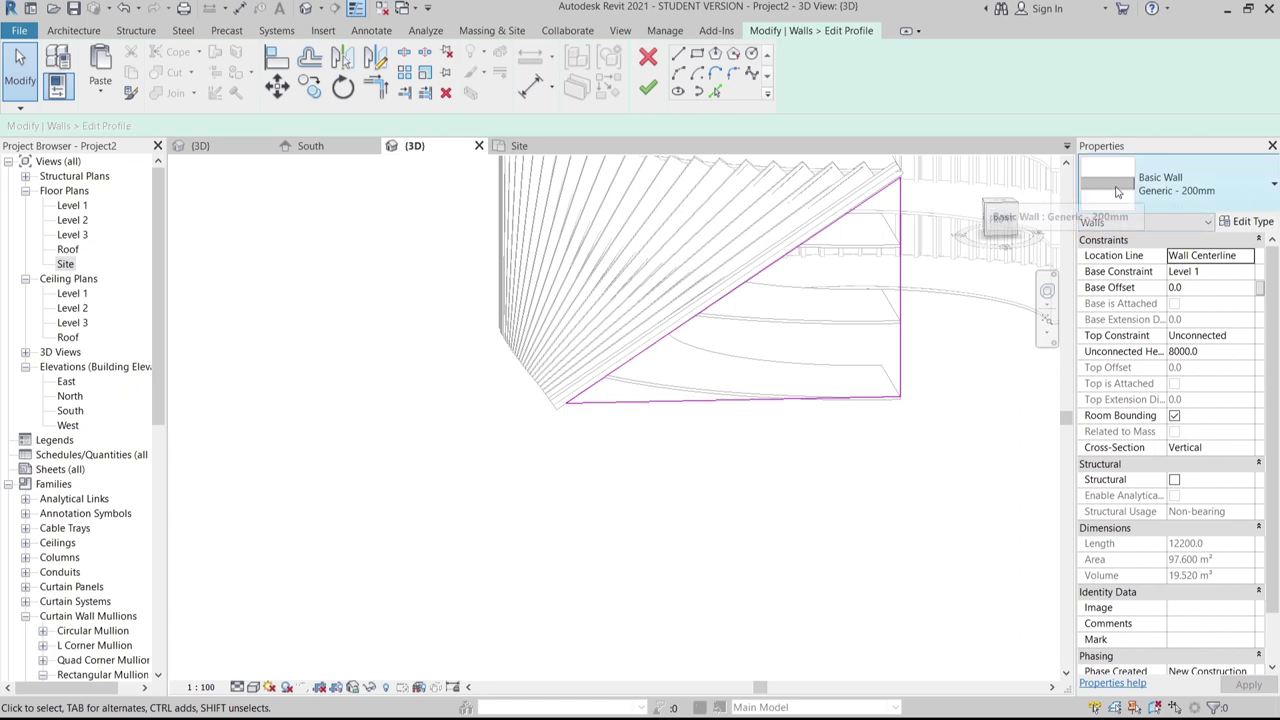
Change the wall type to Curtain Wall Storefront and set its unconnected height to 12000
left_click(1211, 188)
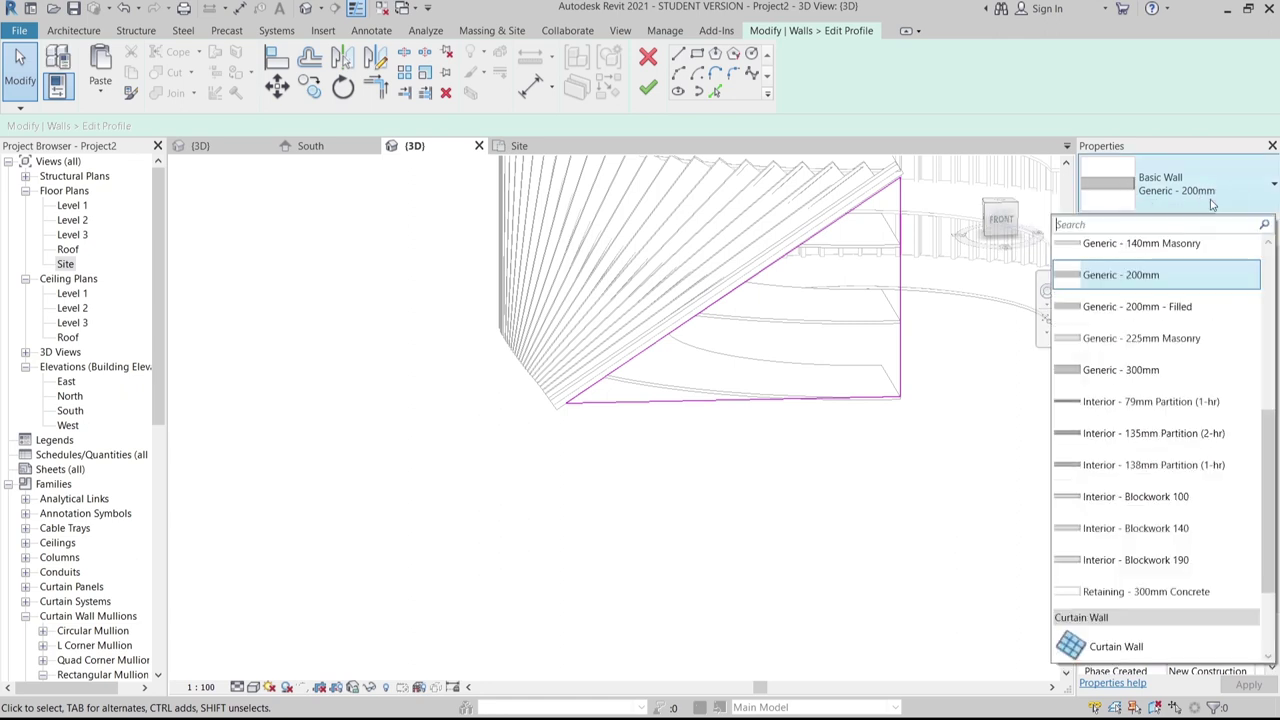
scroll(1172, 480, "down", 1)
left_click(1137, 606)
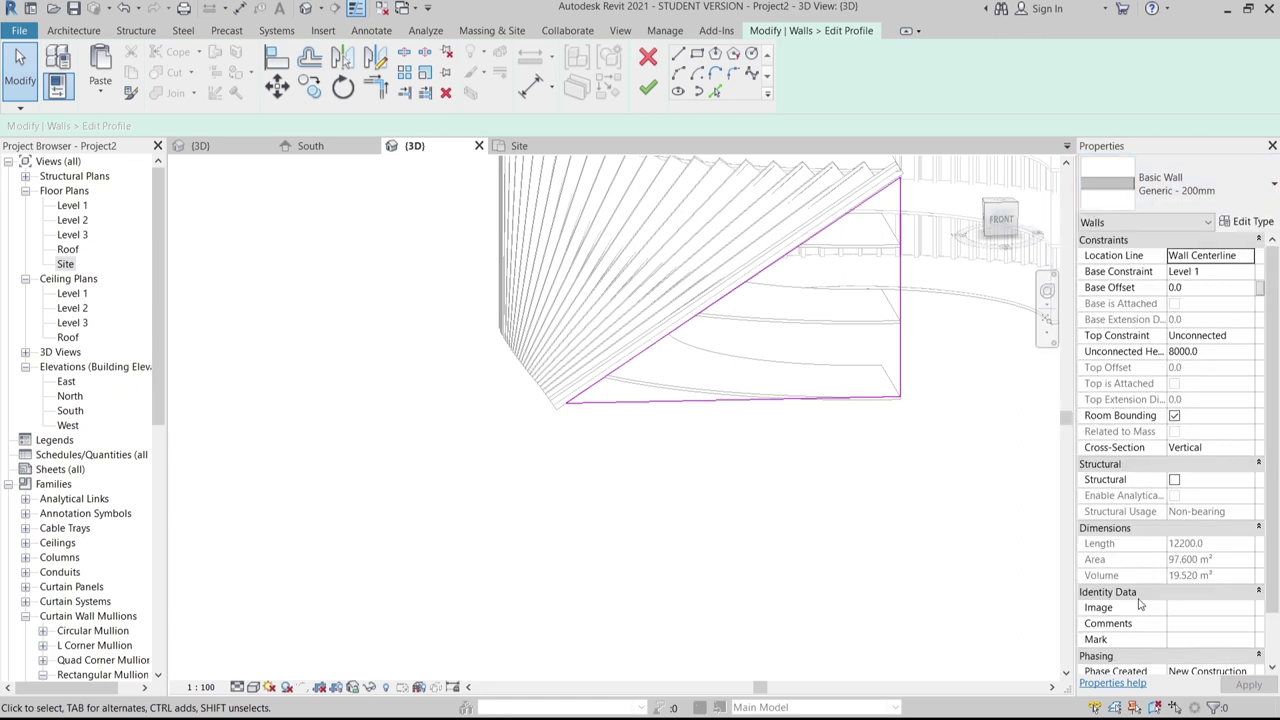
middle_click_drag(889, 478, 858, 538)
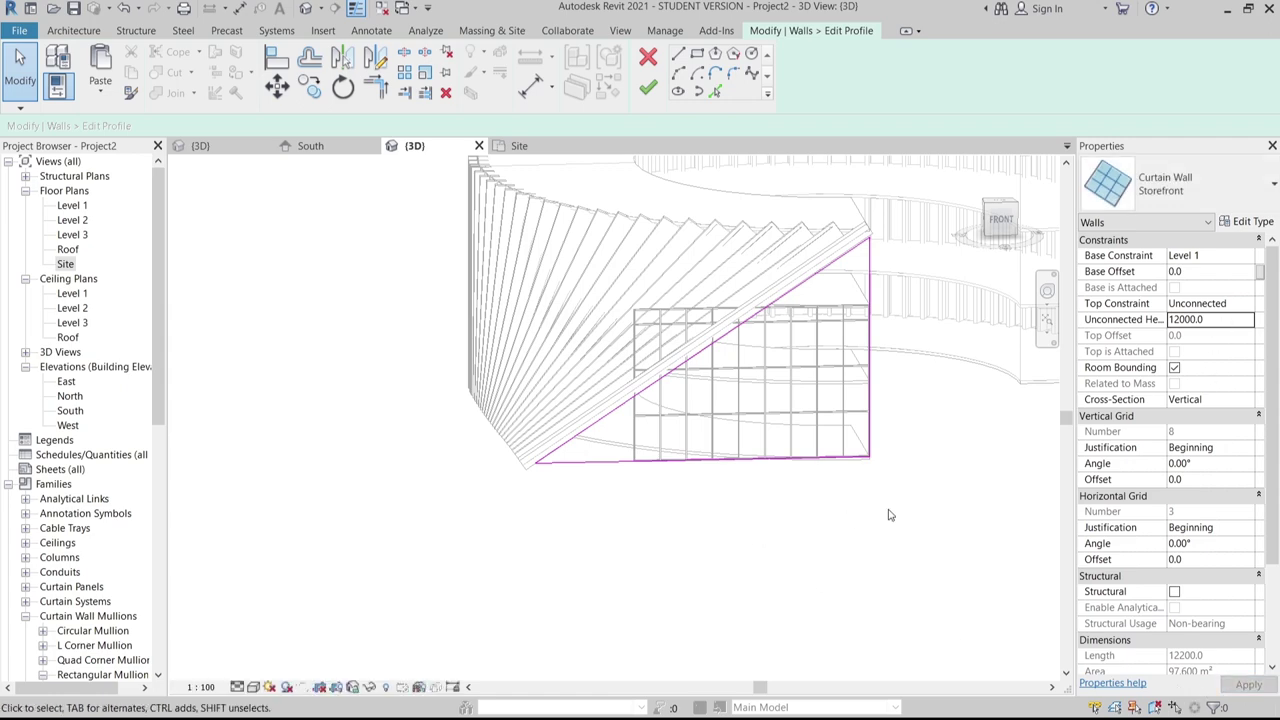
Finish the triangular storefront wall's profile edit and delete the mullion elements that no longer fit its grid
middle_click_drag(891, 514, 851, 578)
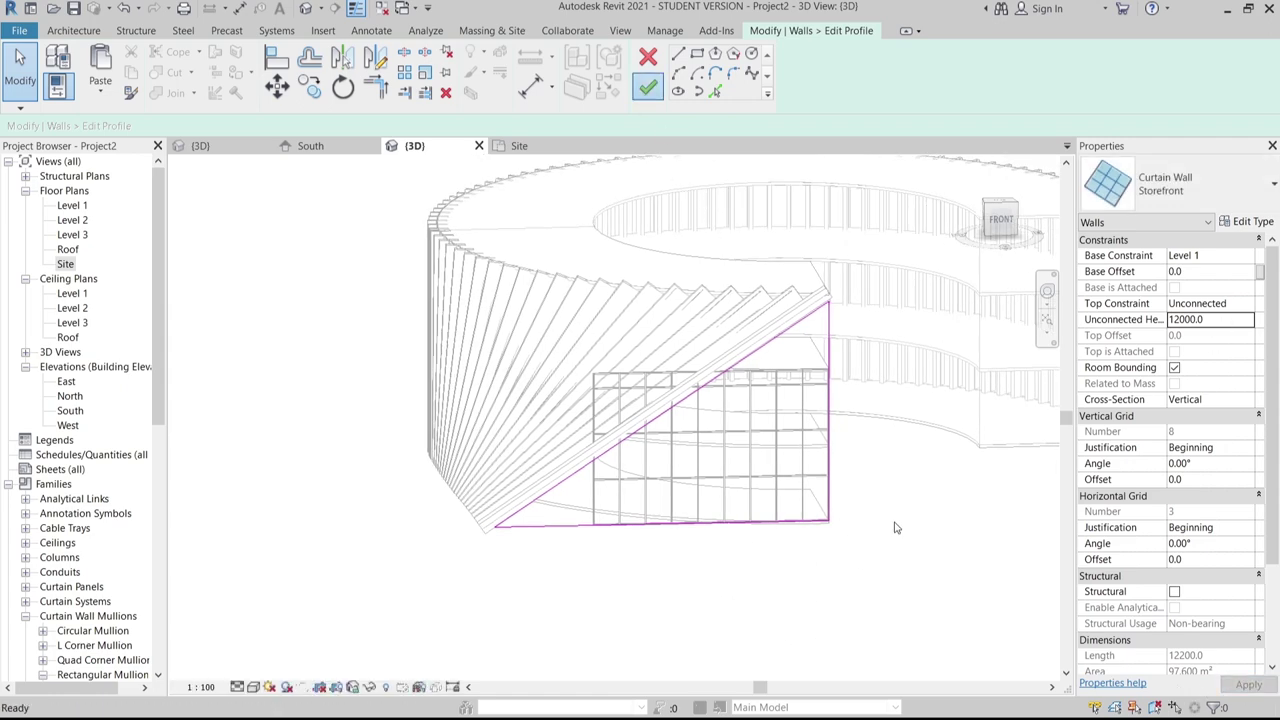
key("Return")
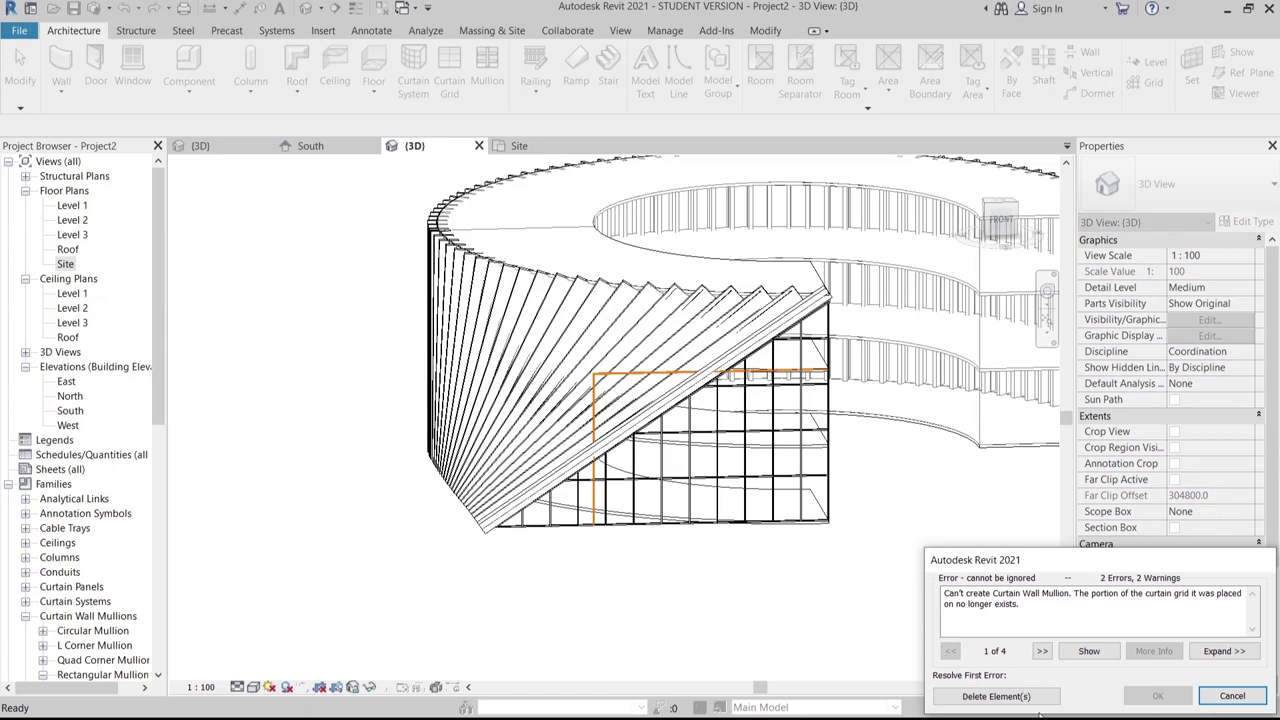
left_click(990, 697)
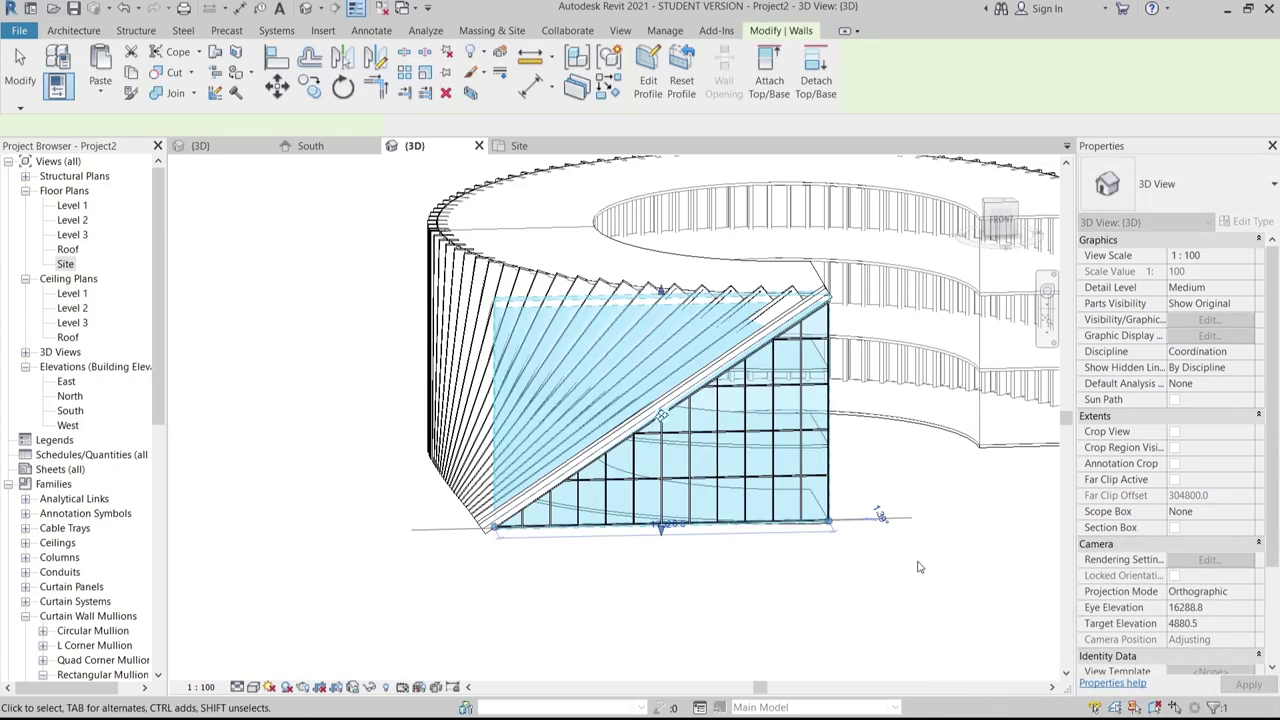
In the South elevation, delete the ground-level segment of the storefront's second vertical mullion from its tall vertical edge
left_click(311, 146)
scroll(526, 531, "up", 3)
middle_click_drag(526, 531, 643, 594)
middle_click_drag(814, 614, 914, 617)
scroll(846, 574, "up", 2)
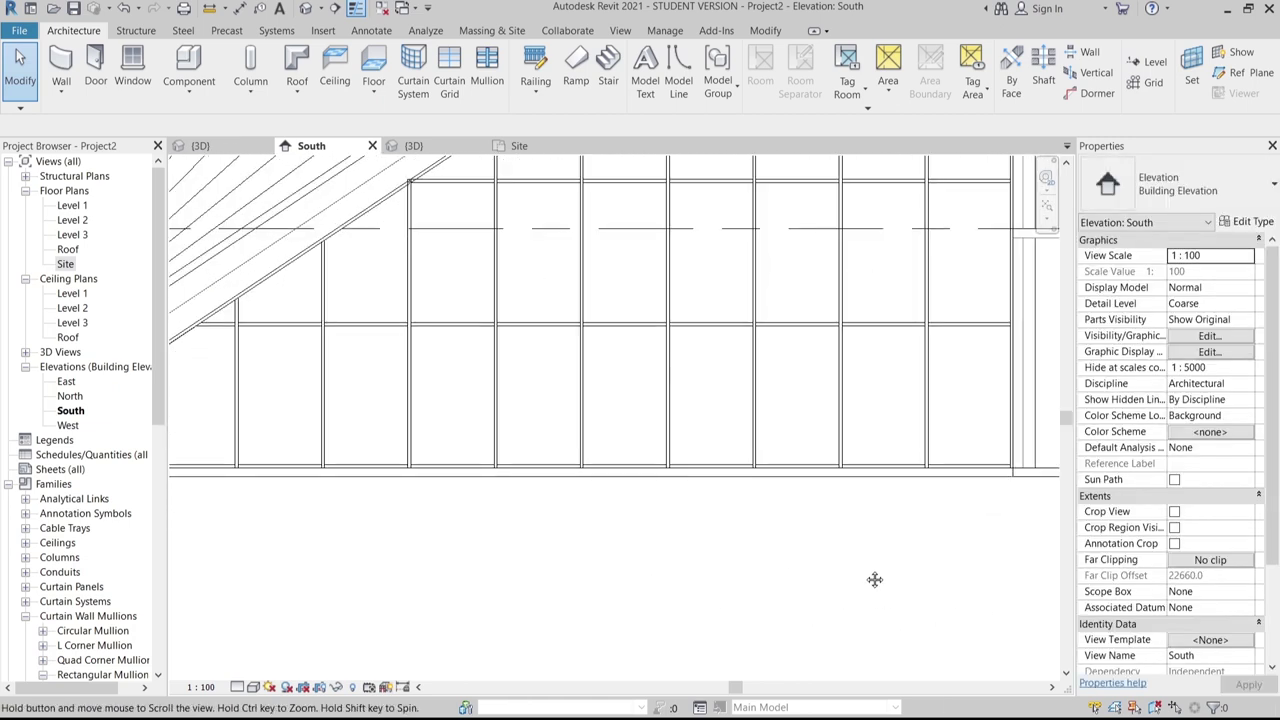
middle_click_drag(891, 568, 843, 610)
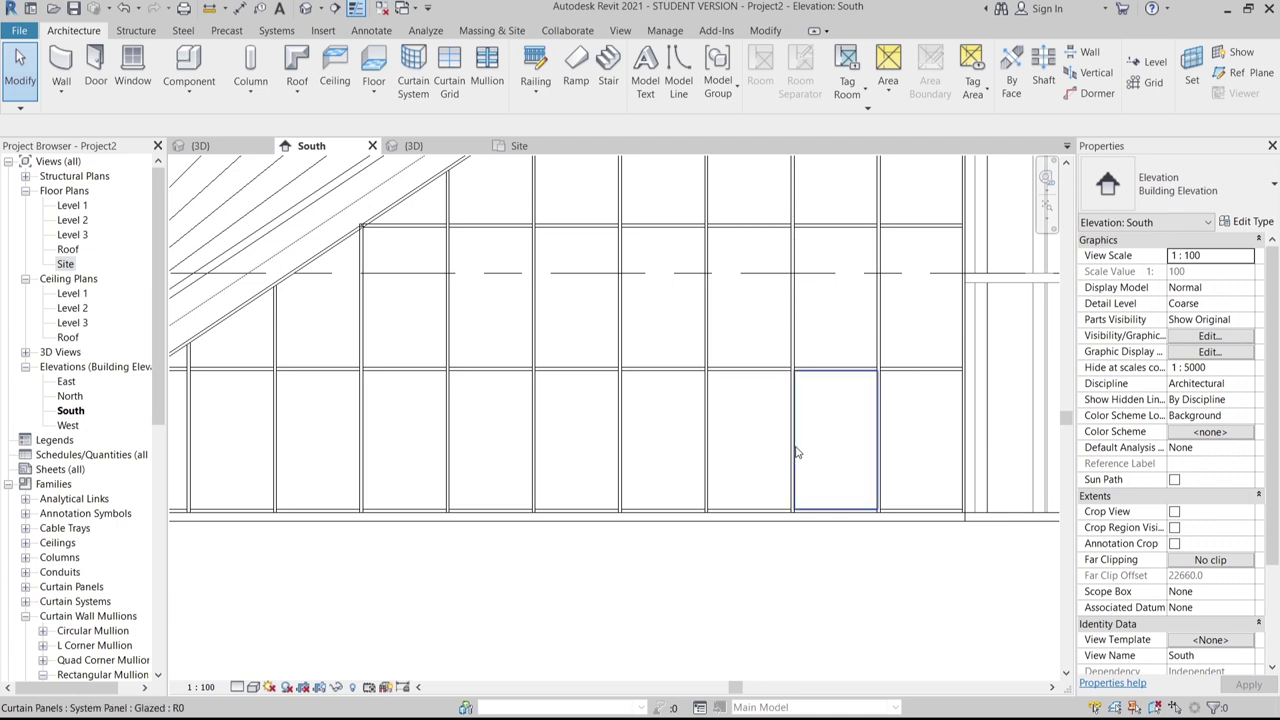
left_click(793, 451)
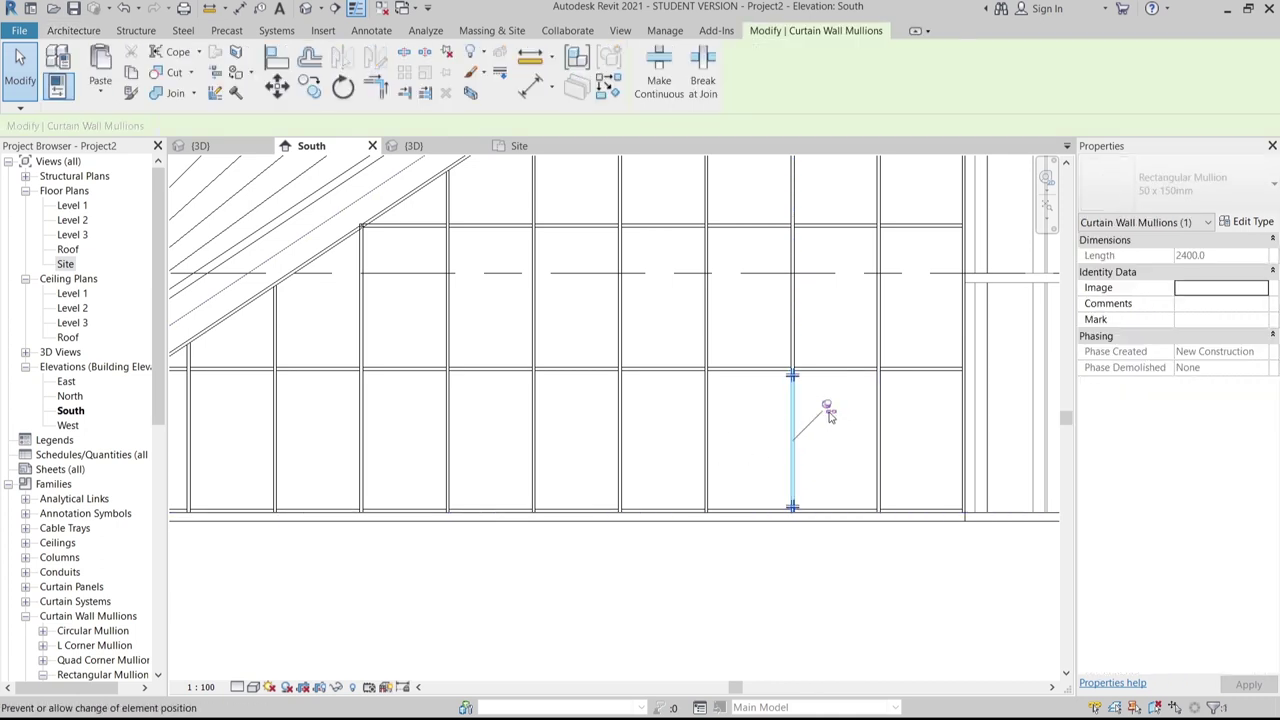
key("Delete")
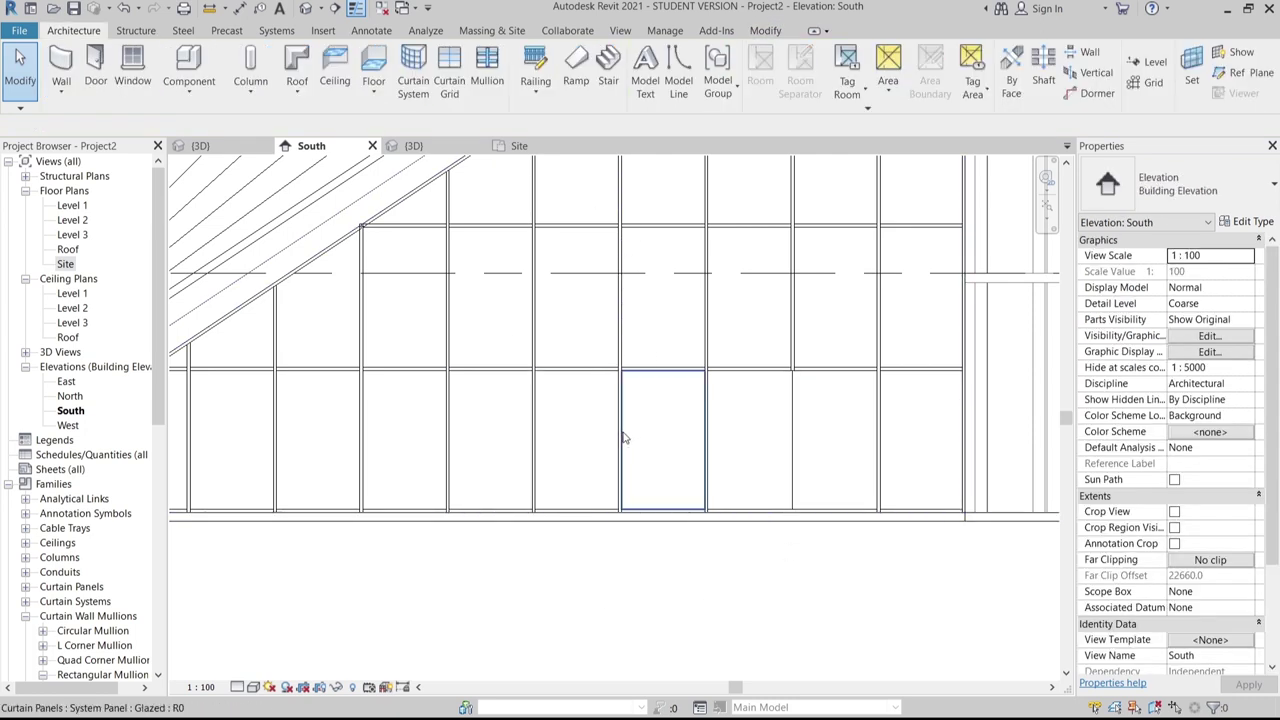
Delete the ground-level segment of the storefront's fourth vertical mullion from its tall vertical edge
key("Tab")
key("Tab")
key("Tab")
key("Tab")
scroll(622, 437, "up", 3)
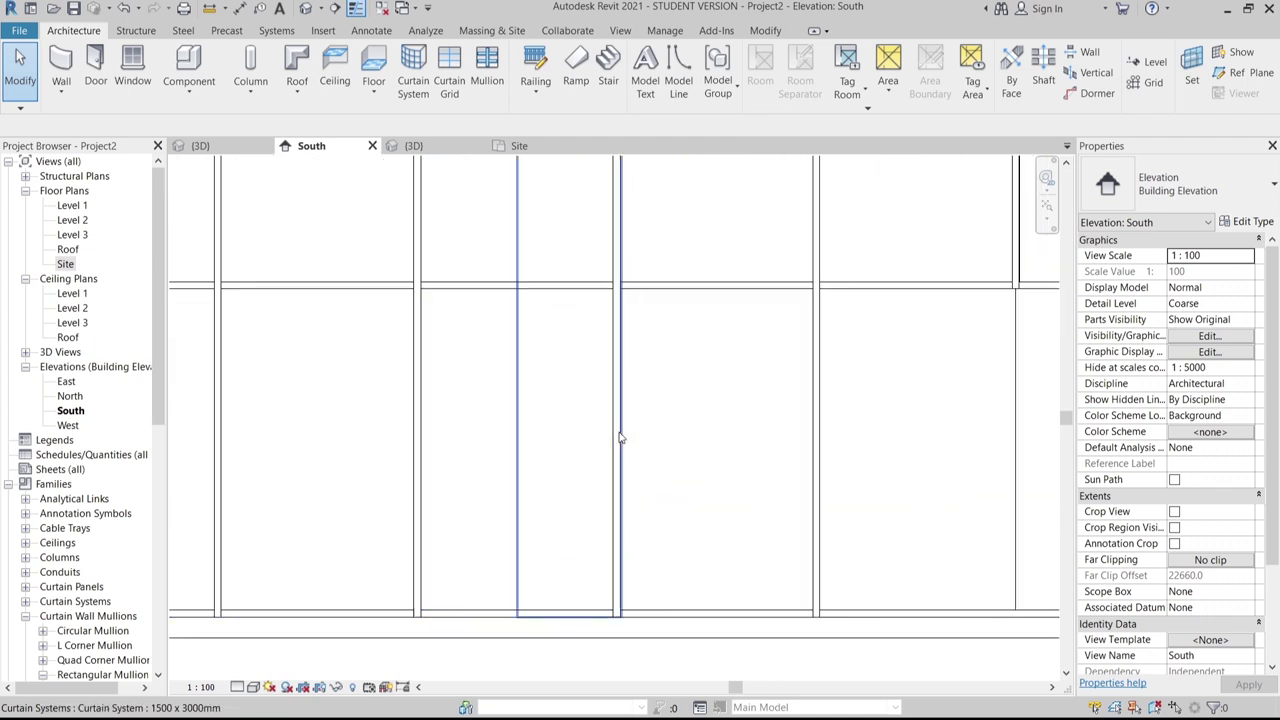
left_click(620, 437)
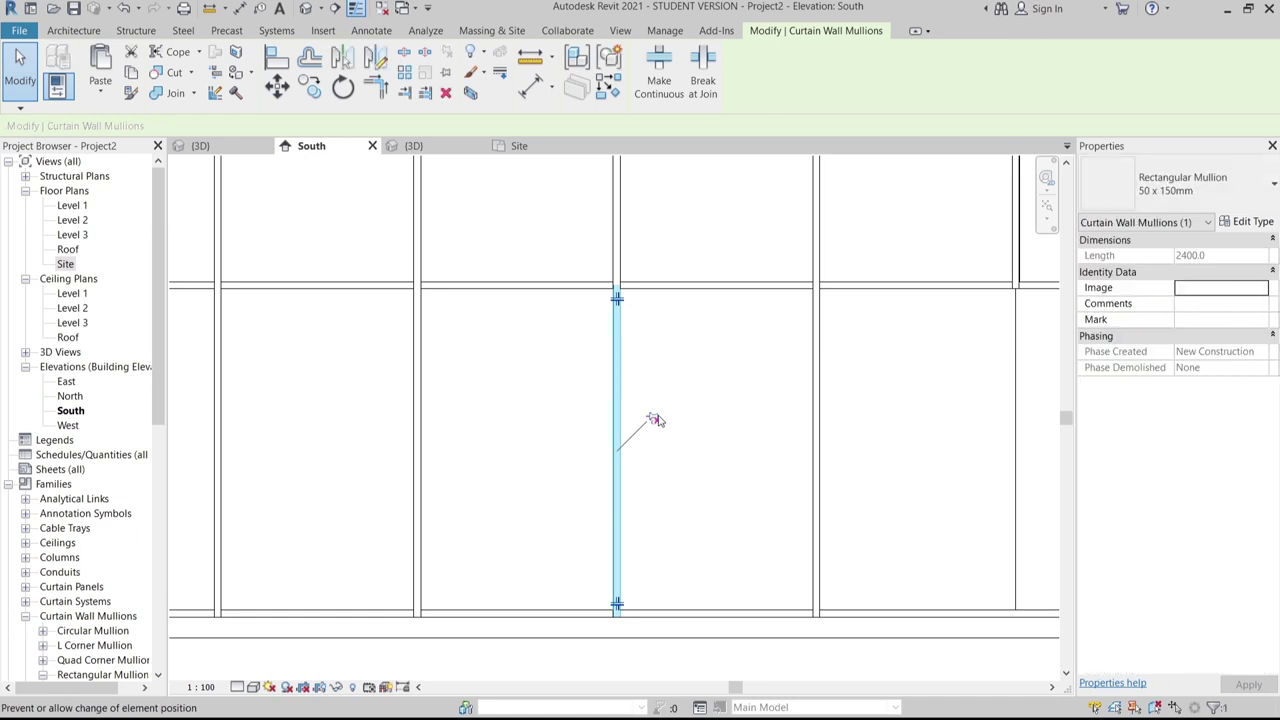
key("Delete")
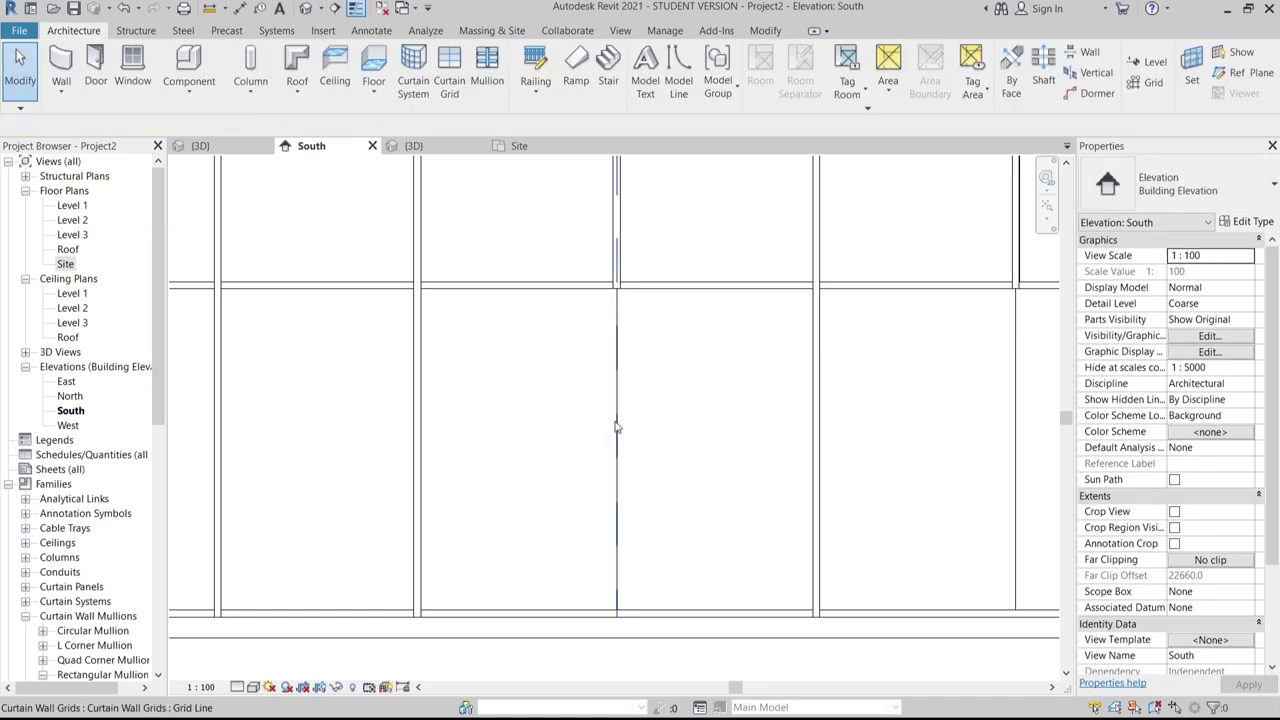
Remove the ground-level curtain grid segment where the fourth mullion was deleted, merging the two panels beside it
left_click(616, 427)
left_click(665, 87)
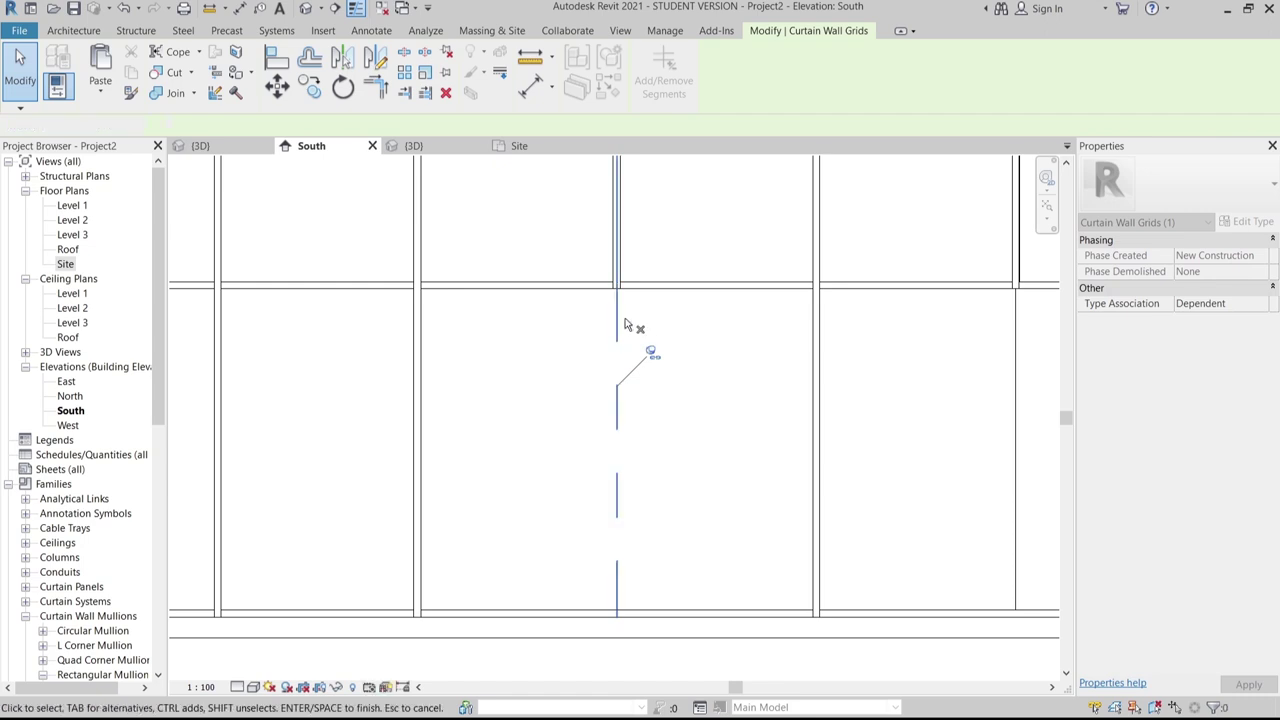
key("Escape")
Remove the ground-level curtain grid segment where the second mullion was deleted, merging its two adjoining panels
scroll(527, 330, "down", 2)
middle_click_drag(527, 330, 205, 260)
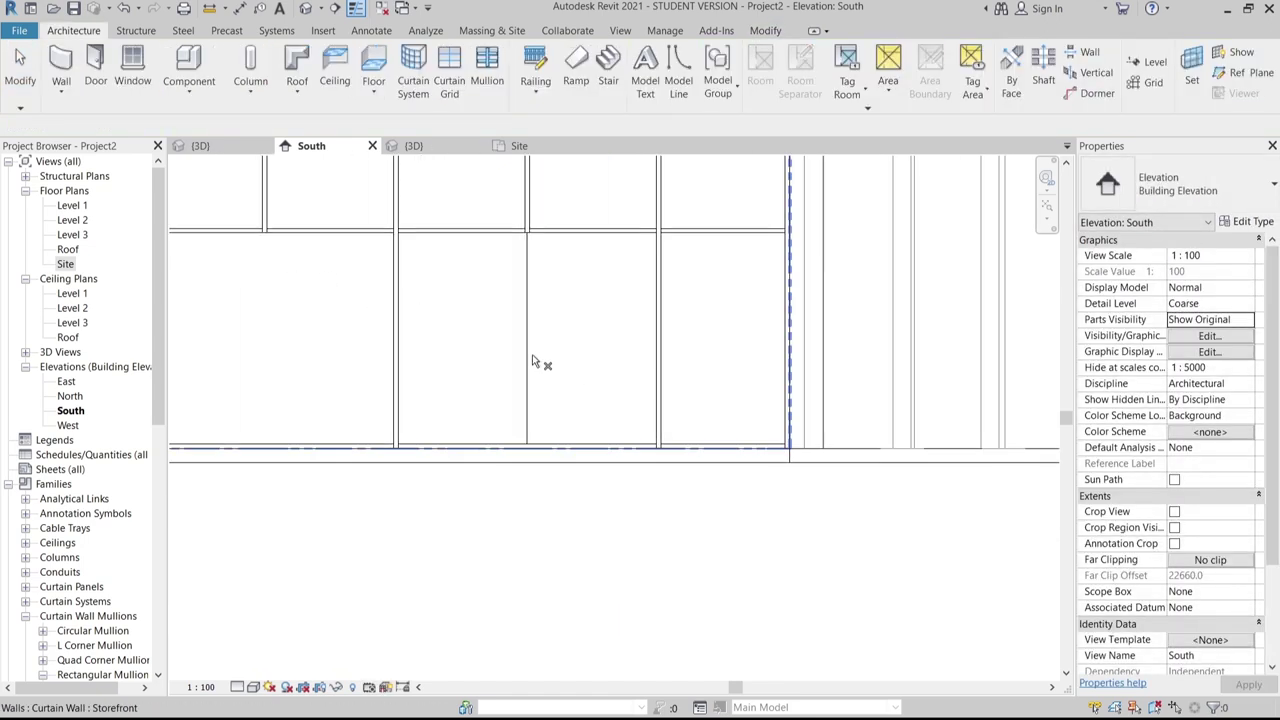
left_click(530, 358)
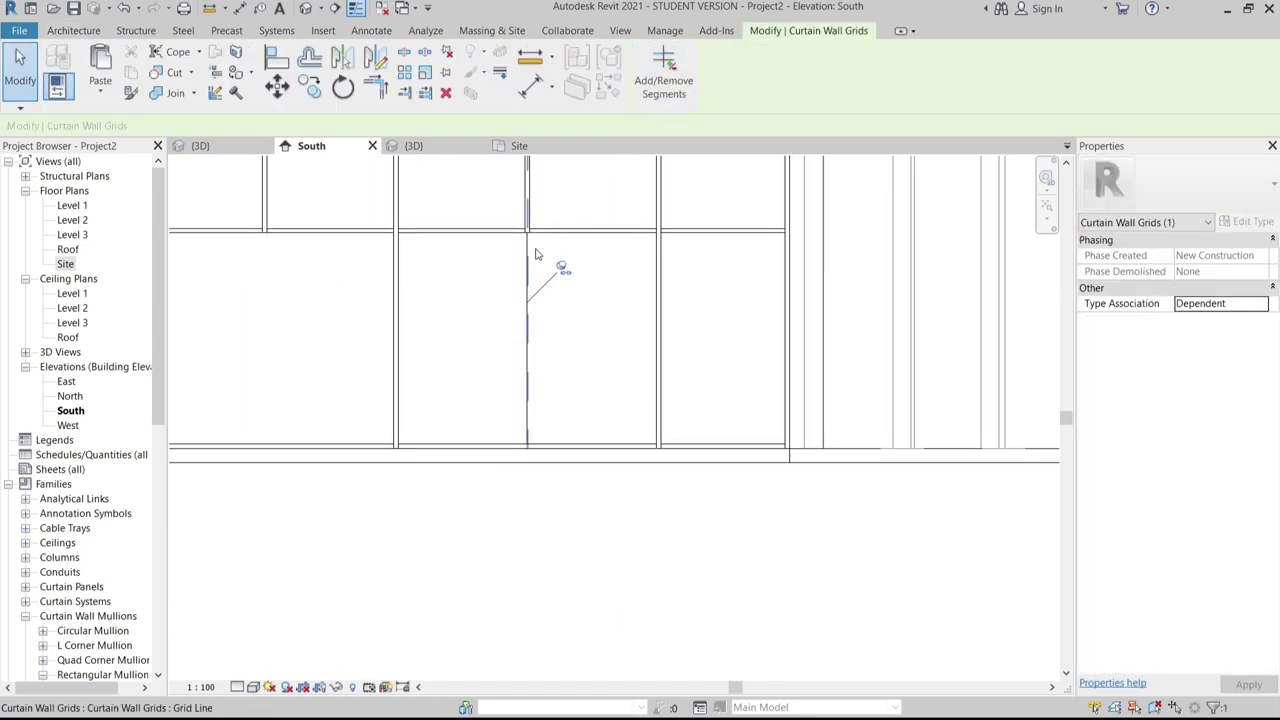
key("Delete")
left_click(544, 254)
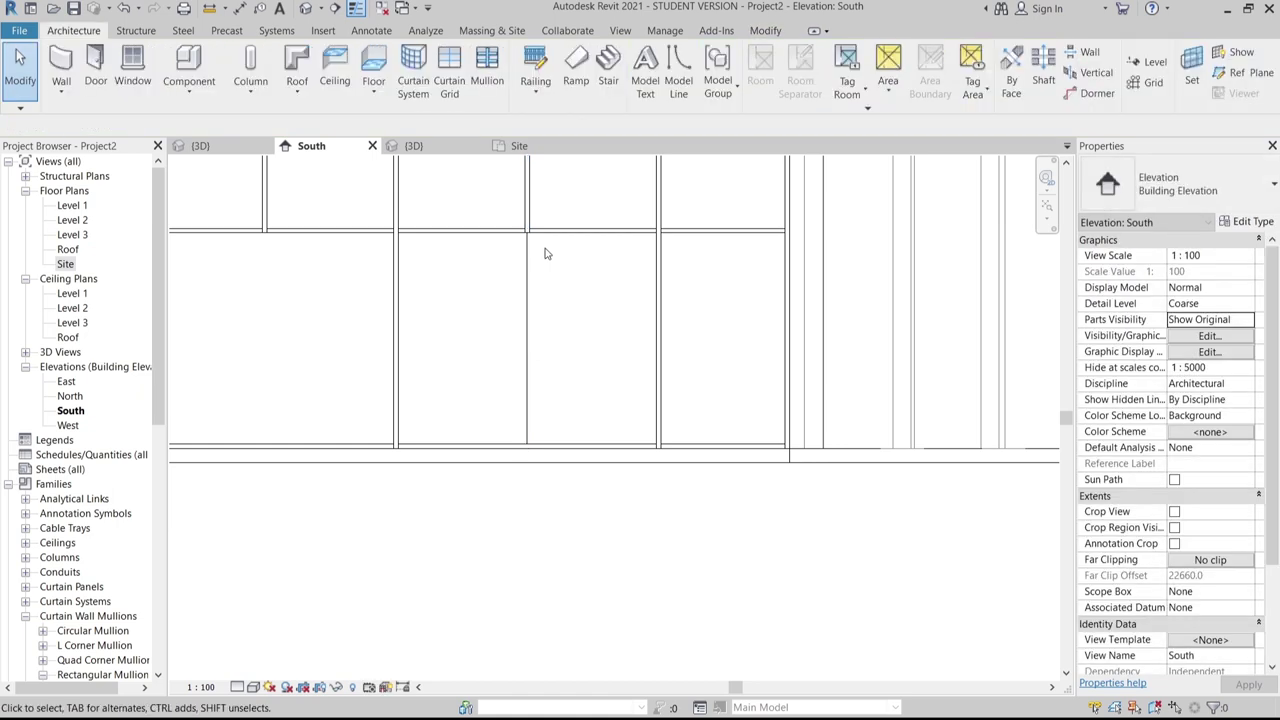
left_click(529, 287)
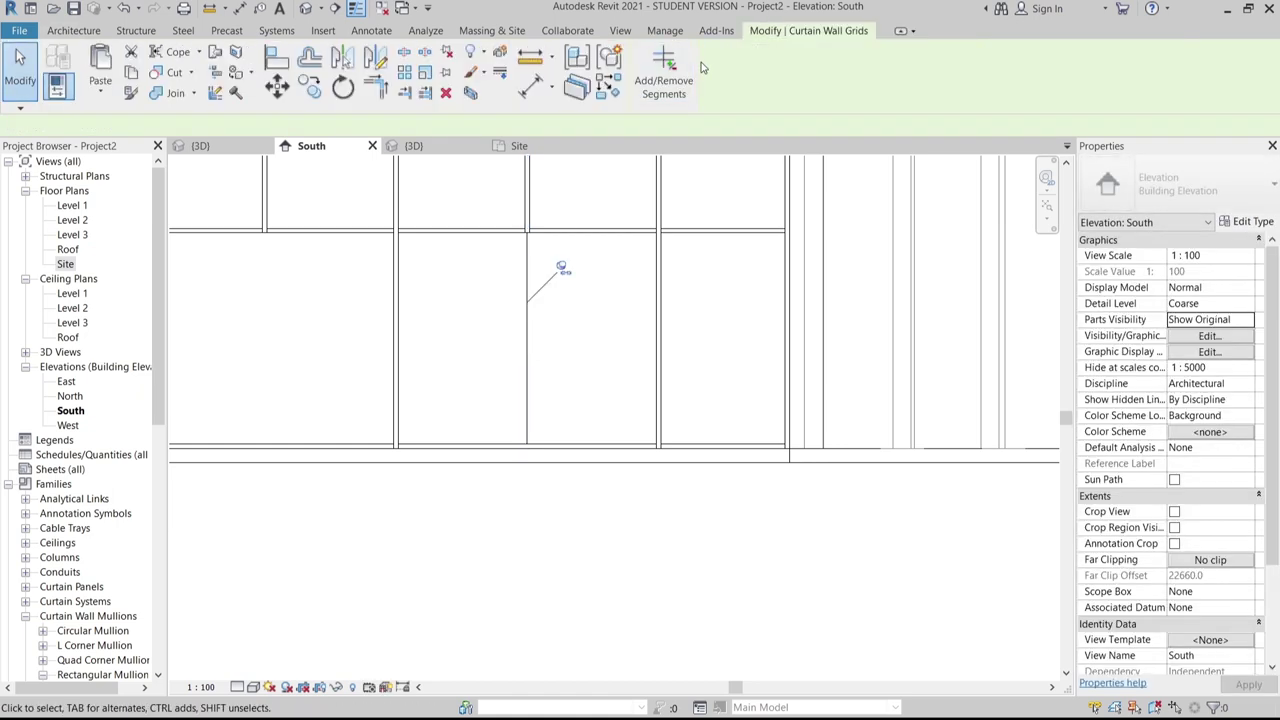
left_click(509, 334)
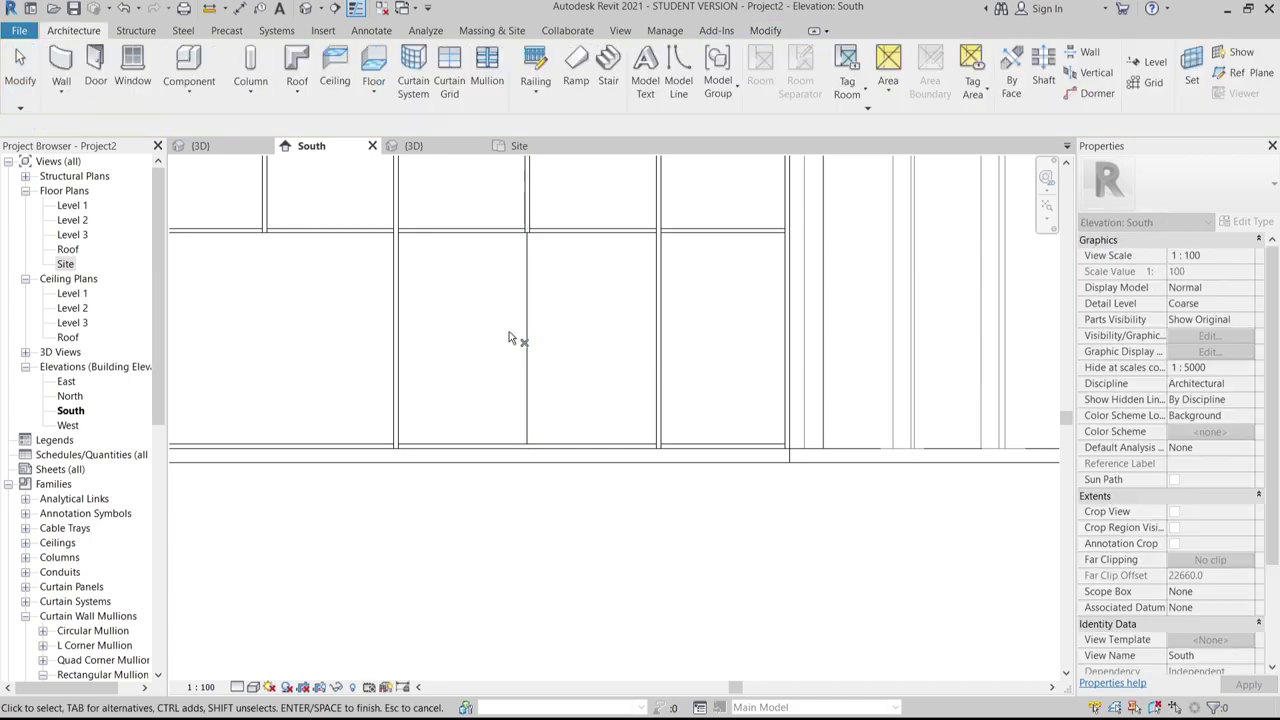
left_click(531, 326)
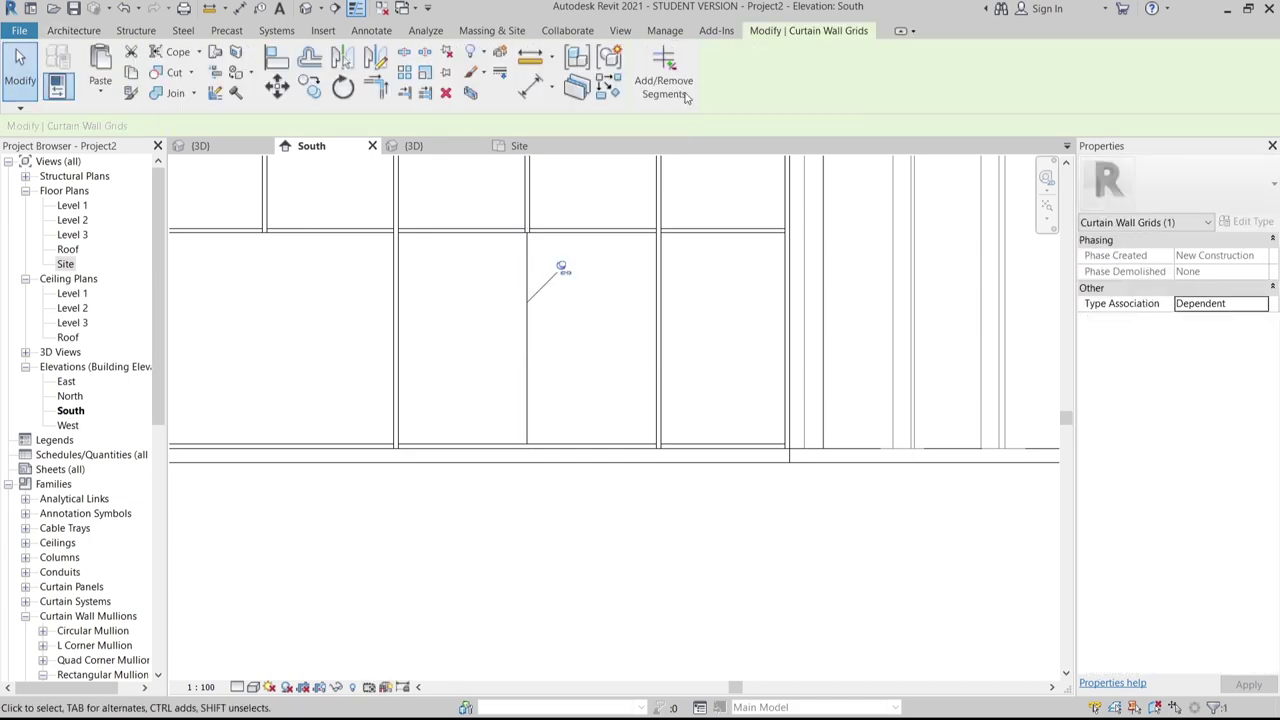
key("Escape")
key("Escape")
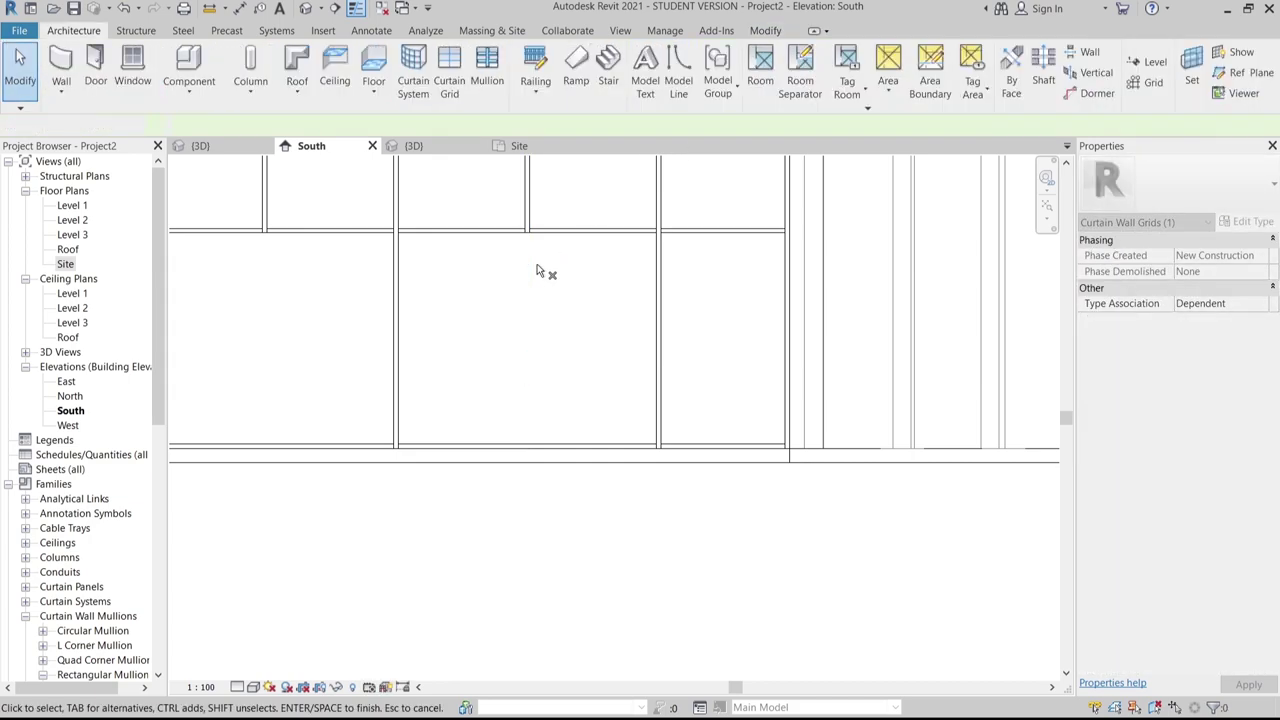
Select the merged ground-level glazed panel farther from the storefront's tall edge and open its type properties
scroll(563, 306, "down", 3)
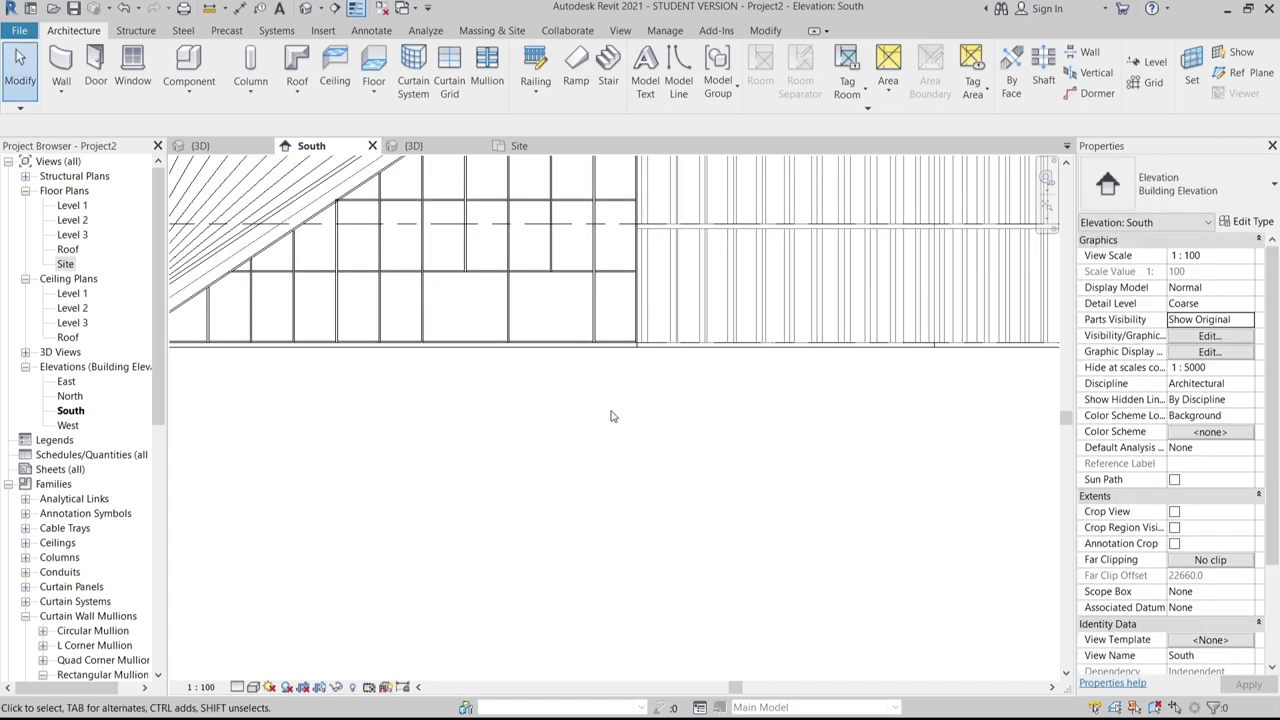
middle_click_drag(573, 394, 686, 434)
scroll(686, 434, "up", 1)
key("Tab")
key("Tab")
left_click(563, 284)
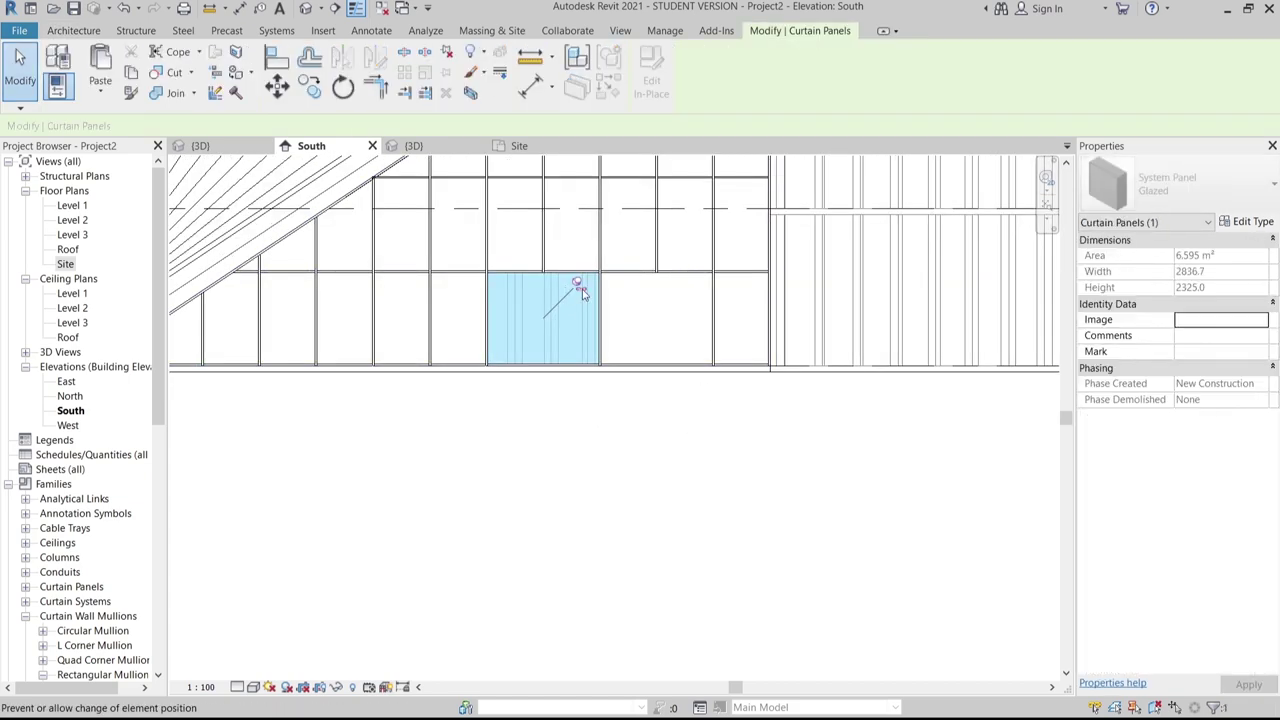
left_click(1203, 177)
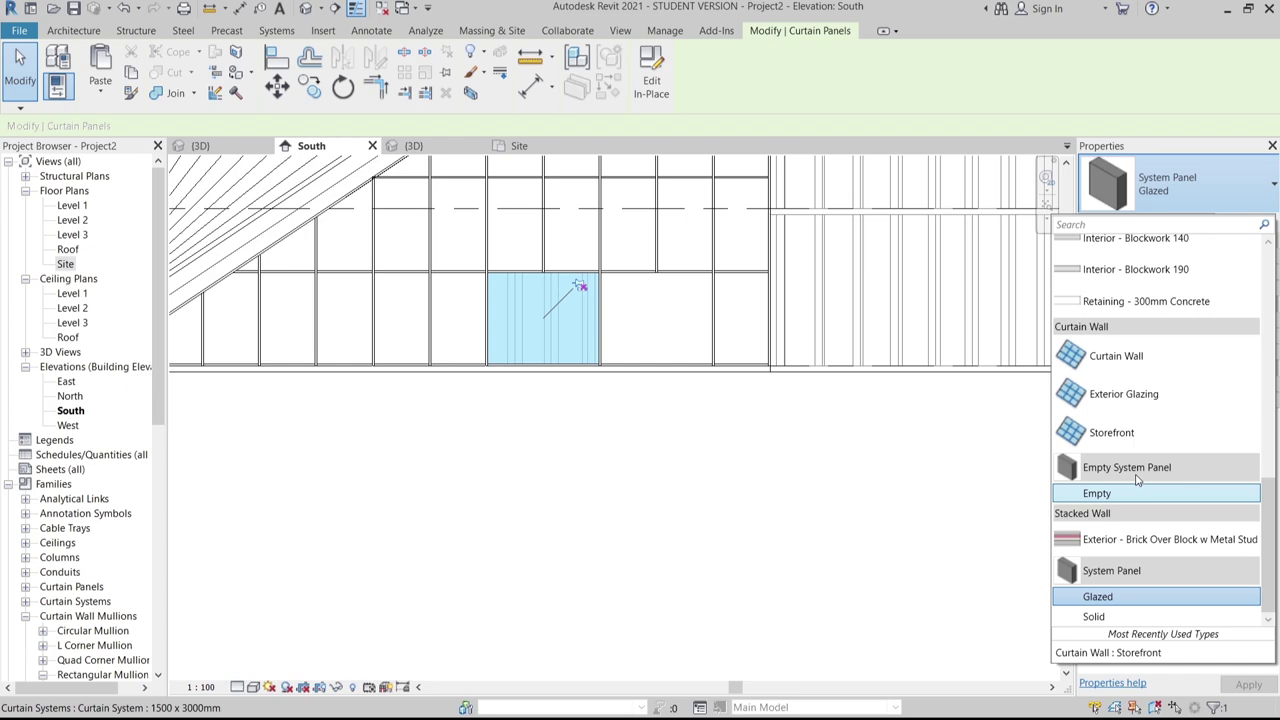
left_click(1217, 197)
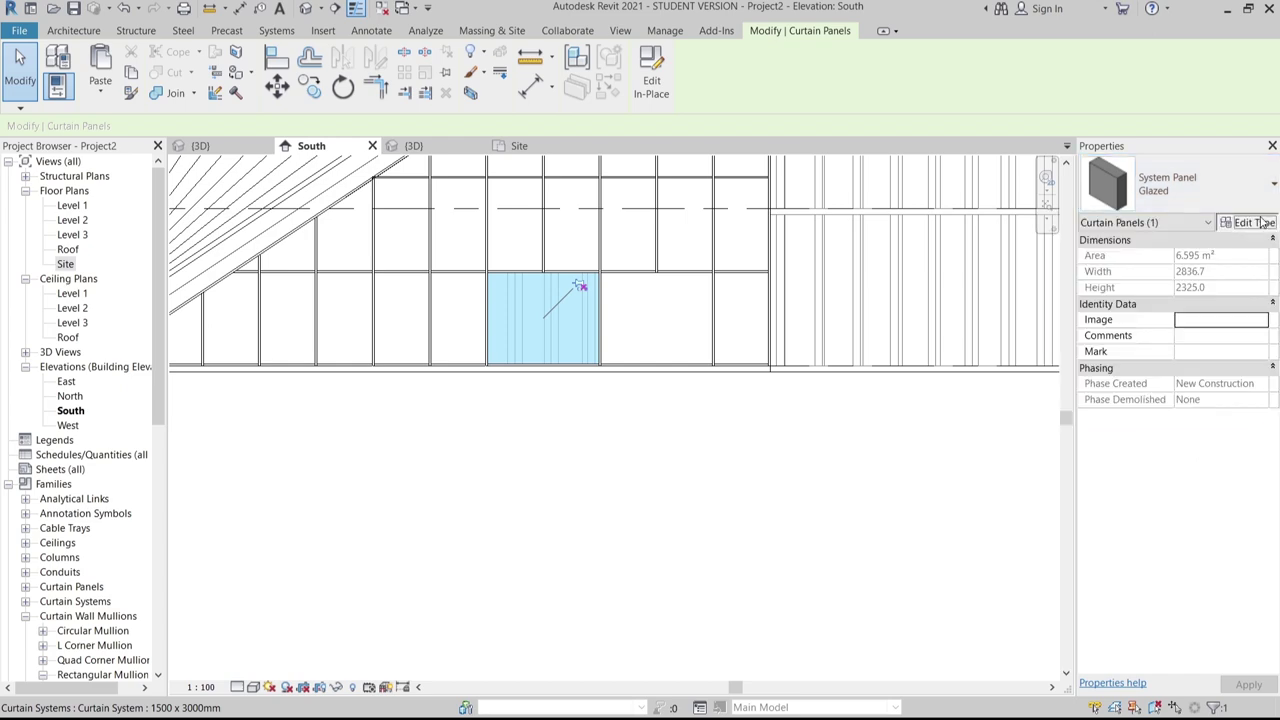
left_click(1253, 222)
Load the M_Door-Curtain-Wall-Double-Storefront family from the Doors folder and apply it to the selected panel
left_click(847, 112)
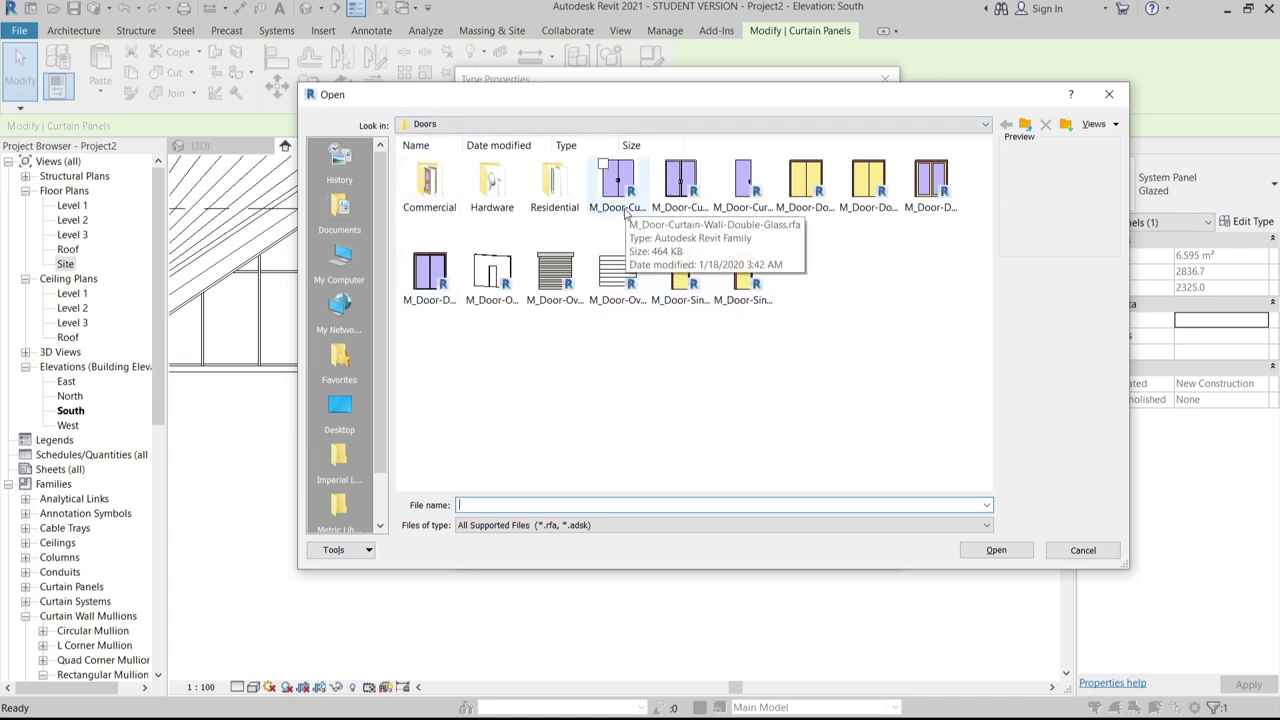
left_click(929, 185)
left_click(670, 198)
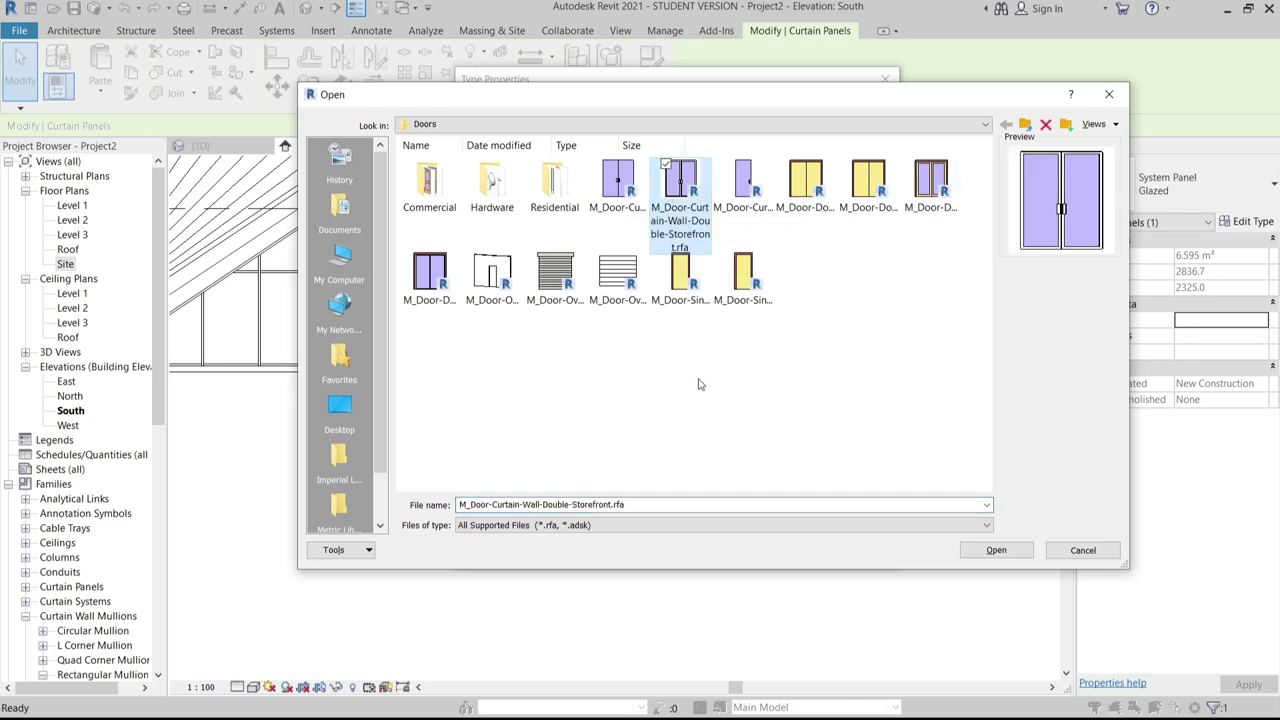
double_click(680, 175)
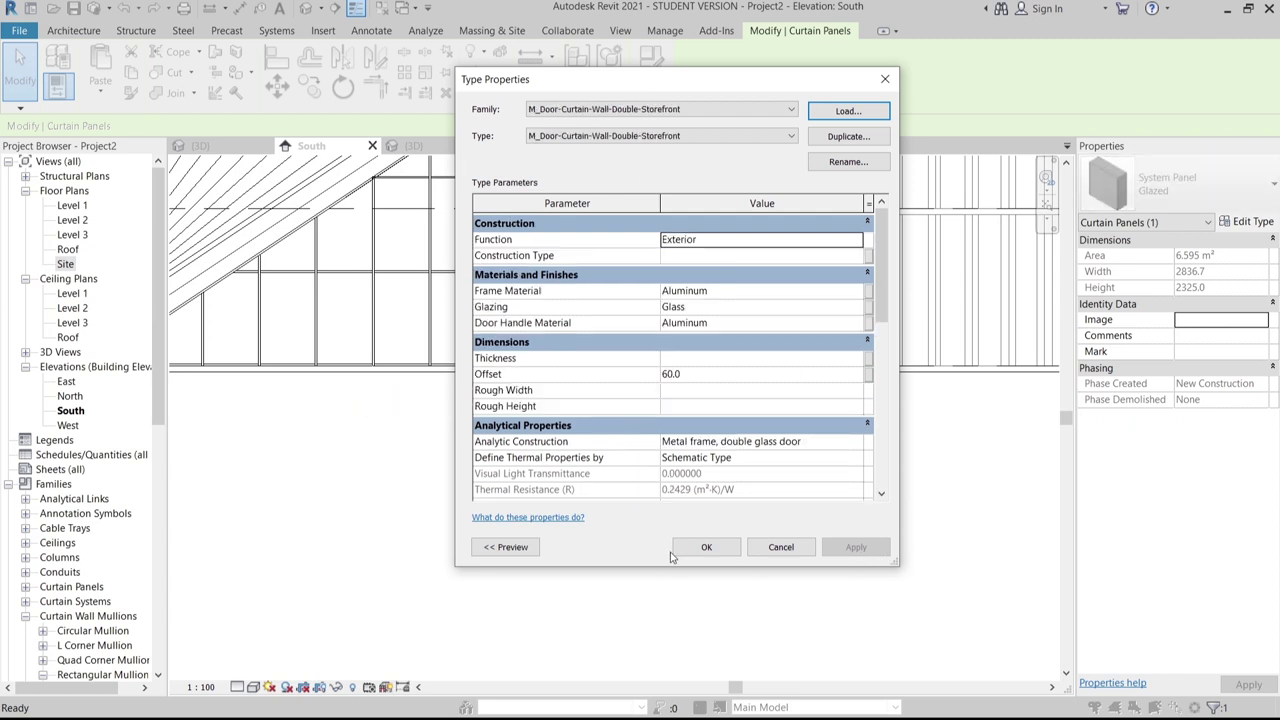
left_click(688, 555)
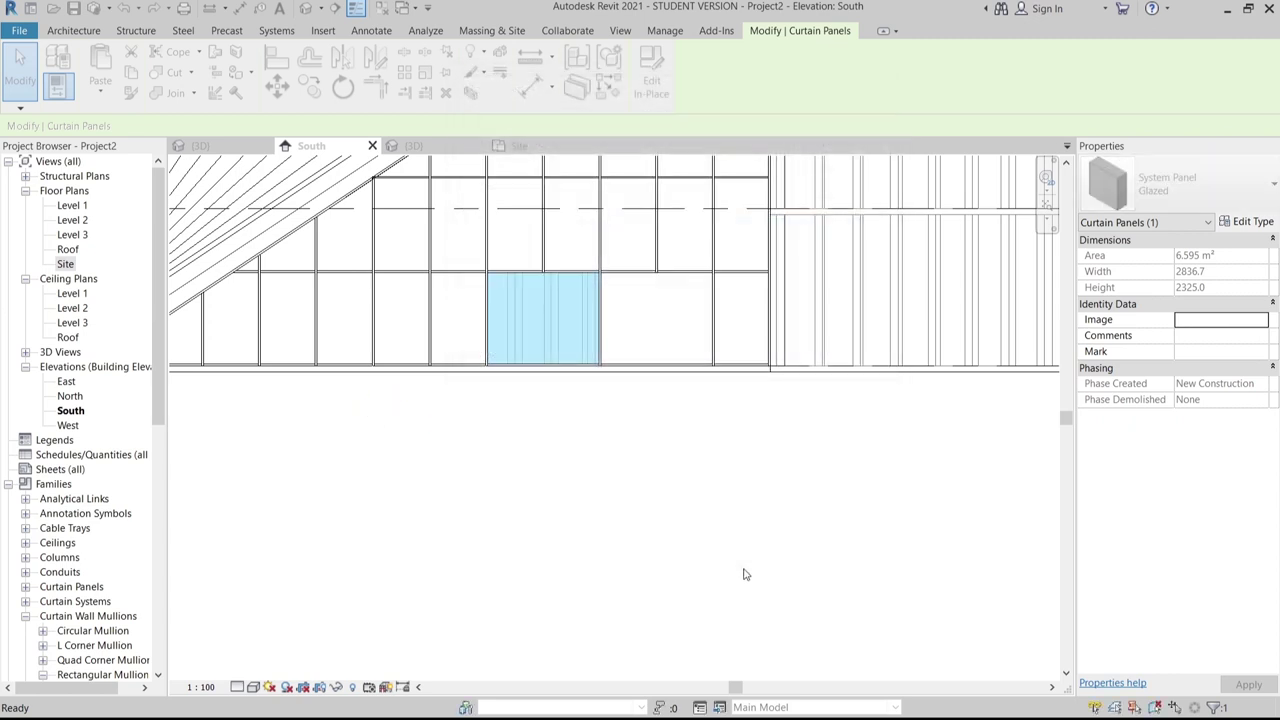
left_click(737, 517)
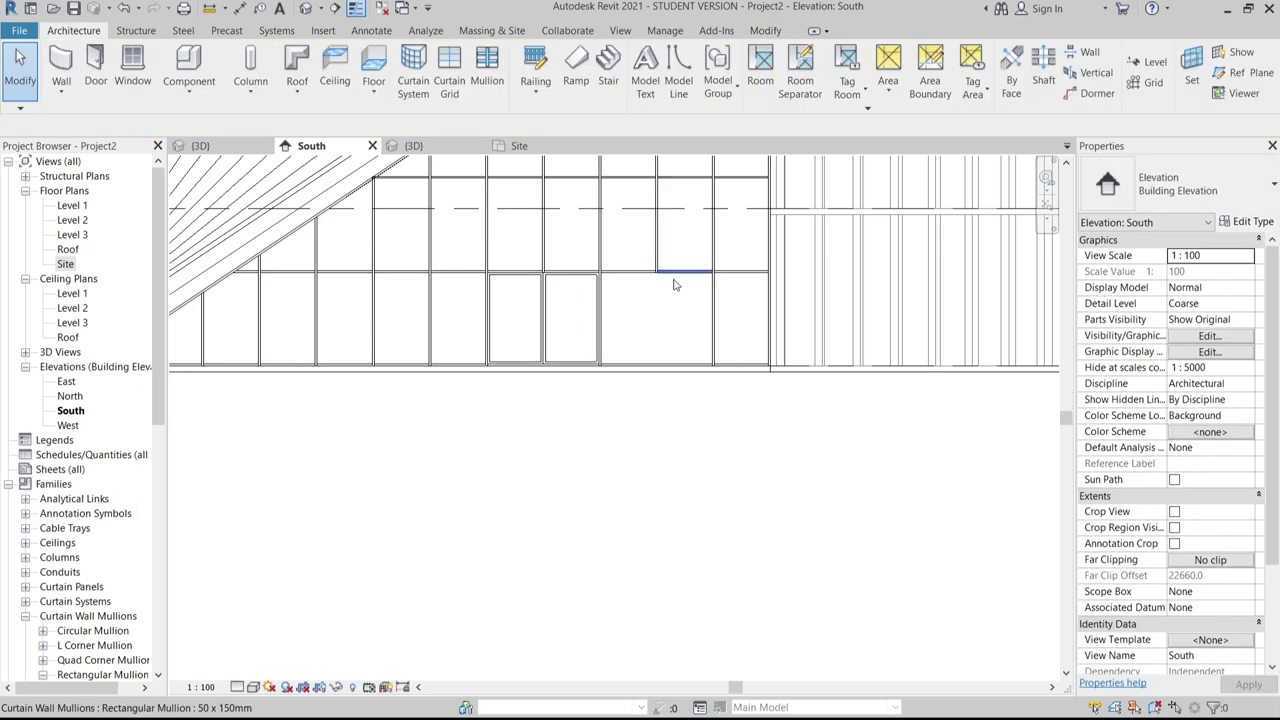
Change the other merged ground-level panel, beside the new door, to the M_Door-Curtain-Wall-Double-Storefront type
left_click(676, 286)
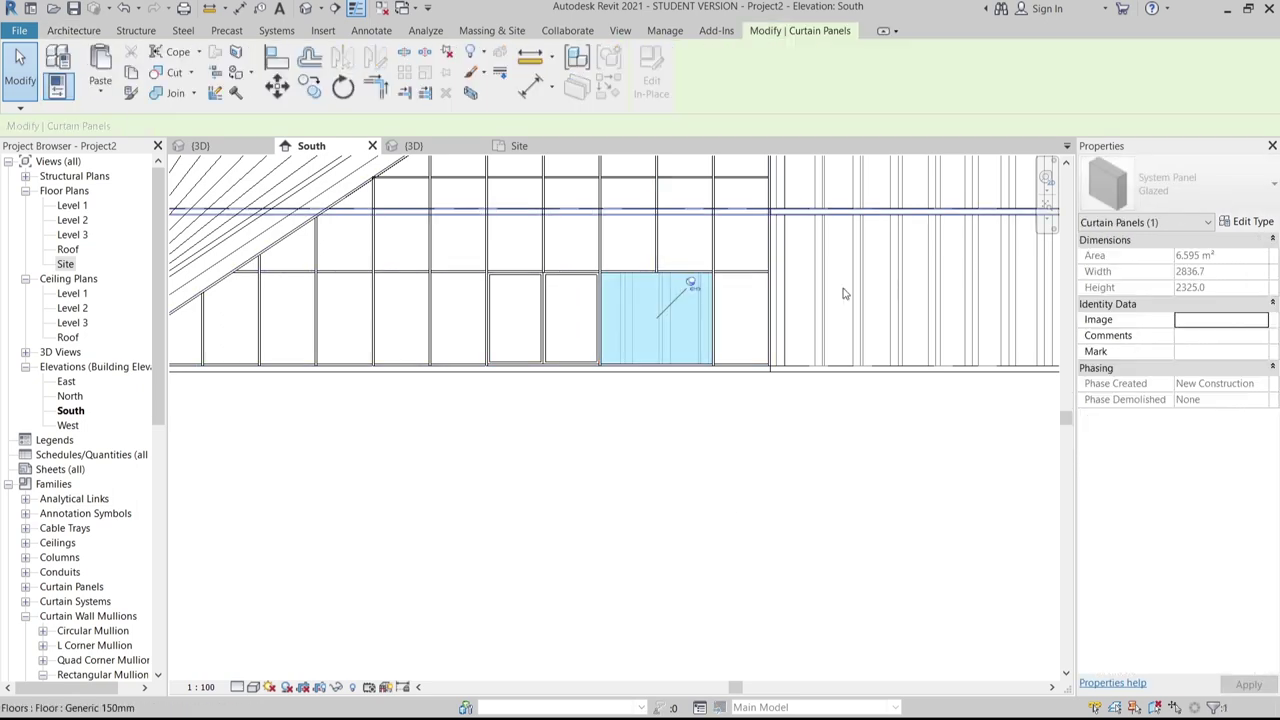
left_click(1205, 192)
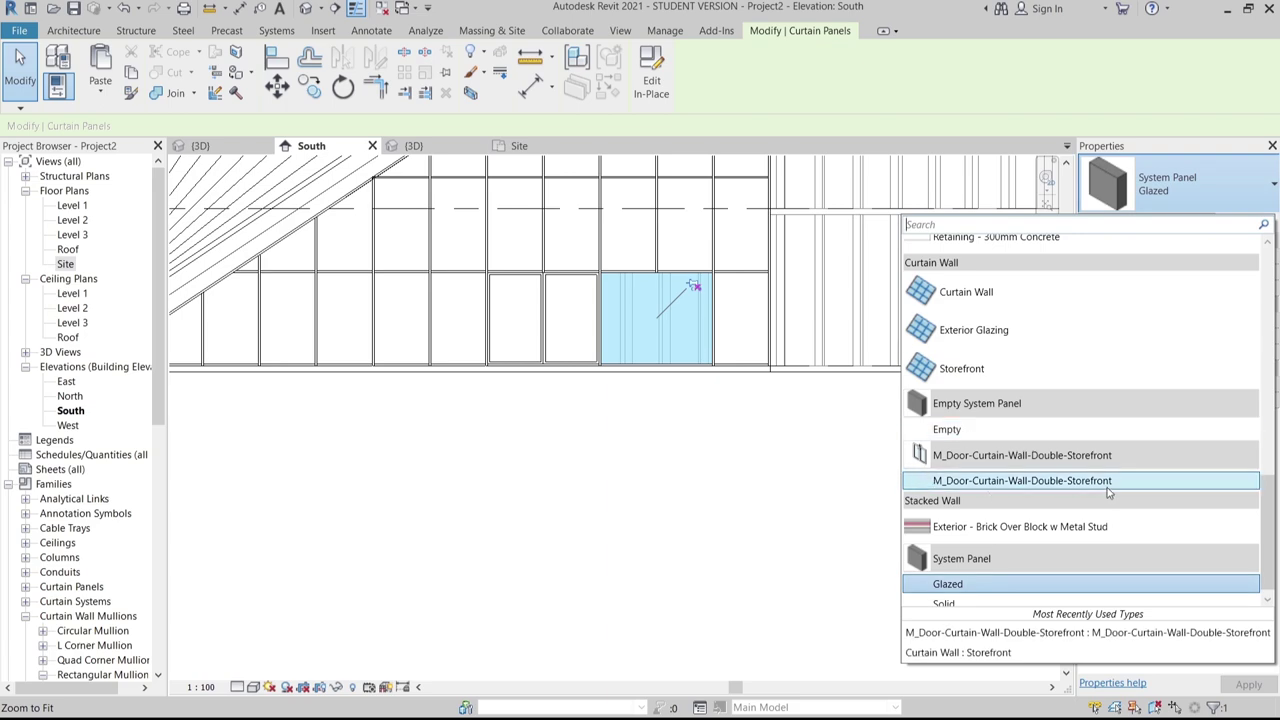
left_click(1050, 481)
left_click(706, 508)
scroll(768, 500, "down", 4)
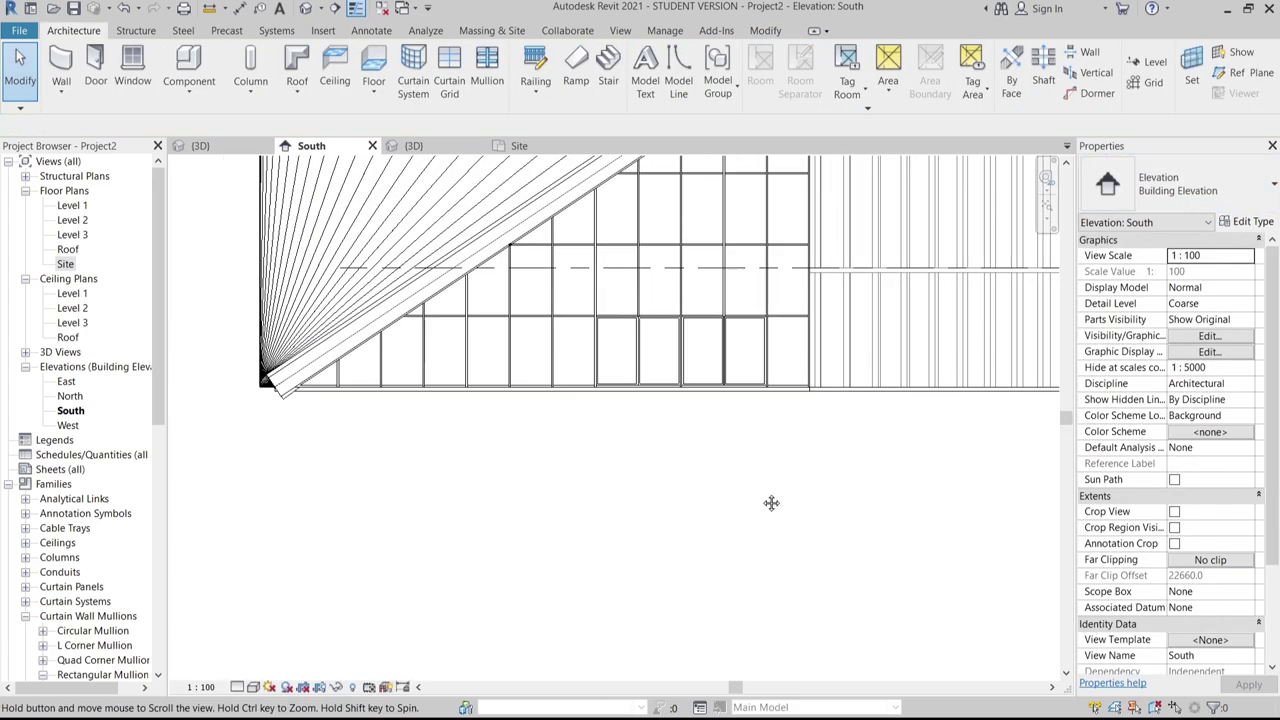
scroll(669, 420, "up", 4)
scroll(491, 590, "down", 4)
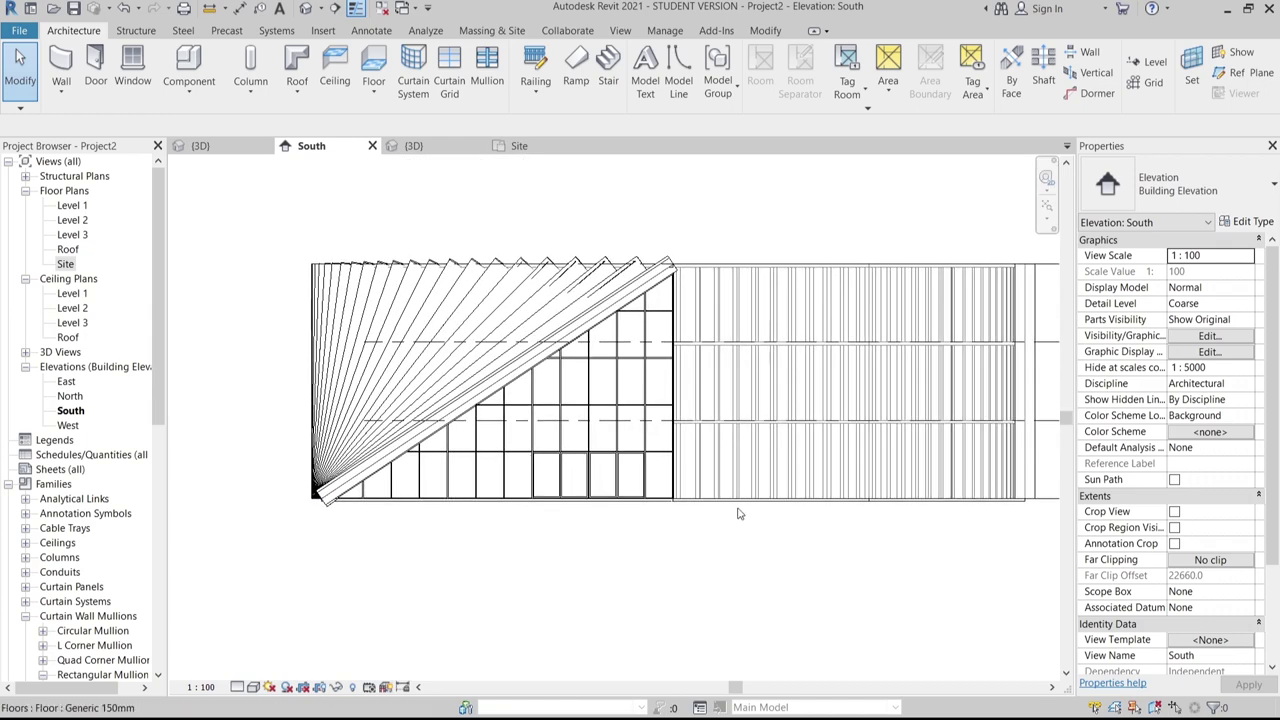
Set the 3D view's detail level to Fine and inspect the storefront doors and the building's open inner side
left_click(413, 145)
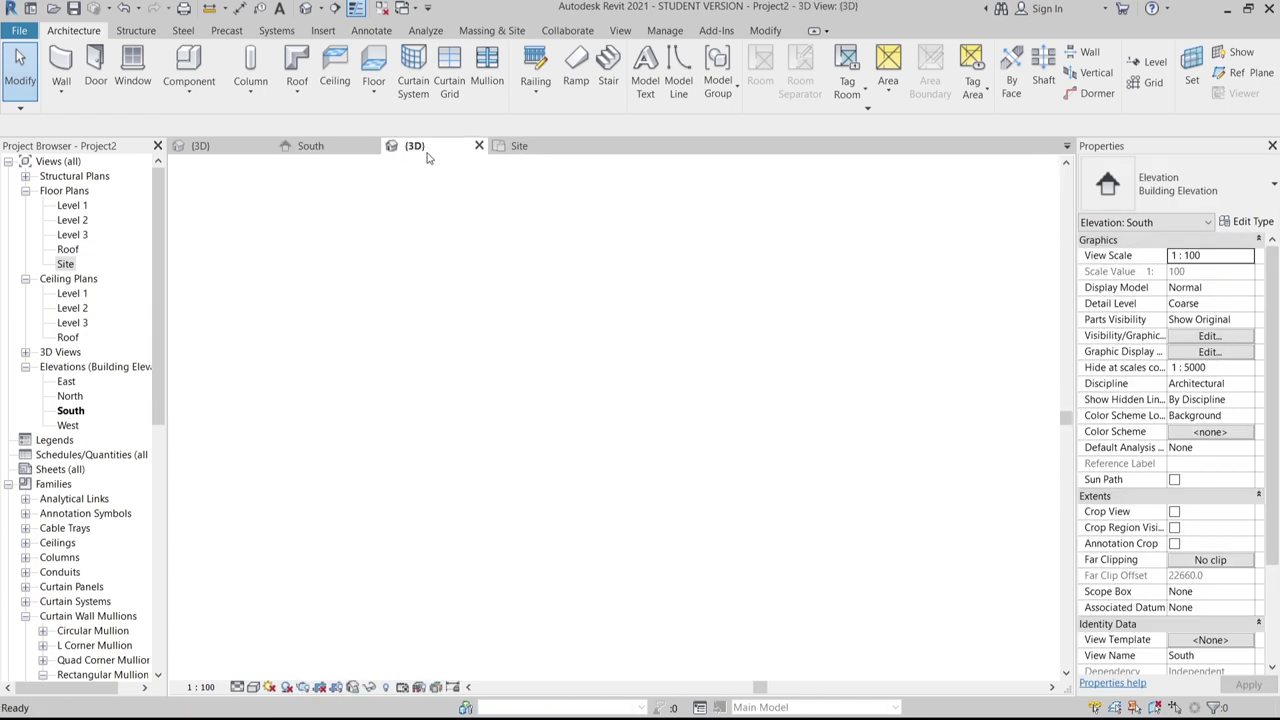
middle_click_drag(700, 540, 547, 578, "shift")
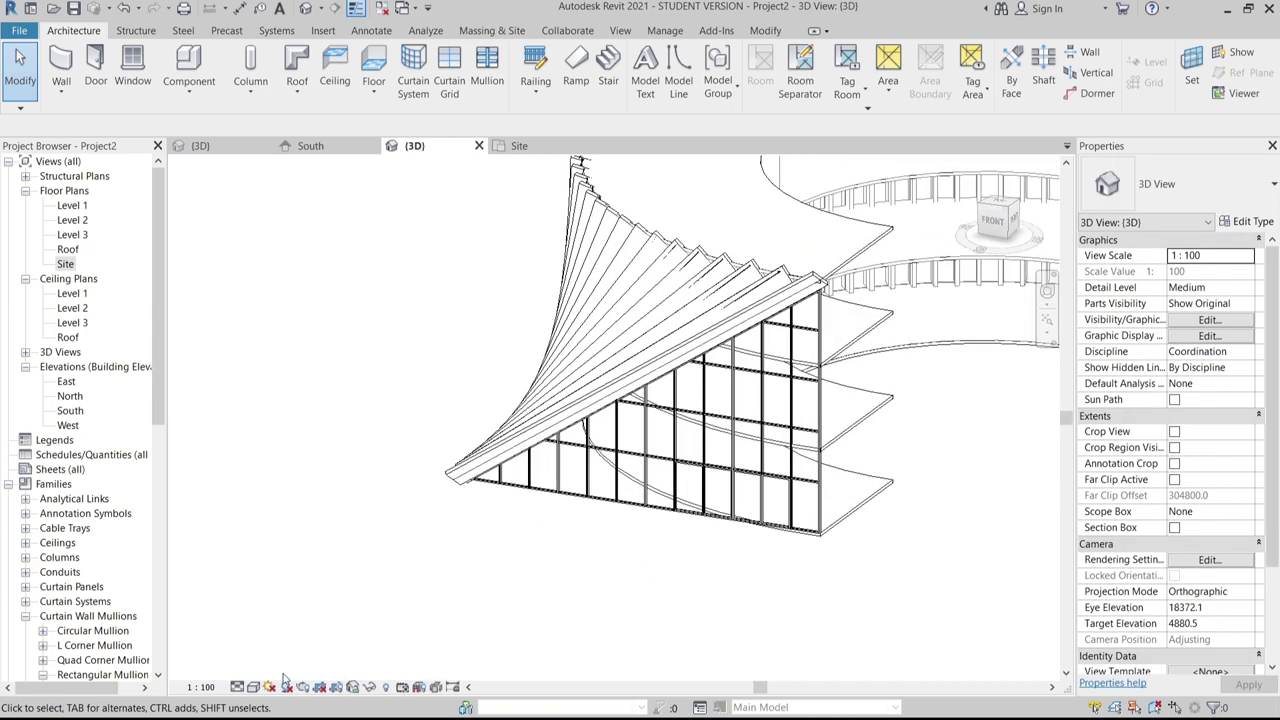
left_click(237, 687)
left_click(252, 668)
scroll(712, 393, "up", 4)
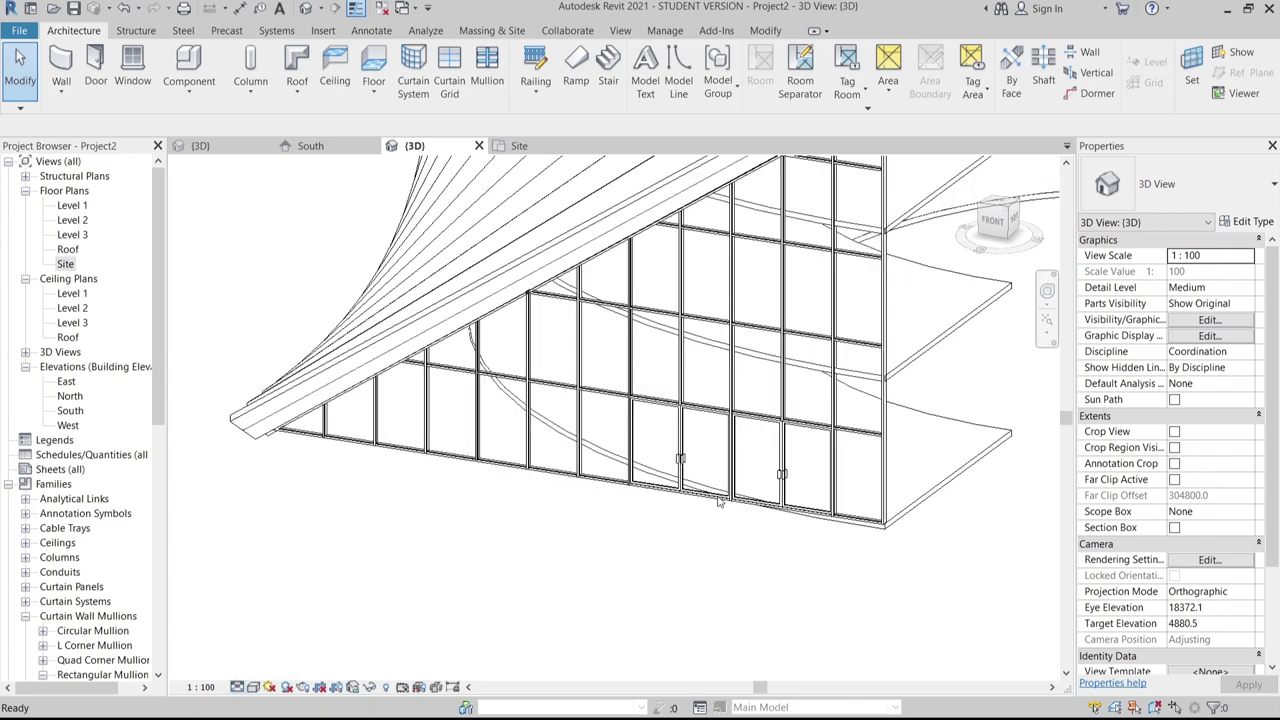
scroll(712, 393, "down", 6)
middle_click_drag(880, 487, 700, 420, "shift")
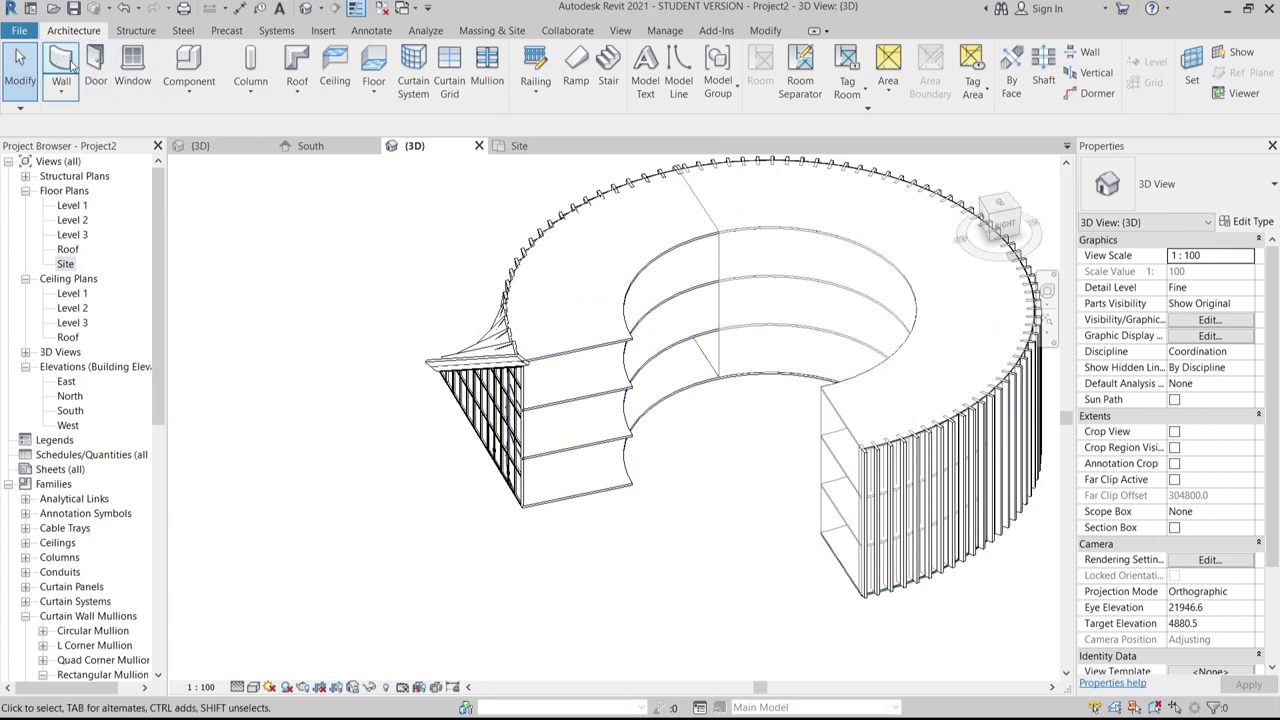
Place 12000 mm high Generic - 200mm walls along the inner arc and across both open ends of the building
left_click(64, 62)
left_click(660, 92)
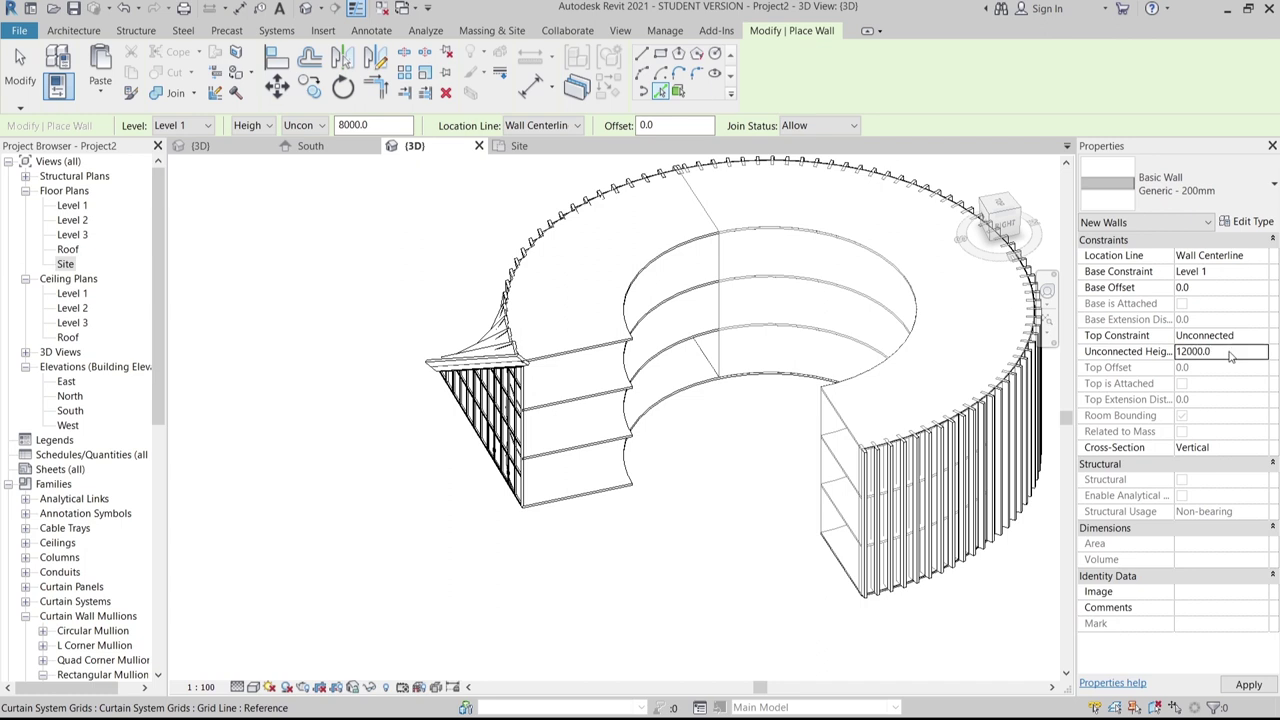
left_click(650, 490)
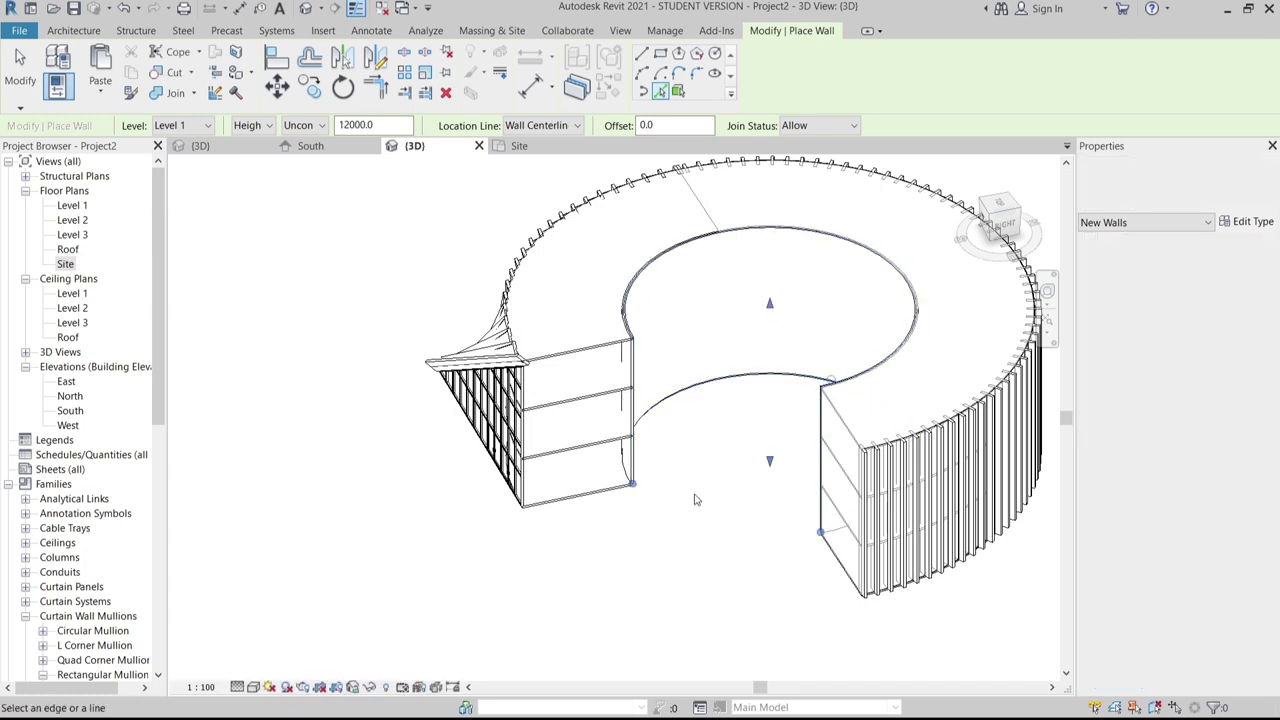
left_click(576, 496)
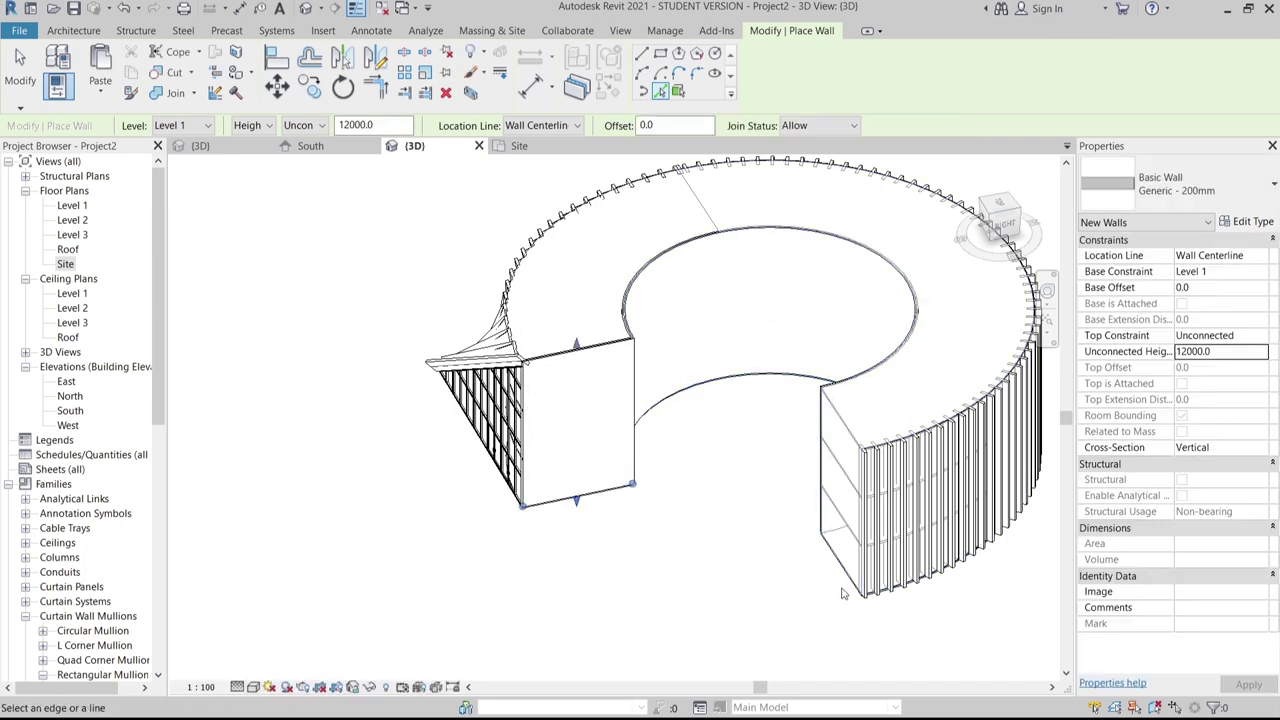
key("Escape")
key("Escape")
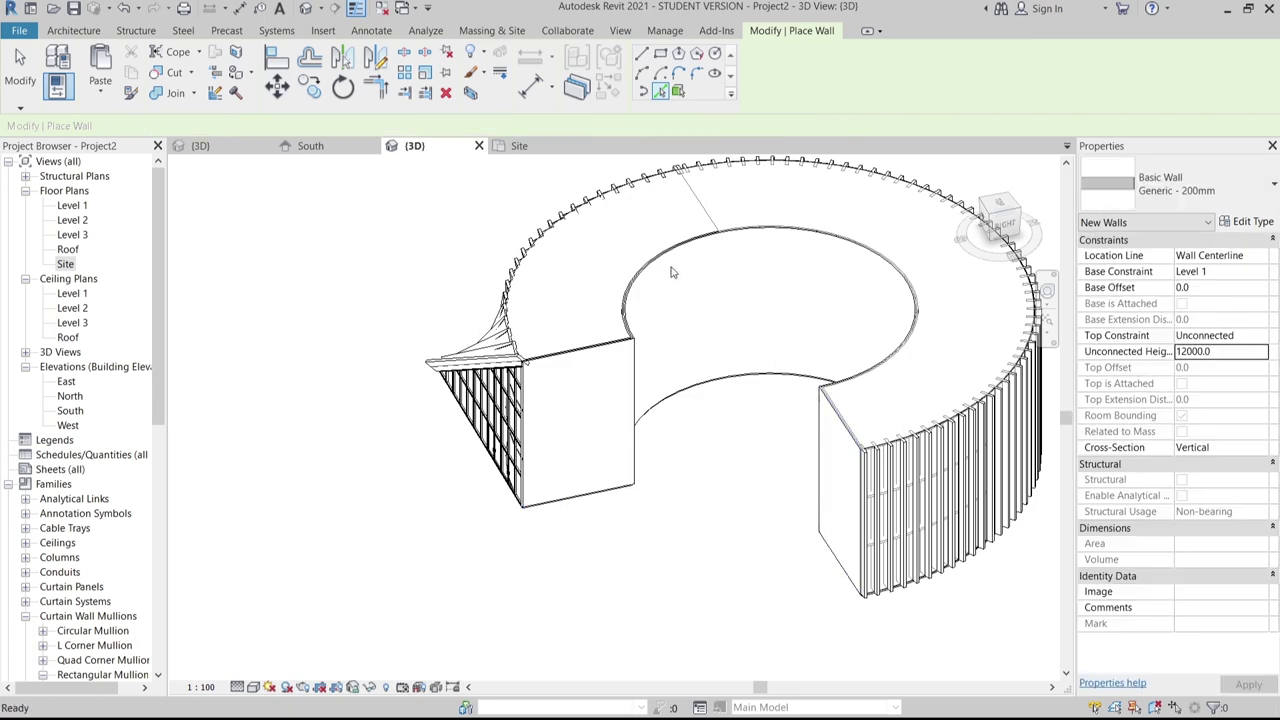
Change the inner curved wall and the end wall farther from the triangular storefront to the Storefront curtain wall type
left_click(783, 309)
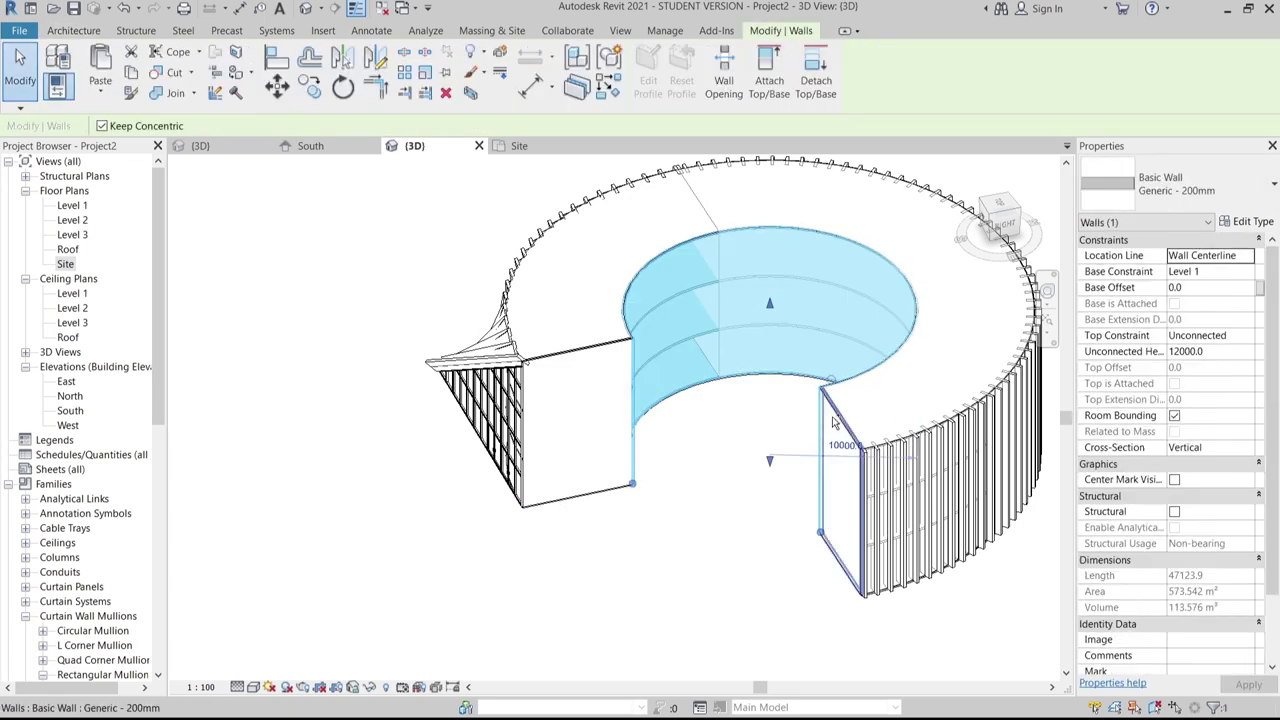
left_click(828, 423, "ctrl")
left_click(1175, 184)
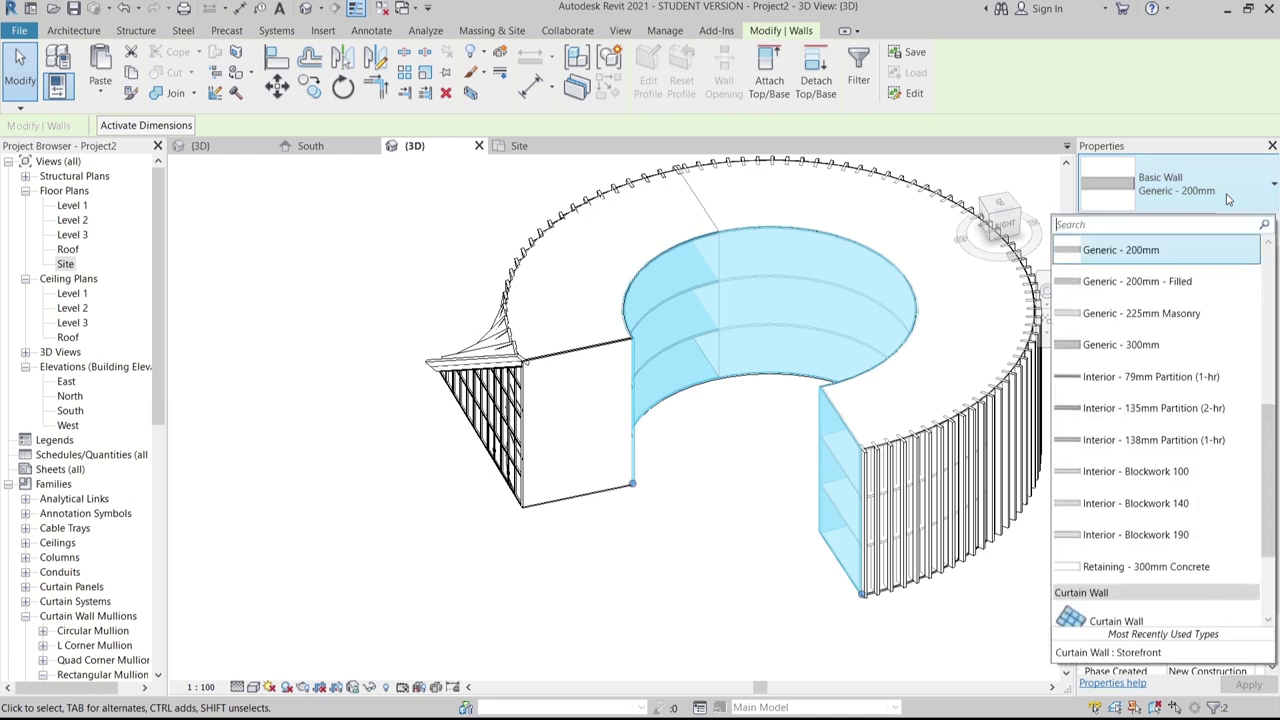
scroll(1131, 497, "down", 3)
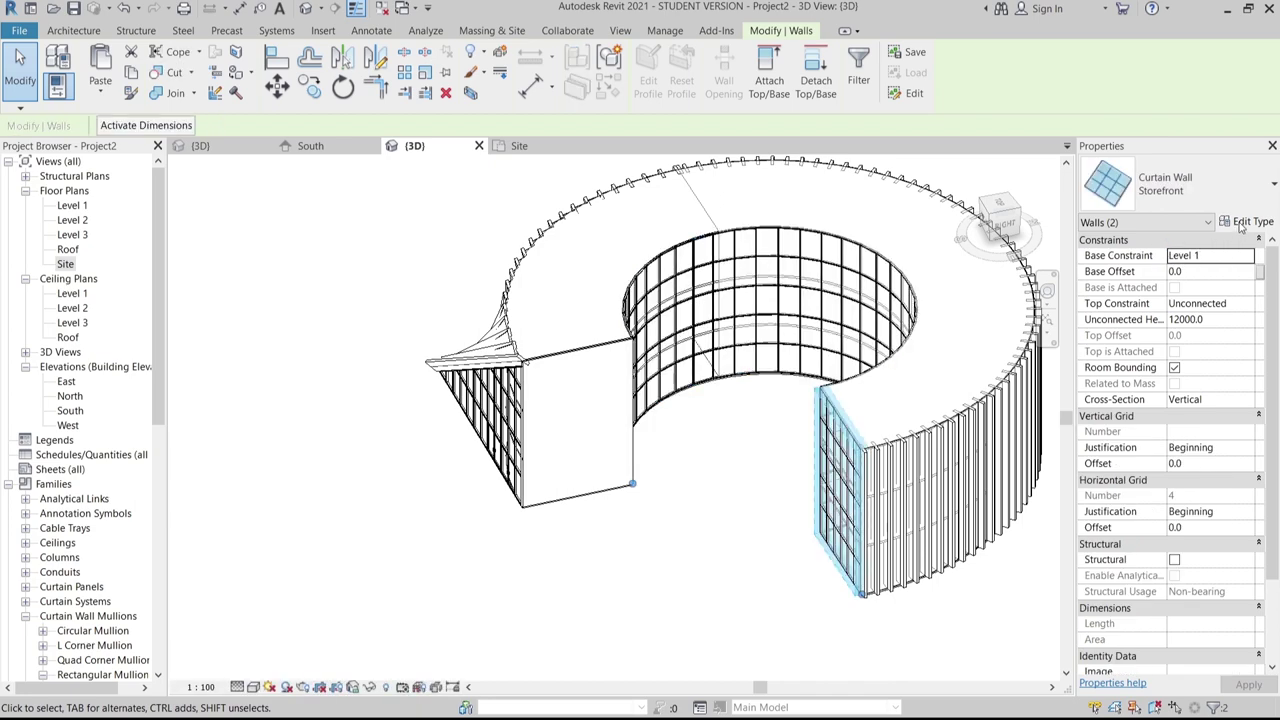
Duplicate the curtain wall type of the two selected walls as Storefront 2
left_click(1240, 223)
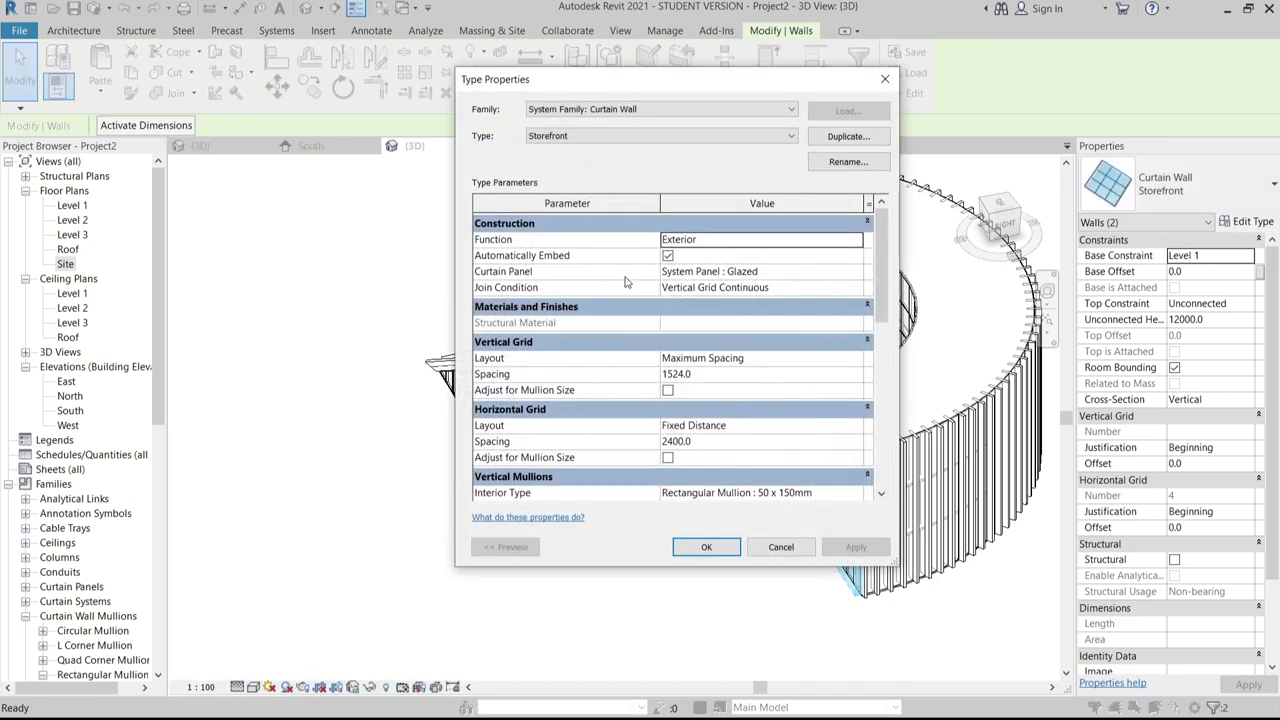
left_click(848, 138)
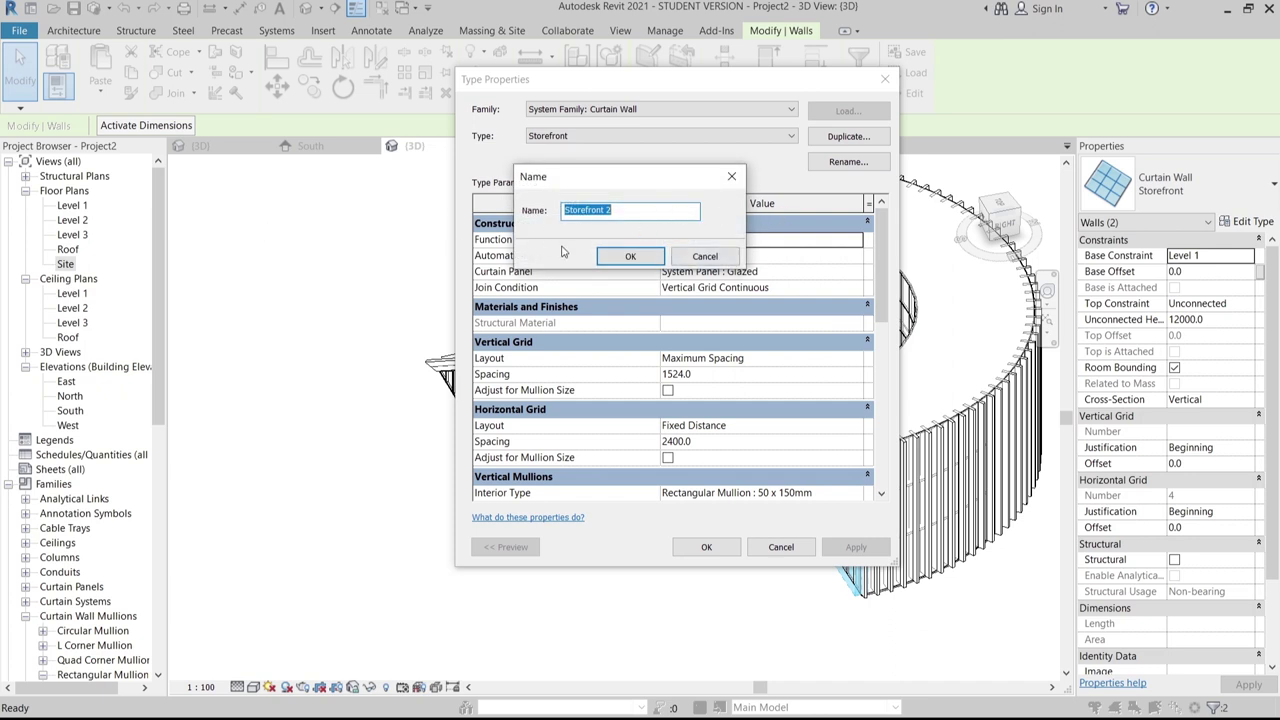
left_click(617, 256)
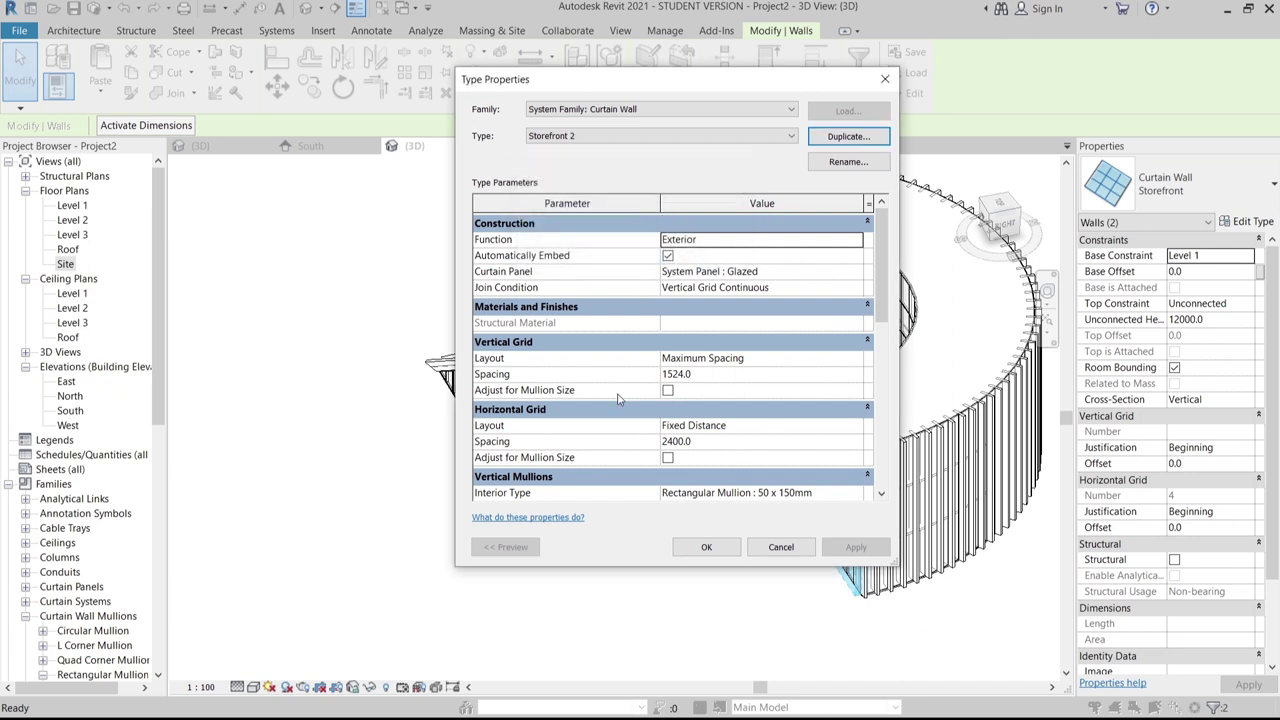
Set Storefront 2's vertical grid spacing to 1000 and horizontal grid layout to None, and delete the leftover gridlines
left_click(790, 376)
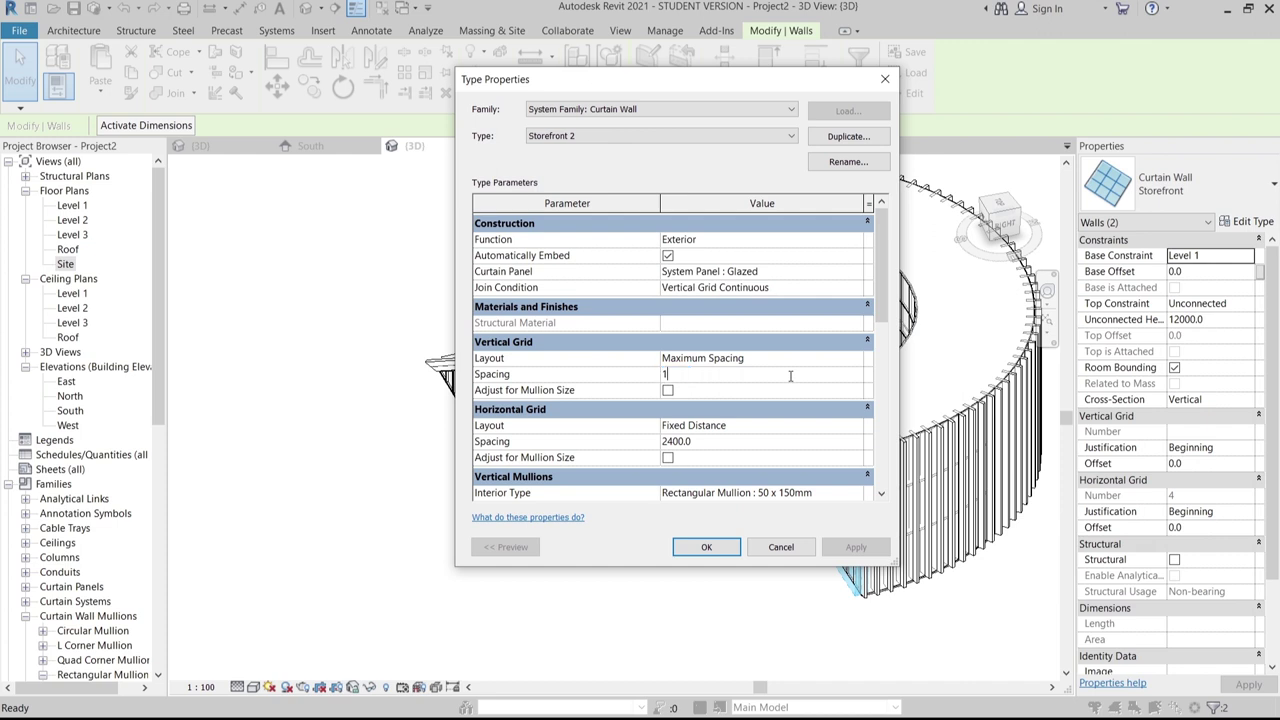
left_click(855, 427)
left_click(780, 441)
scroll(803, 440, "down", 3)
scroll(716, 393, "up", 3)
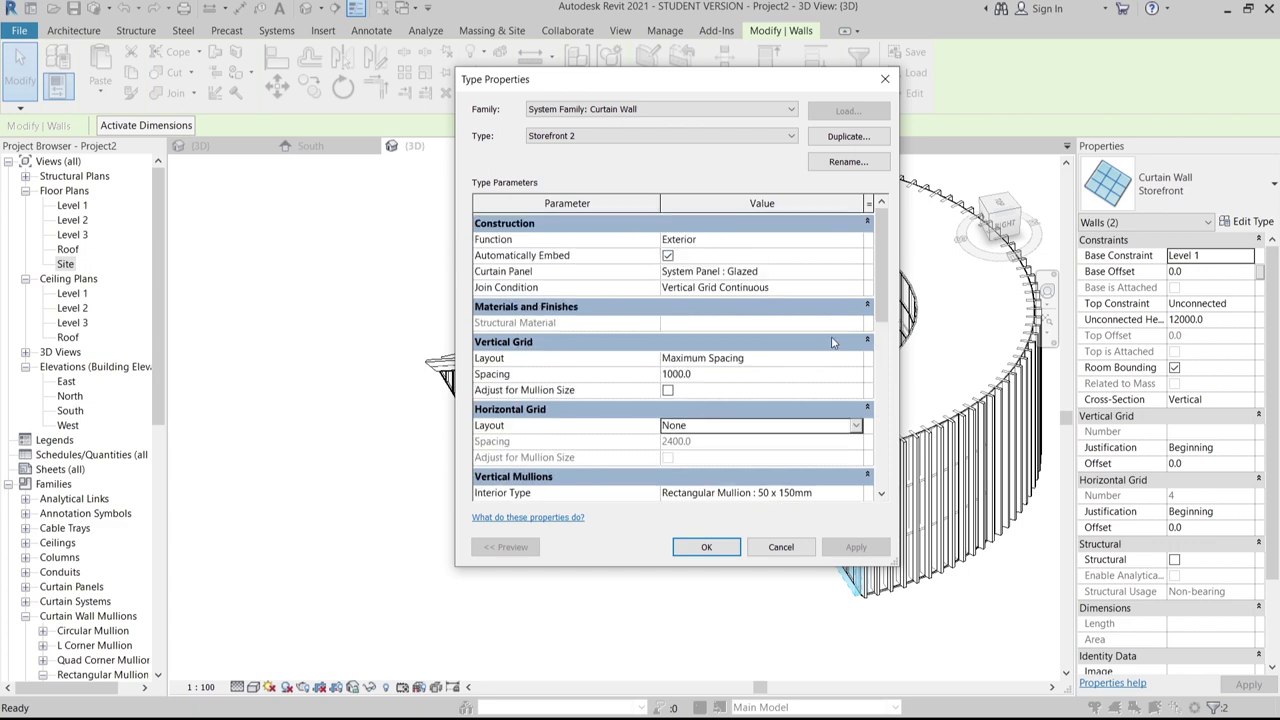
left_click(706, 547)
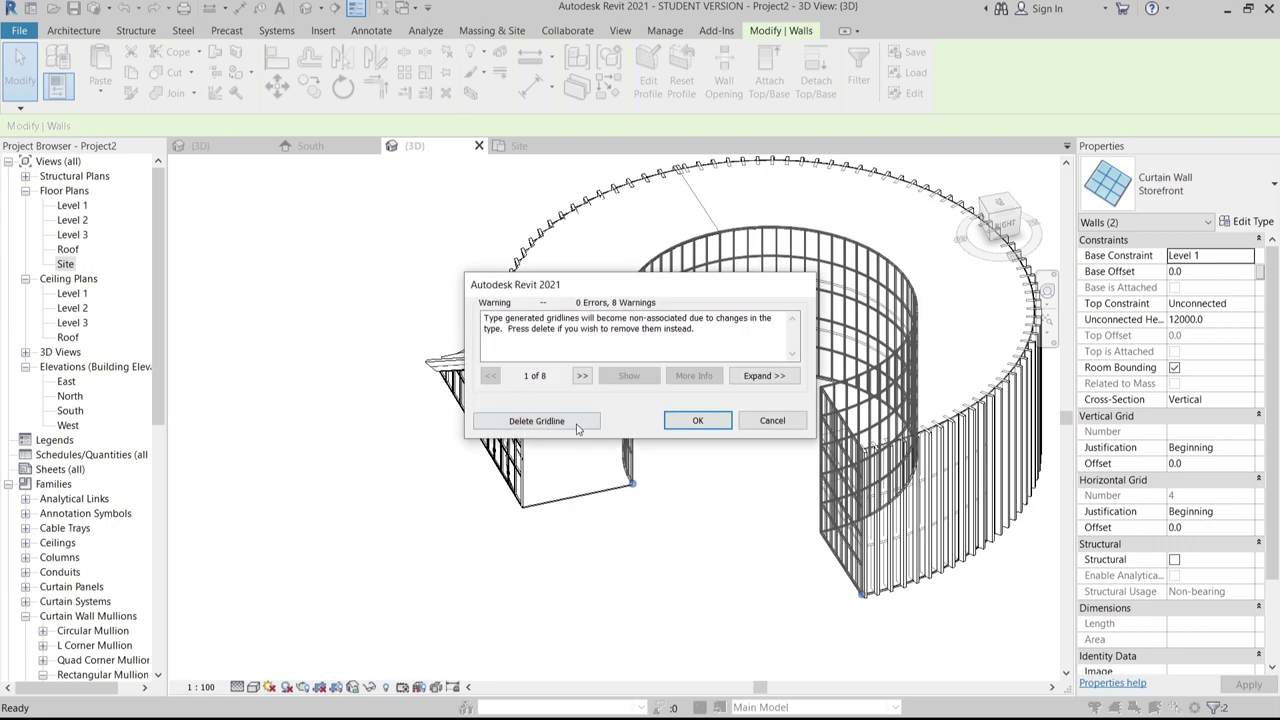
key("Return")
Change the flat end wall farther from the triangular storefront back to Basic Wall Generic - 200mm
middle_click_drag(694, 566, 843, 574, "shift")
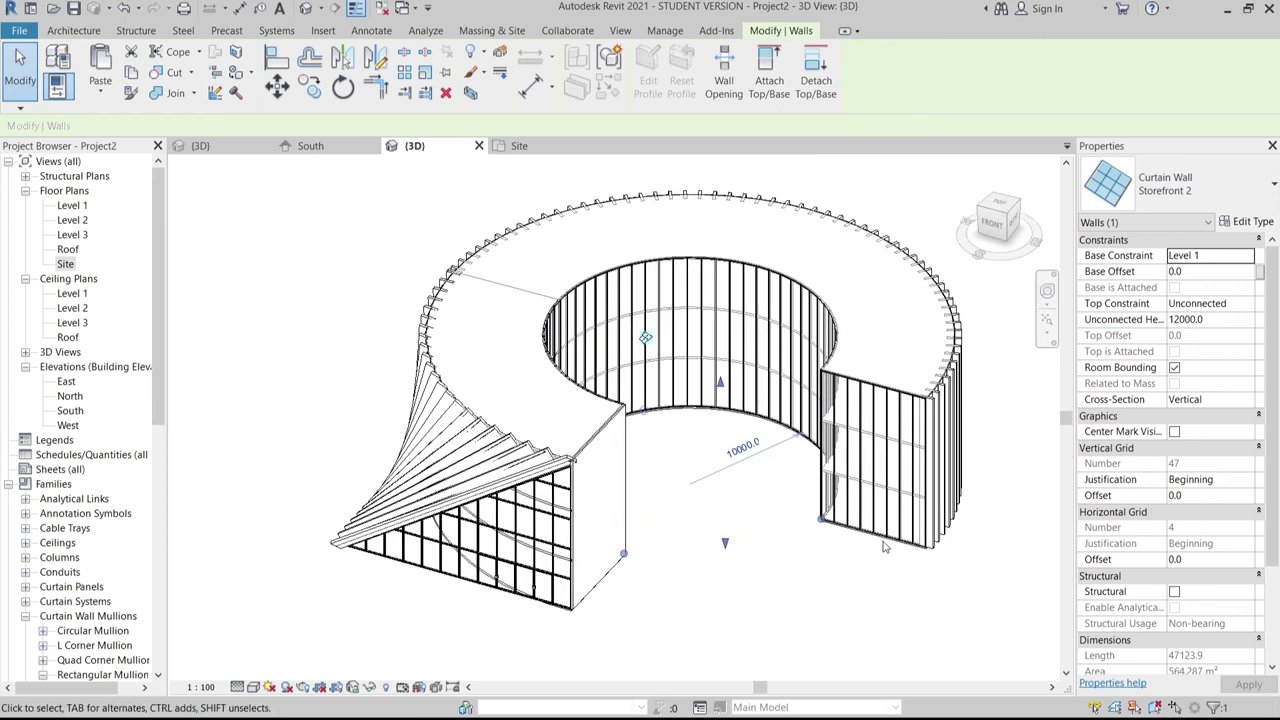
scroll(898, 471, "up", 2)
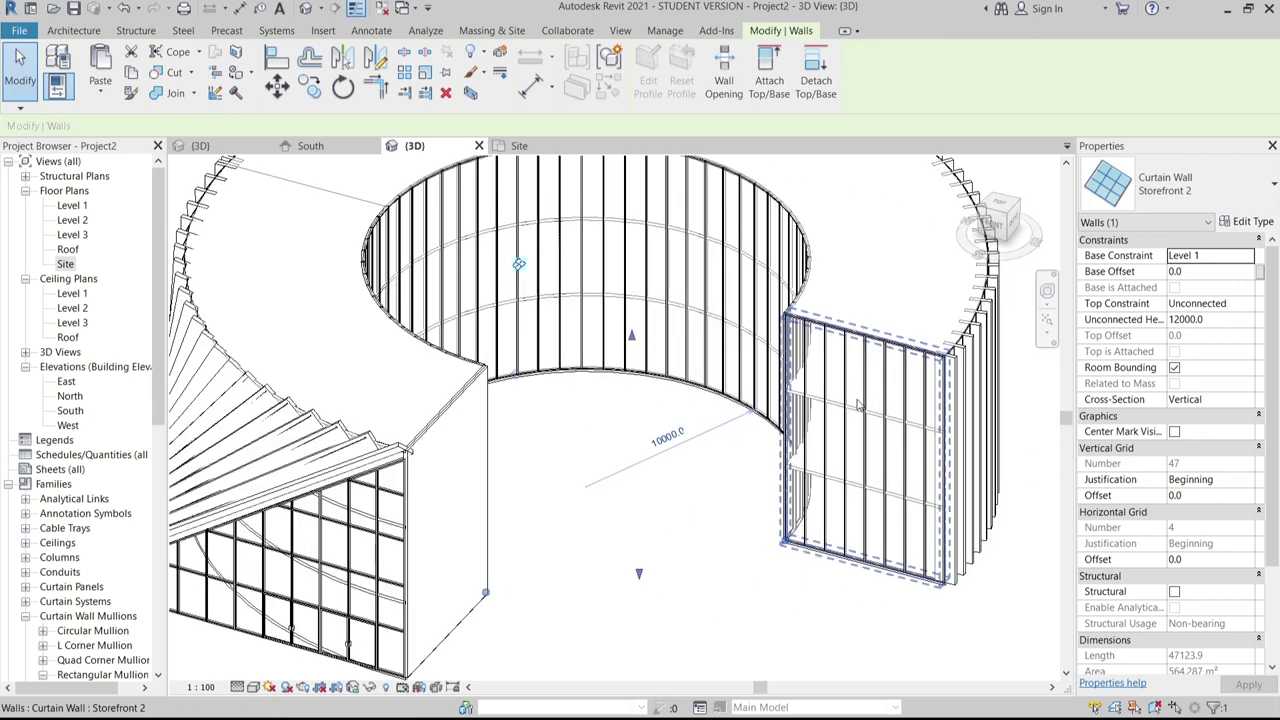
left_click(868, 345)
left_click(1235, 198)
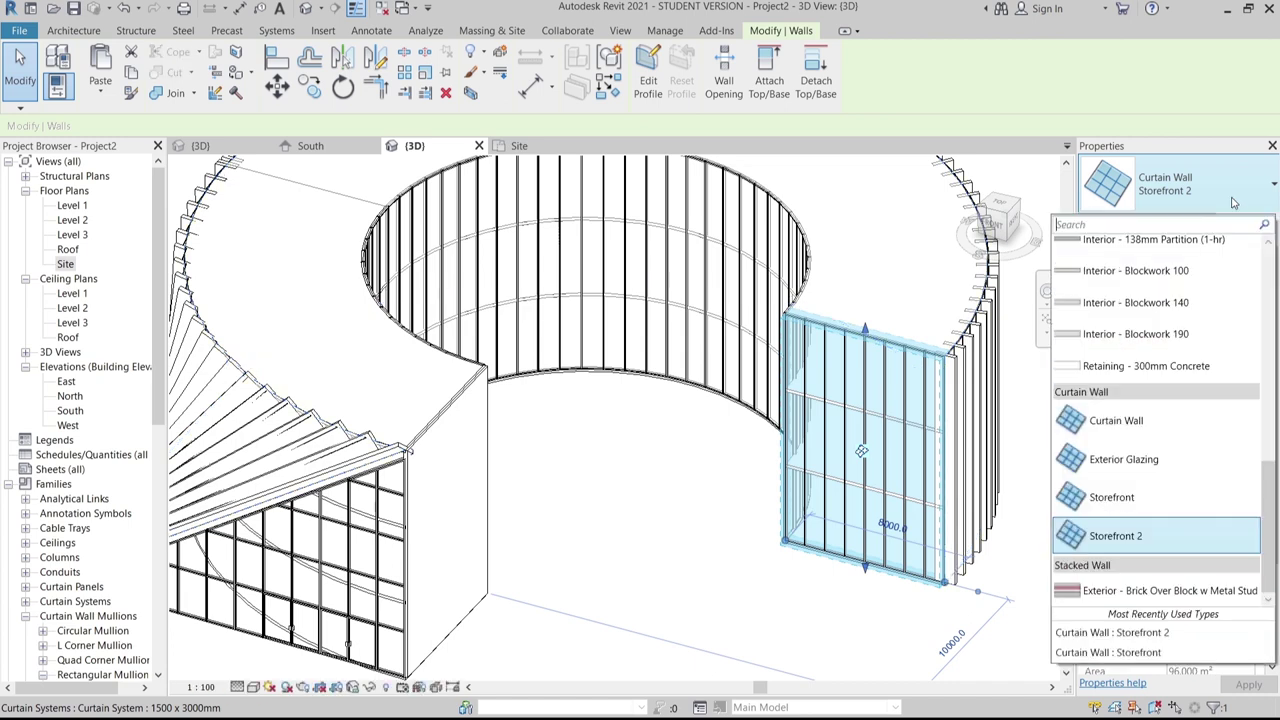
scroll(1120, 378, "up", 3)
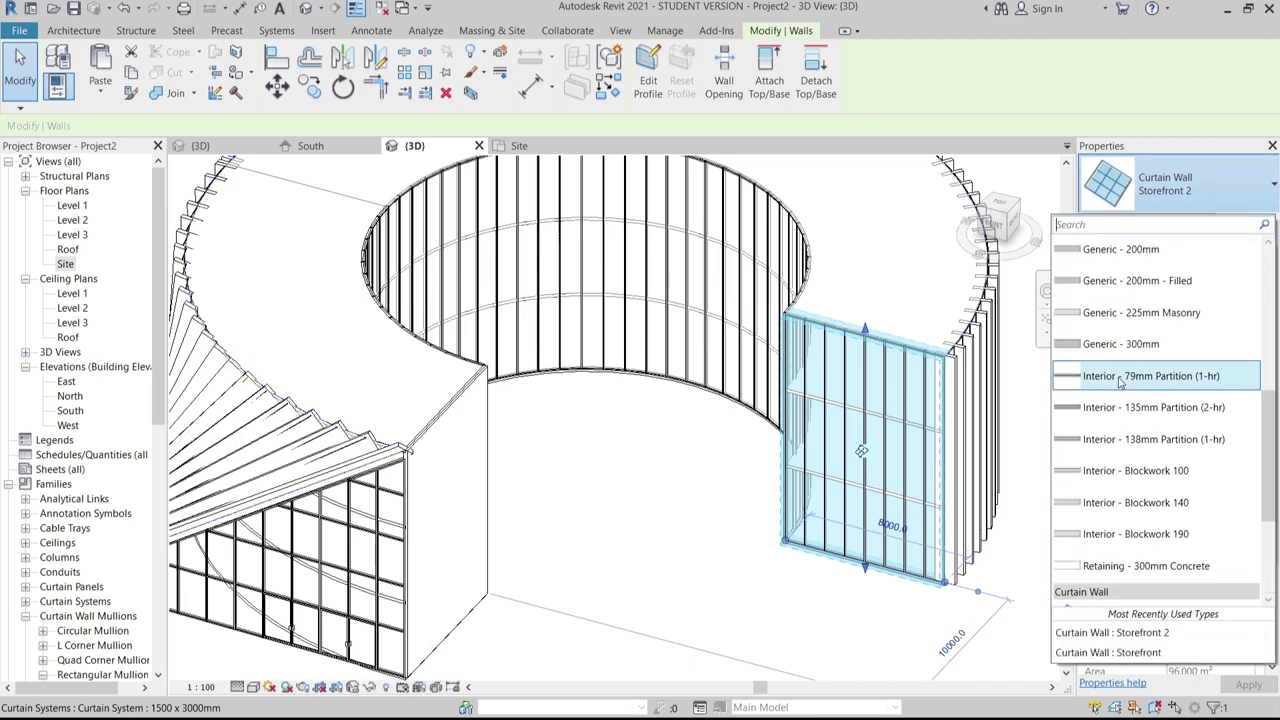
scroll(1120, 378, "up", 2)
left_click(1125, 289)
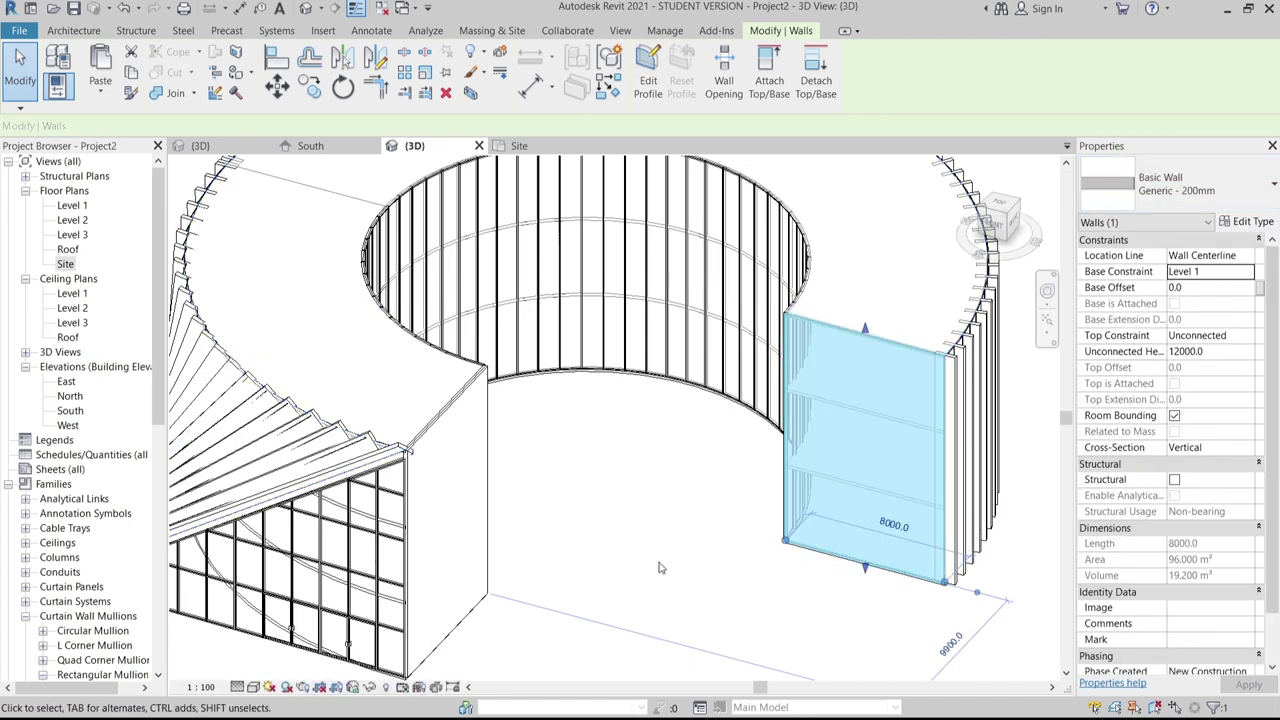
left_click(658, 568)
Change the end wall beside the triangular storefront to the Storefront 2 curtain wall type and delete its leftover horizontal gridlines
middle_click_drag(658, 568, 514, 409, "shift")
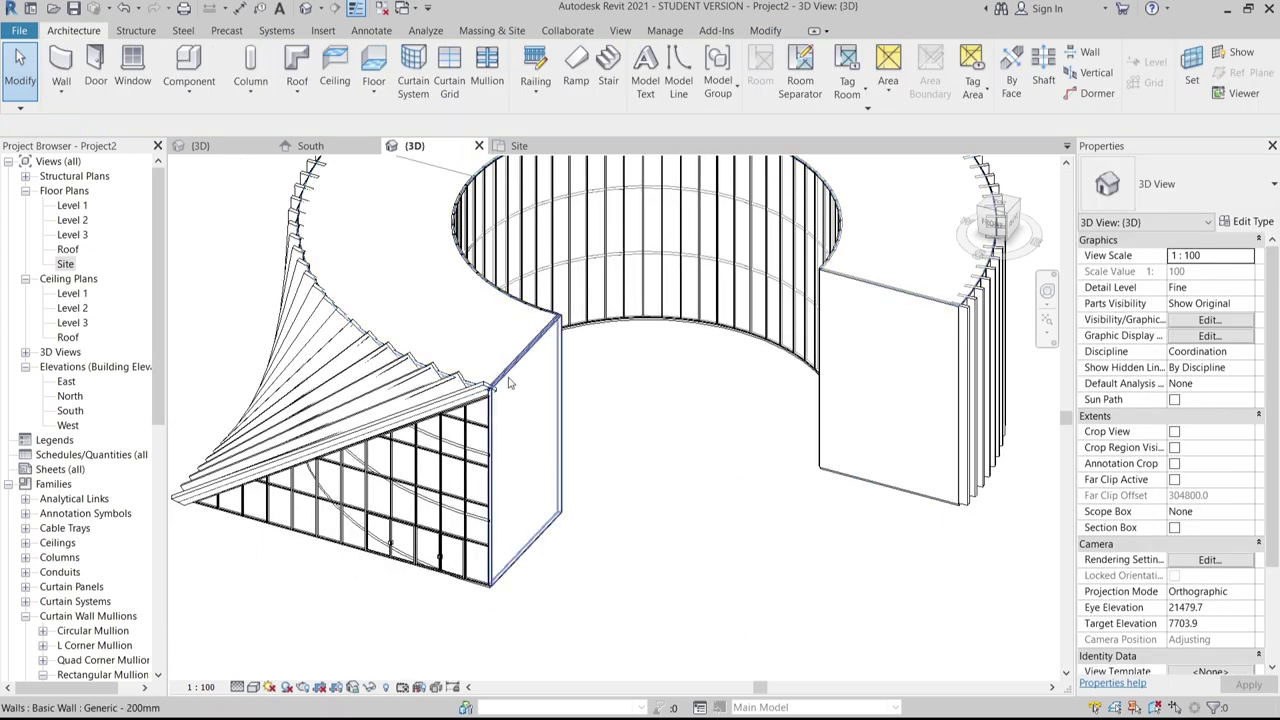
left_click(508, 383)
left_click(1176, 184)
scroll(1180, 555, "down", 1)
left_click(1116, 571)
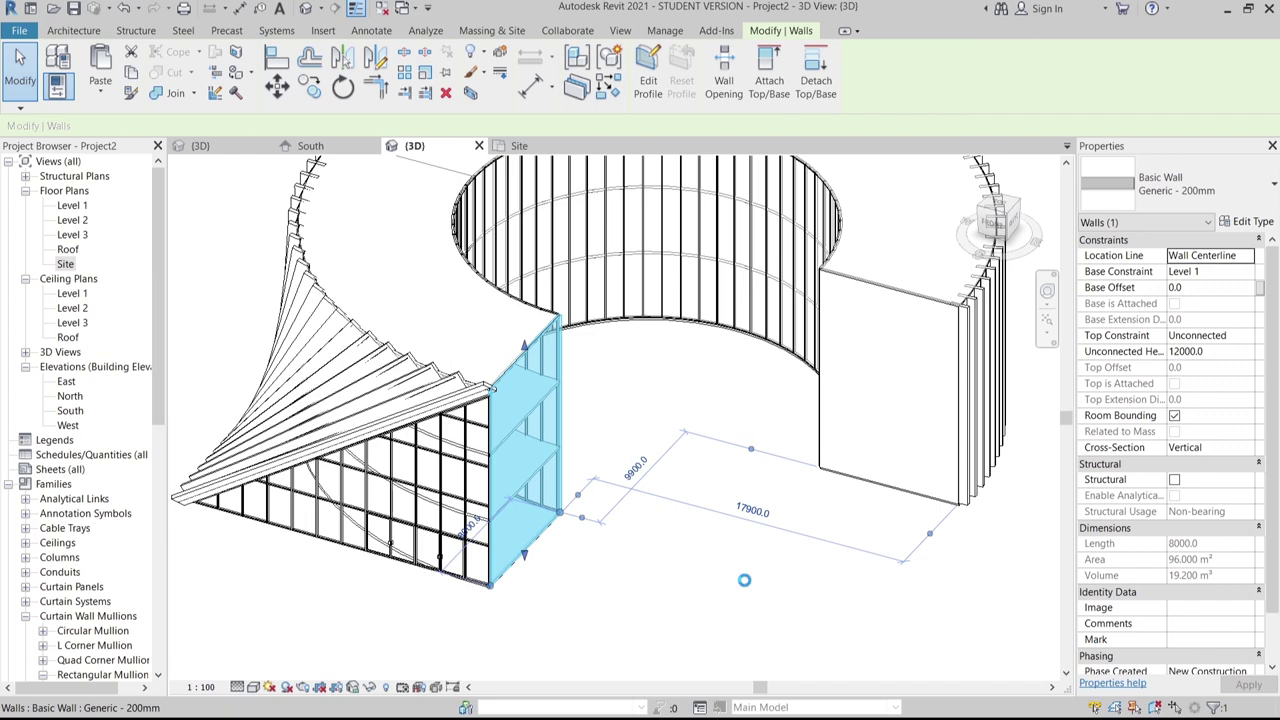
left_click(1260, 192)
left_click(985, 532)
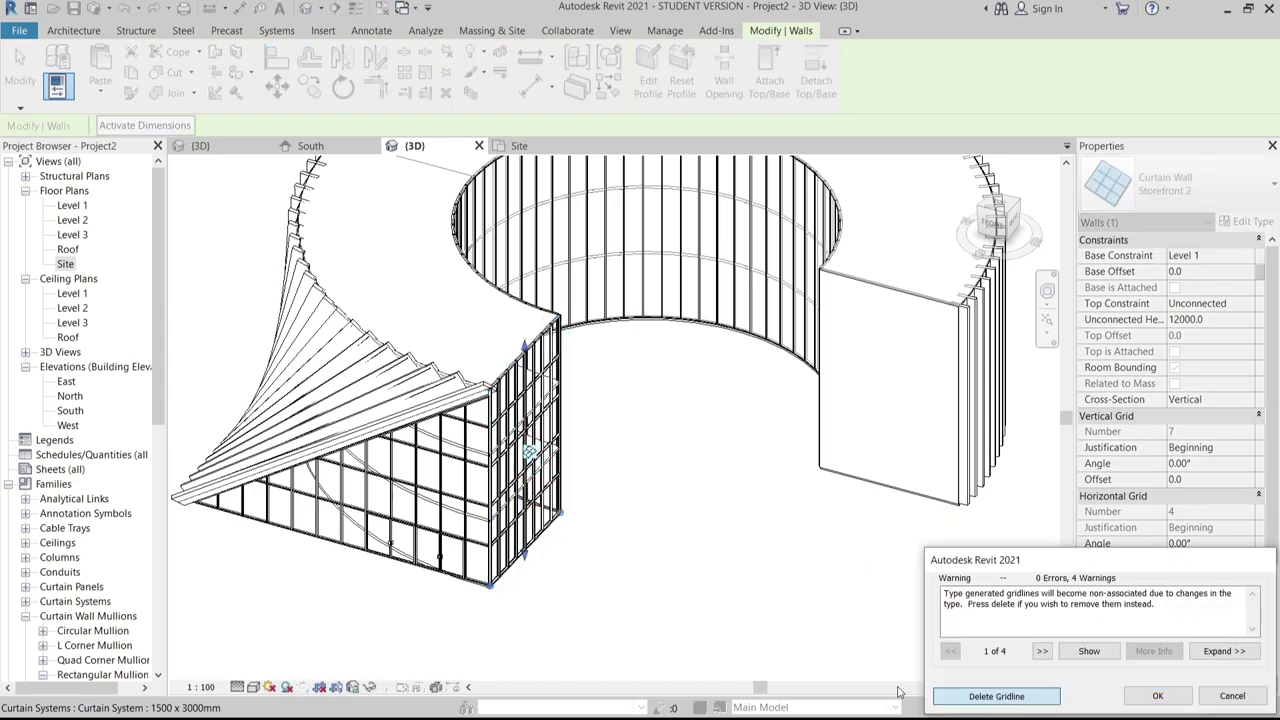
left_click(941, 694)
left_click(648, 569)
In the Site plan, start a Level 1 floor and pick the inner arc with a 2000 mm inward offset as its boundary
scroll(655, 569, "down", 1)
middle_click_drag(691, 569, 400, 357, "shift")
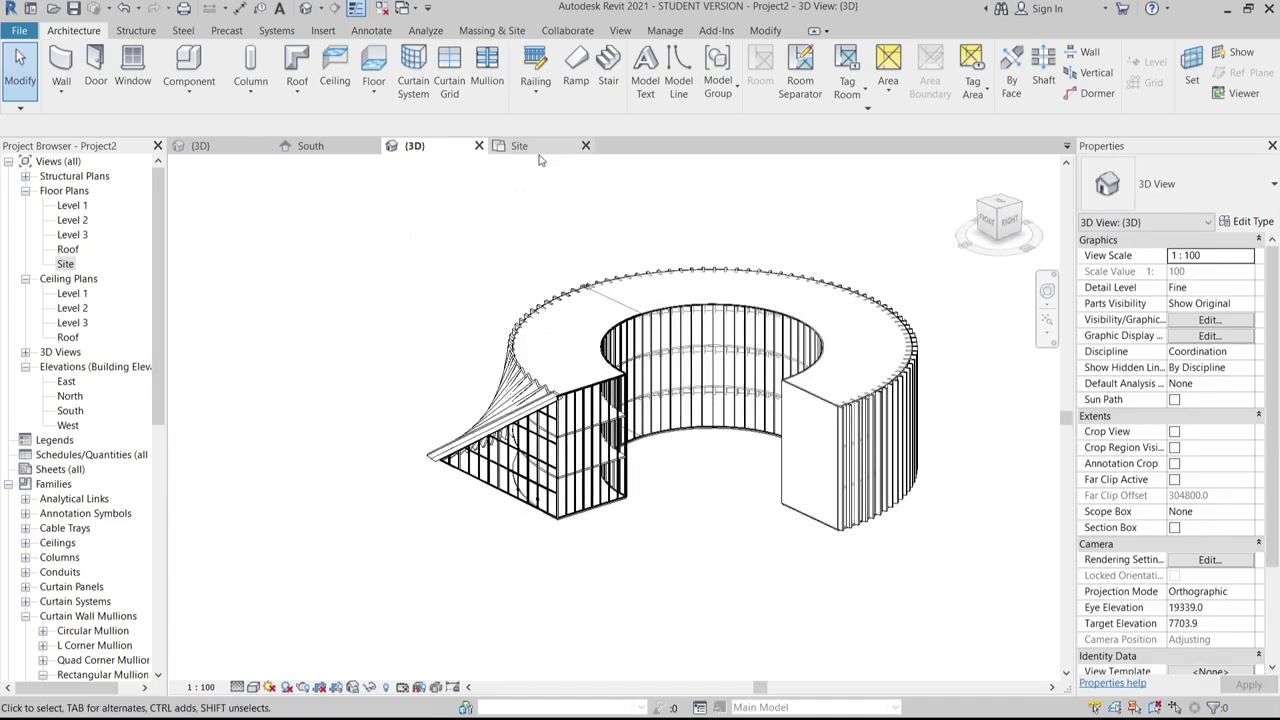
left_click(521, 146)
scroll(700, 386, "down", 5)
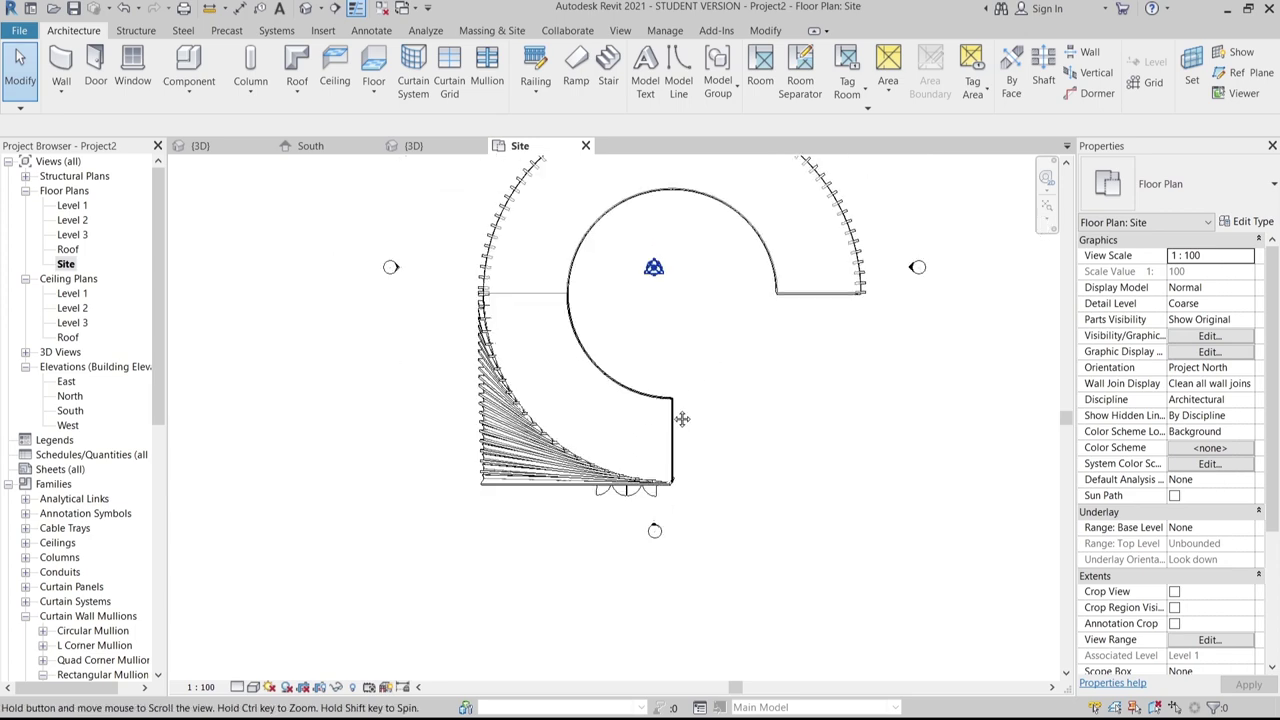
left_click(376, 64)
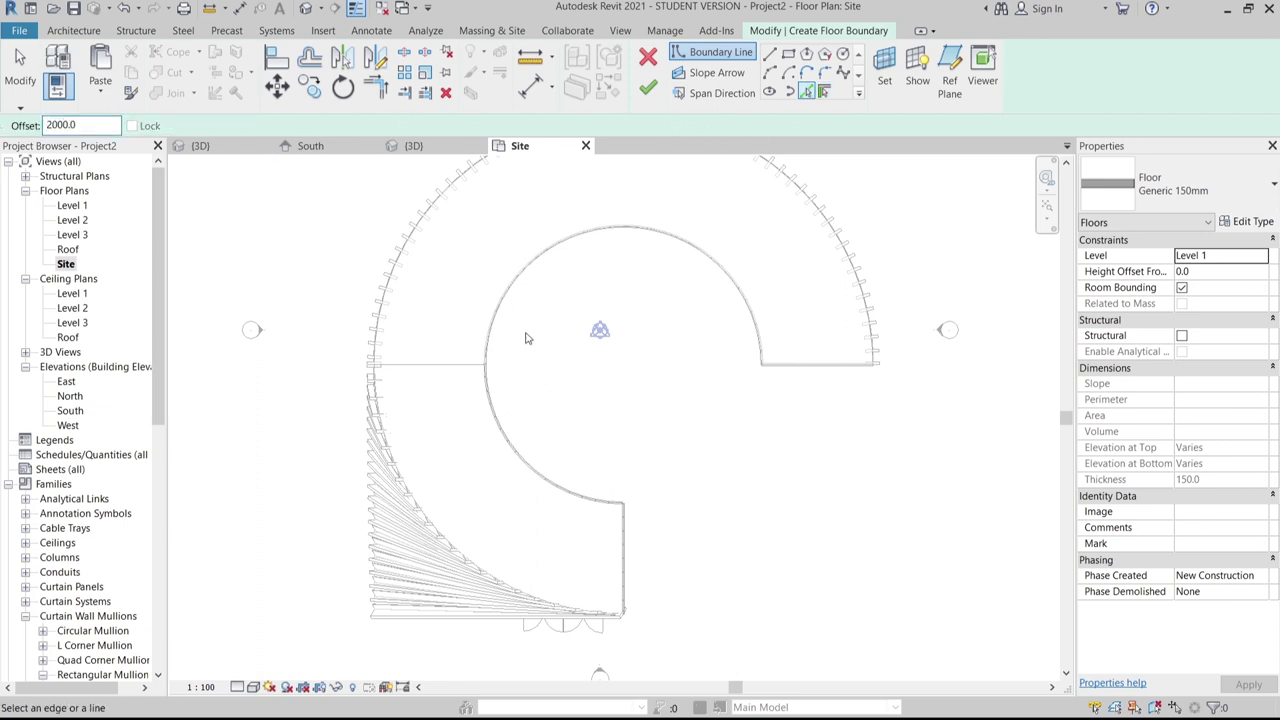
key("Return")
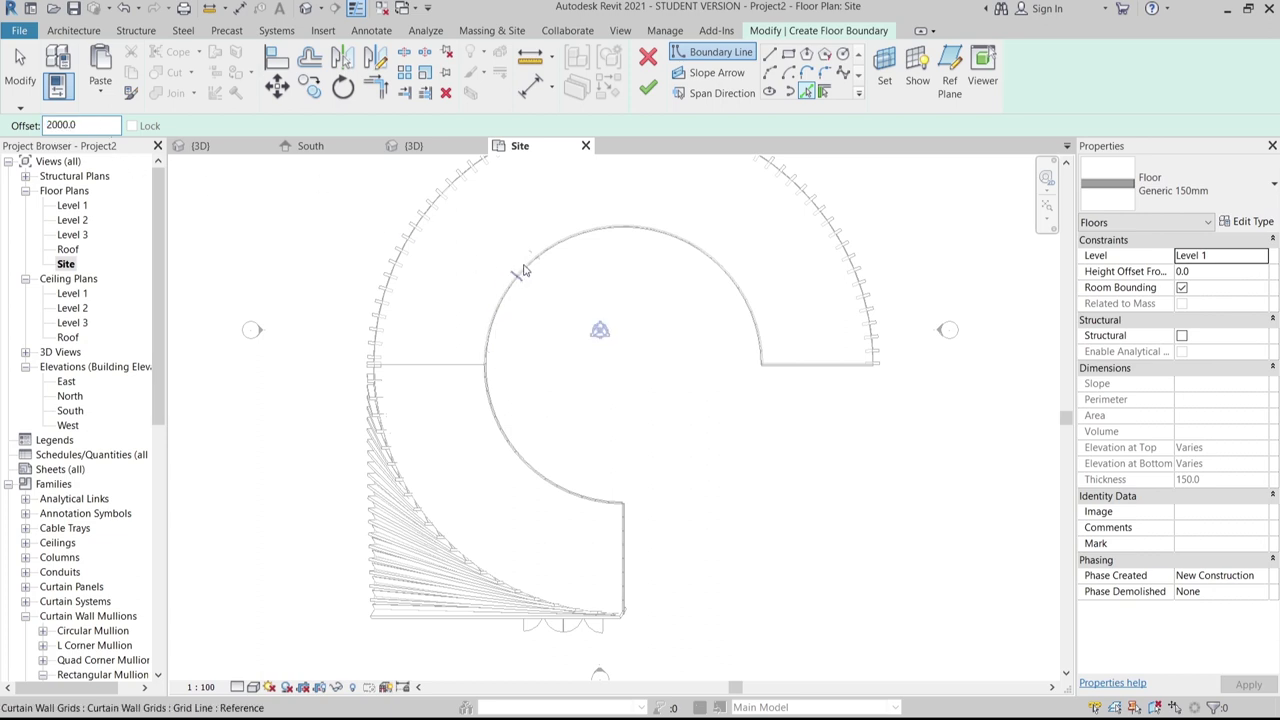
scroll(584, 228, "up", 4)
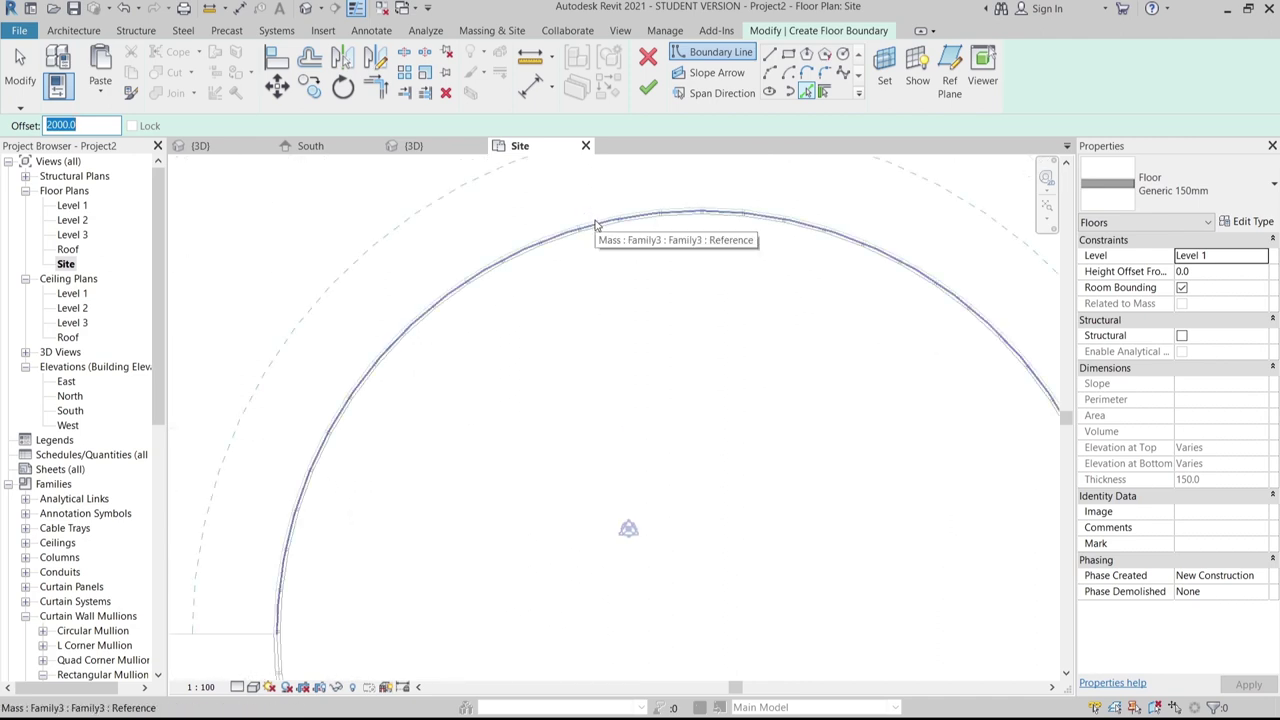
left_click(629, 254)
key("Return")
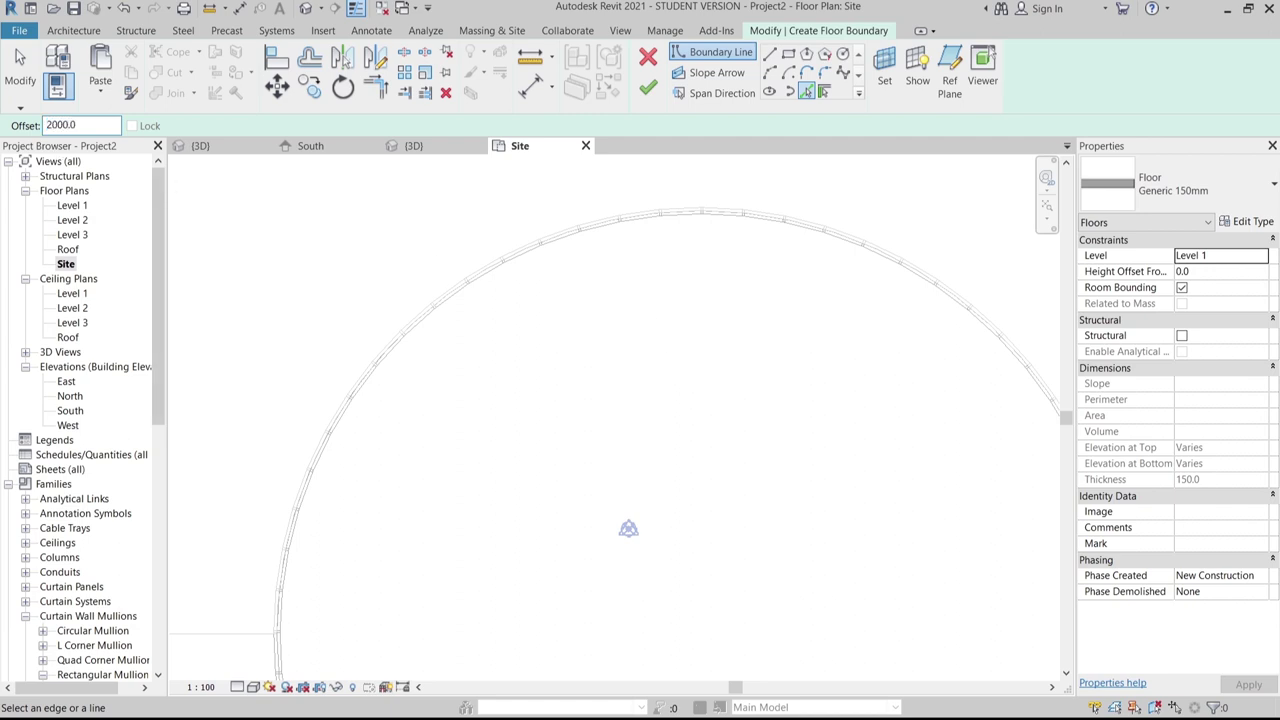
left_click(480, 289)
Extend the boundary arc into a full circle of 8000 mm radius and finish the Generic 150mm floor
scroll(603, 371, "down", 3)
key("Escape")
scroll(545, 409, "up", 2)
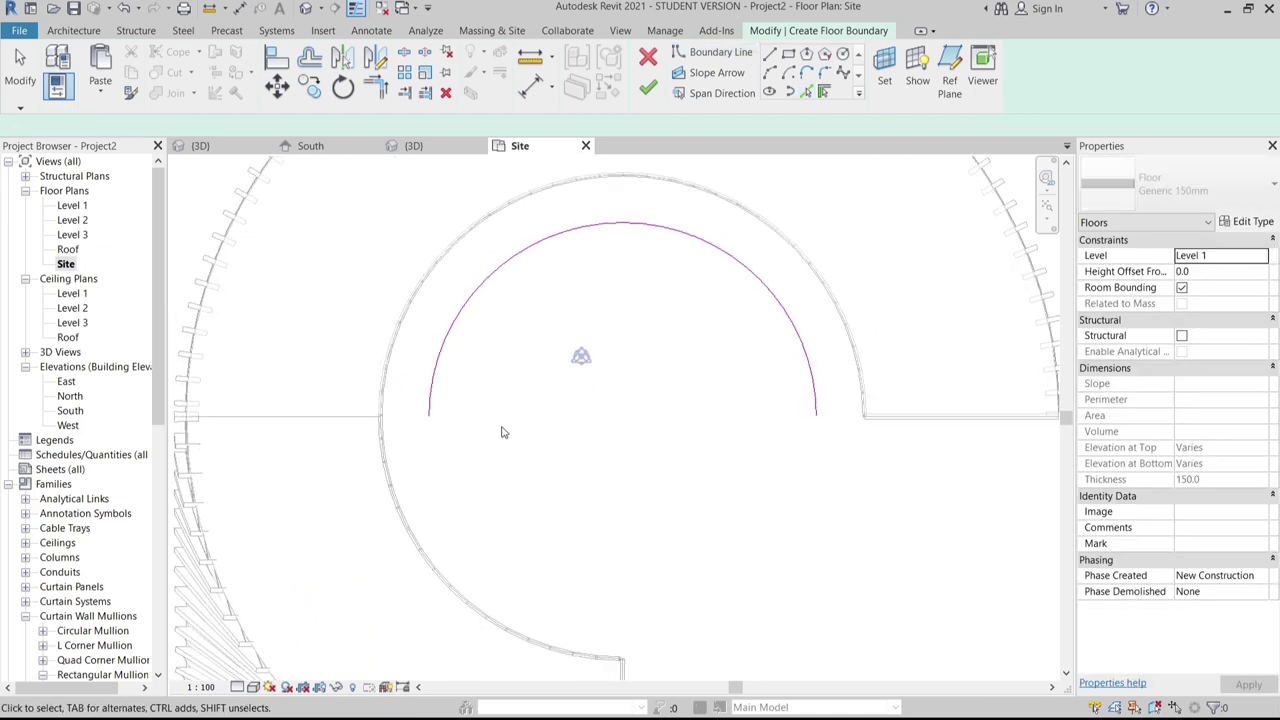
left_click(429, 417)
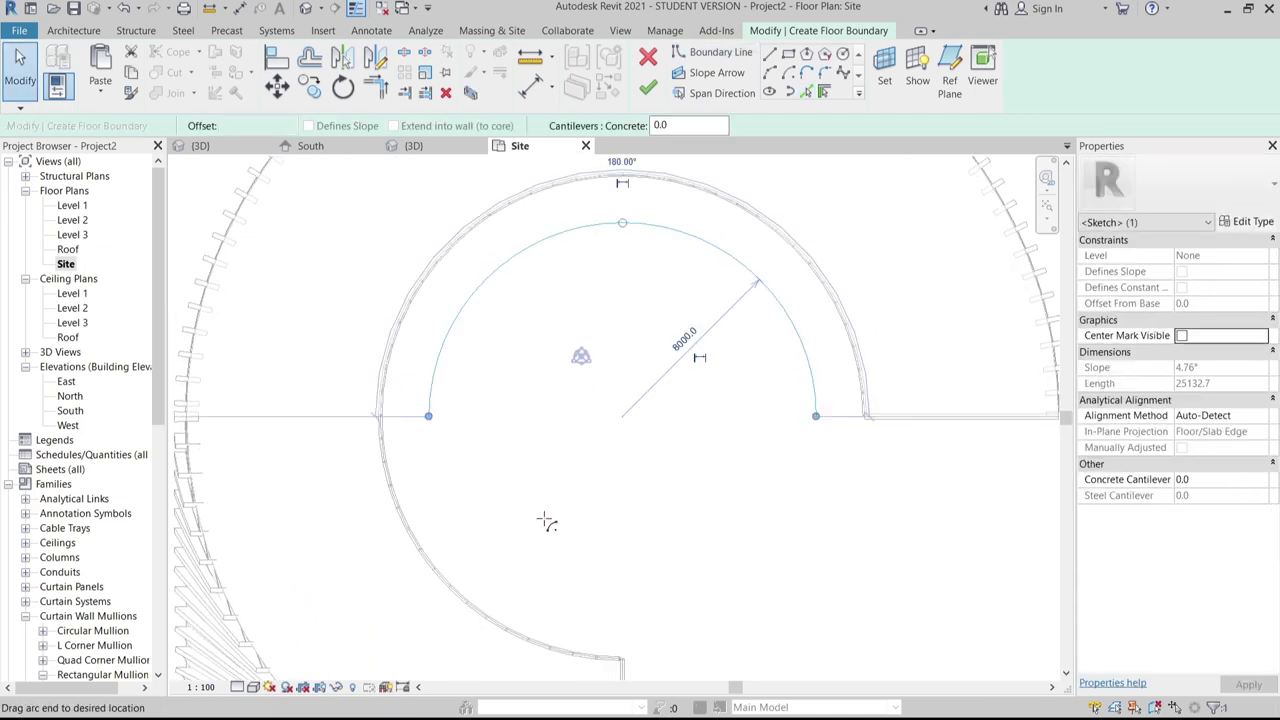
left_click_drag(793, 438, 814, 418)
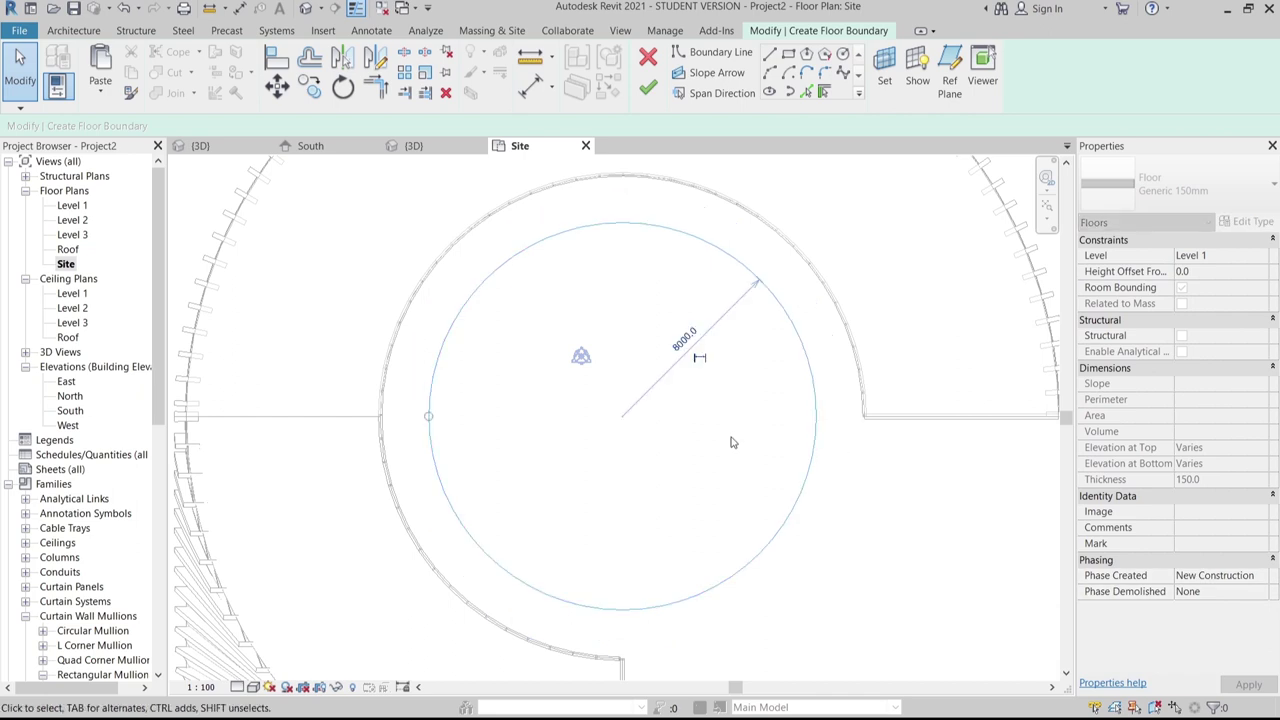
key("Escape")
scroll(731, 442, "down", 1)
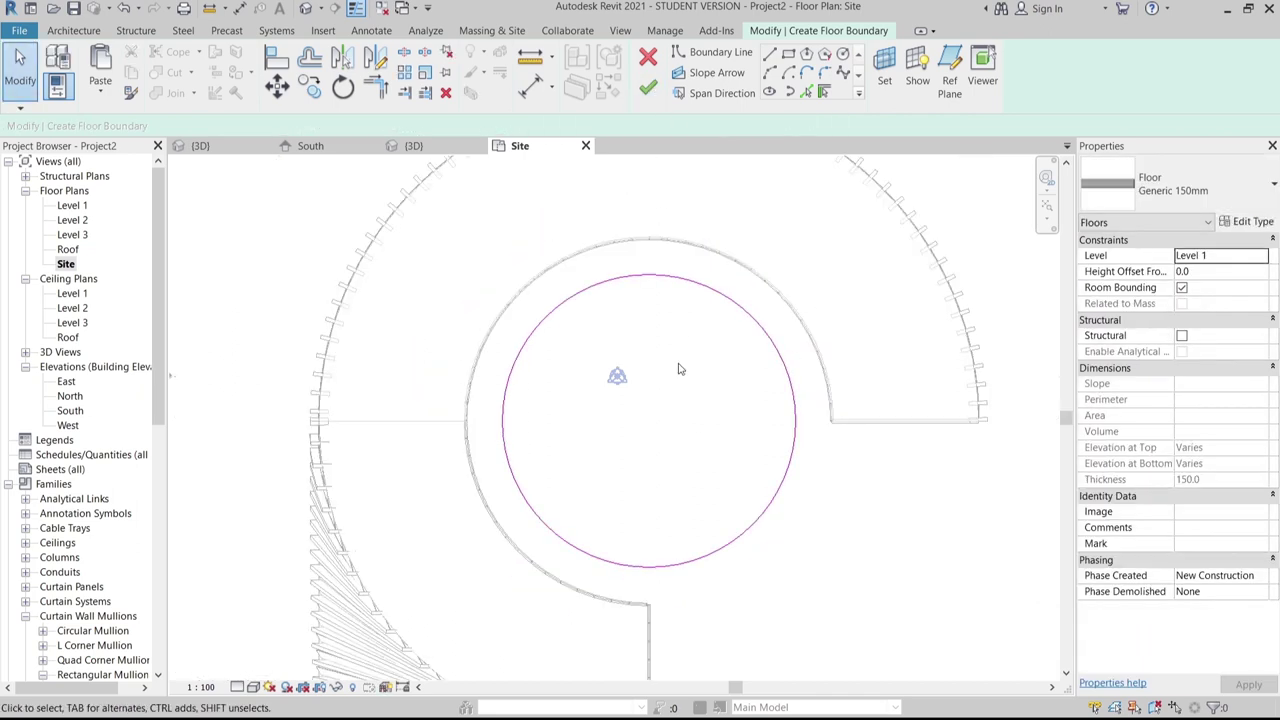
middle_click_drag(935, 360, 923, 322)
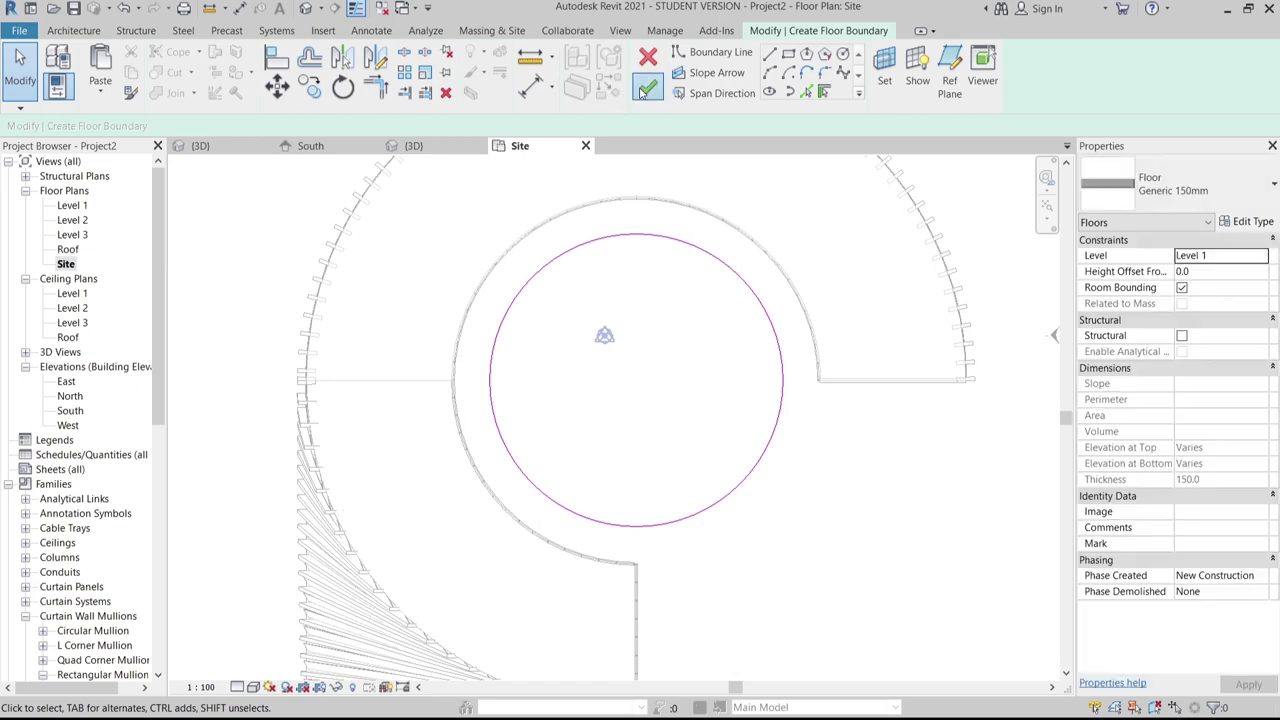
left_click(645, 90)
key("Escape")
Start a new in-place mass named Mass 1 in the Site plan
scroll(775, 469, "down", 2)
middle_click_drag(775, 469, 689, 447)
scroll(852, 475, "down", 1)
middle_click_drag(852, 475, 695, 466)
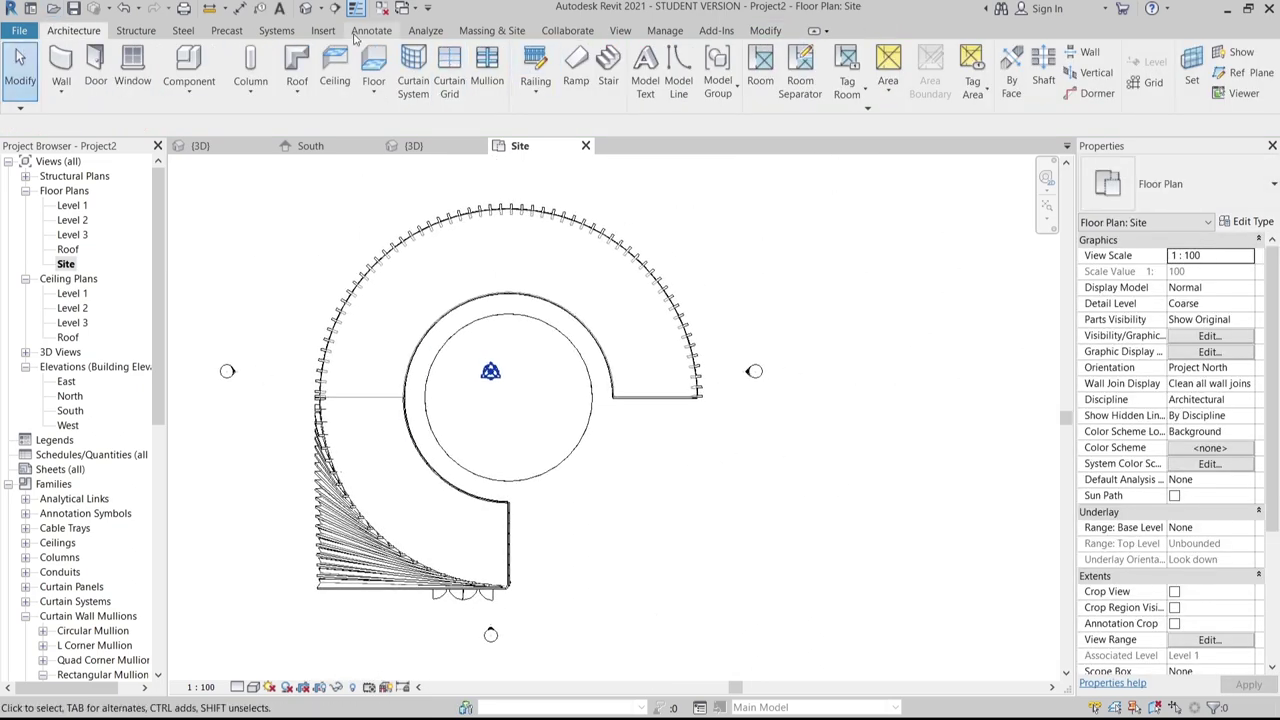
left_click(476, 31)
left_click(103, 82)
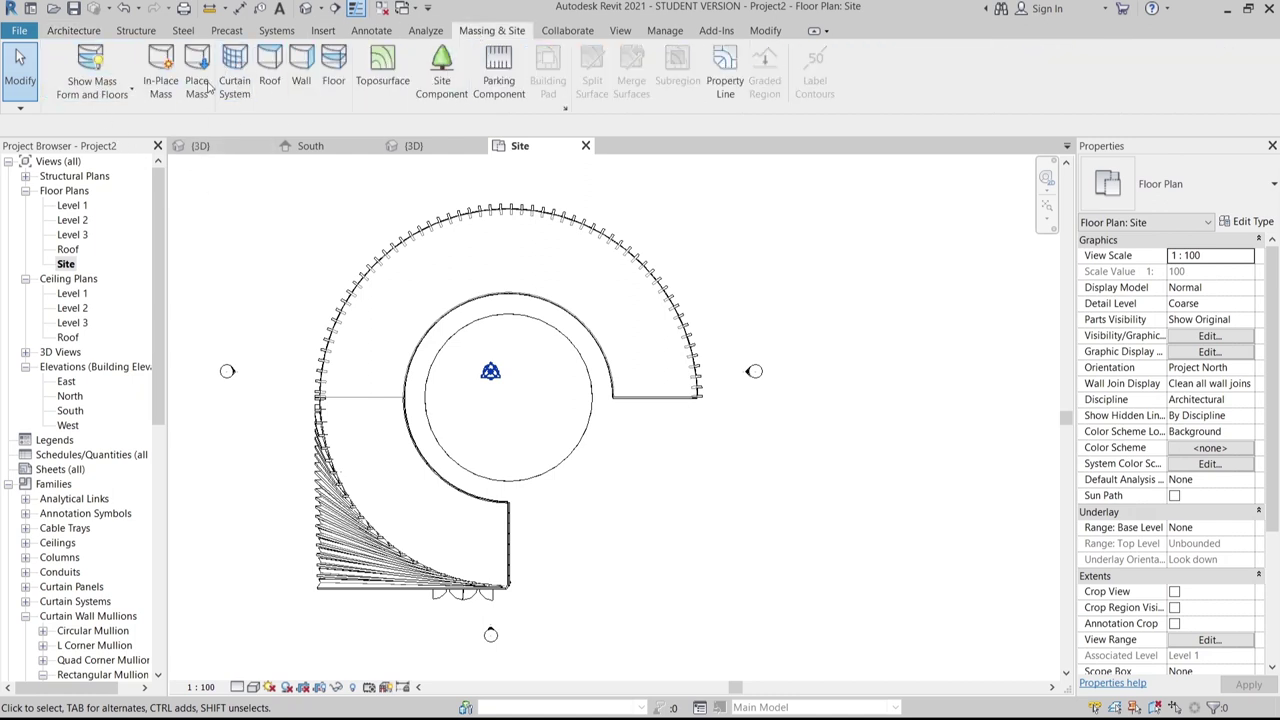
left_click(160, 85)
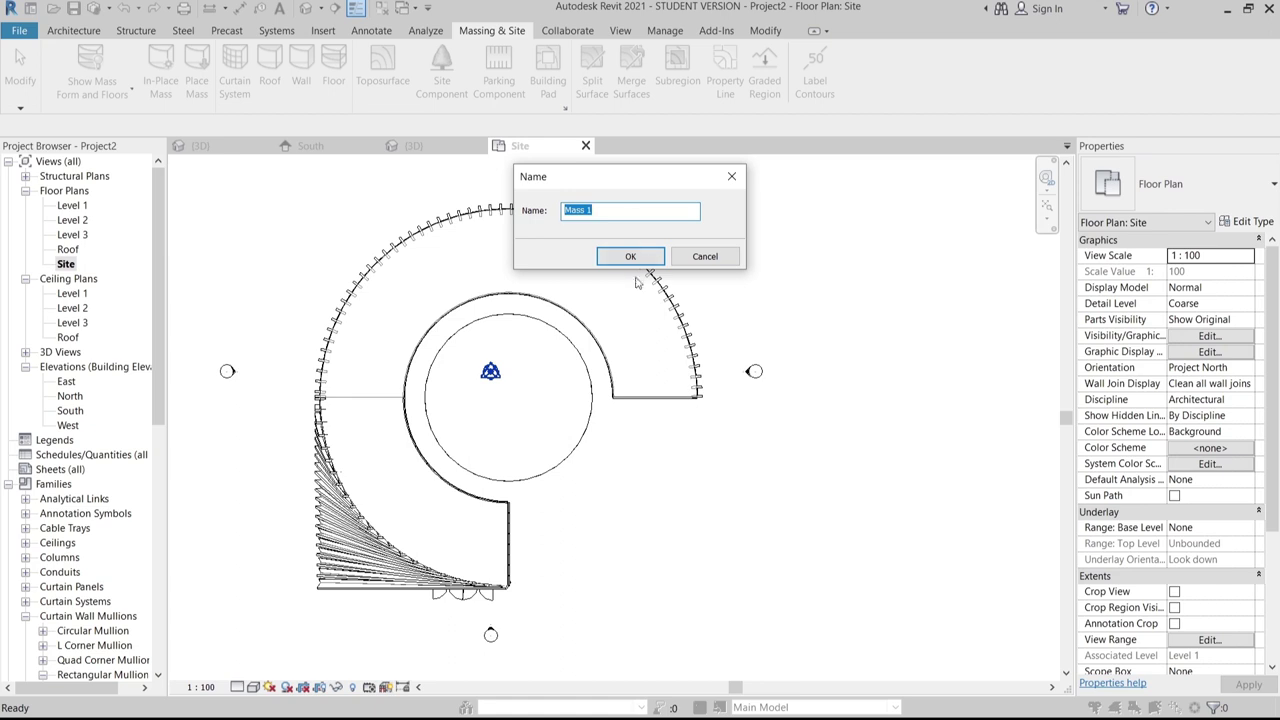
left_click(630, 256)
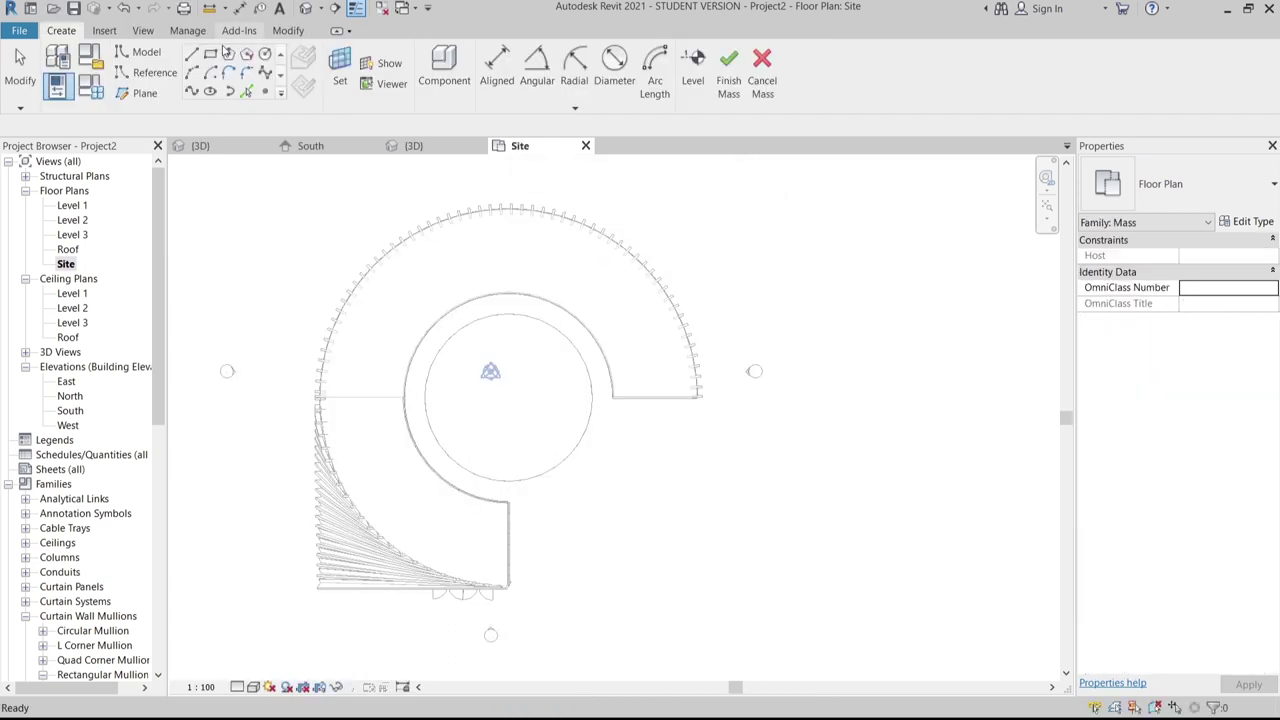
Sketch a mass rectangle about 59.4 m by 8 m extending outward from beside the storefront end wall, aligned with that wall's ends
left_click(211, 53)
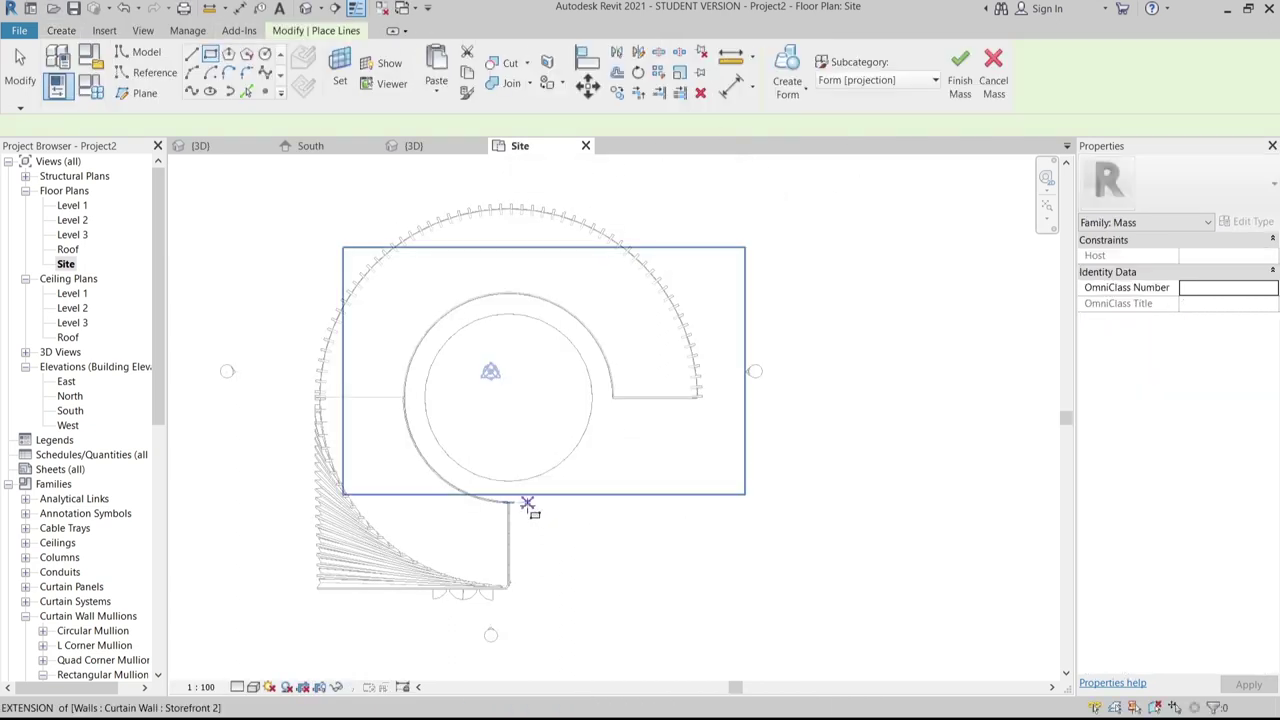
left_click(525, 502)
scroll(690, 546, "down", 3)
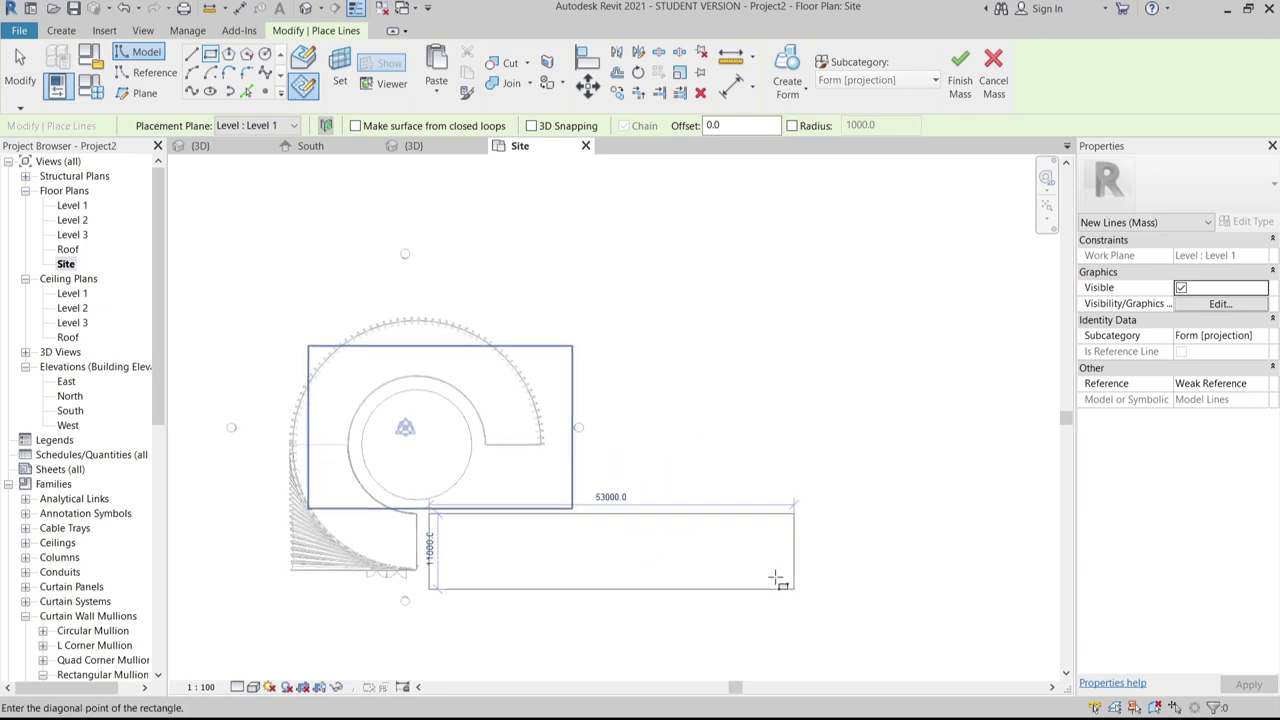
middle_click_drag(783, 581, 697, 531)
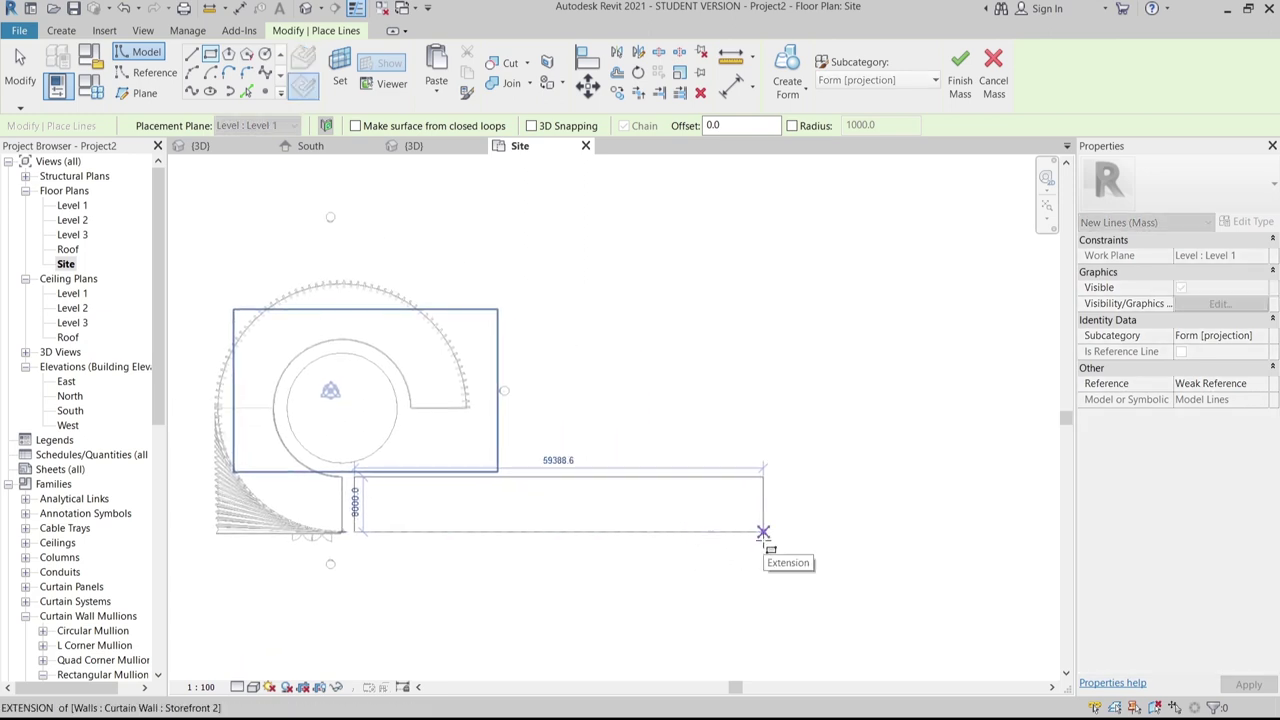
left_click(763, 532)
key("Escape")
key("Escape")
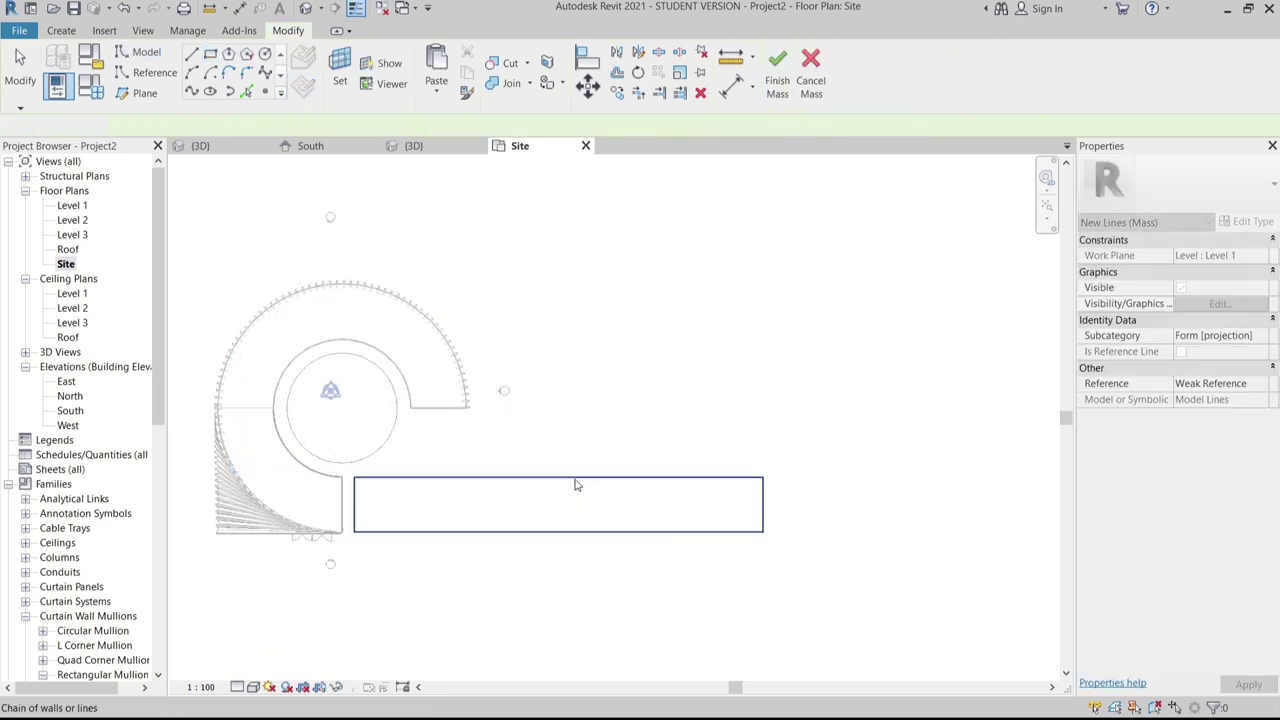
Create a solid form from the whole rectangle chain in the 3D view
left_click(551, 478)
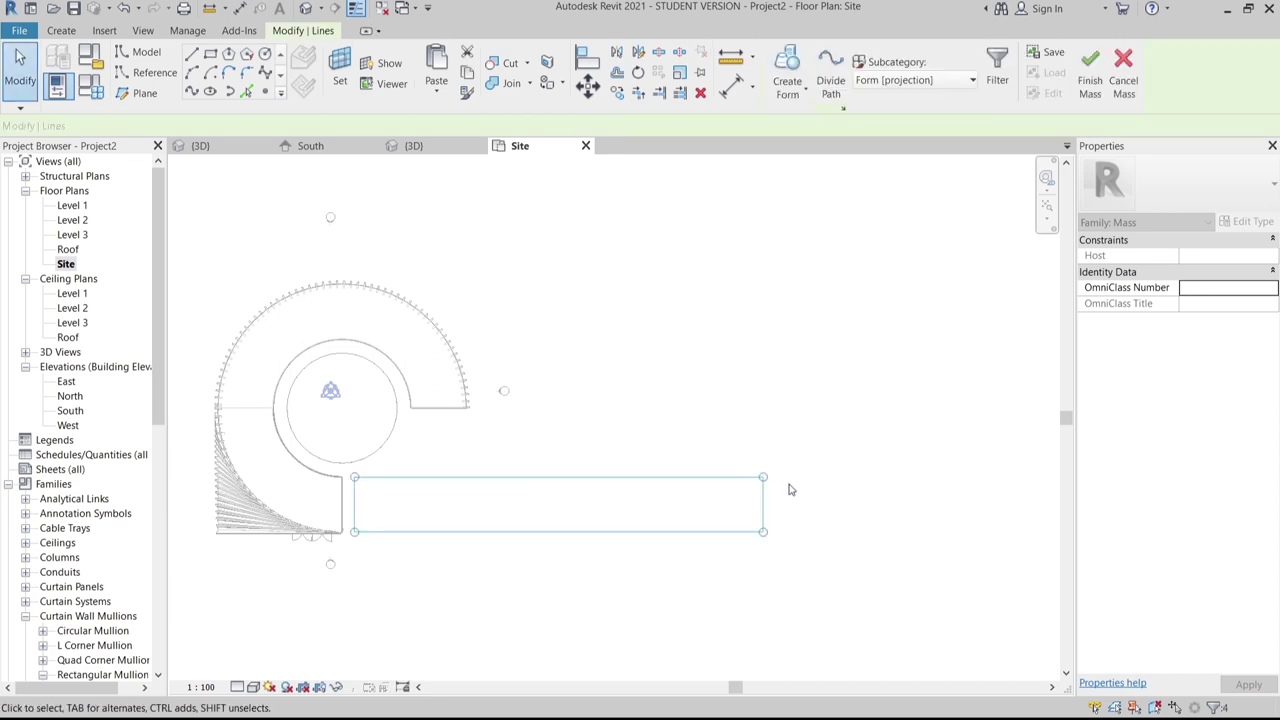
left_click_drag(548, 456, 551, 447)
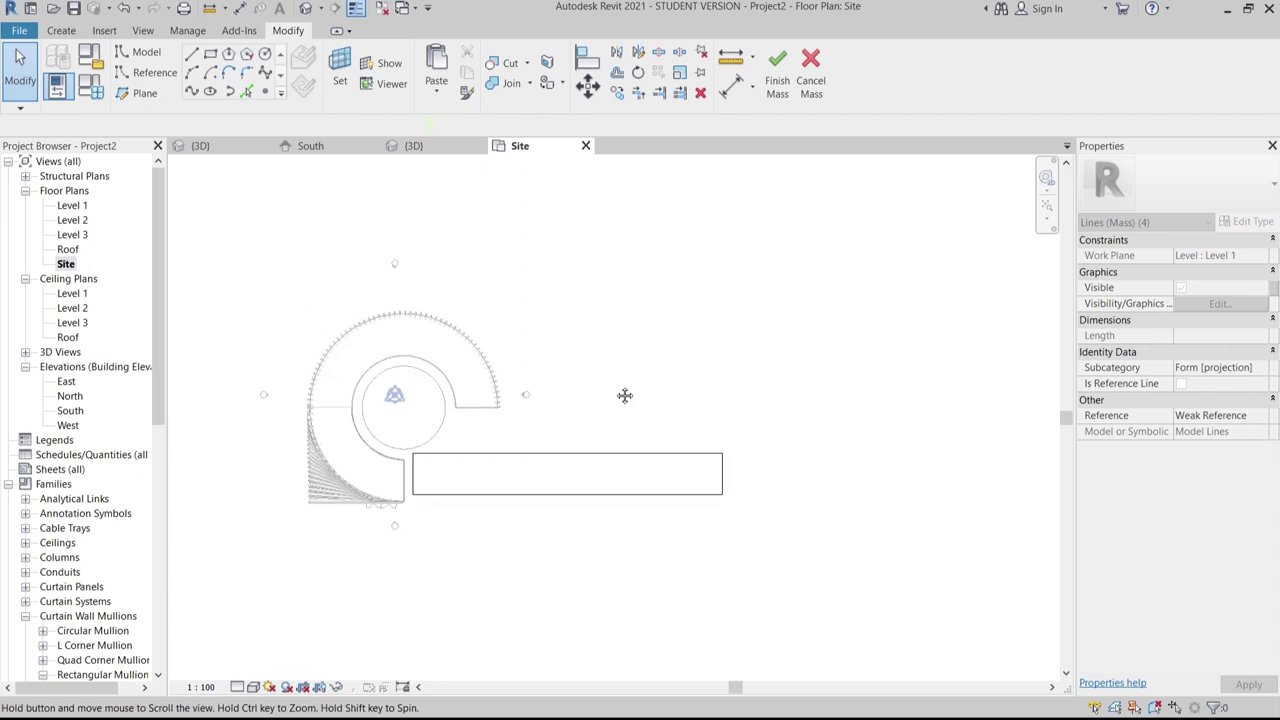
left_click(589, 177)
left_click(414, 146)
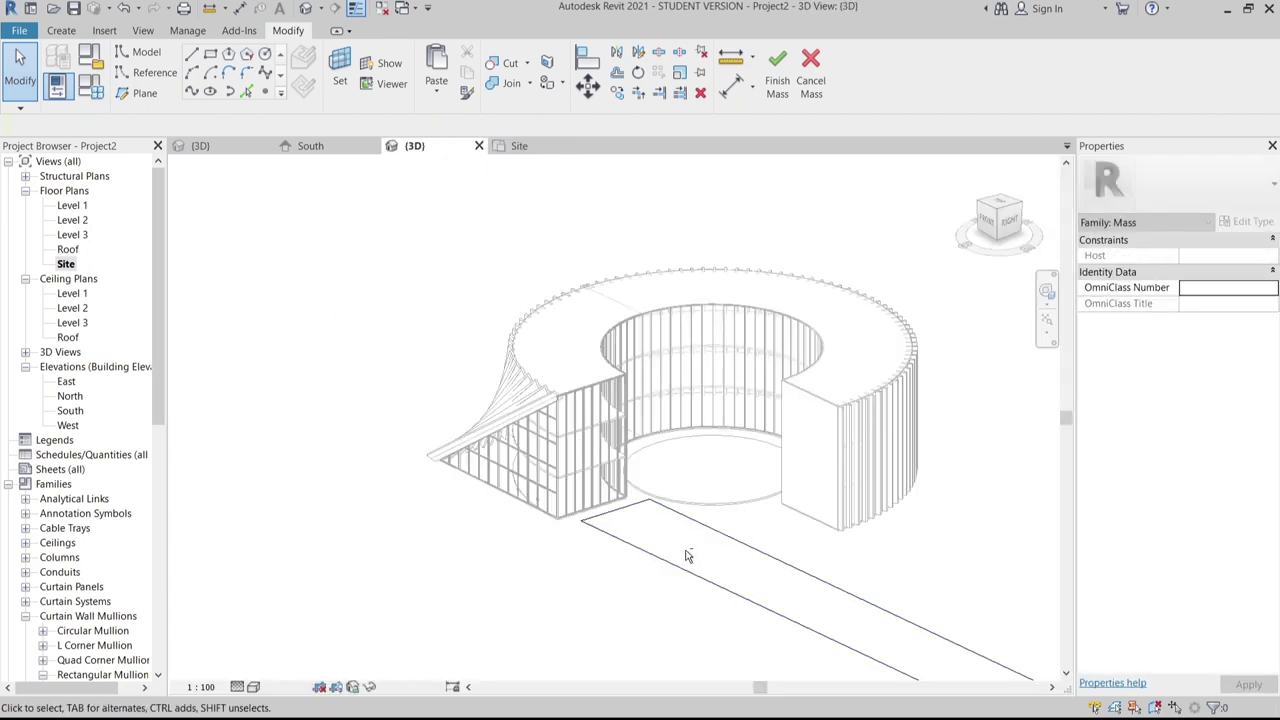
middle_click_drag(691, 554, 860, 594, "shift")
scroll(860, 594, "down", 1)
middle_click_drag(988, 574, 739, 573)
key("Tab")
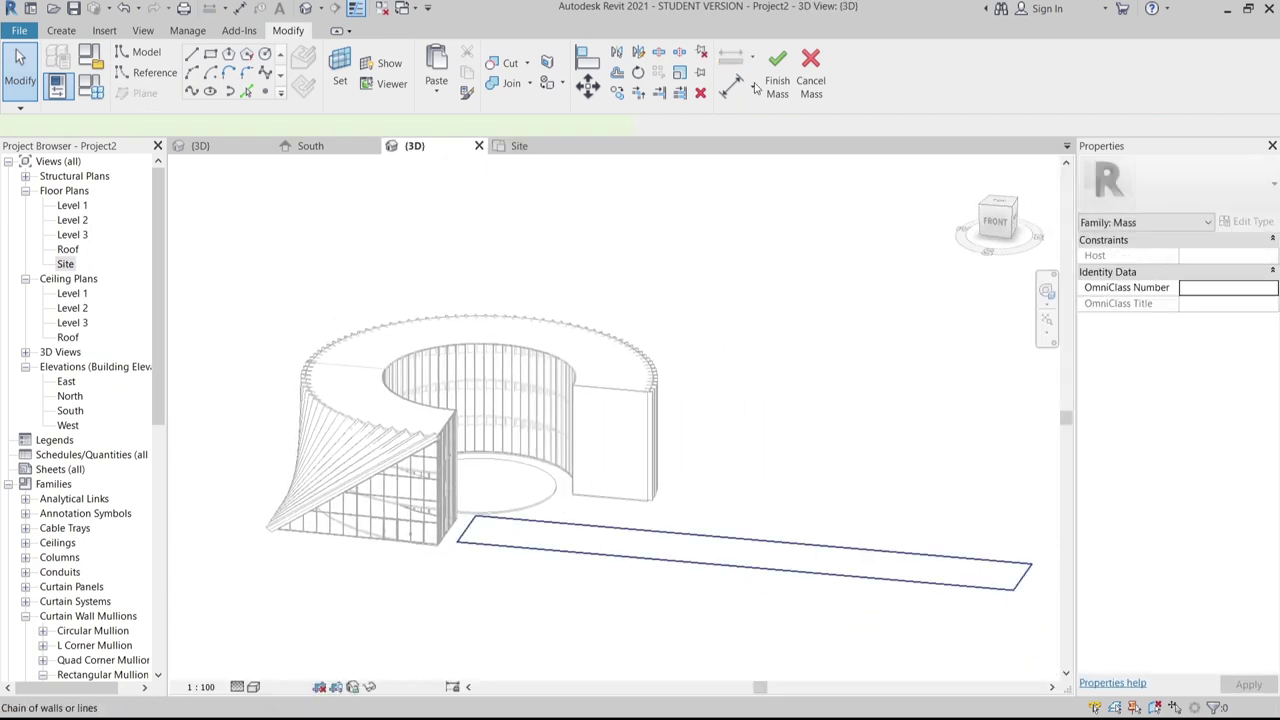
left_click(784, 92)
left_click(778, 115)
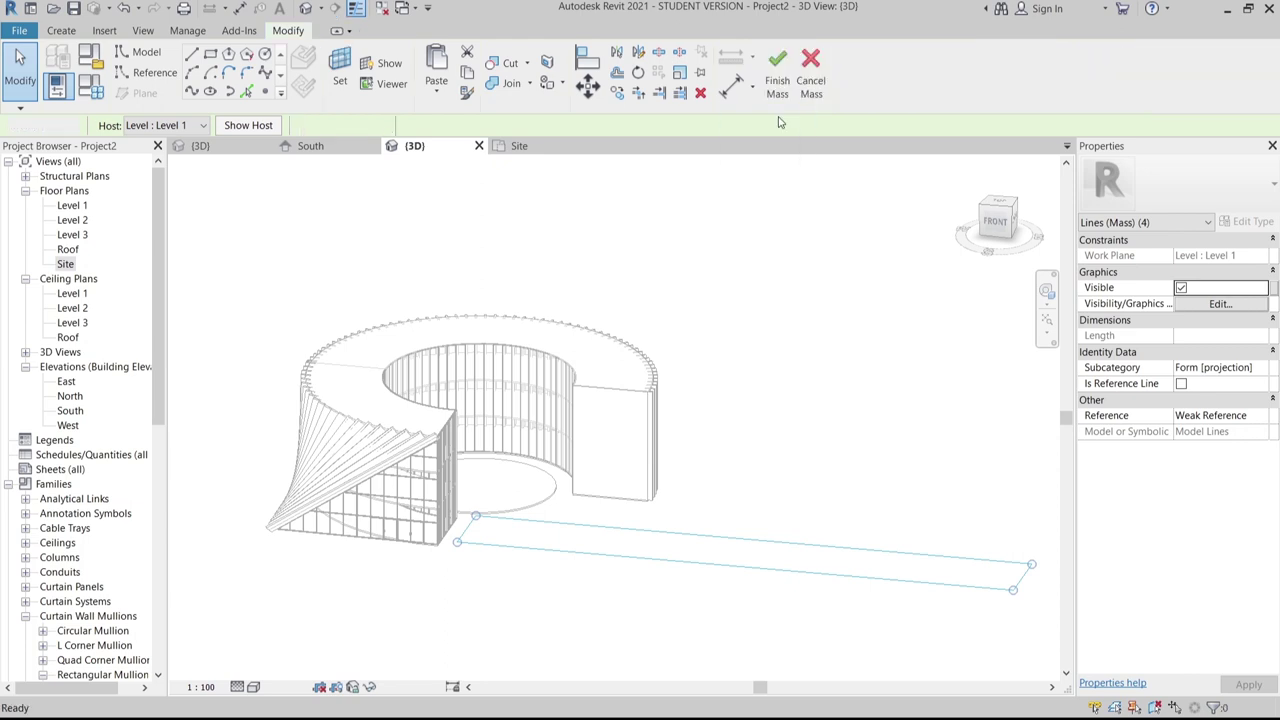
scroll(769, 294, "down", 1)
middle_click_drag(885, 271, 582, 247)
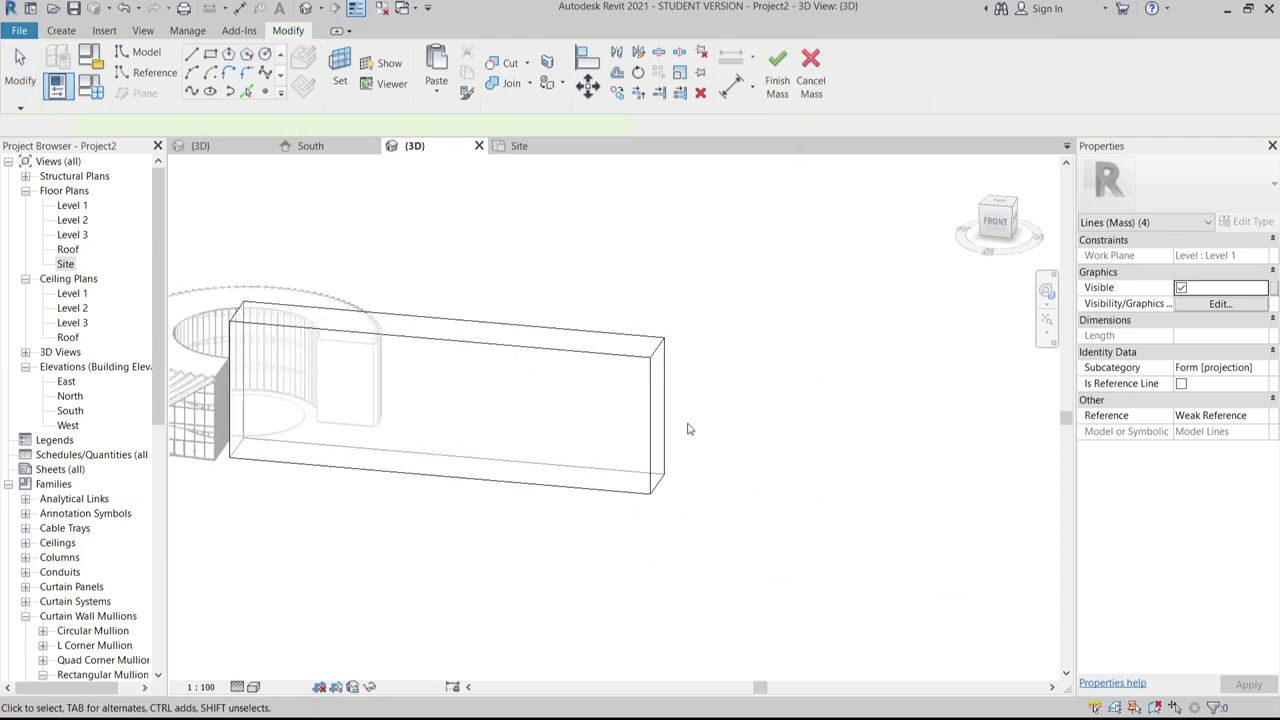
key("Escape")
Set the height of the long rectangular mass form to 12 m
middle_click_drag(240, 483, 403, 513)
scroll(348, 478, "up", 1)
left_click(389, 410)
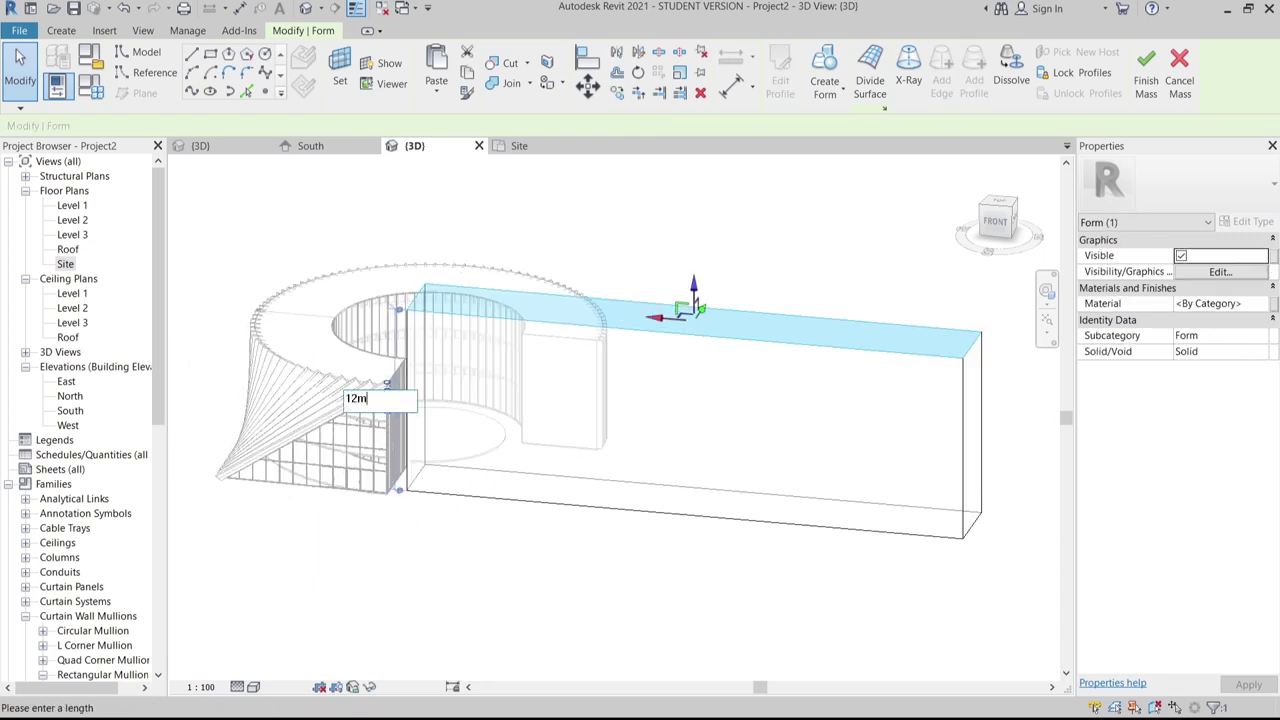
type("12m")
key("Return")
scroll(726, 310, "down", 3)
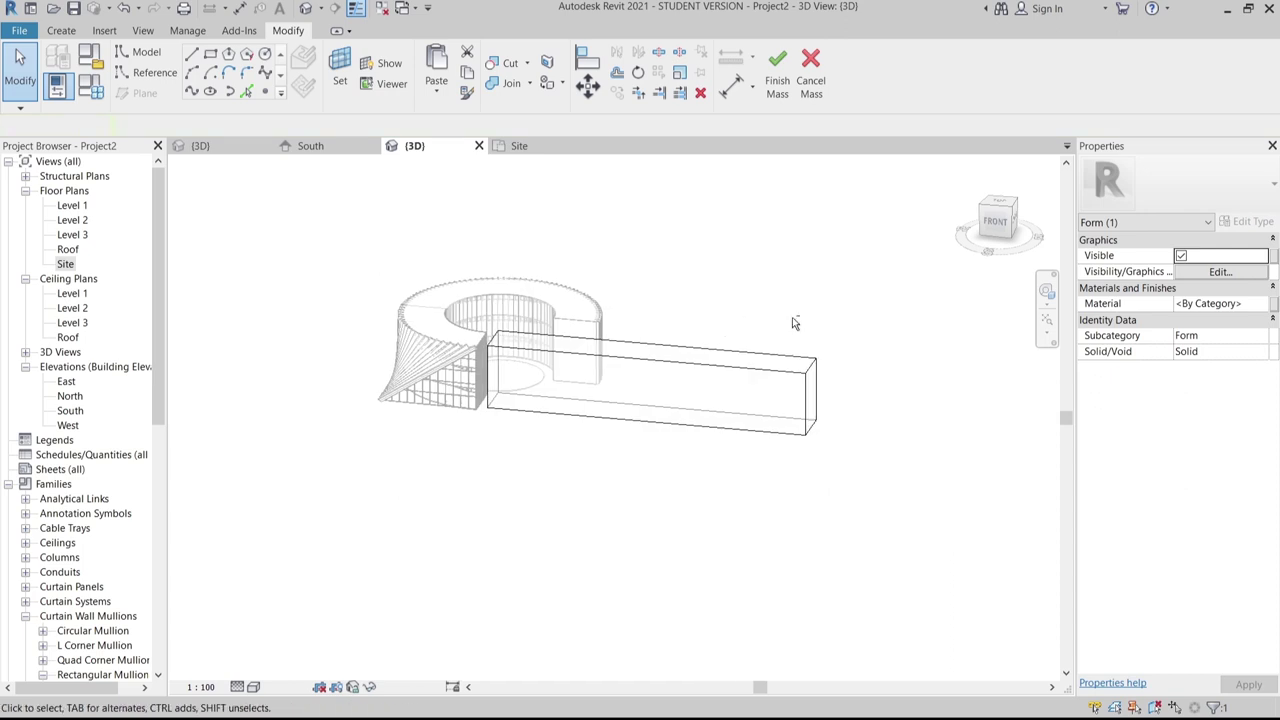
key("Escape")
left_click(821, 453)
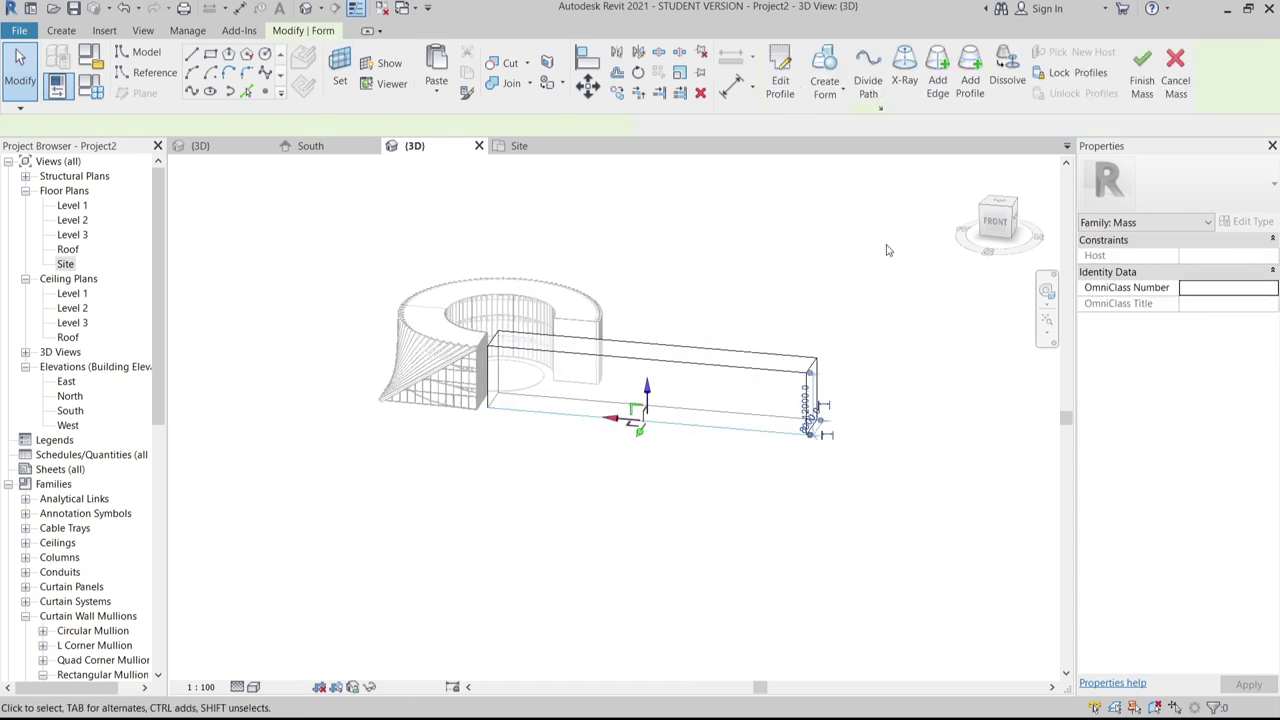
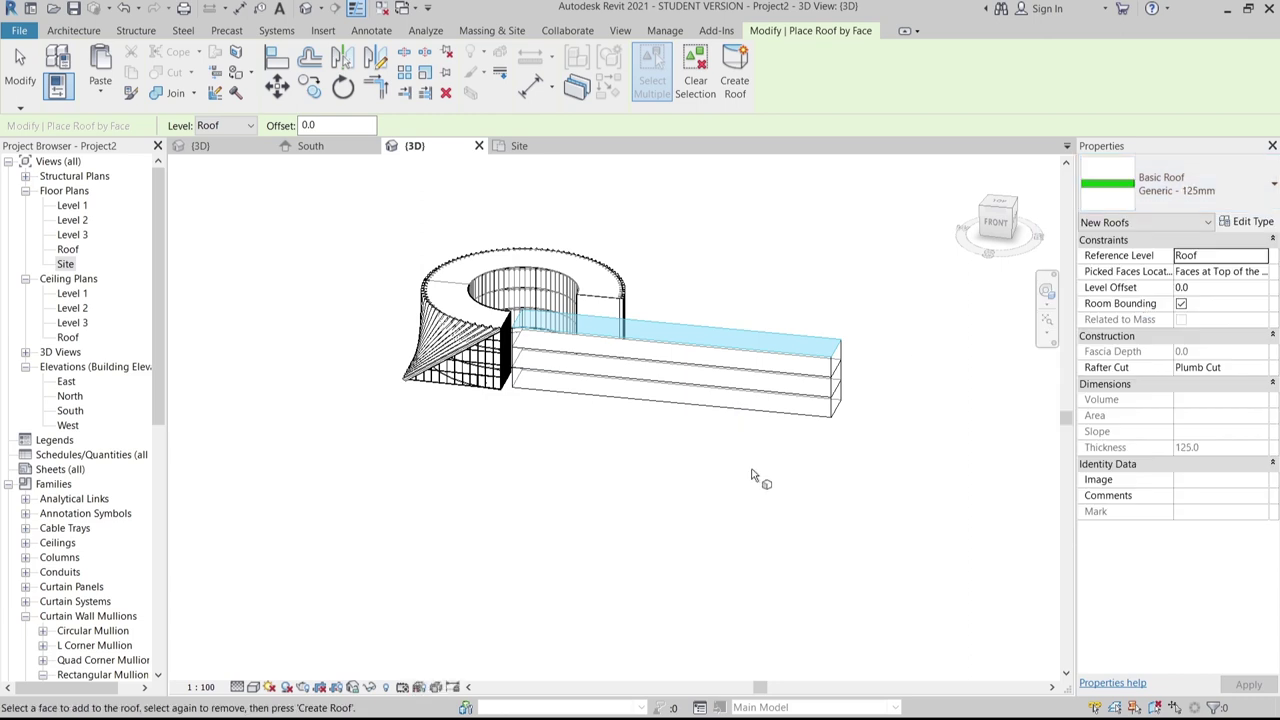
Create the Generic - 125mm roof on the mass's top face and place Generic - 200mm walls on both ends and the courtyard-side long face
left_click(734, 75)
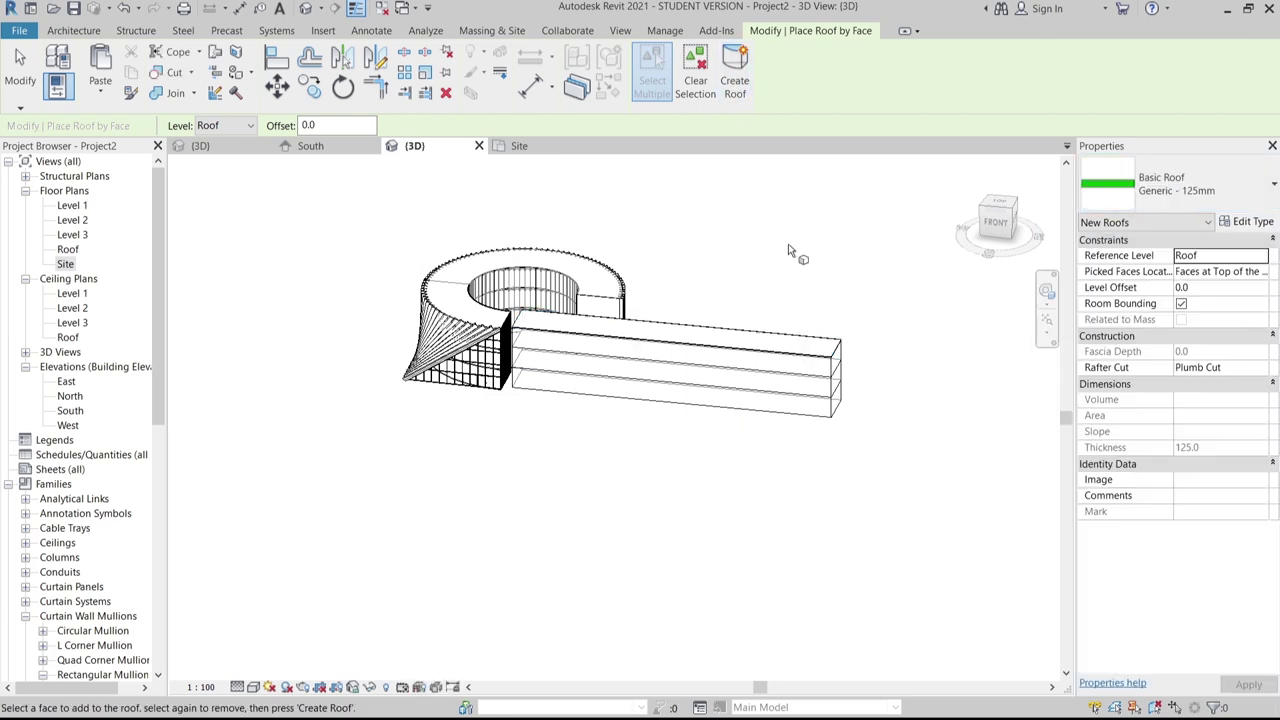
left_click(491, 30)
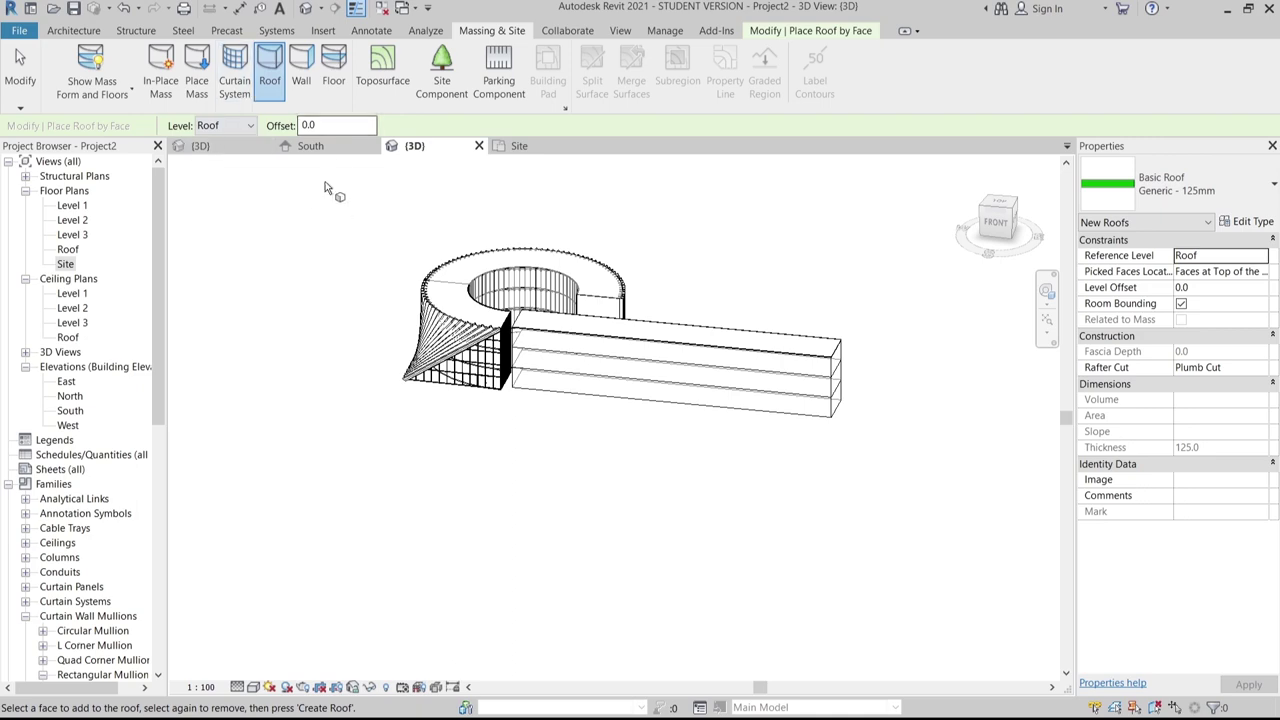
left_click(301, 70)
scroll(880, 489, "up", 2)
middle_click_drag(880, 489, 521, 447, "shift")
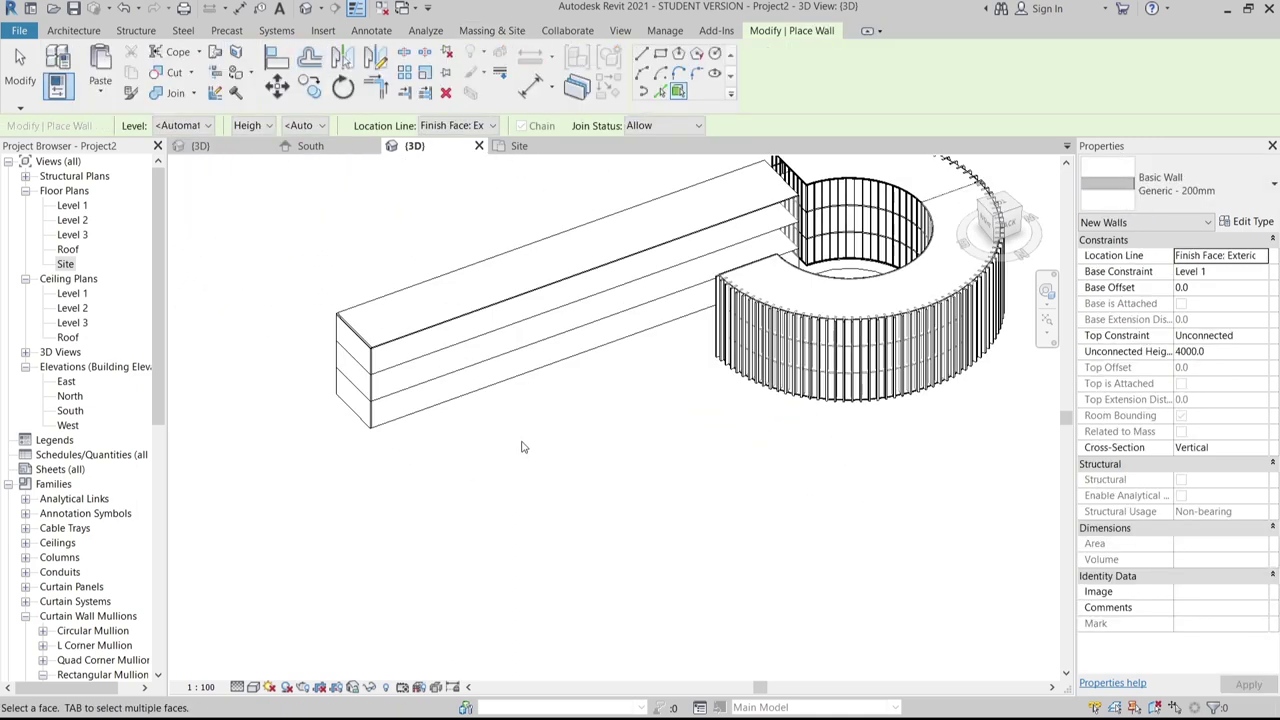
middle_click_drag(497, 405, 420, 442, "shift")
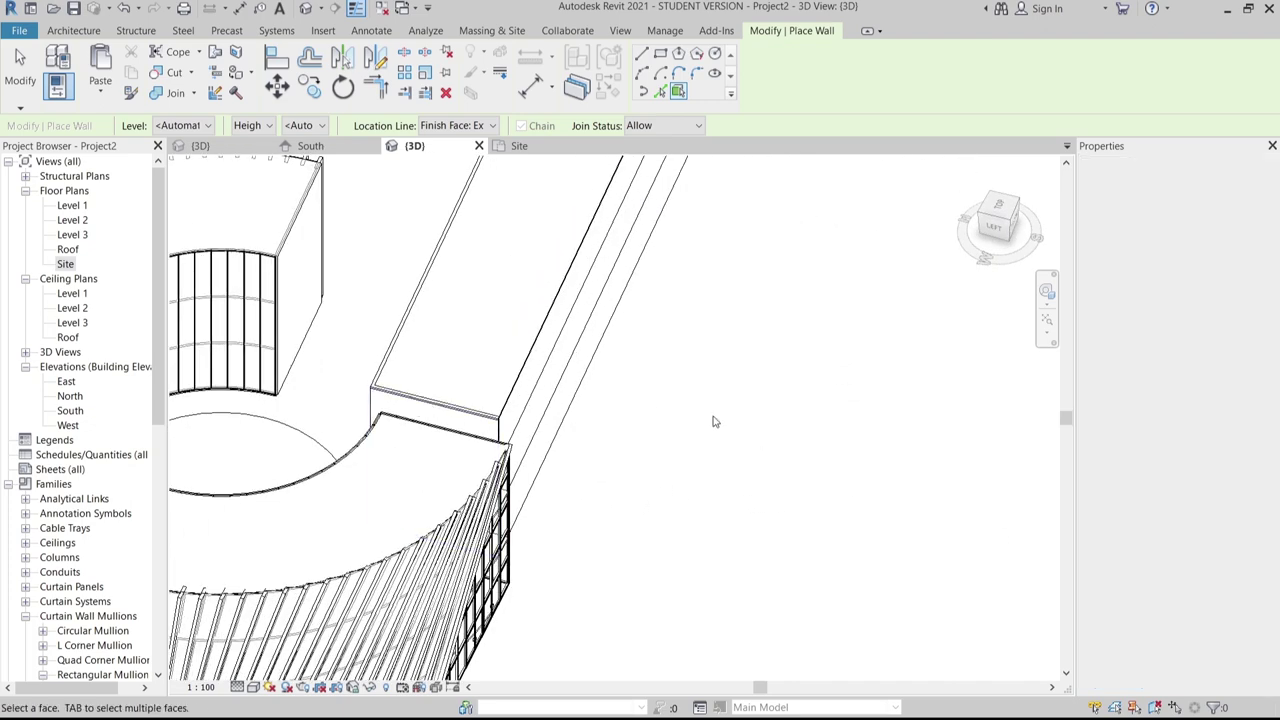
middle_click_drag(714, 421, 701, 357, "shift")
scroll(692, 418, "down", 2)
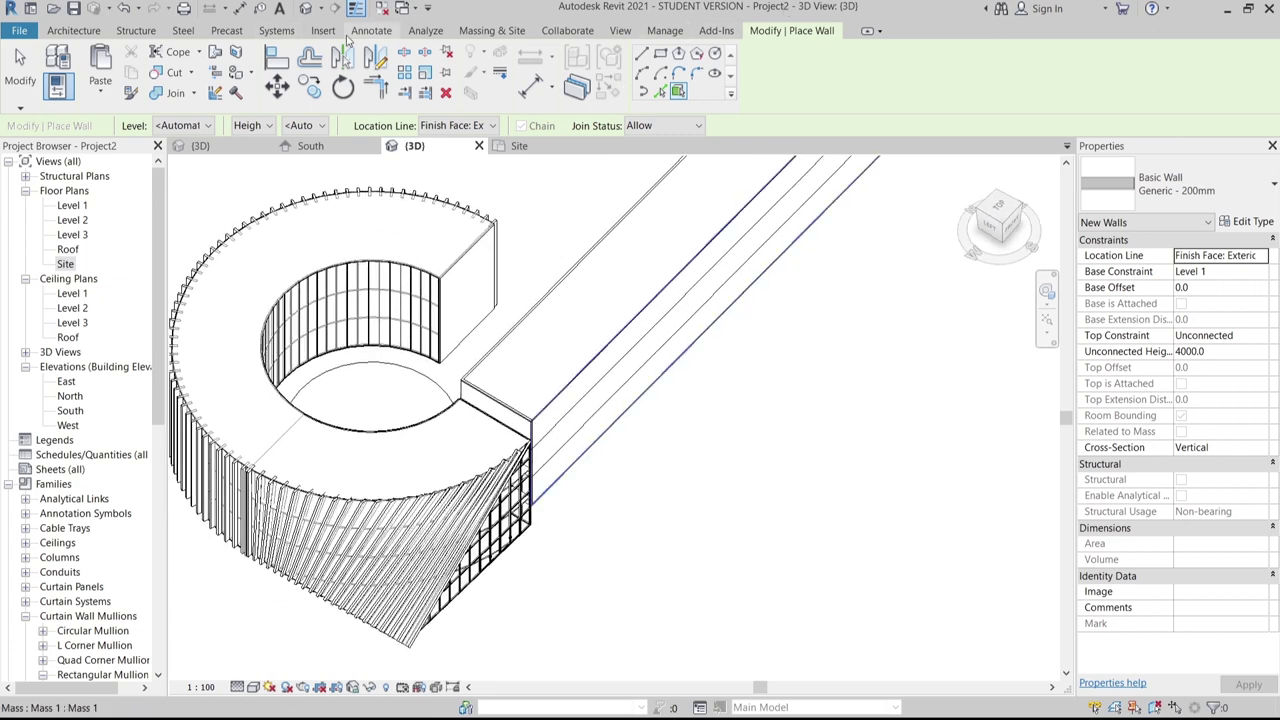
Create a 1500 x 3000mm curtain system on the mass's long outer face, on the triangular storefront side
left_click(491, 30)
key("Escape")
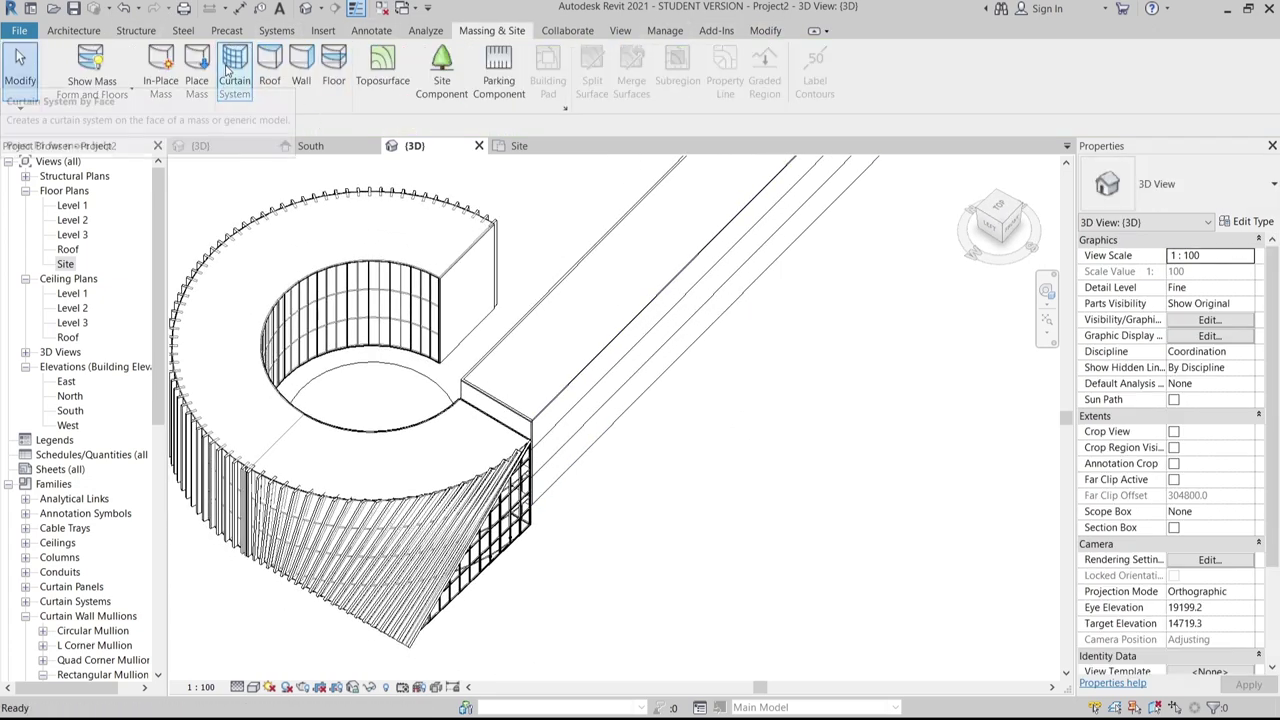
left_click(226, 90)
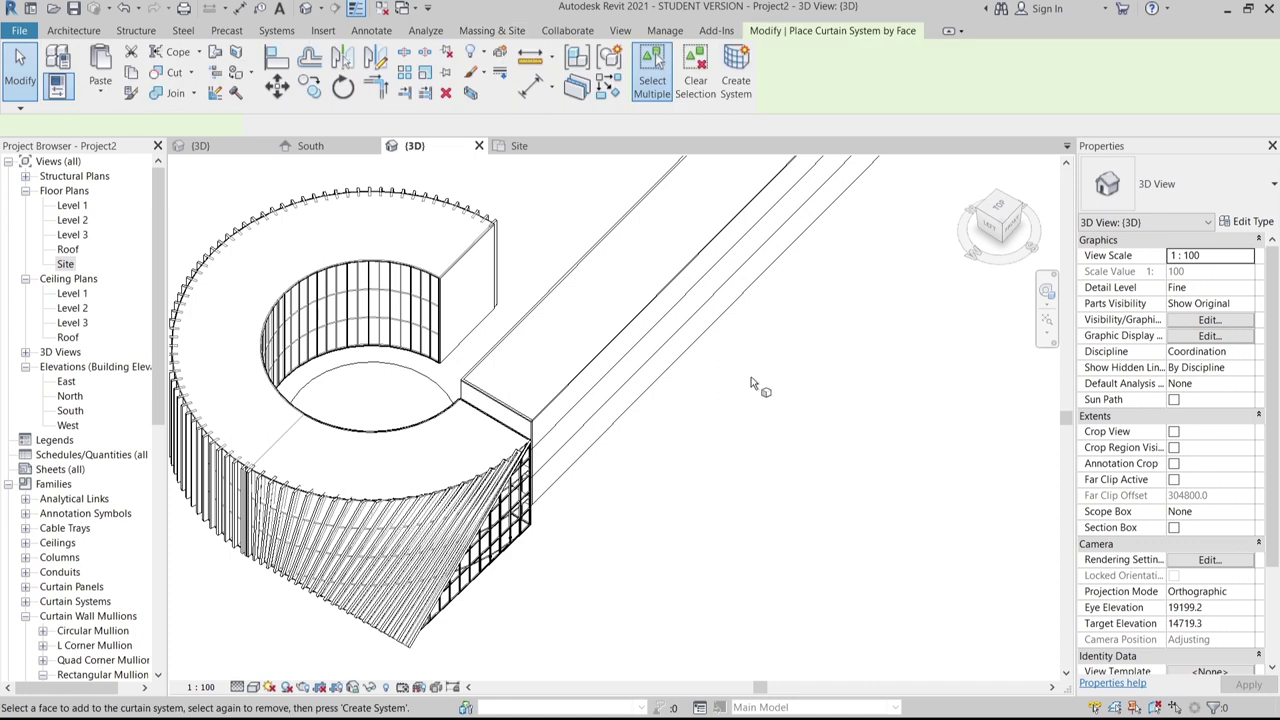
left_click(662, 318)
left_click(1200, 196)
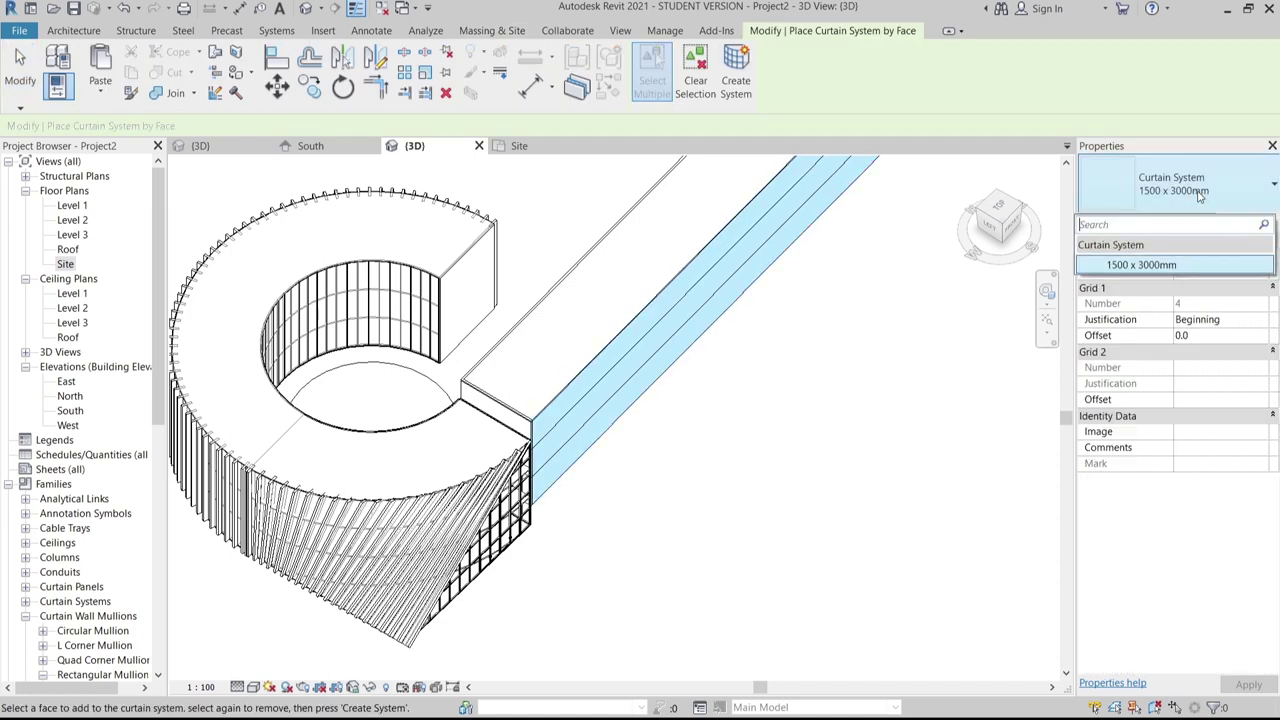
left_click(738, 66)
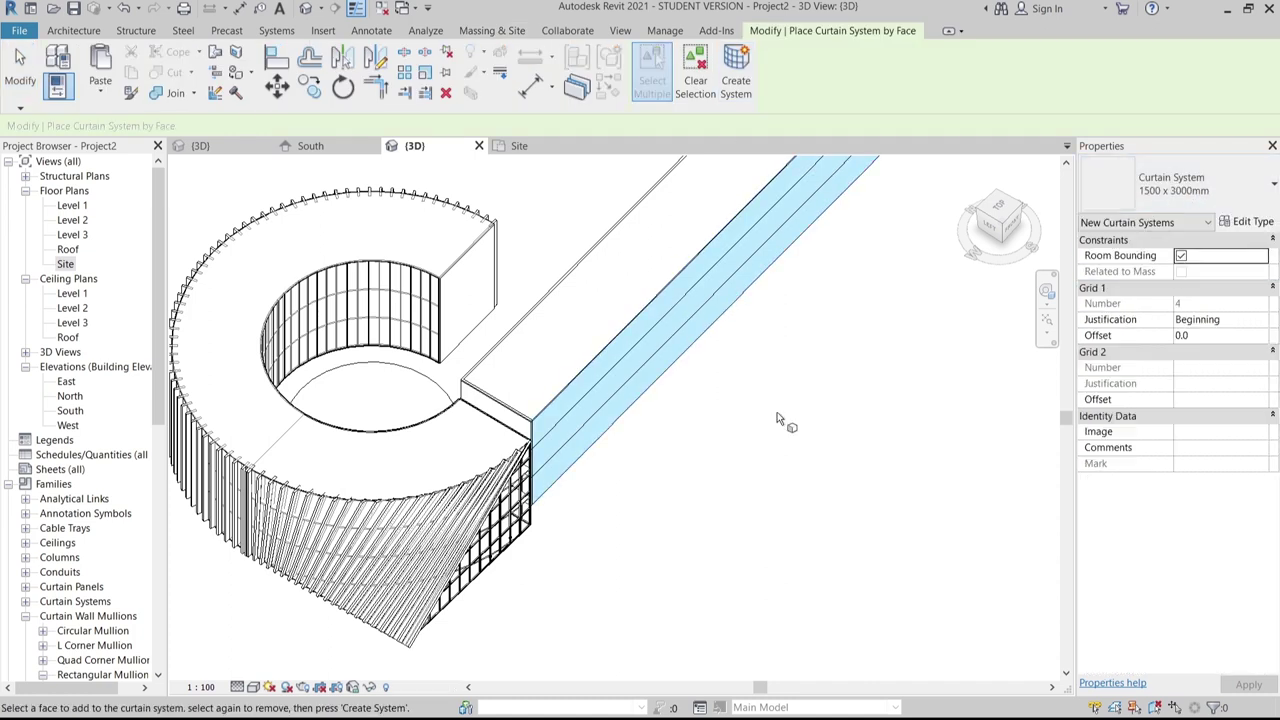
scroll(619, 473, "up", 1)
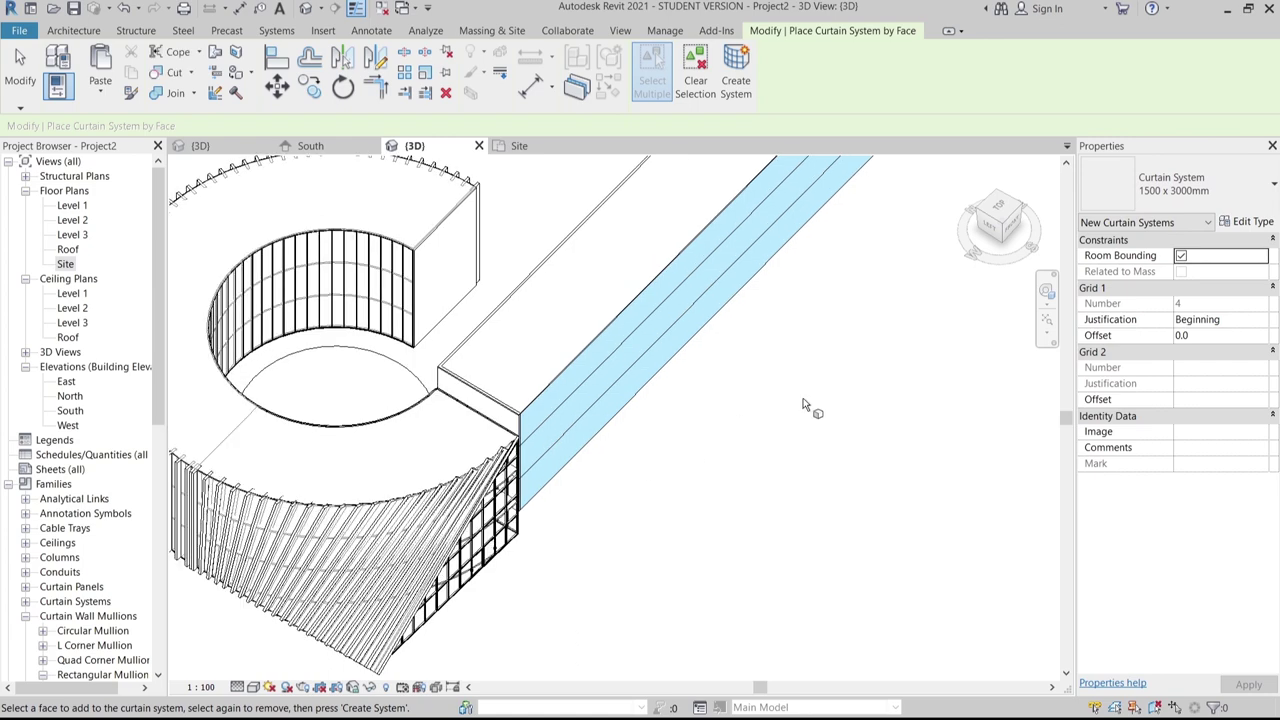
left_click(735, 80)
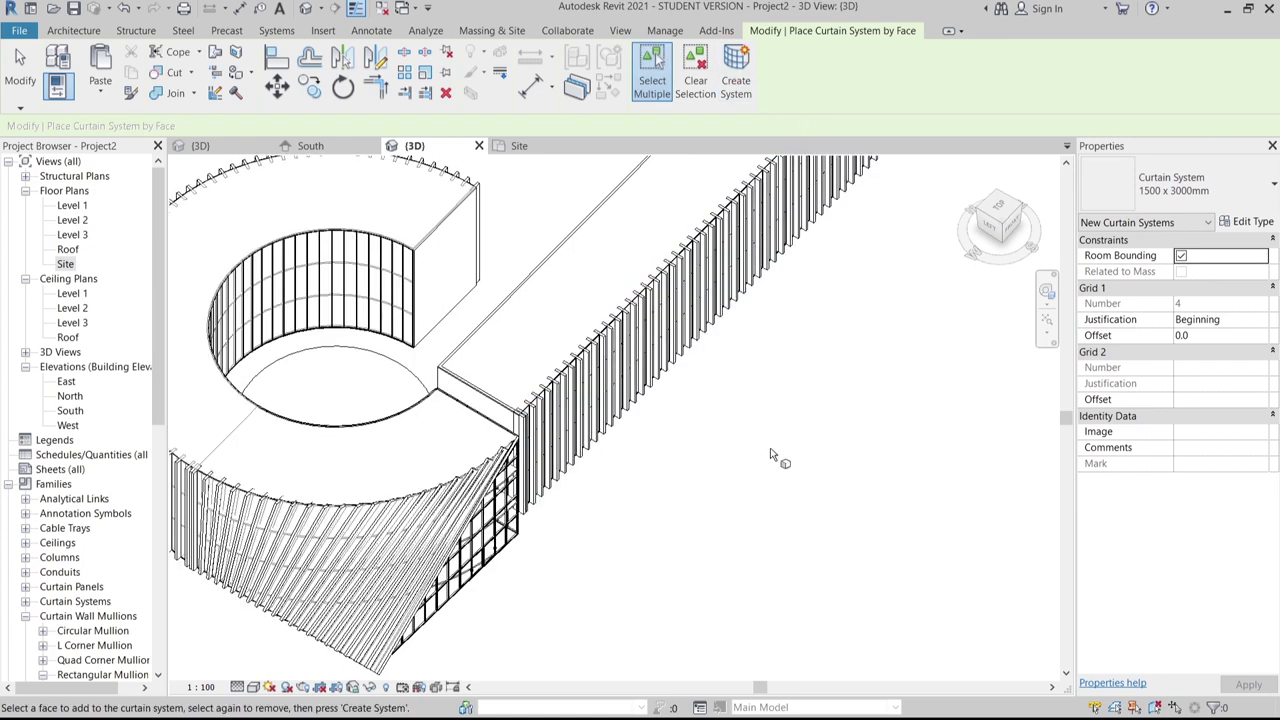
Examine the fin-covered curtain system facade and its junction with the circular building from several angles
scroll(845, 422, "down", 2)
scroll(845, 422, "down", 1)
middle_click_drag(863, 517, 831, 388, "shift")
scroll(535, 357, "up", 5)
scroll(685, 413, "up", 1)
middle_click_drag(685, 413, 366, 520)
scroll(765, 400, "down", 2)
middle_click_drag(765, 420, 880, 515)
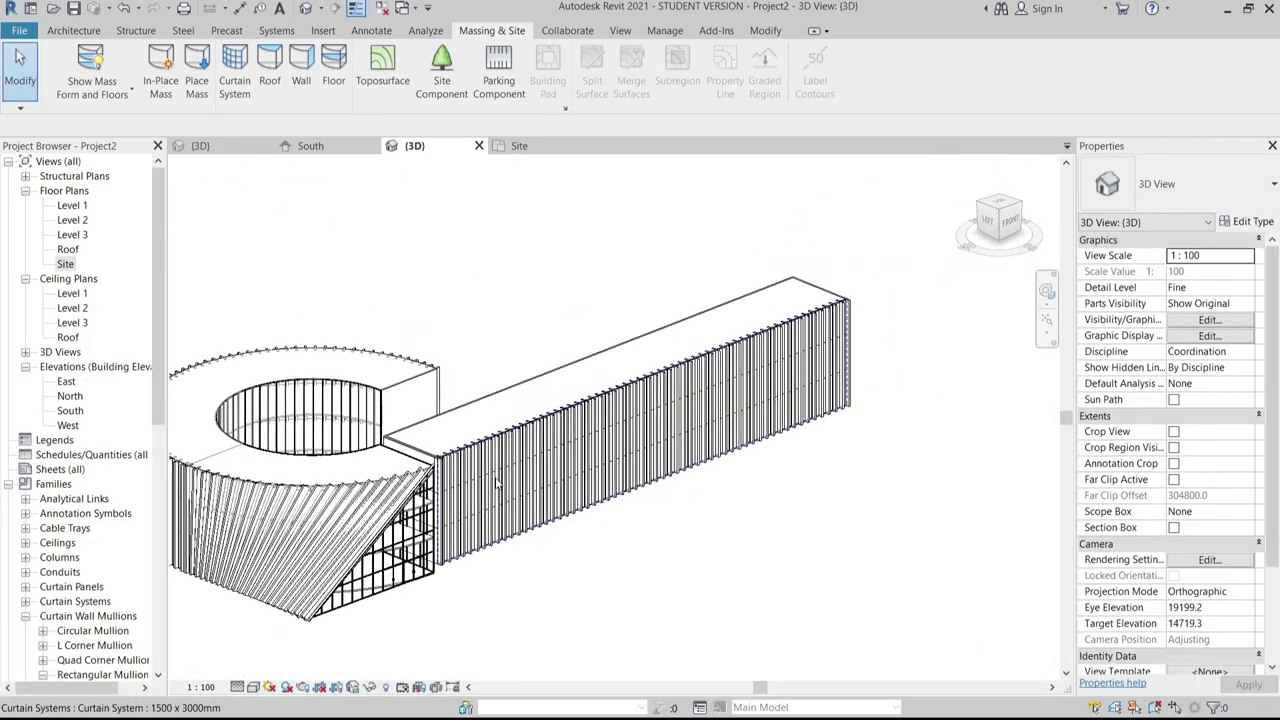
scroll(498, 486, "up", 2)
middle_click_drag(429, 491, 415, 349)
scroll(700, 422, "down", 2)
middle_click_drag(700, 422, 767, 488)
scroll(840, 472, "down", 2)
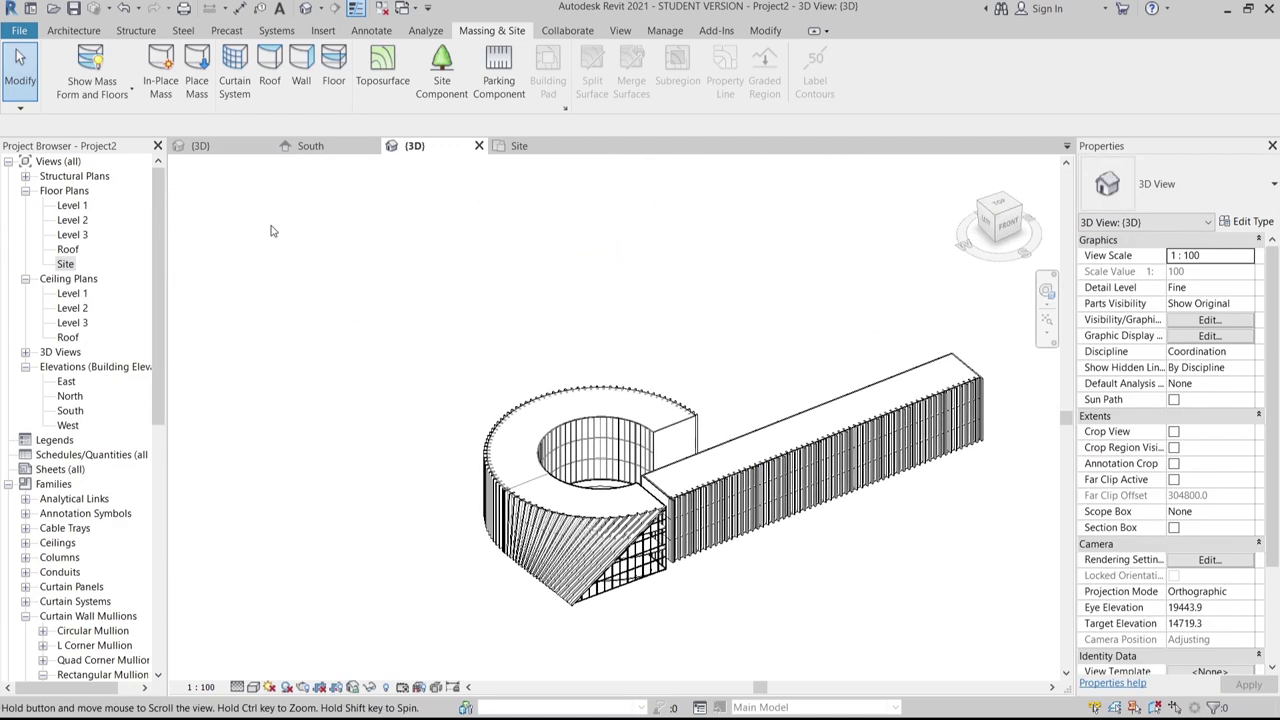
Place an M_RPC Tree - Deciduous Scarlet Oak - 12.5 Meters at the centre of the circular courtyard floor in the Site plan
left_click(520, 146)
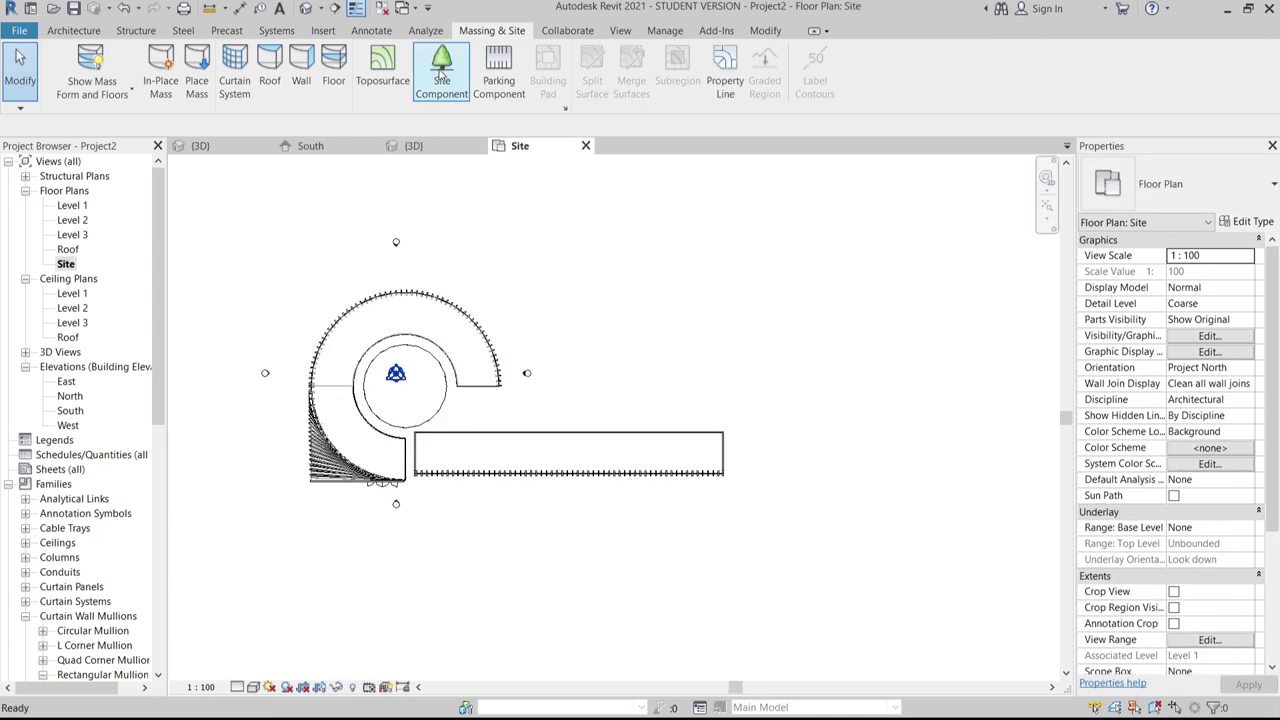
left_click(441, 70)
scroll(385, 395, "up", 3)
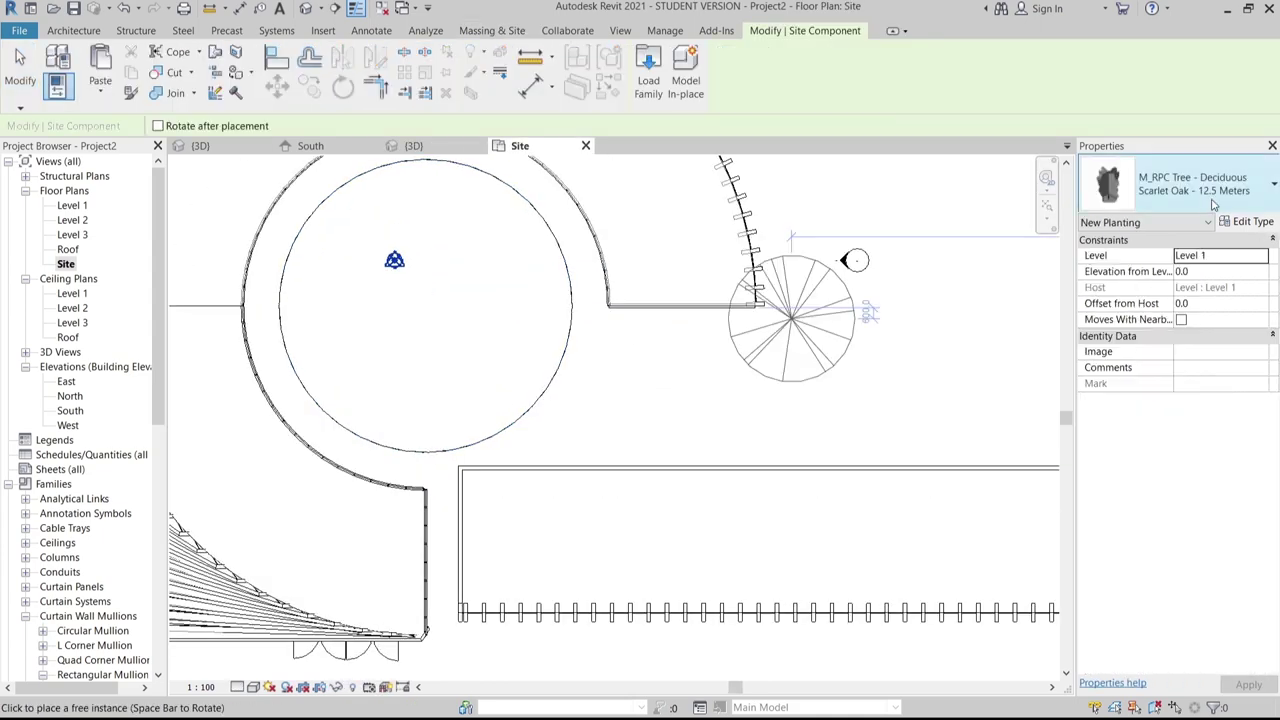
left_click(1248, 207)
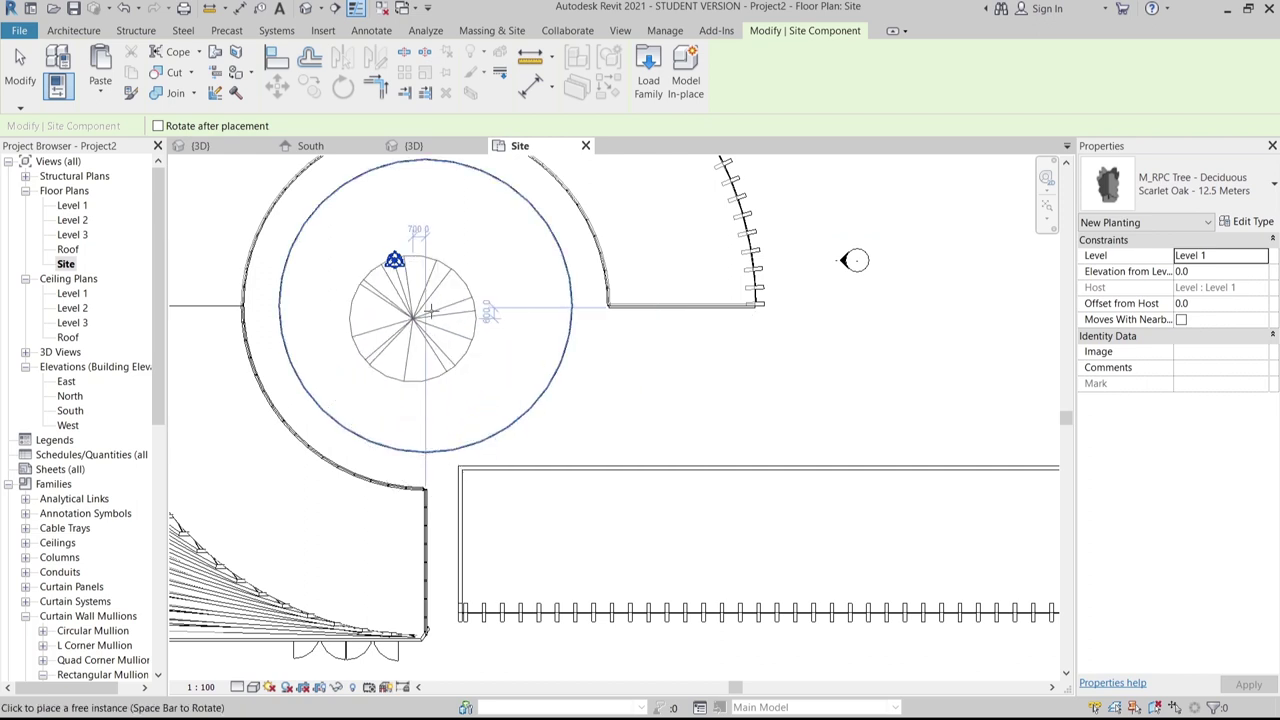
left_click(425, 307)
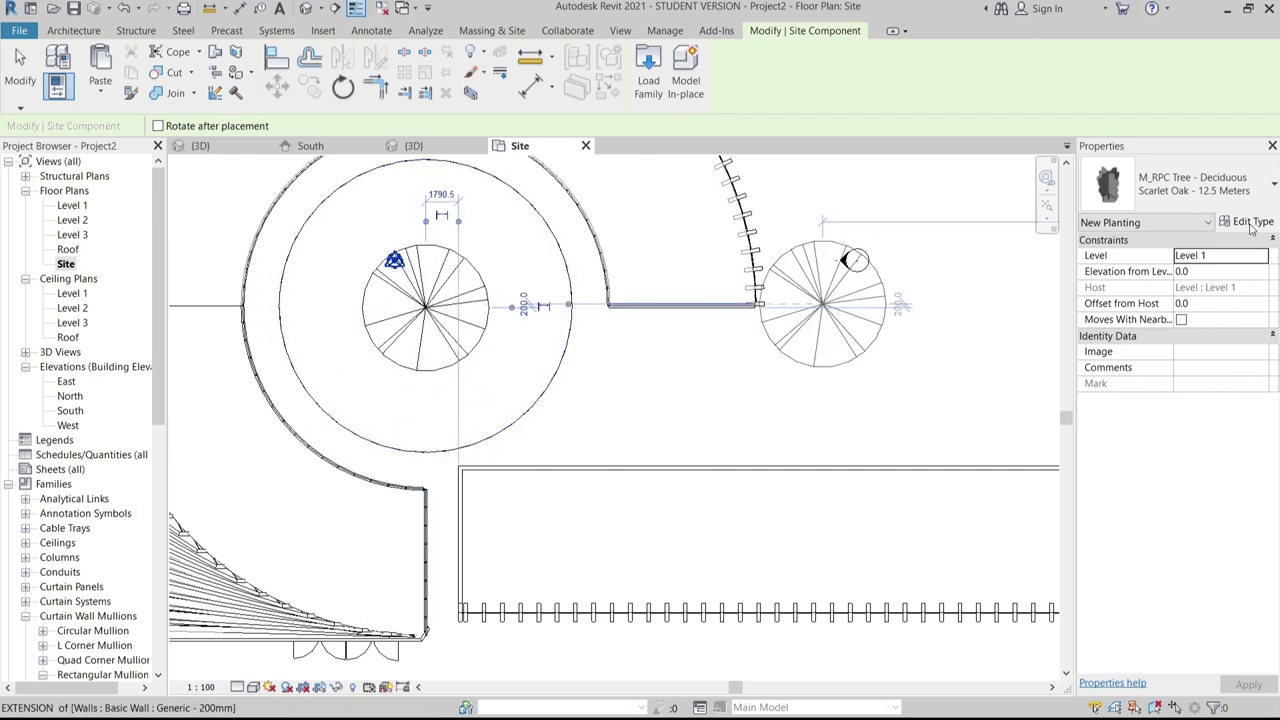
Place three M_RPC Tree - Deciduous Blue Berry Elder - 4.5 Meters around the central oak on the circular courtyard floor
left_click(1247, 204)
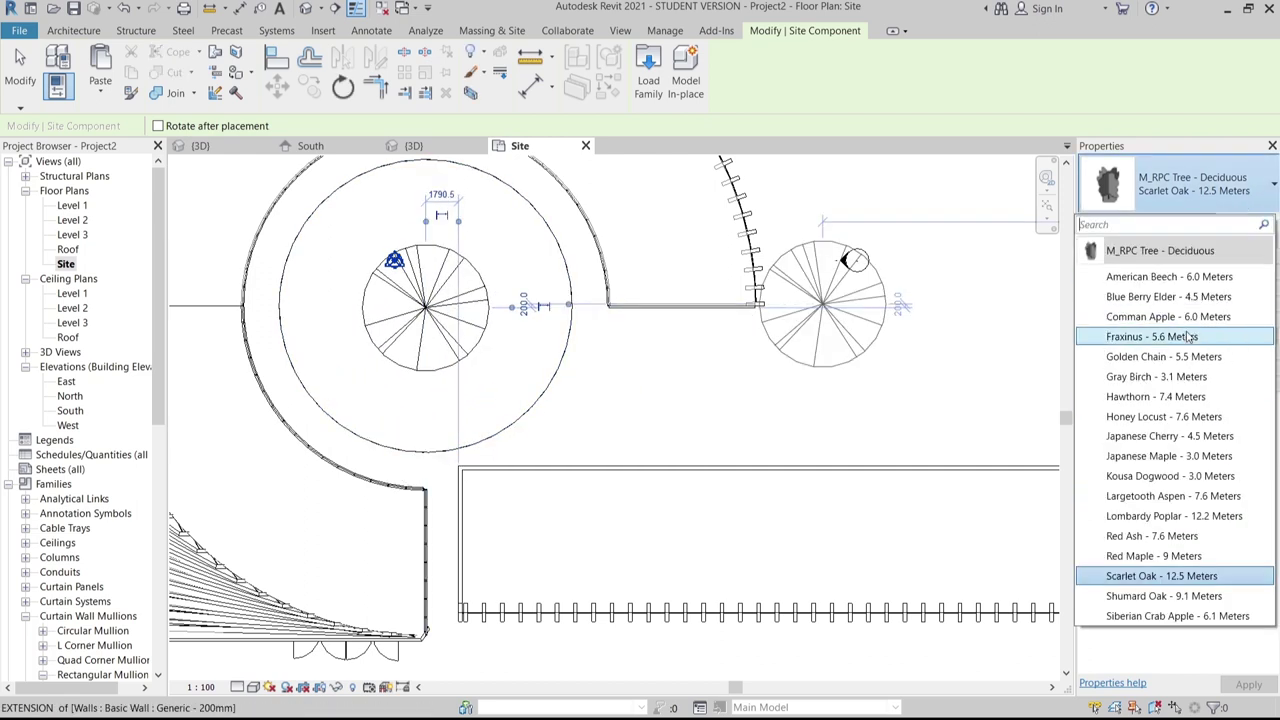
left_click(1165, 296)
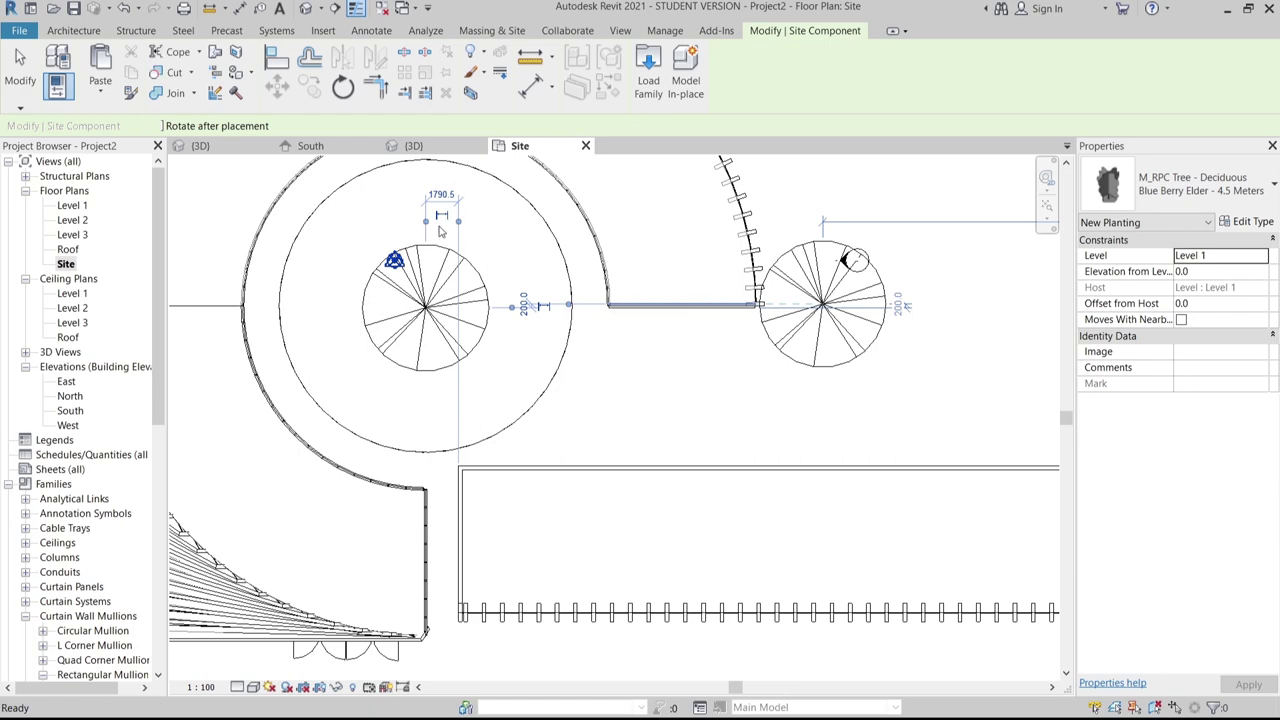
left_click(350, 228)
left_click(330, 355)
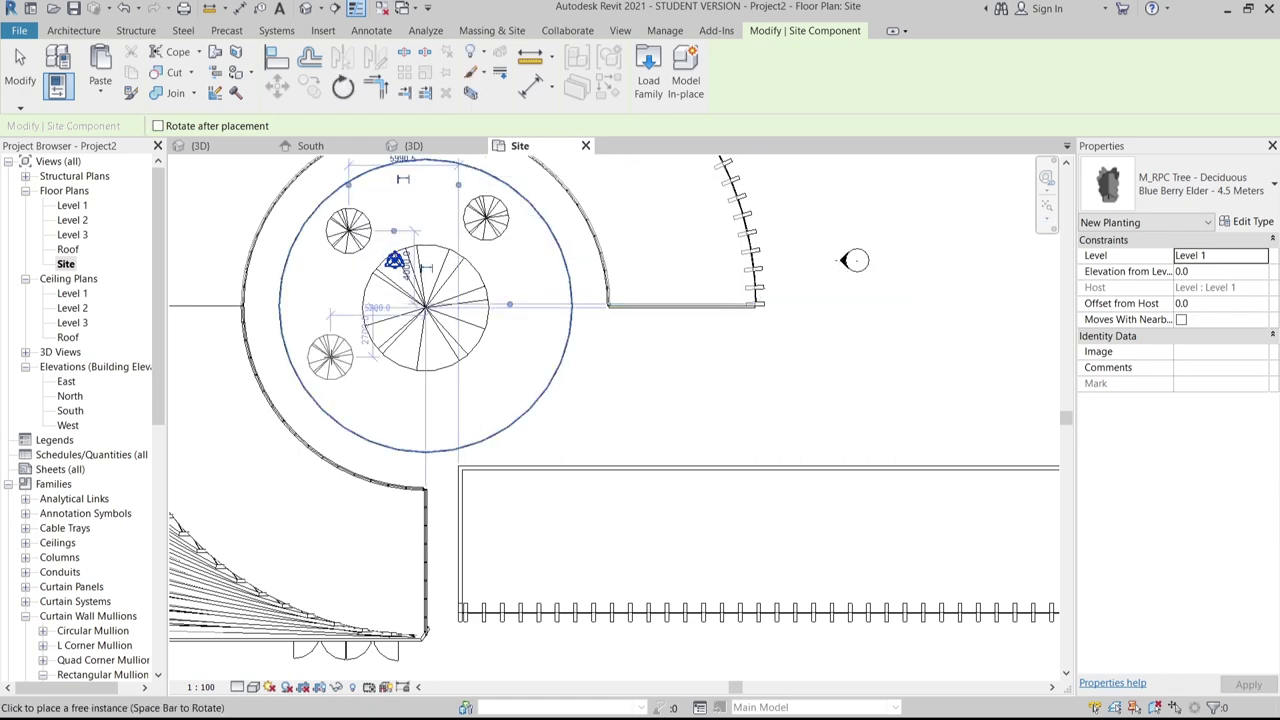
key("Escape")
key("Escape")
scroll(563, 337, "down", 3)
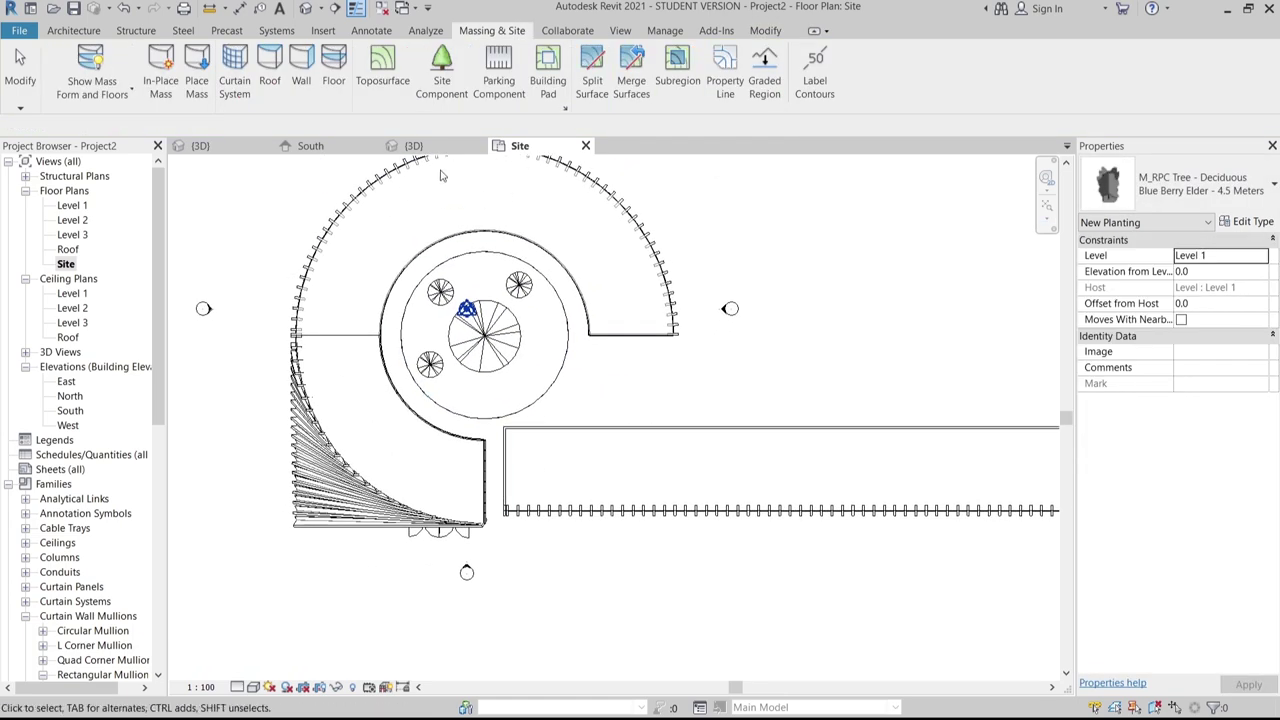
Examine the triangular storefront entrance and its doors beside the long wing in the 3D view
left_click(413, 145)
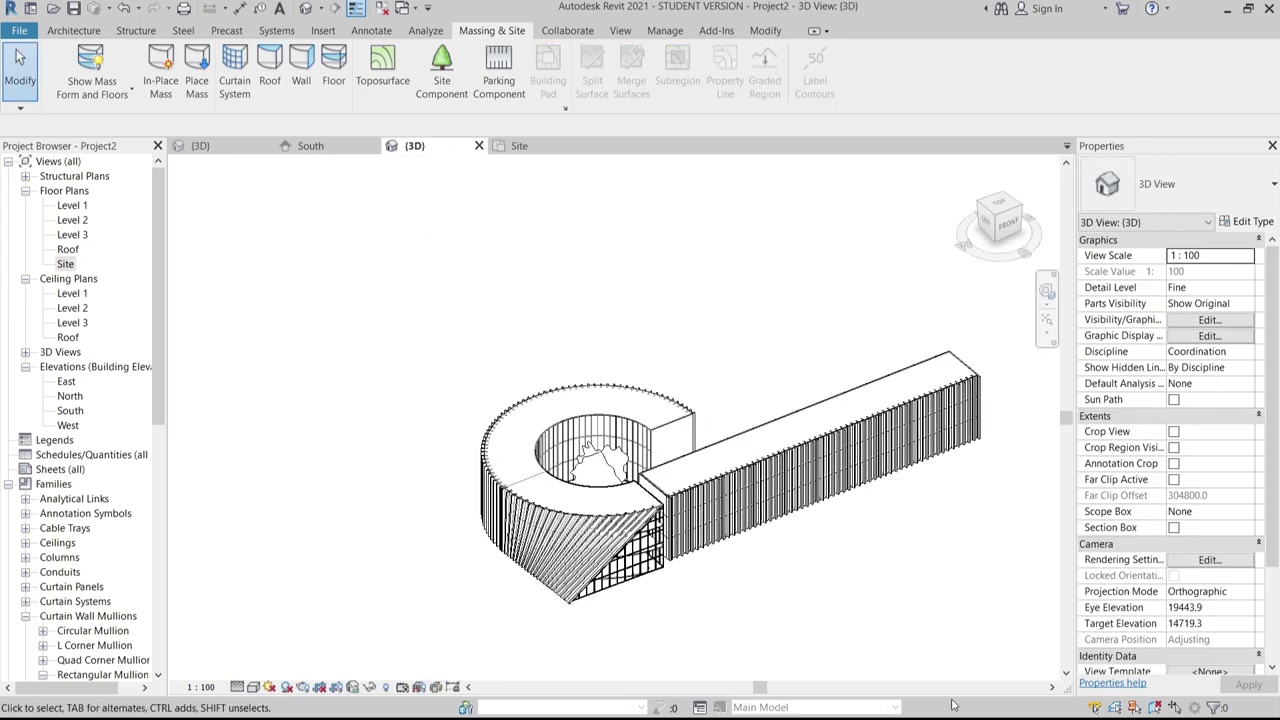
middle_click_drag(952, 705, 686, 503, "shift")
scroll(551, 489, "up", 4)
scroll(650, 428, "up", 5)
middle_click_drag(448, 274, 481, 317)
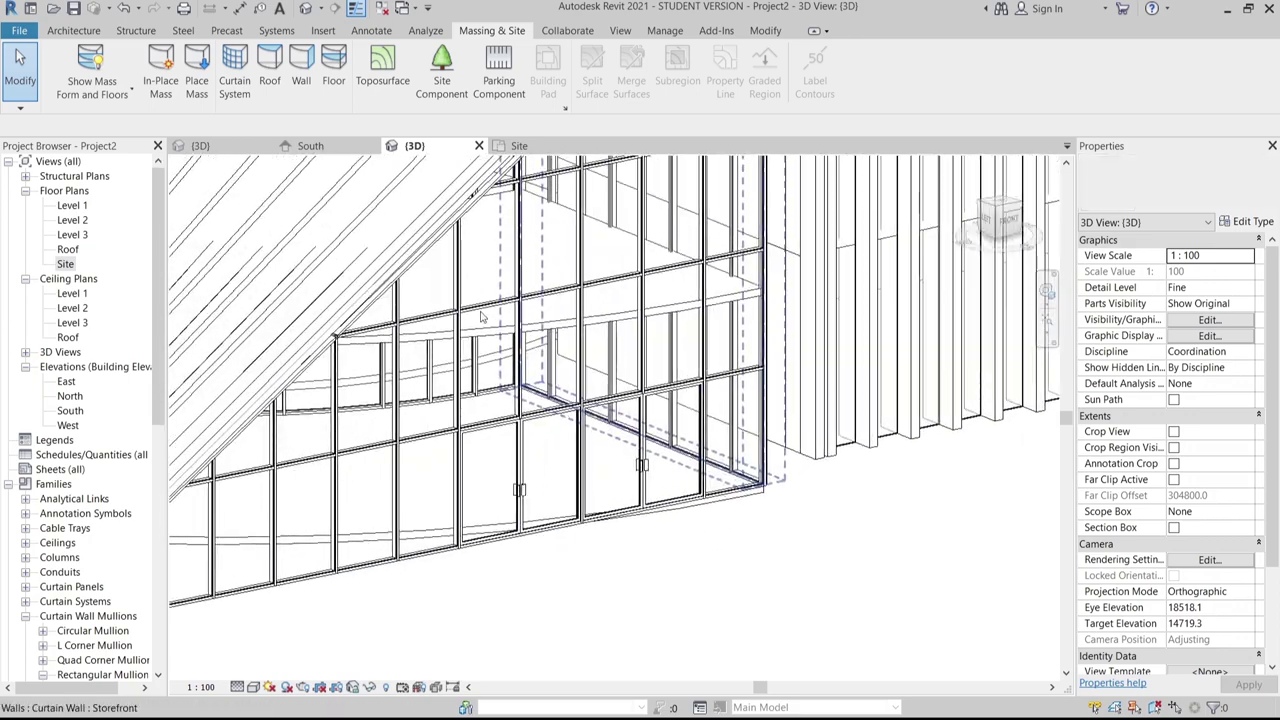
scroll(620, 340, "down", 5)
middle_click_drag(761, 402, 757, 429)
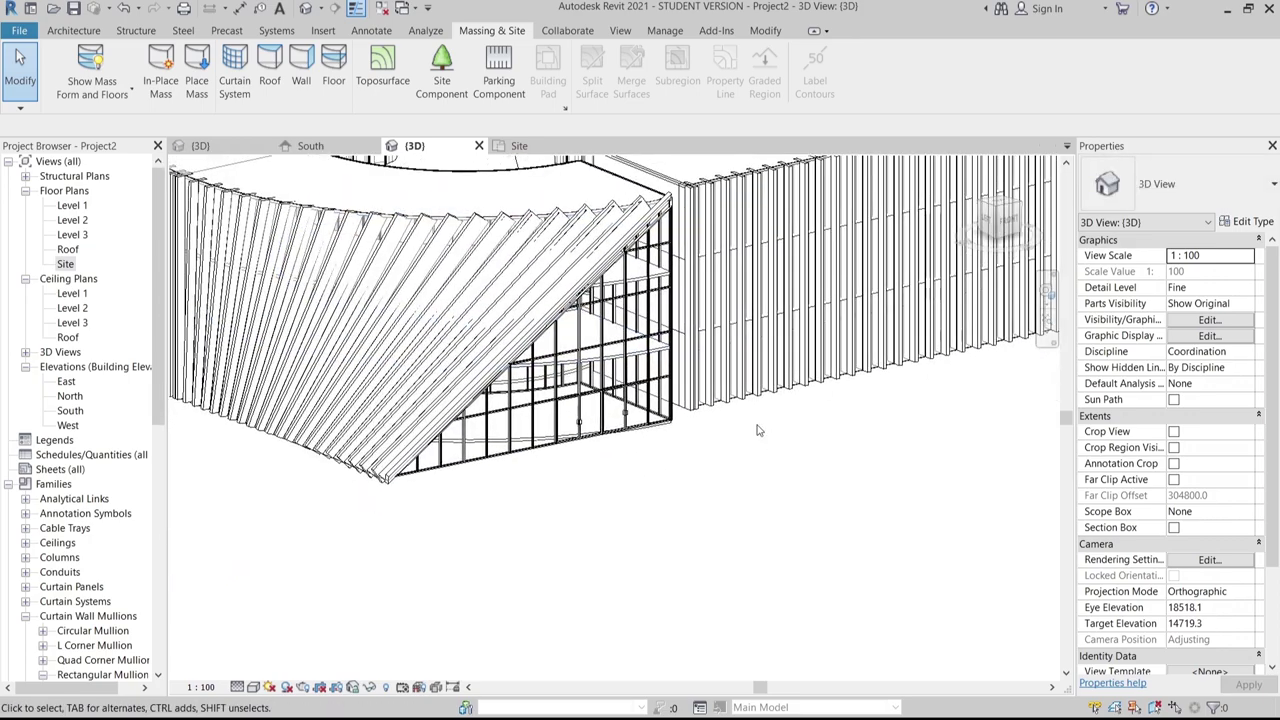
scroll(757, 430, "up", 4)
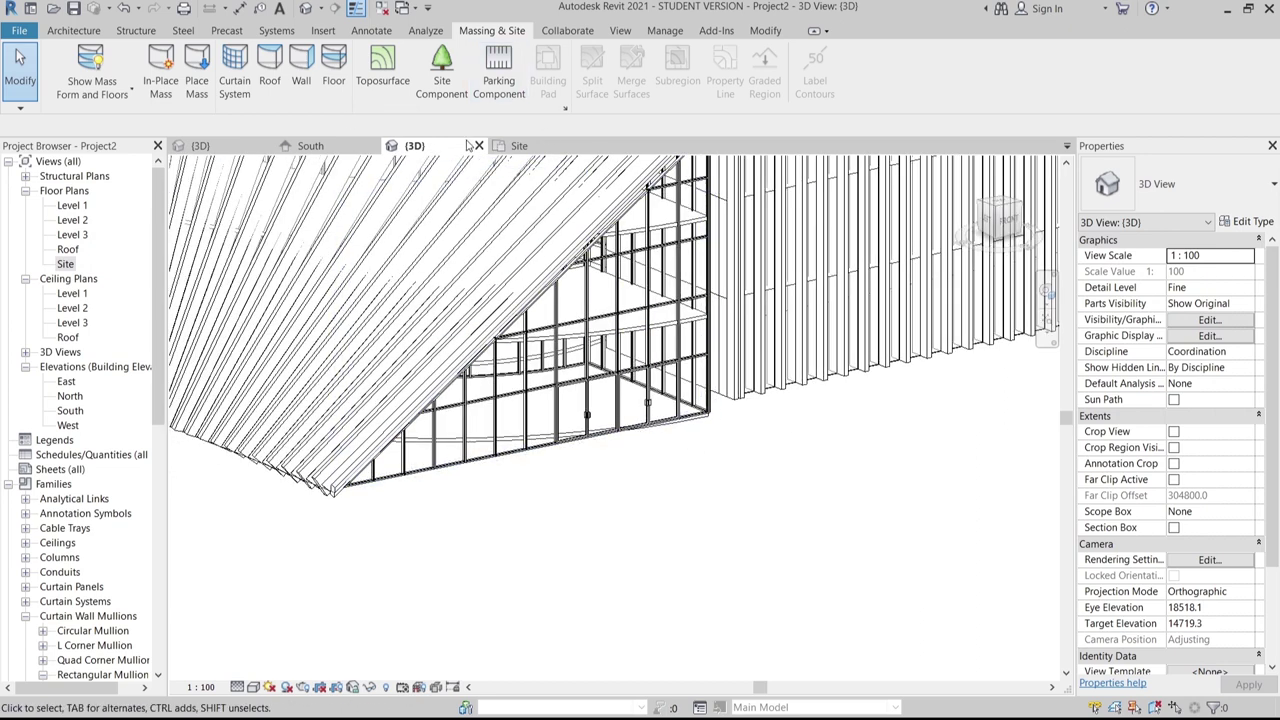
In the South elevation, place the model text "Isenberg School of Management" on the glazed storefront panels just above the entrance doors
left_click(308, 146)
scroll(604, 605, "up", 3)
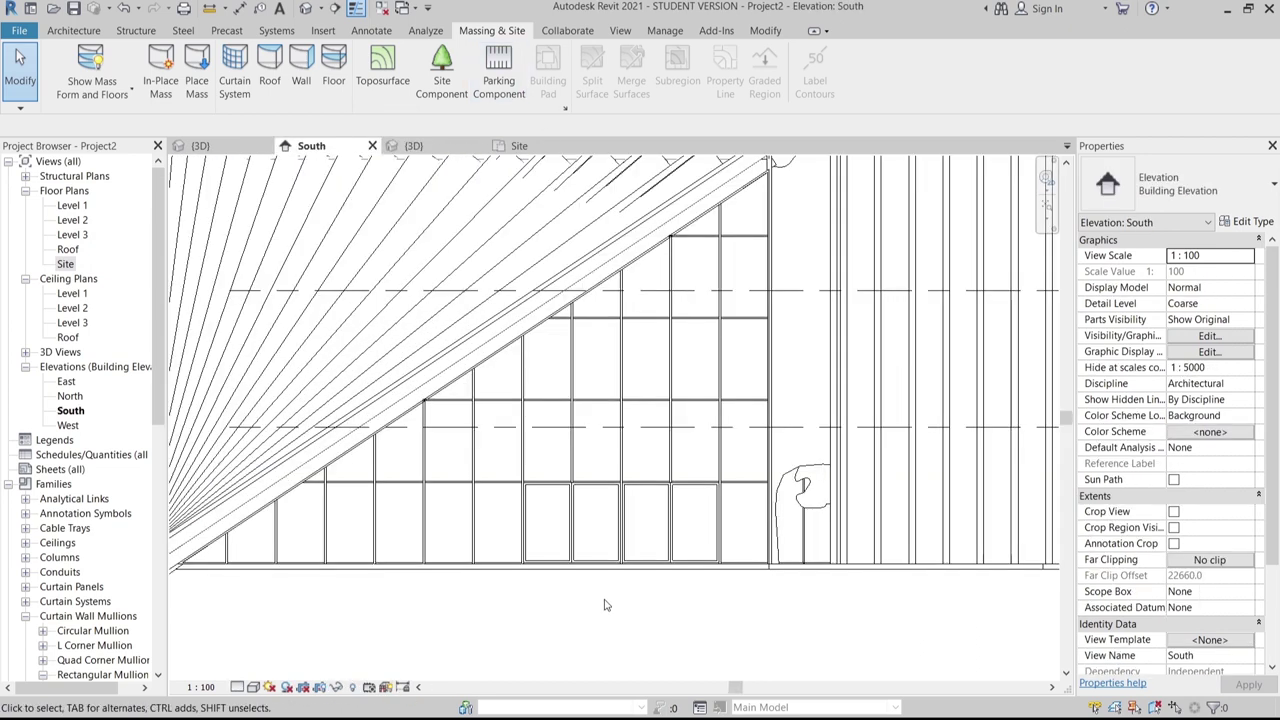
middle_click_drag(604, 605, 606, 580)
left_click(73, 30)
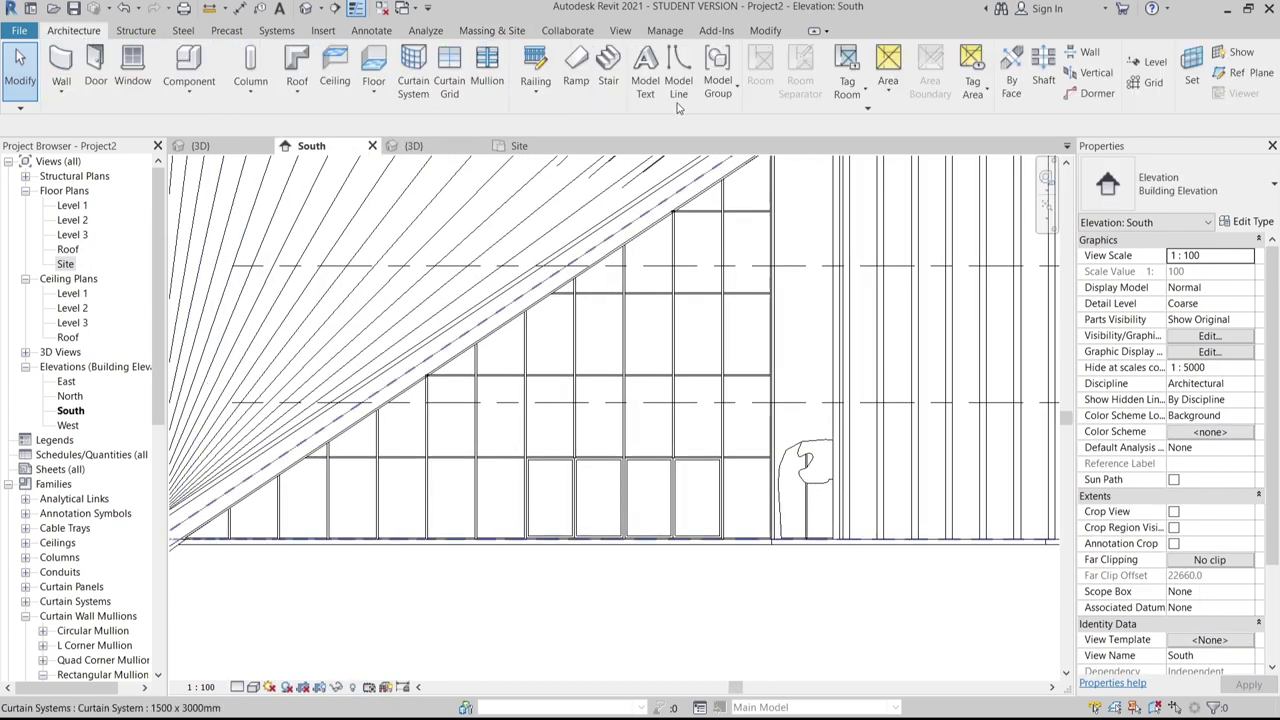
left_click(652, 78)
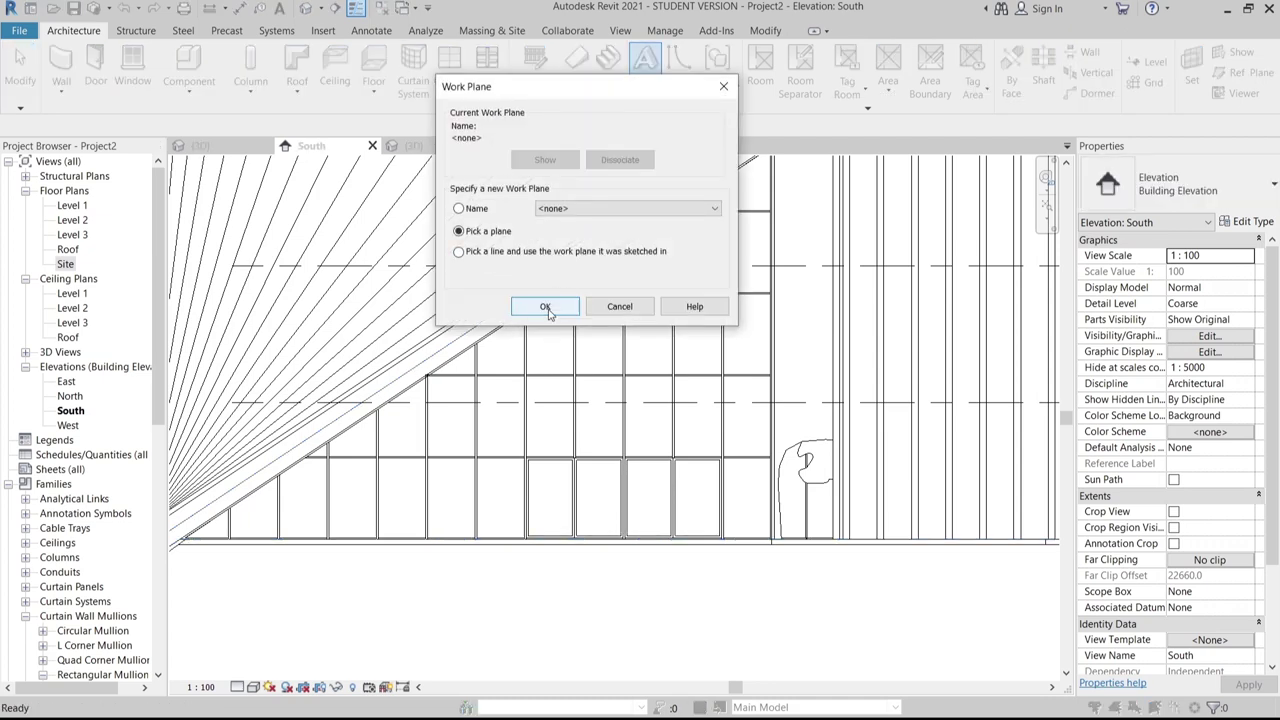
left_click(551, 310)
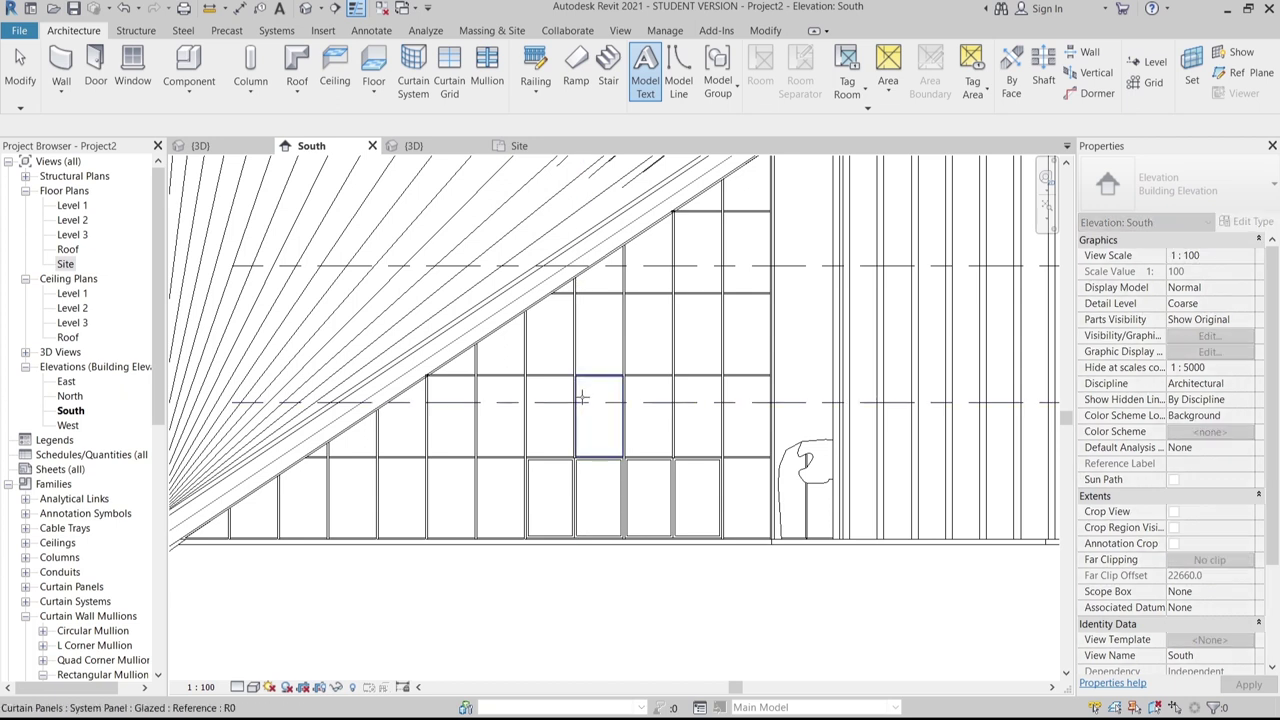
left_click(589, 395)
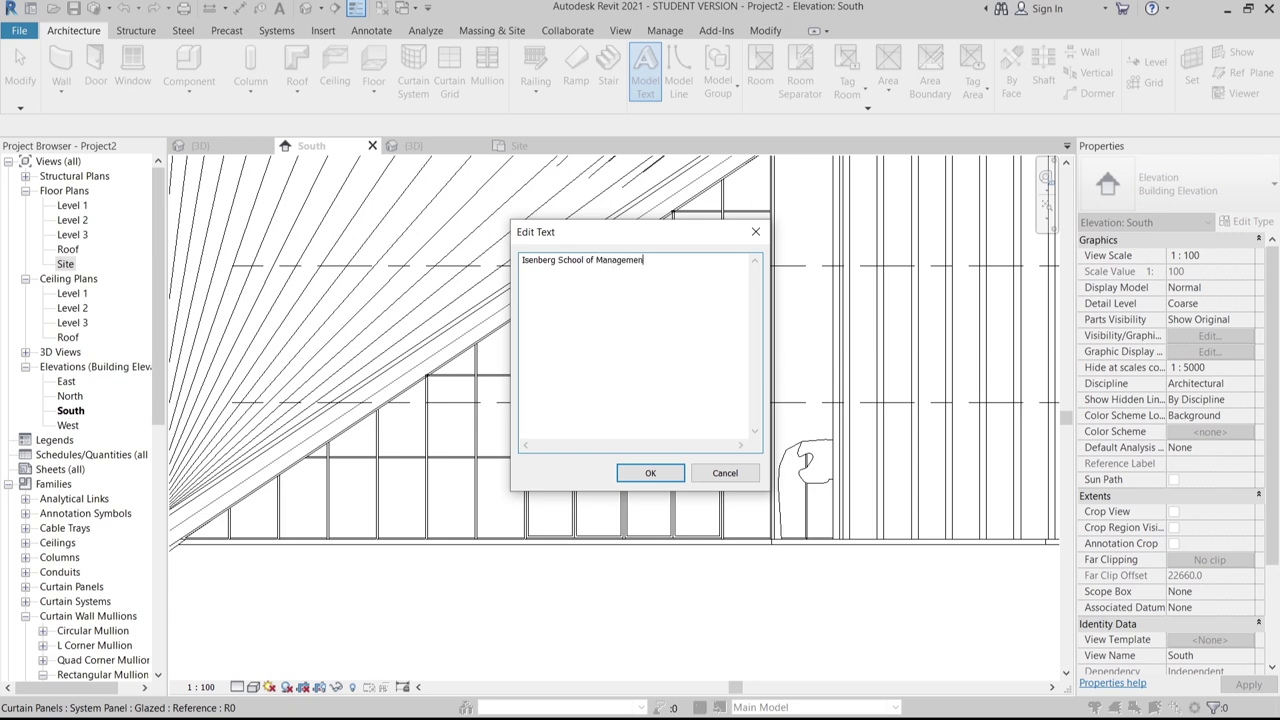
left_click(651, 474)
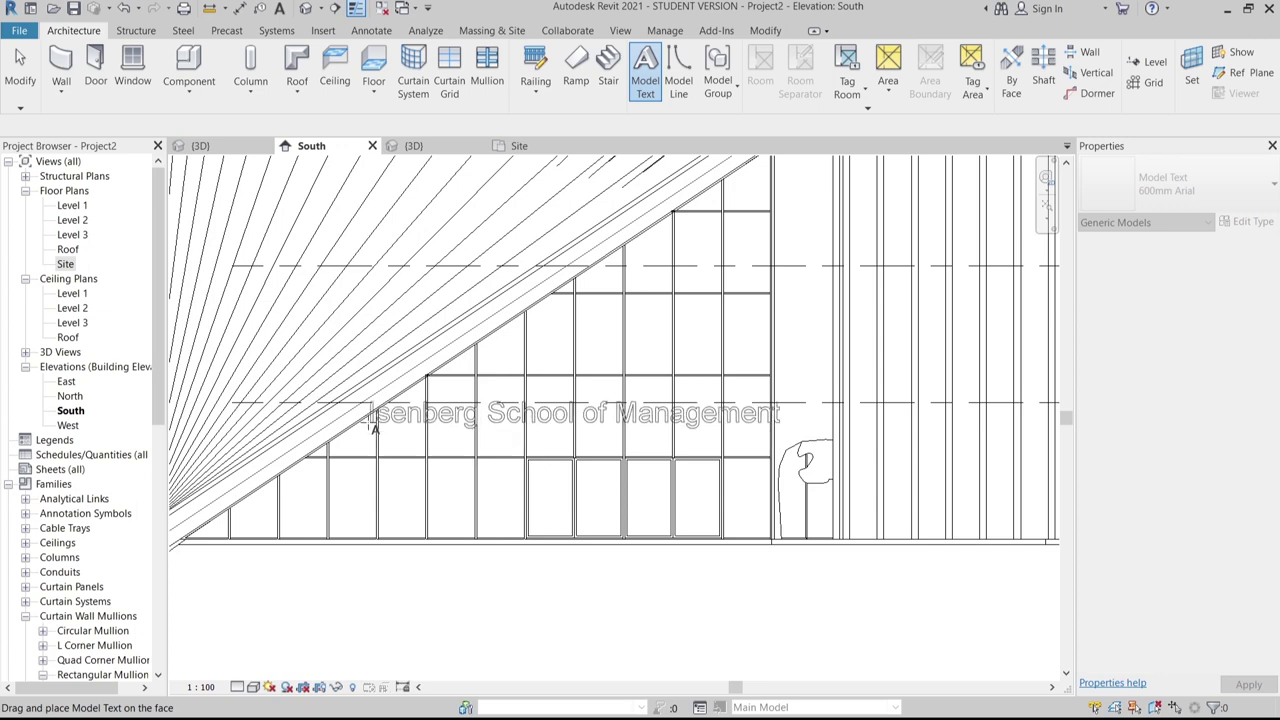
left_click(370, 424)
key("Escape")
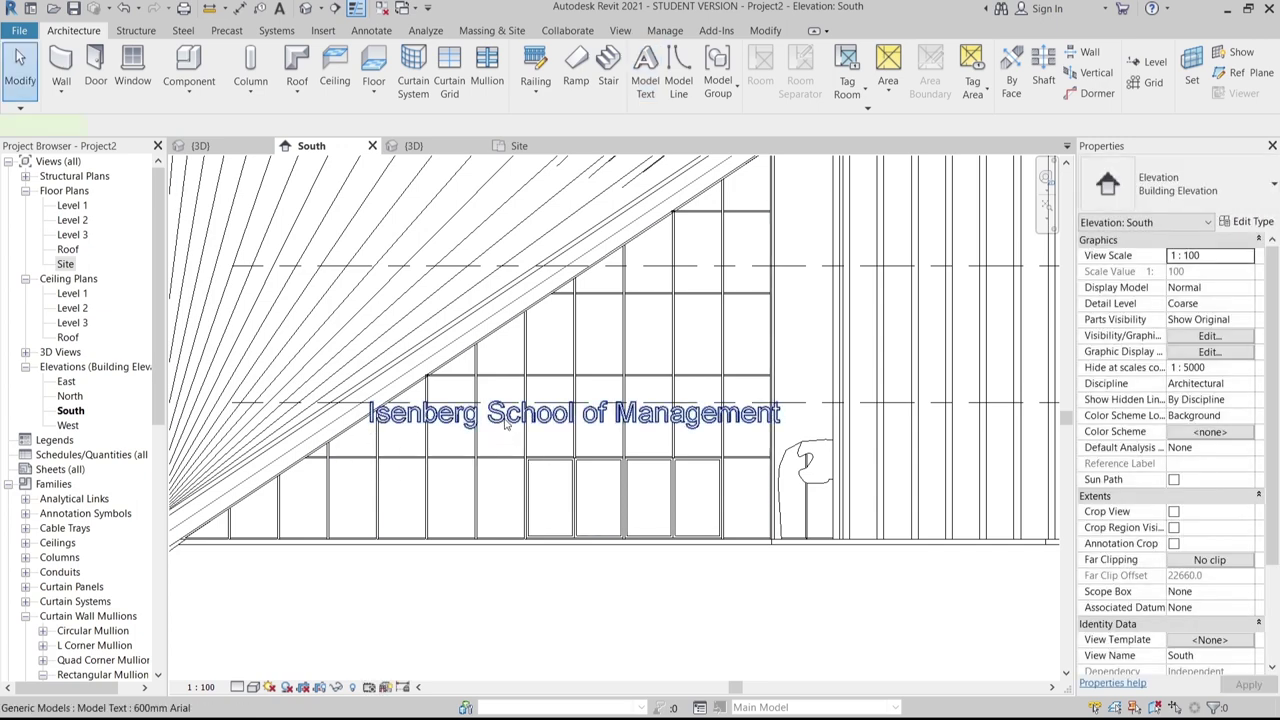
Reduce the text size in the type properties of the sign above the entrance doors
left_click(506, 424)
left_click(1228, 224)
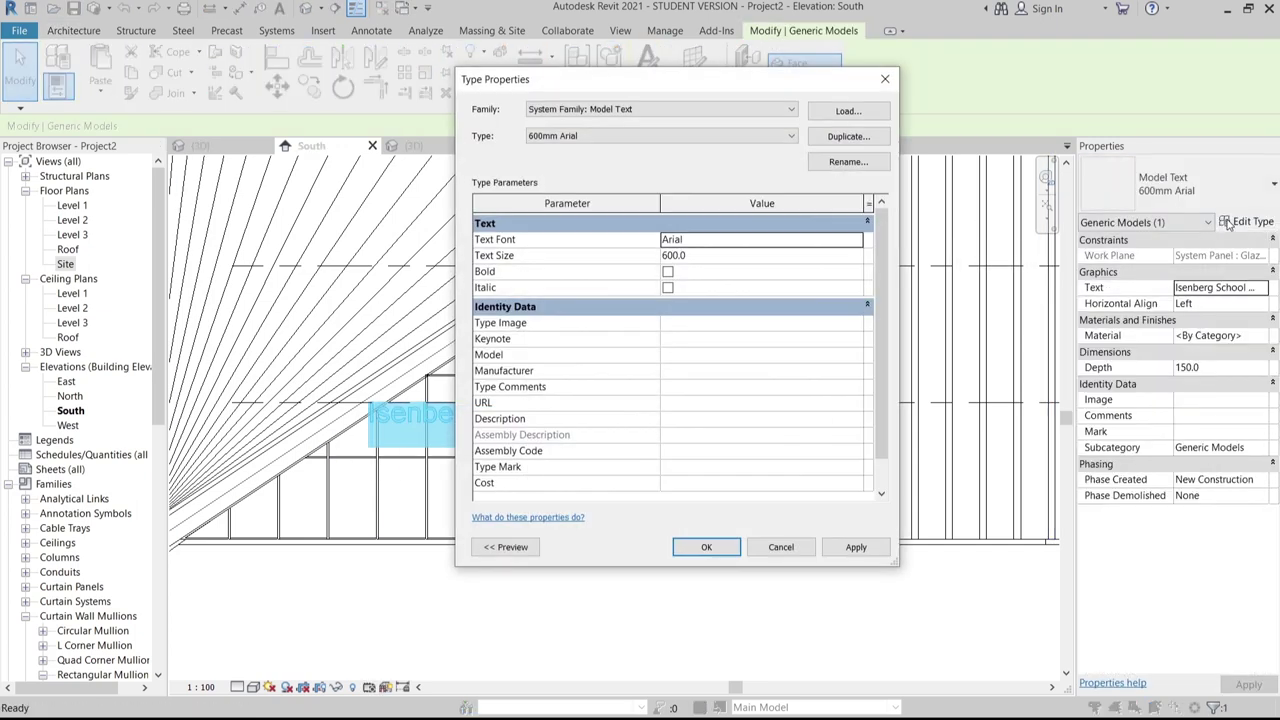
left_click(740, 254)
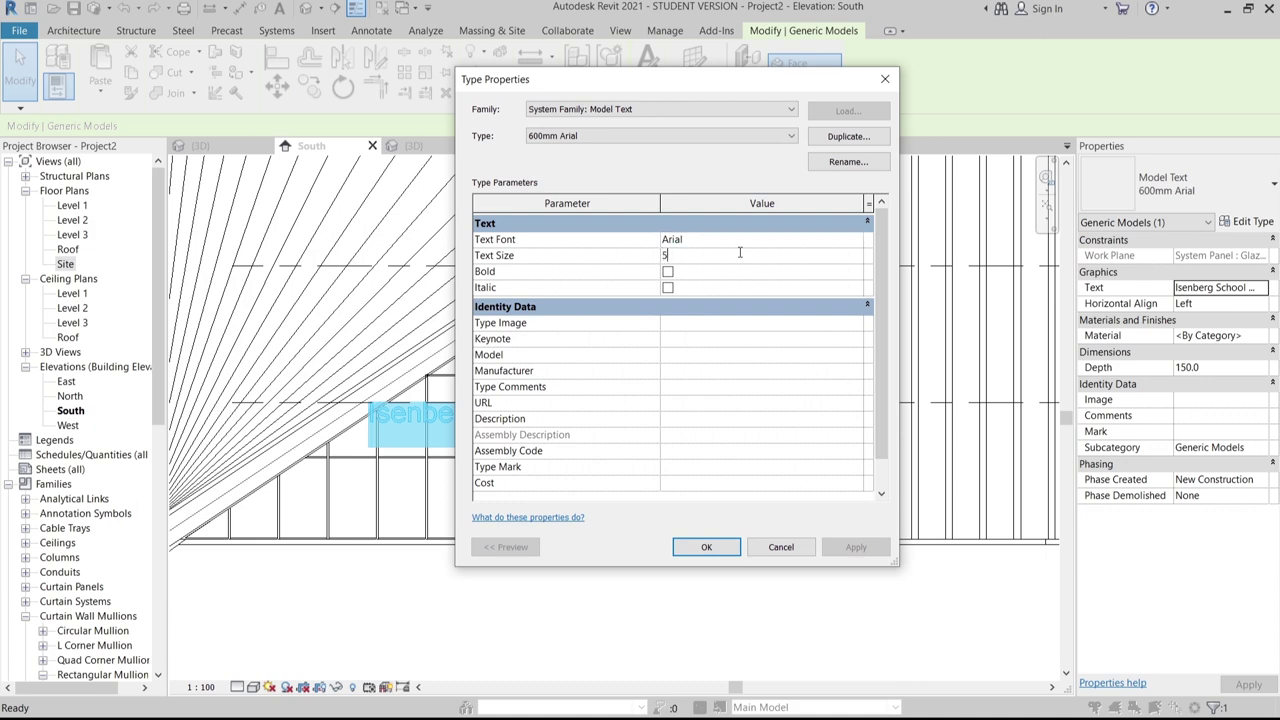
left_click(714, 551)
left_click(743, 591)
scroll(746, 568, "down", 2)
middle_click_drag(751, 571, 748, 496)
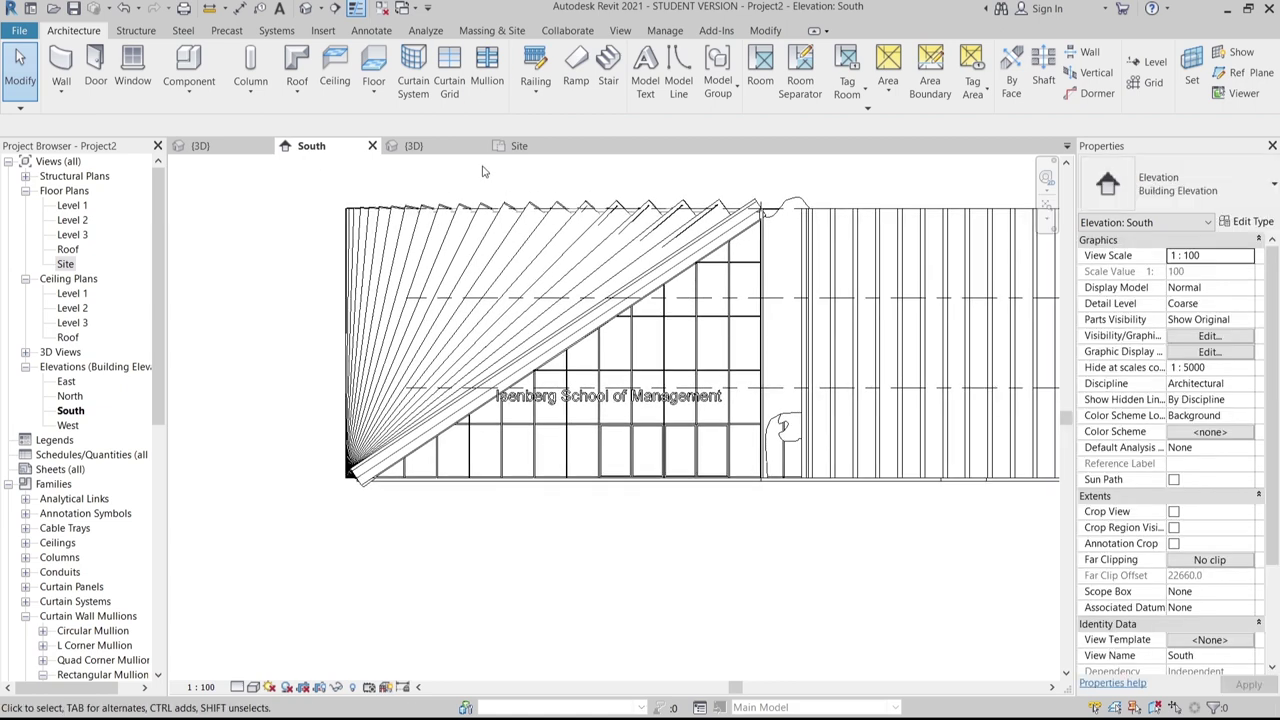
Create a perspective camera view from the Site plan, standing southwest of the building at 1750 offset from Level 1 and aimed northeast across it
left_click(520, 146)
scroll(700, 200, "down", 4)
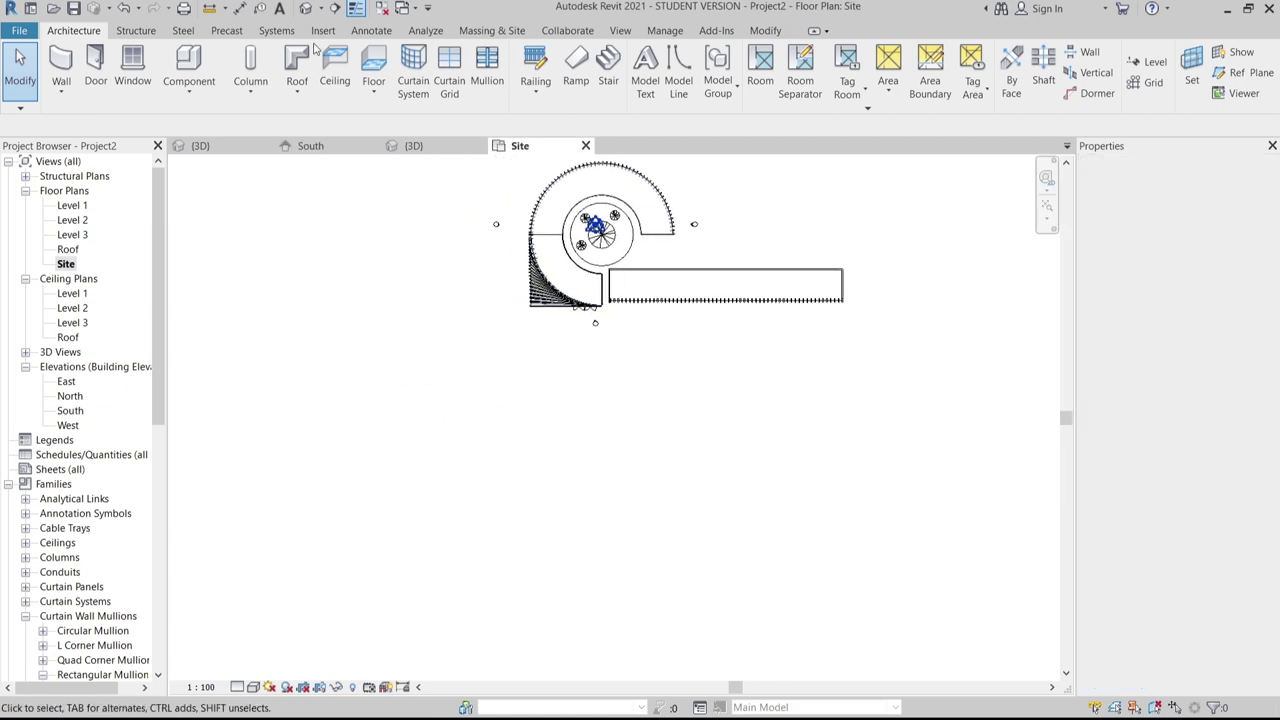
left_click(320, 9)
left_click(297, 55)
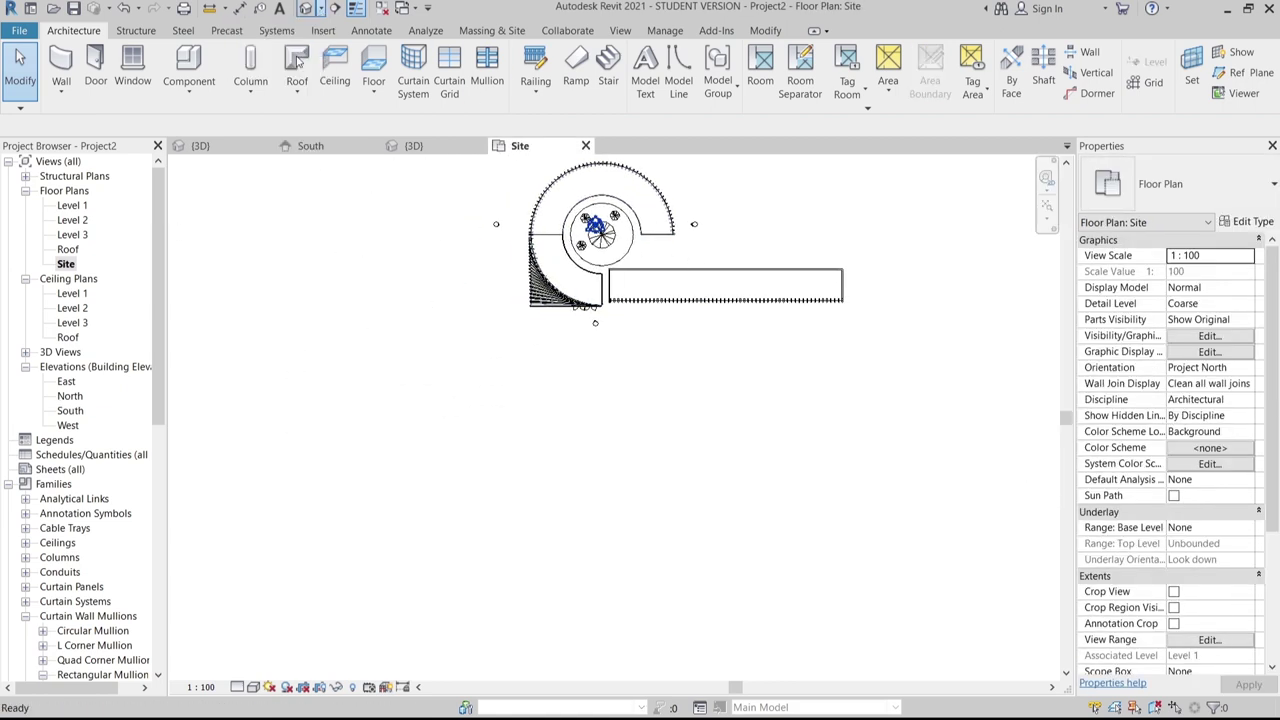
left_click(416, 483)
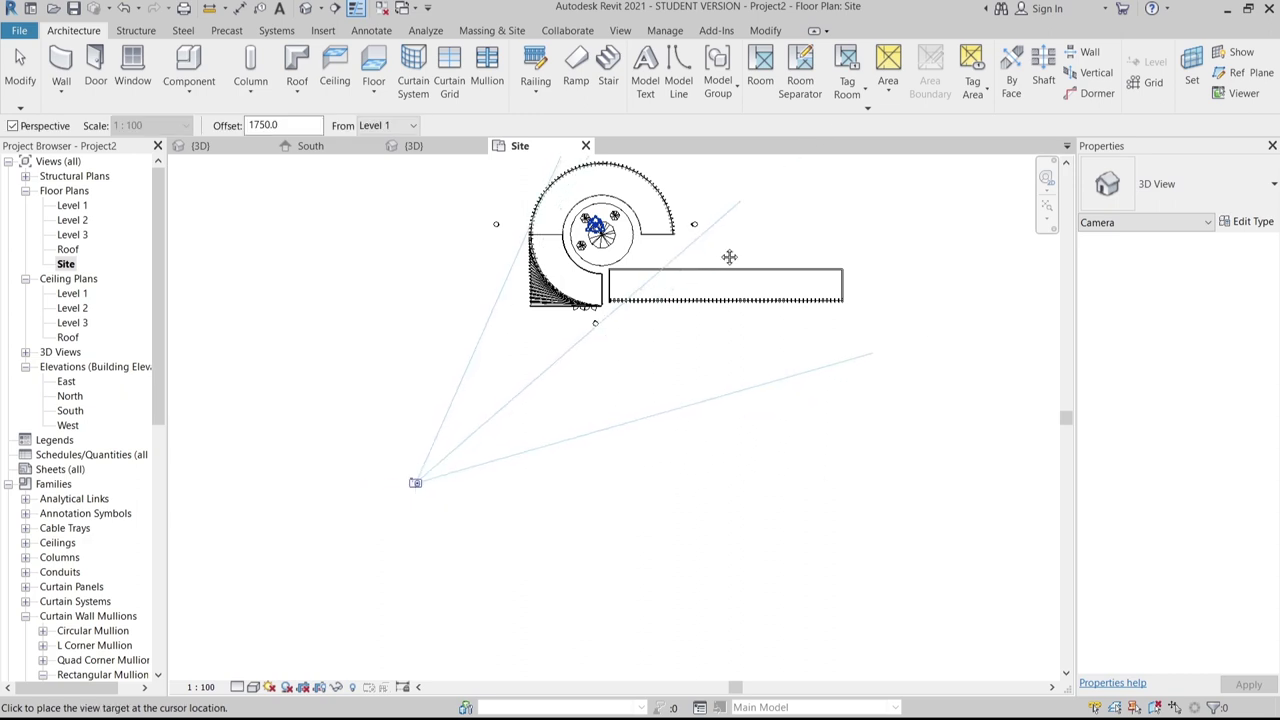
left_click(777, 188)
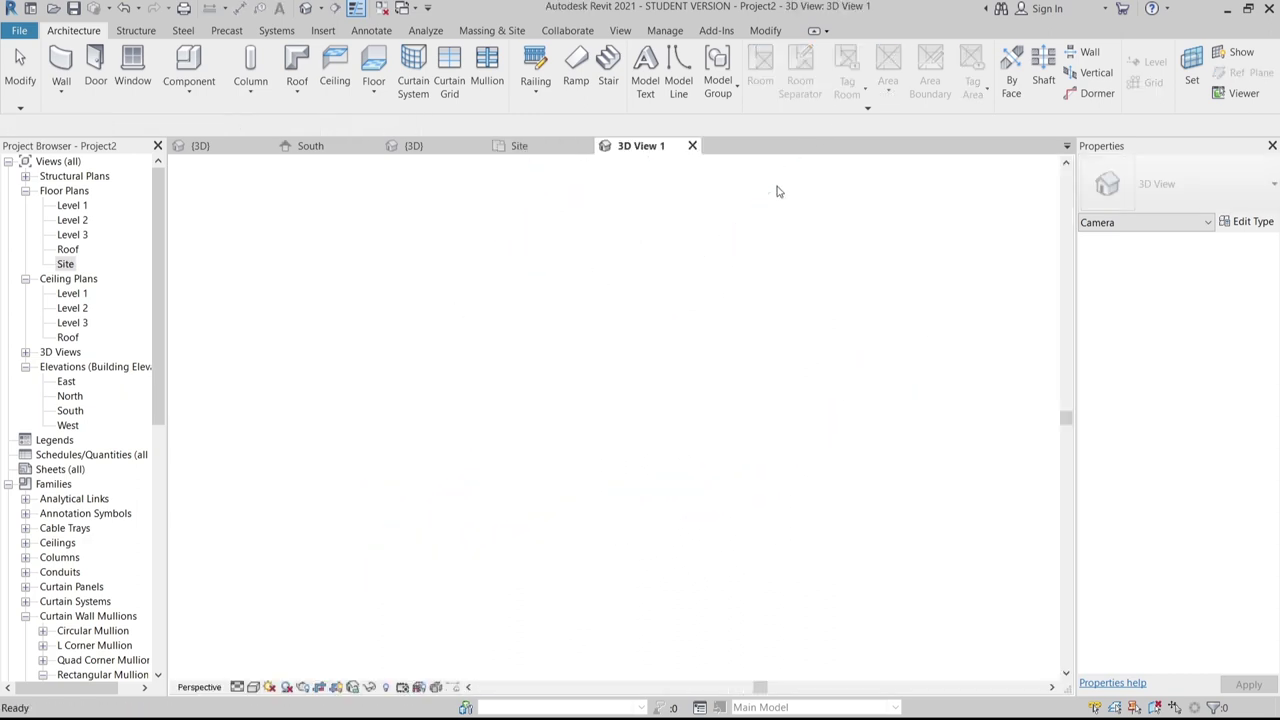
scroll(755, 270, "down", 3)
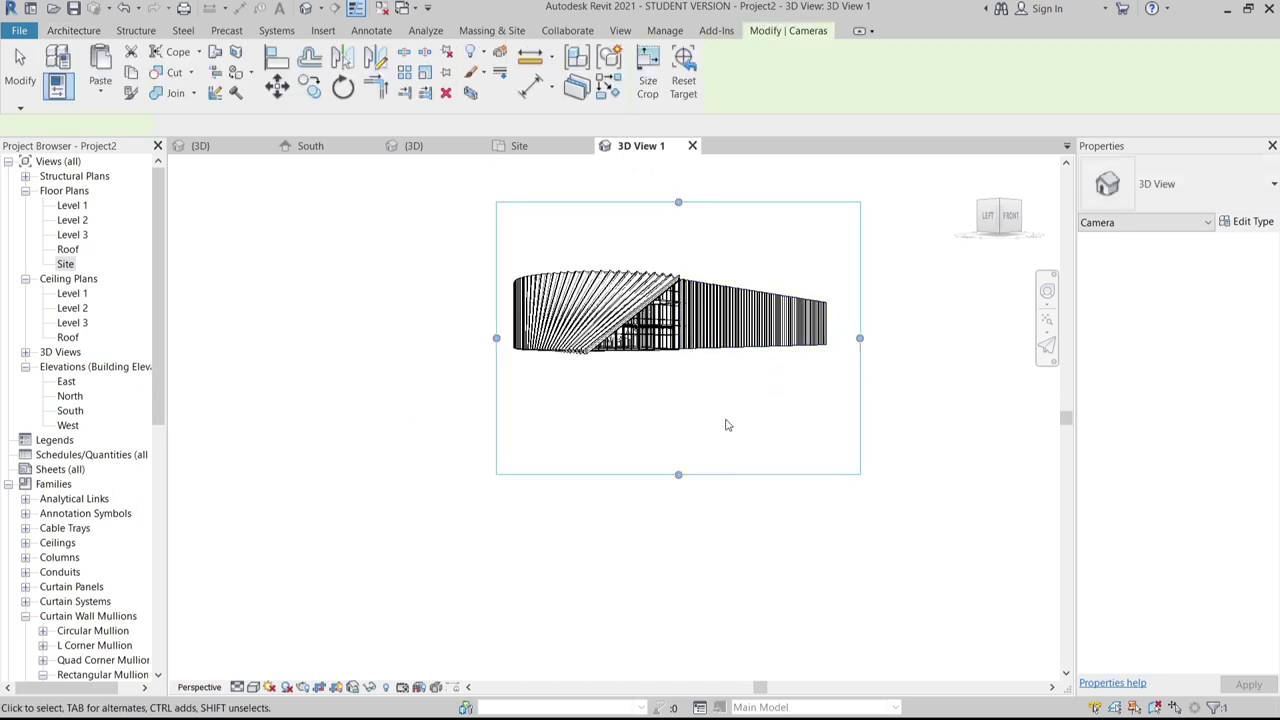
scroll(640, 440, "up", 3)
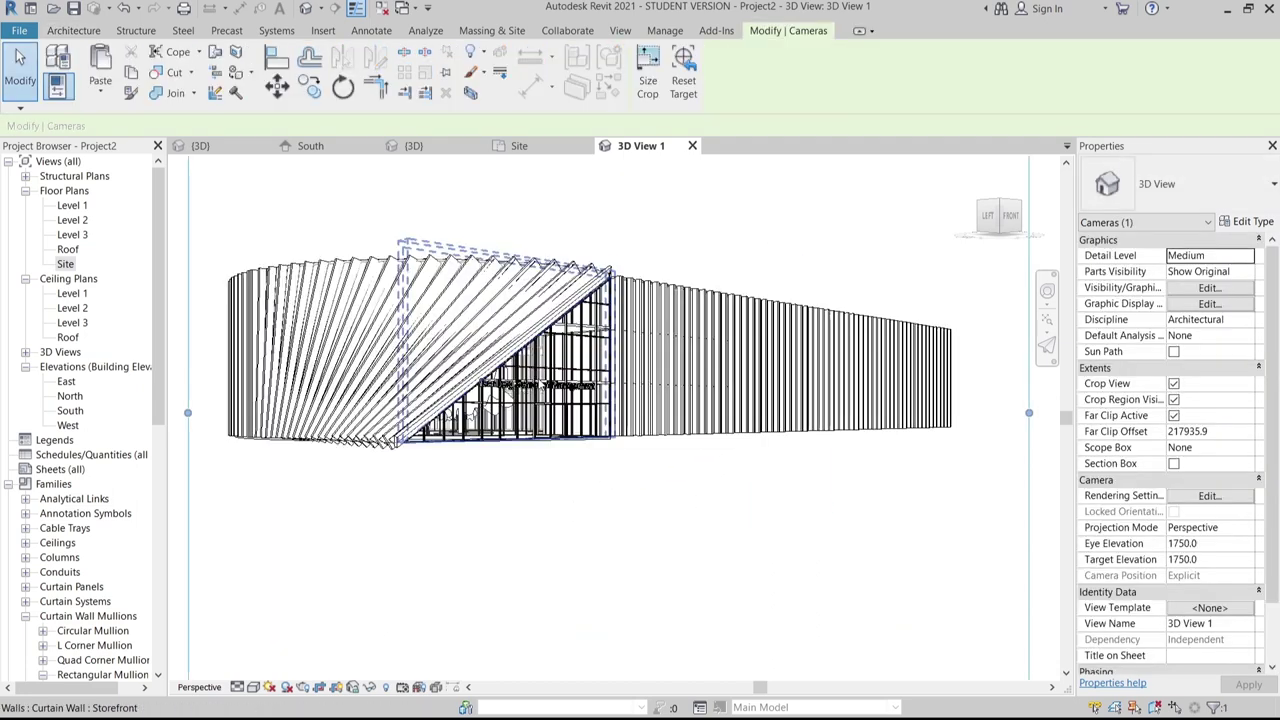
scroll(222, 357, "up", 2)
In the camera view's Graphic Display Options, enable Cast Shadows and Show Ambient Shadows
left_click(253, 687)
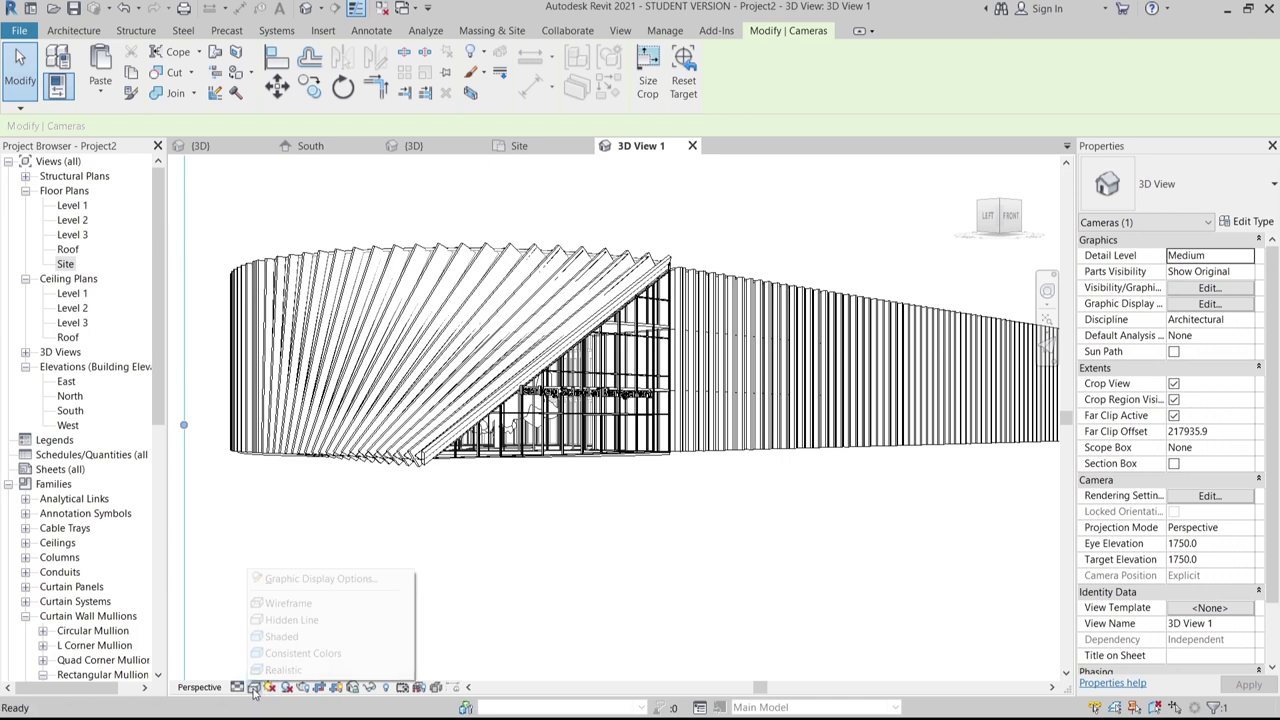
left_click(308, 584)
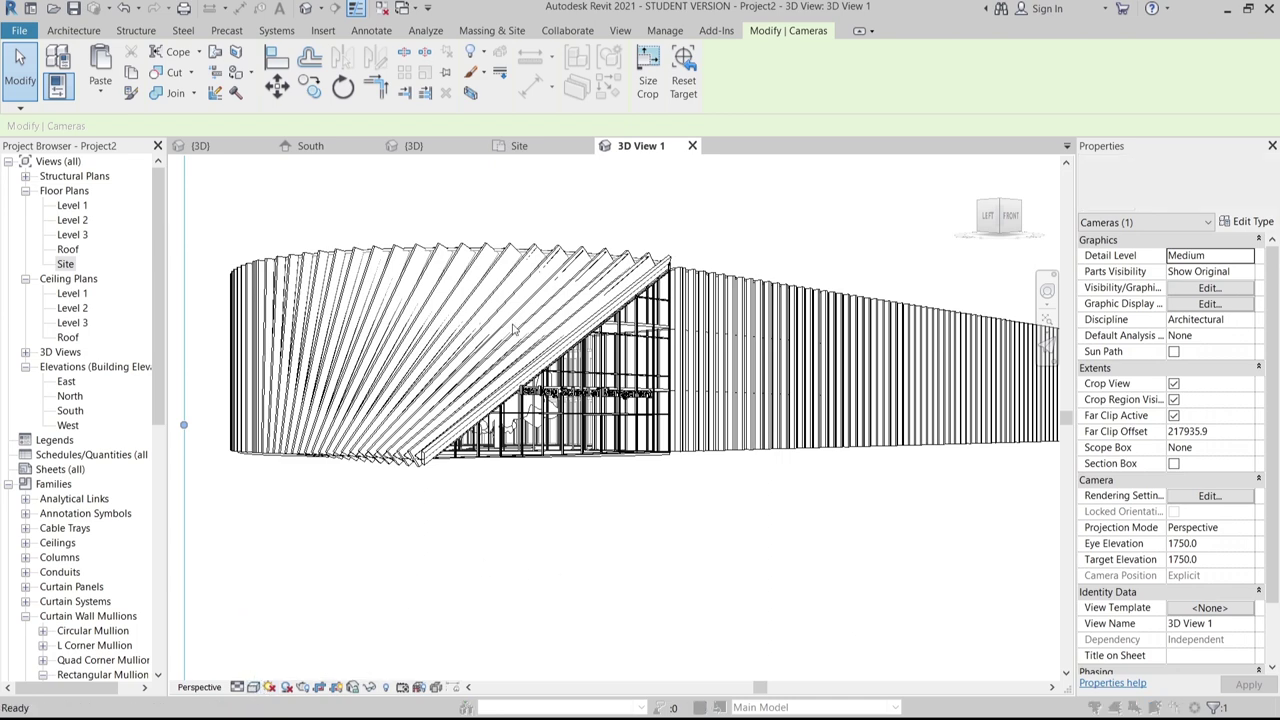
left_click_drag(172, 162, 222, 155)
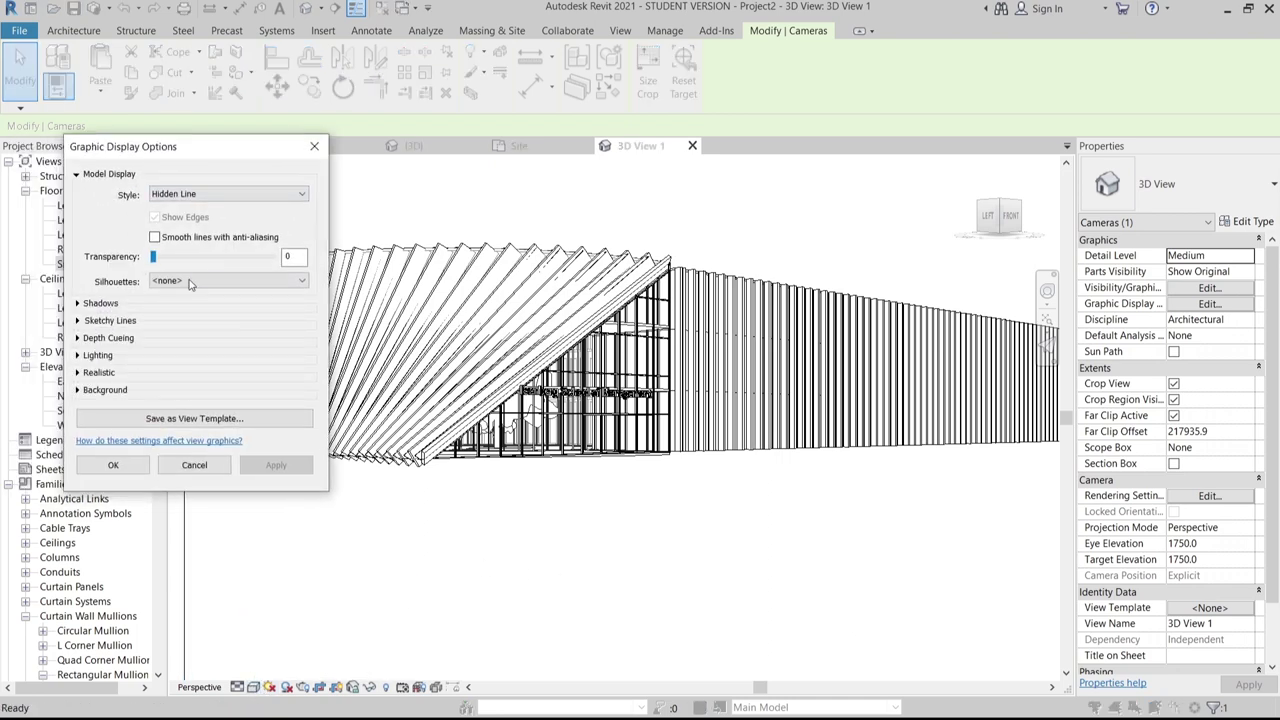
left_click(78, 303)
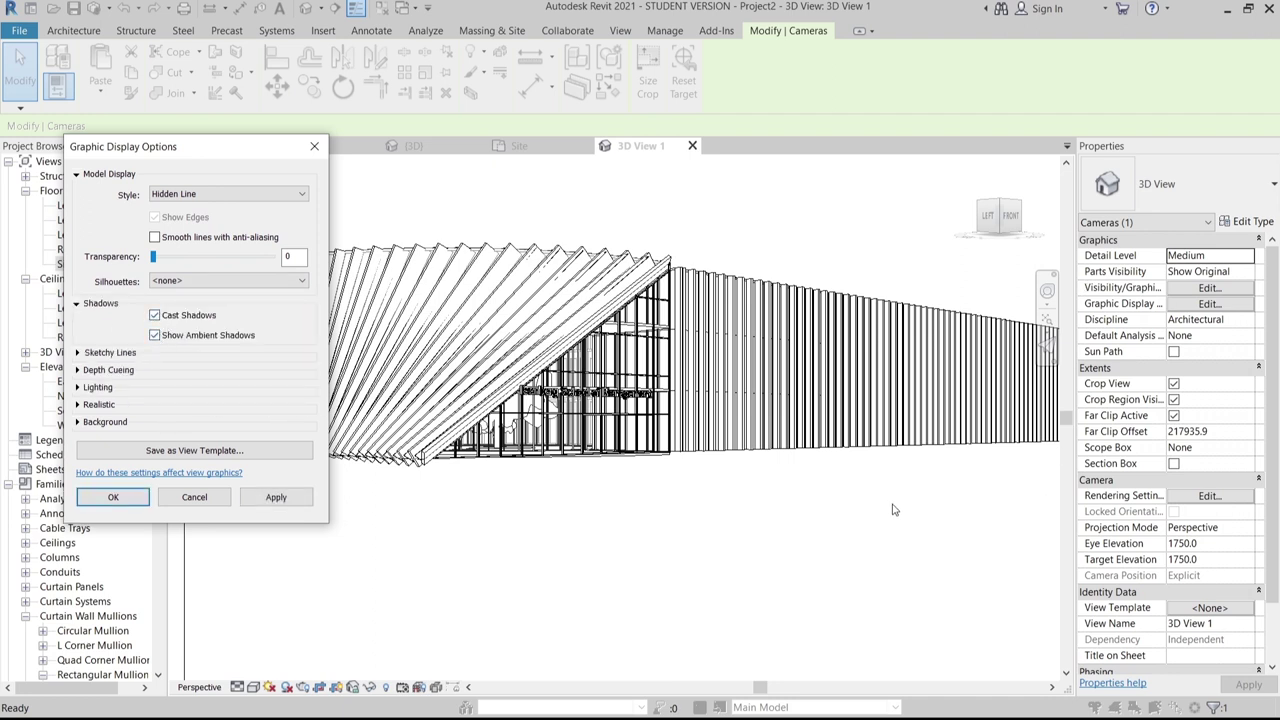
Enable Sketchy Lines with Jitter 2 and Extension 2, and apply them to the camera view
left_click(77, 353)
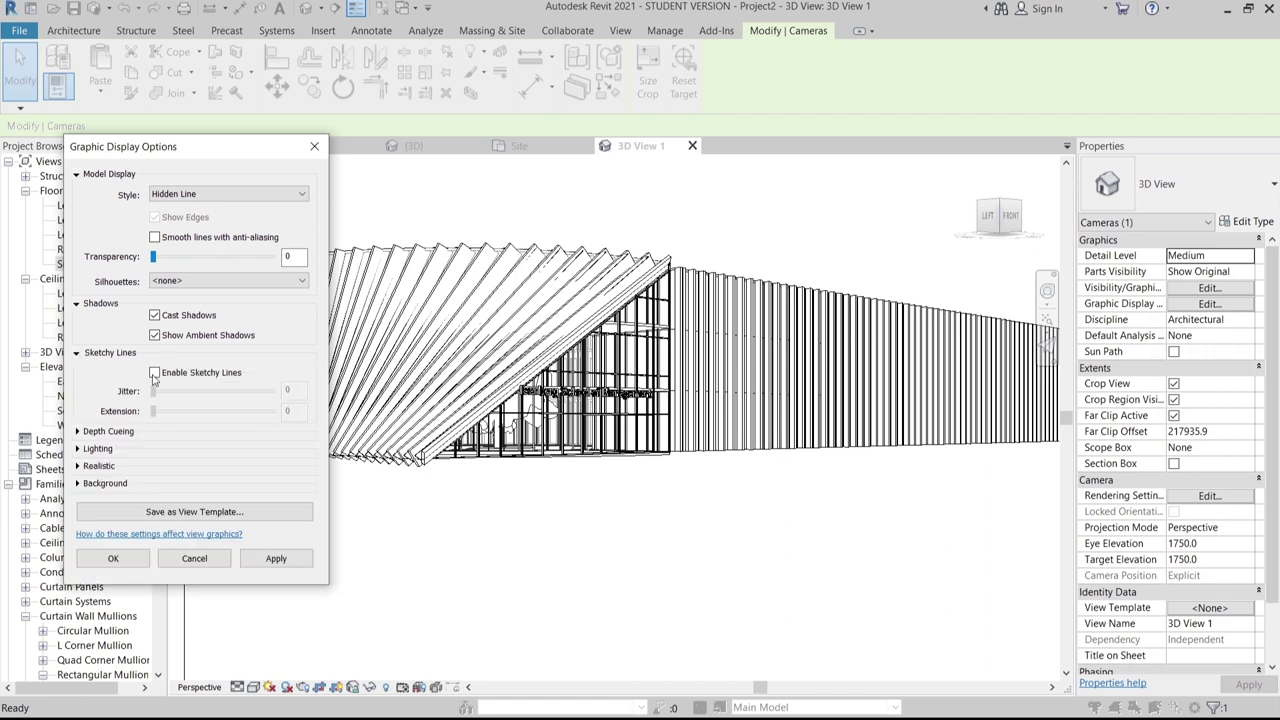
left_click(155, 373)
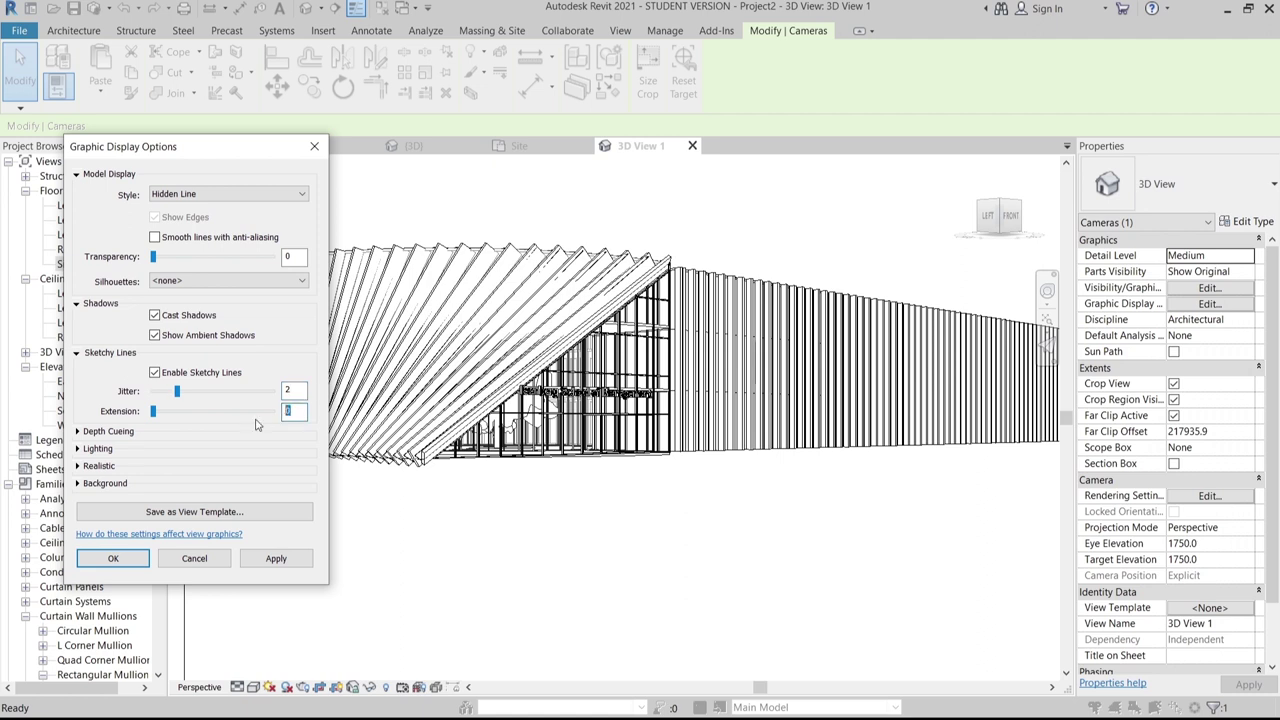
left_click(284, 560)
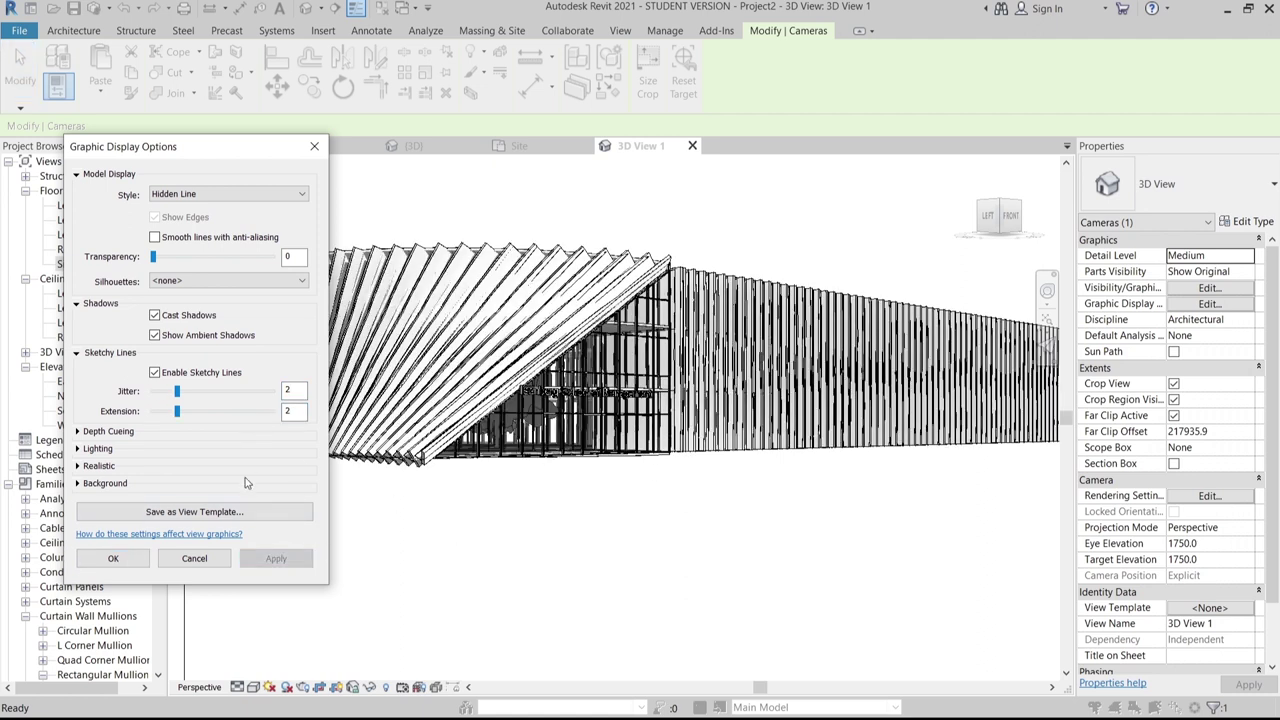
Reduce the camera view's sketchy line Extension to 0 and Jitter to 1
left_click_drag(169, 418, 164, 416)
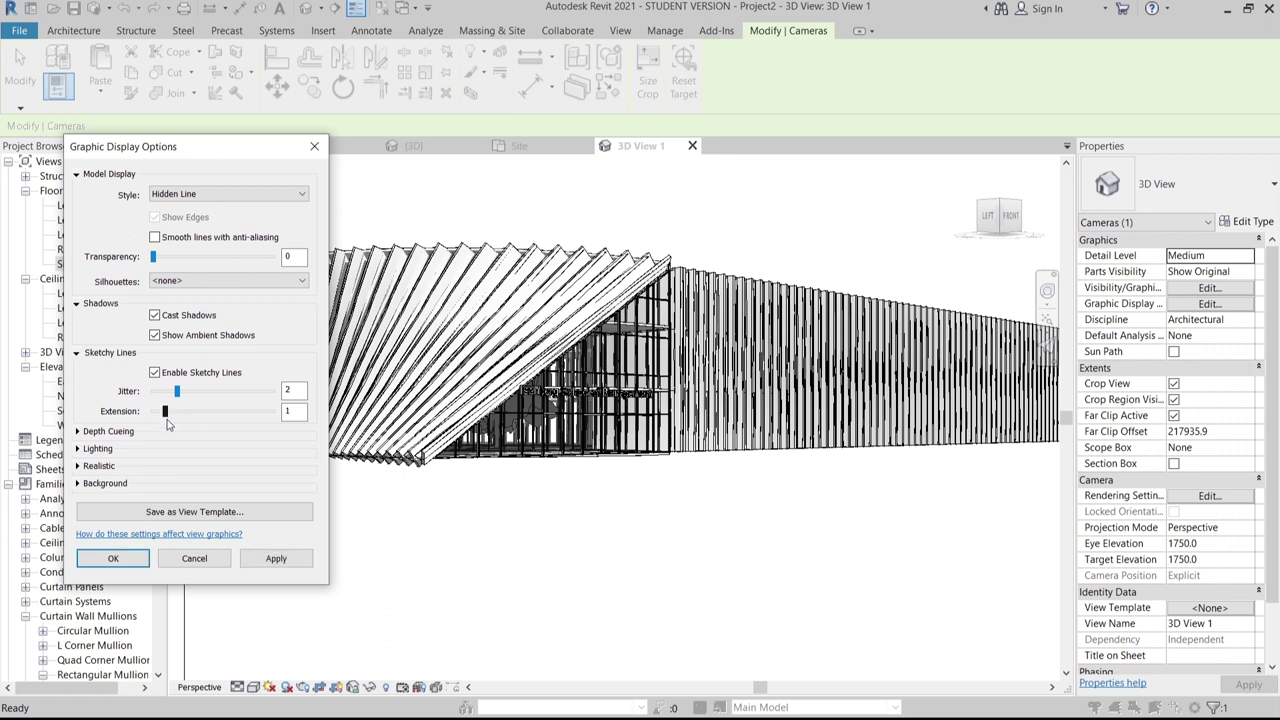
left_click(275, 558)
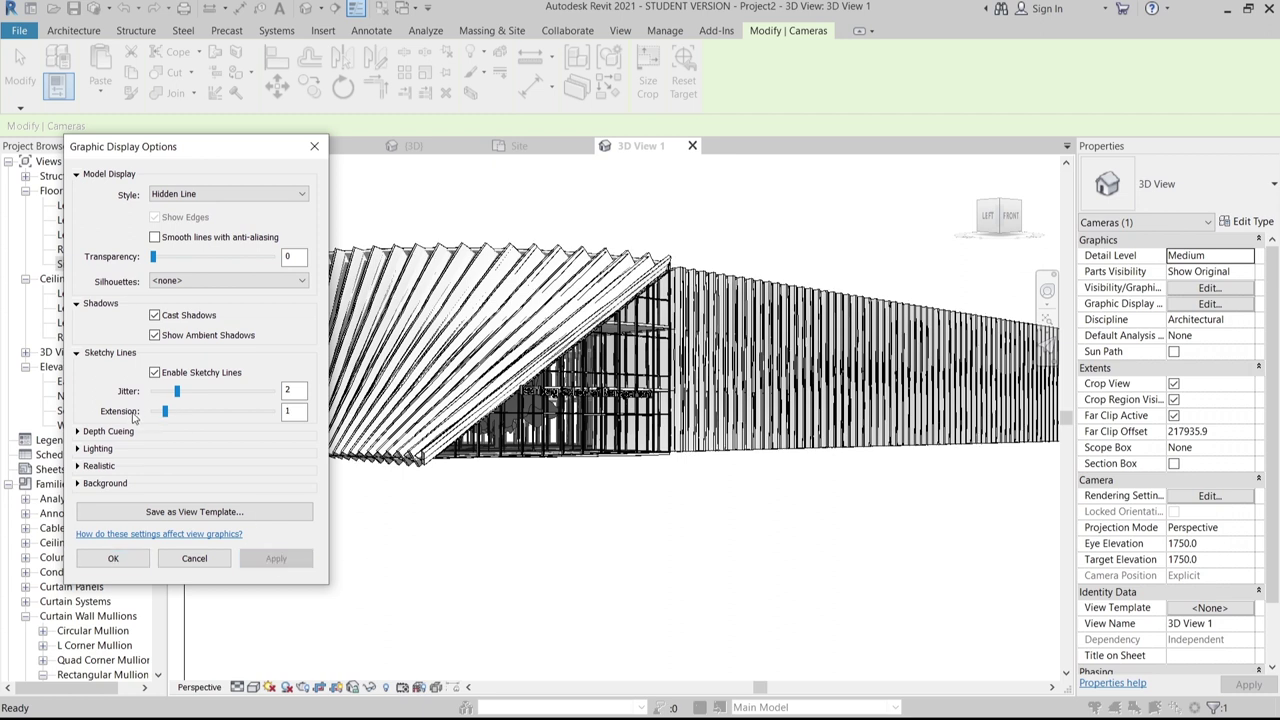
left_click_drag(165, 418, 130, 425)
left_click(284, 559)
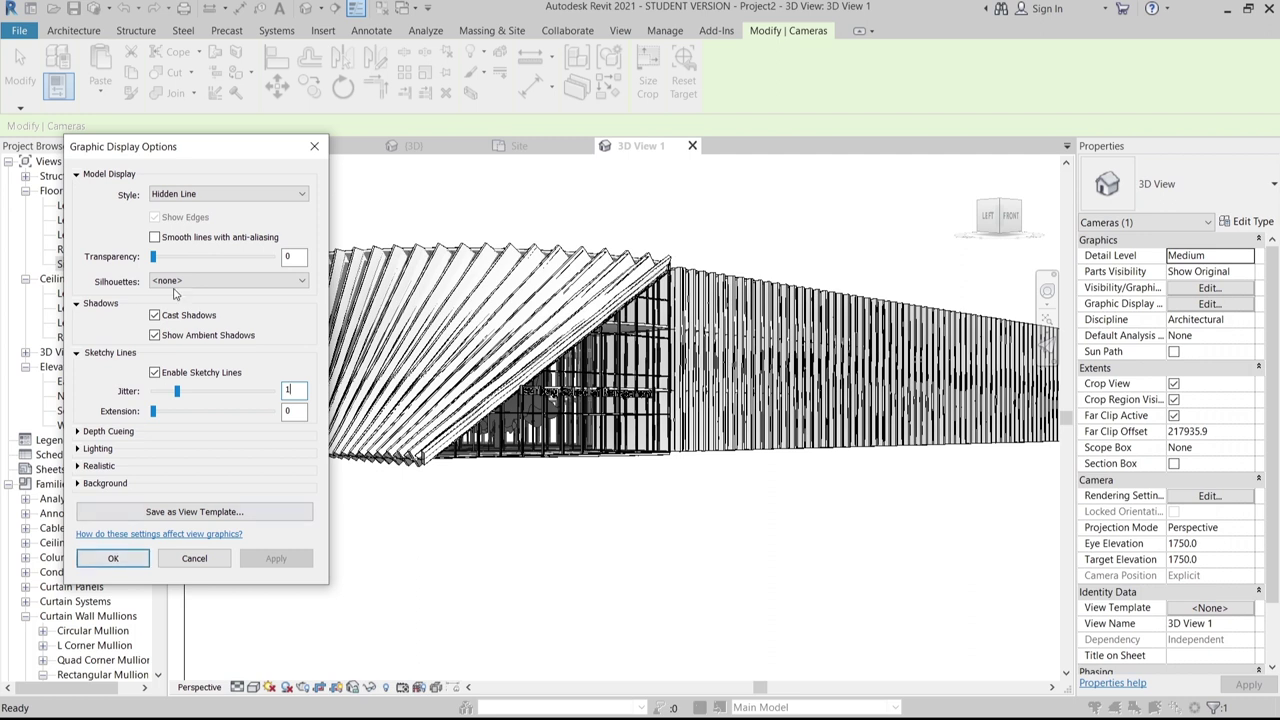
Set the camera view's background to Sky in the Graphic Display Options
left_click(77, 466)
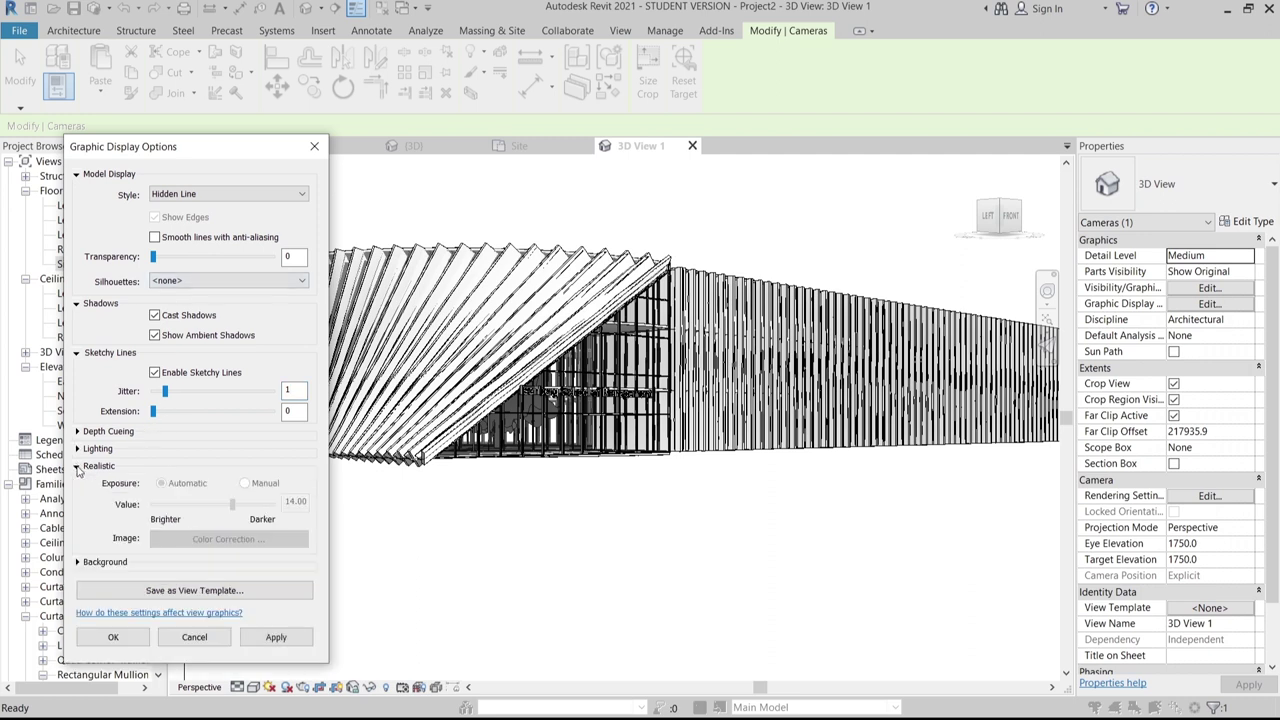
left_click(78, 562)
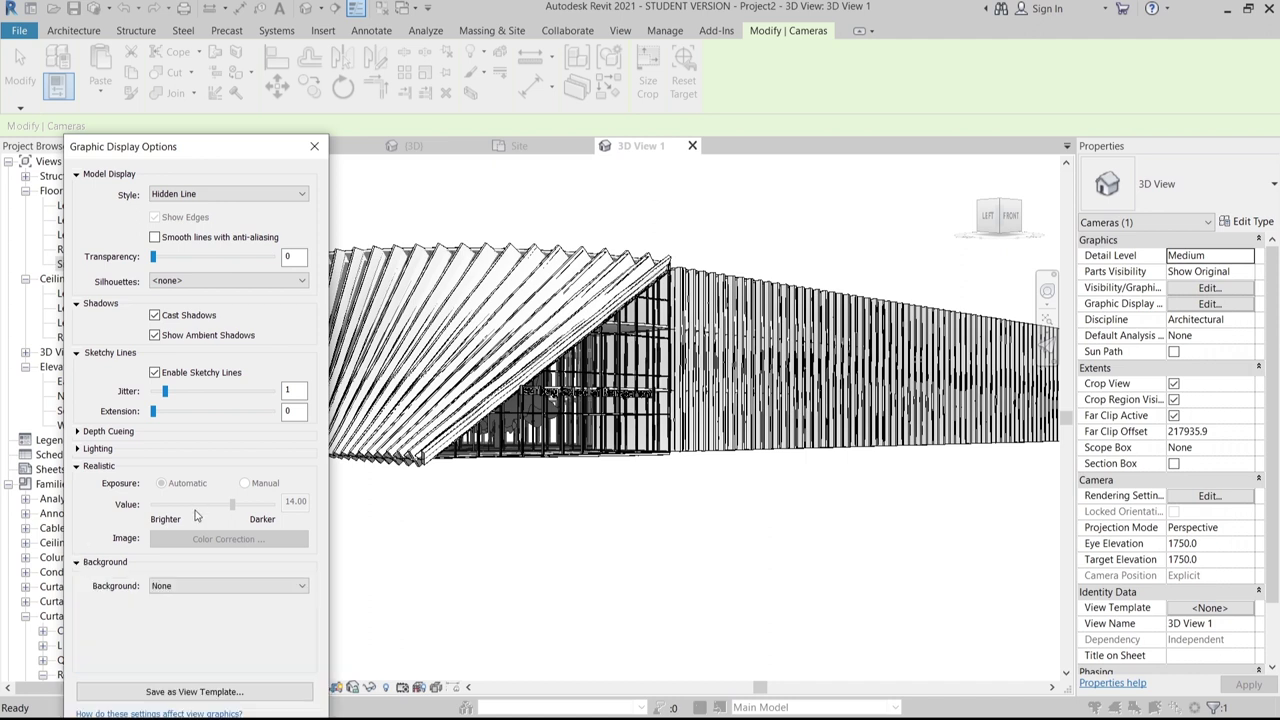
left_click(230, 586)
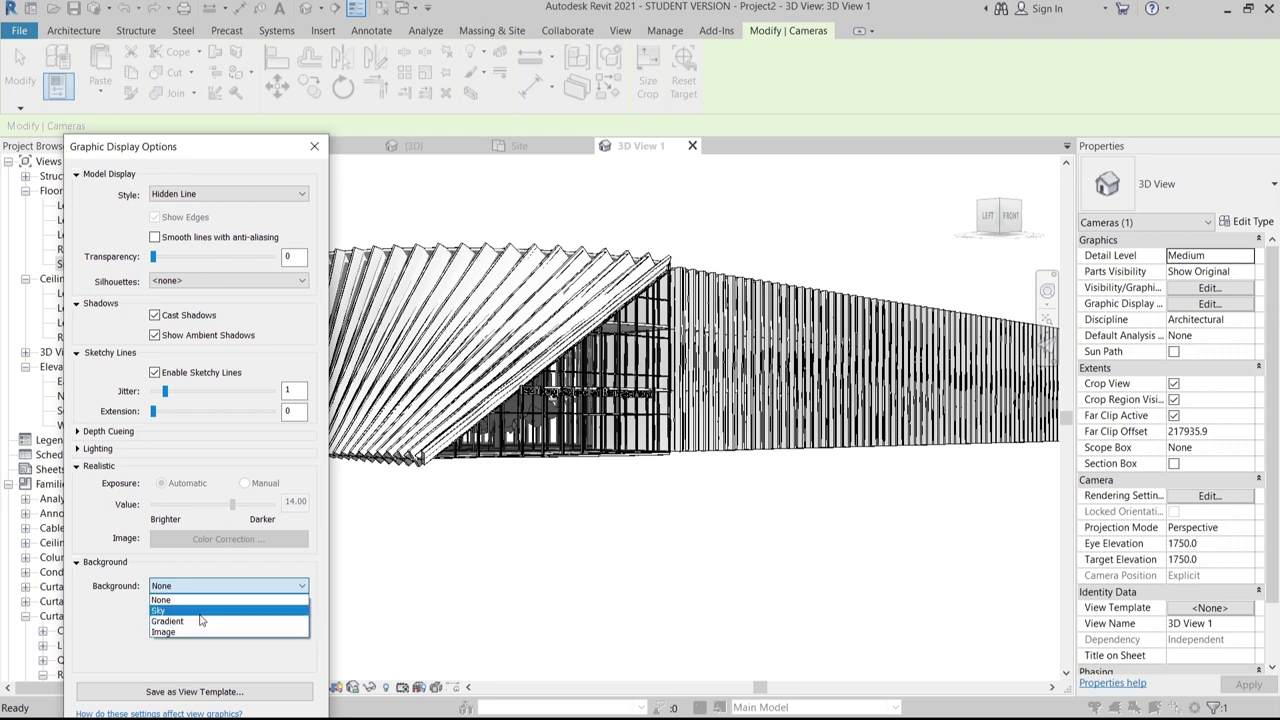
left_click(200, 610)
Set the sky background's ground color to gray RGB 117-117-117 and apply the display settings to the camera view
left_click(171, 662)
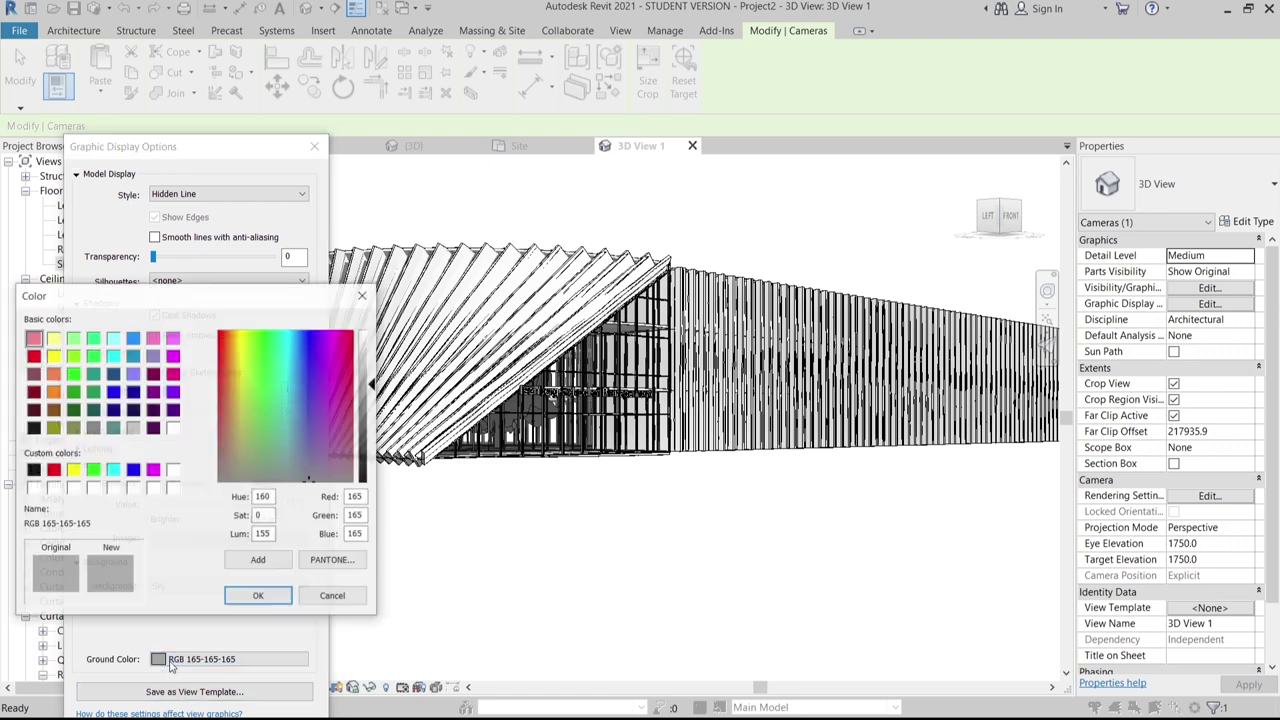
left_click(33, 470)
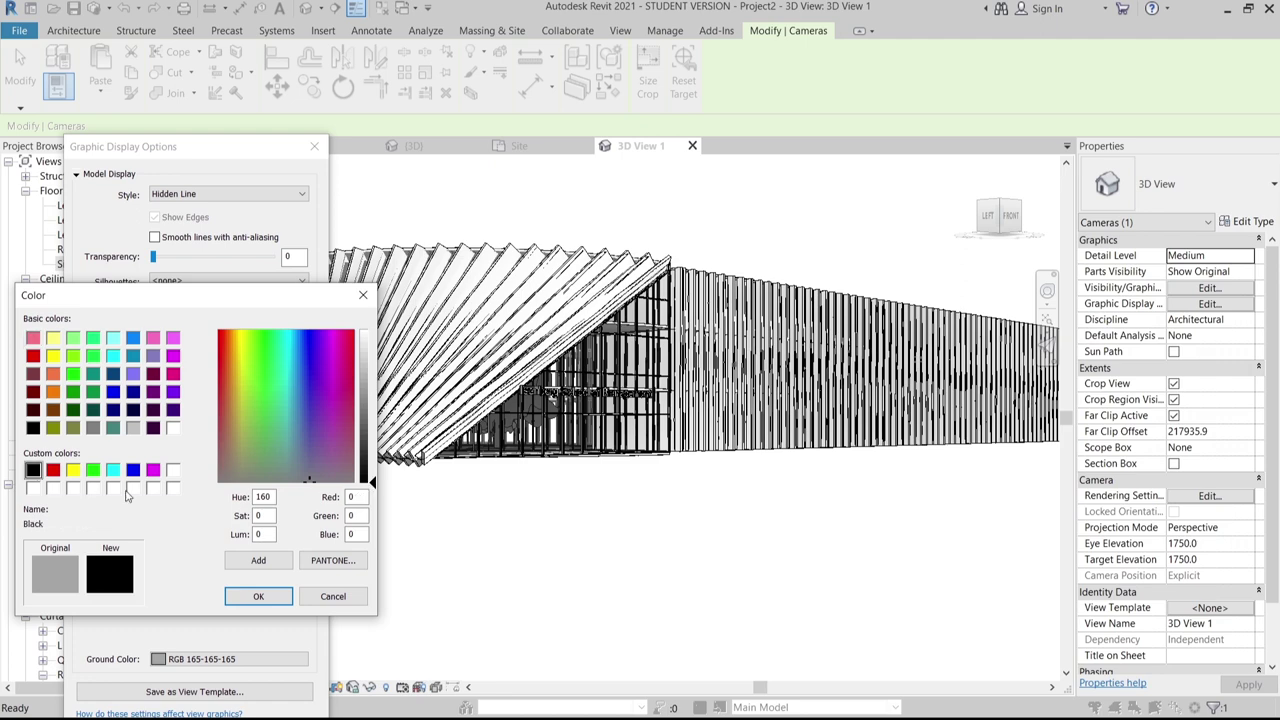
left_click_drag(373, 482, 375, 414)
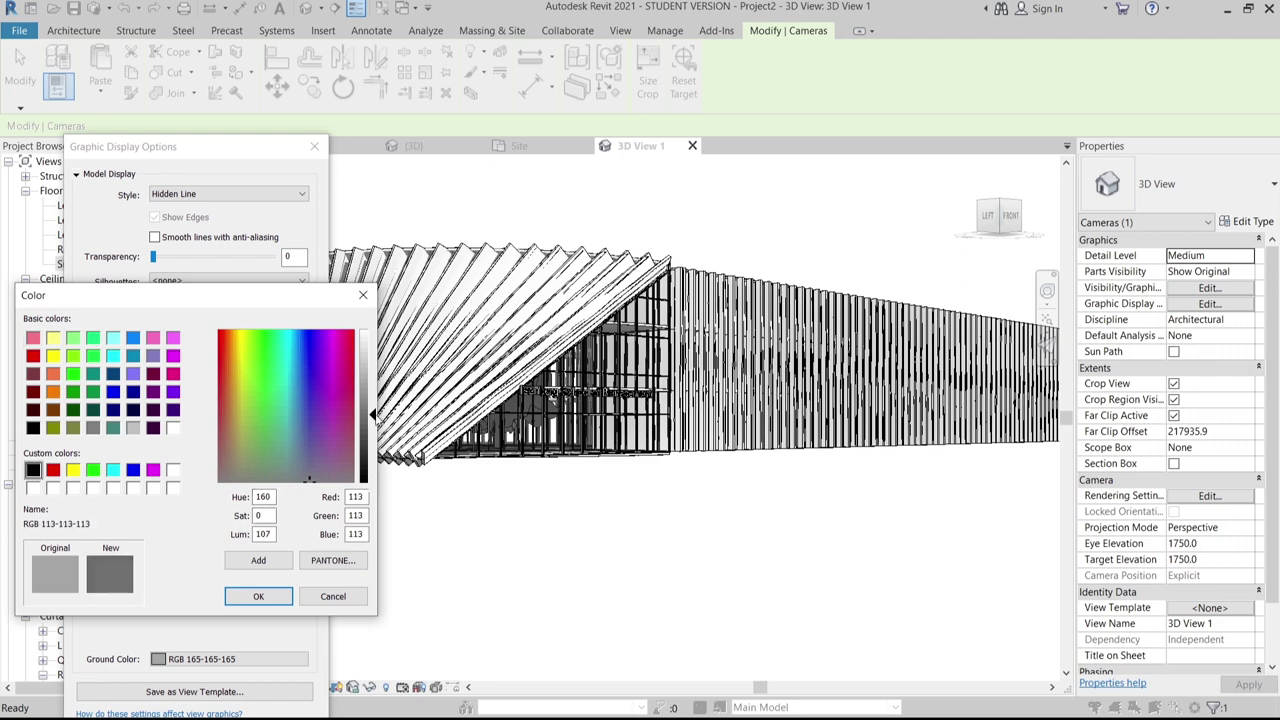
left_click(273, 600)
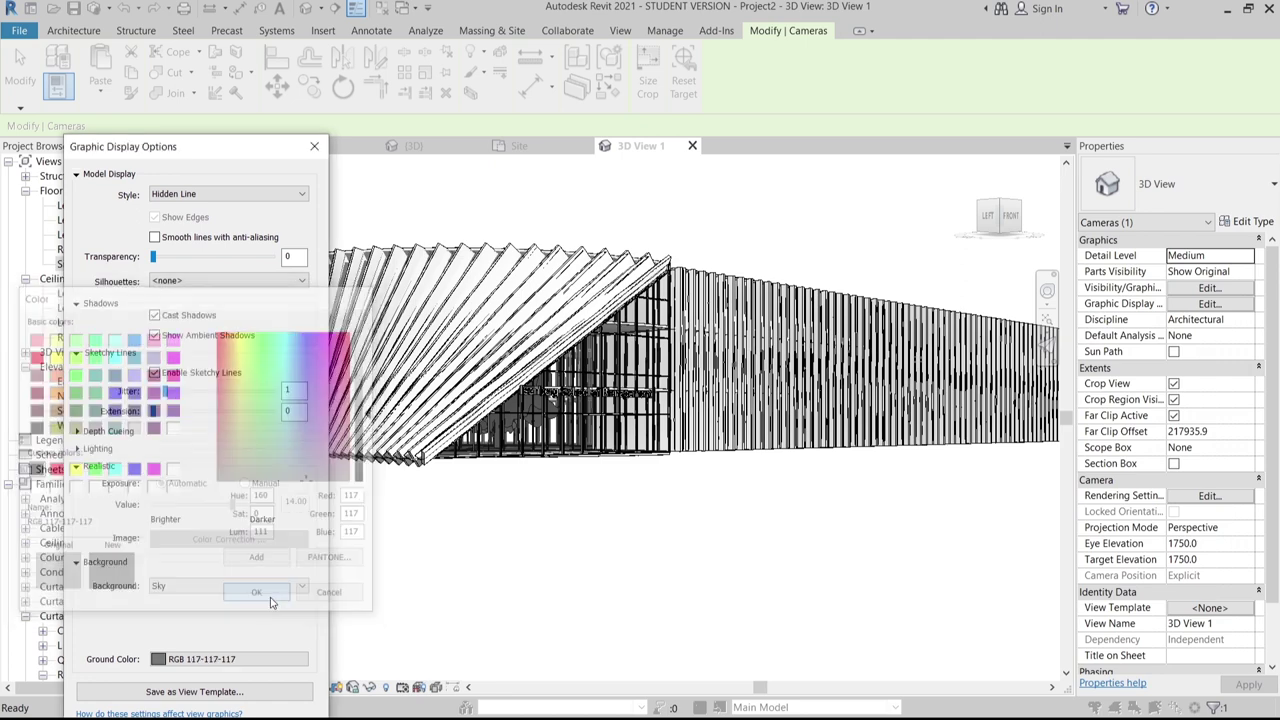
left_click_drag(220, 150, 308, 41)
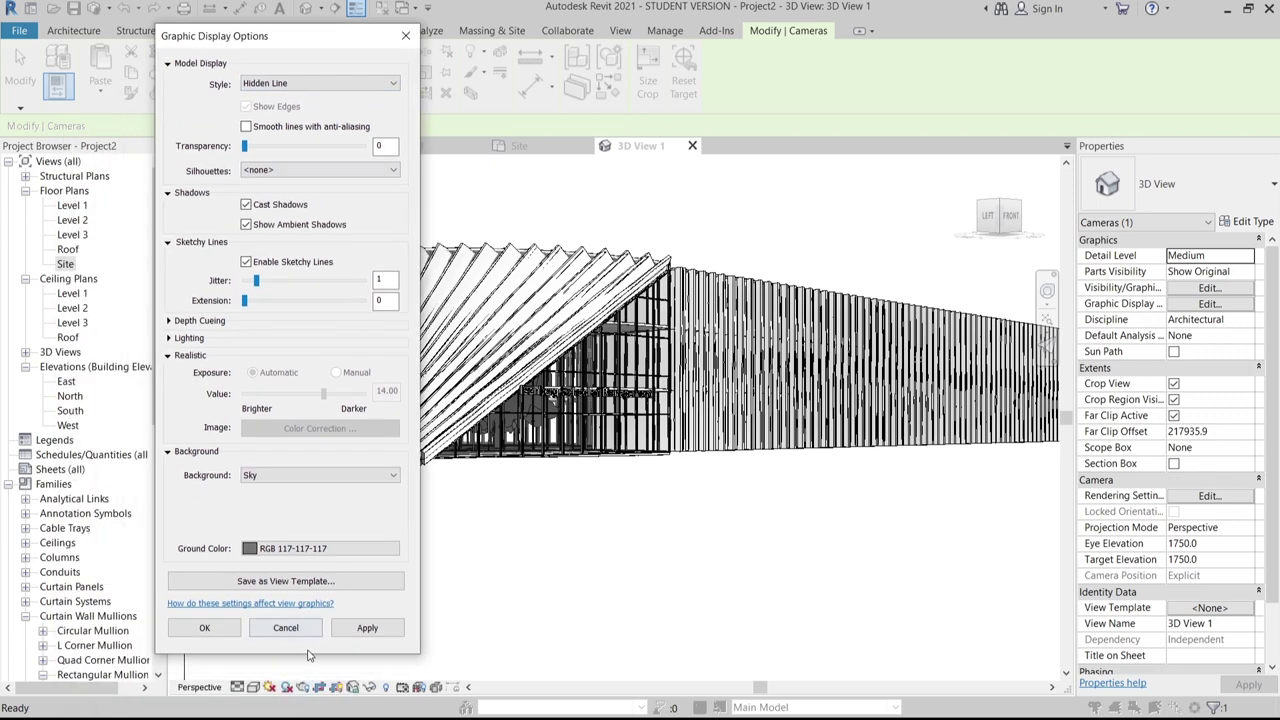
left_click(367, 628)
left_click(204, 628)
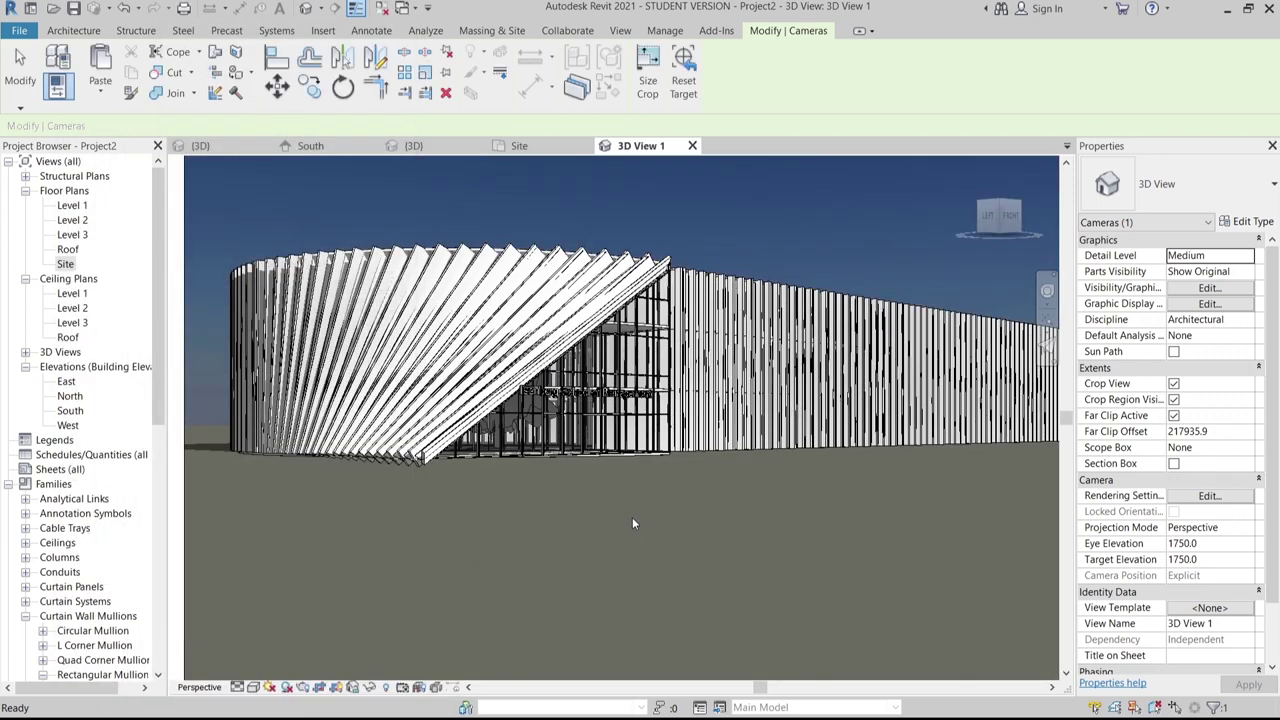
Disable Sketchy Lines in the camera view's Graphic Display Options and apply the change
left_click(785, 477)
scroll(538, 306, "up", 1)
scroll(640, 503, "down", 2)
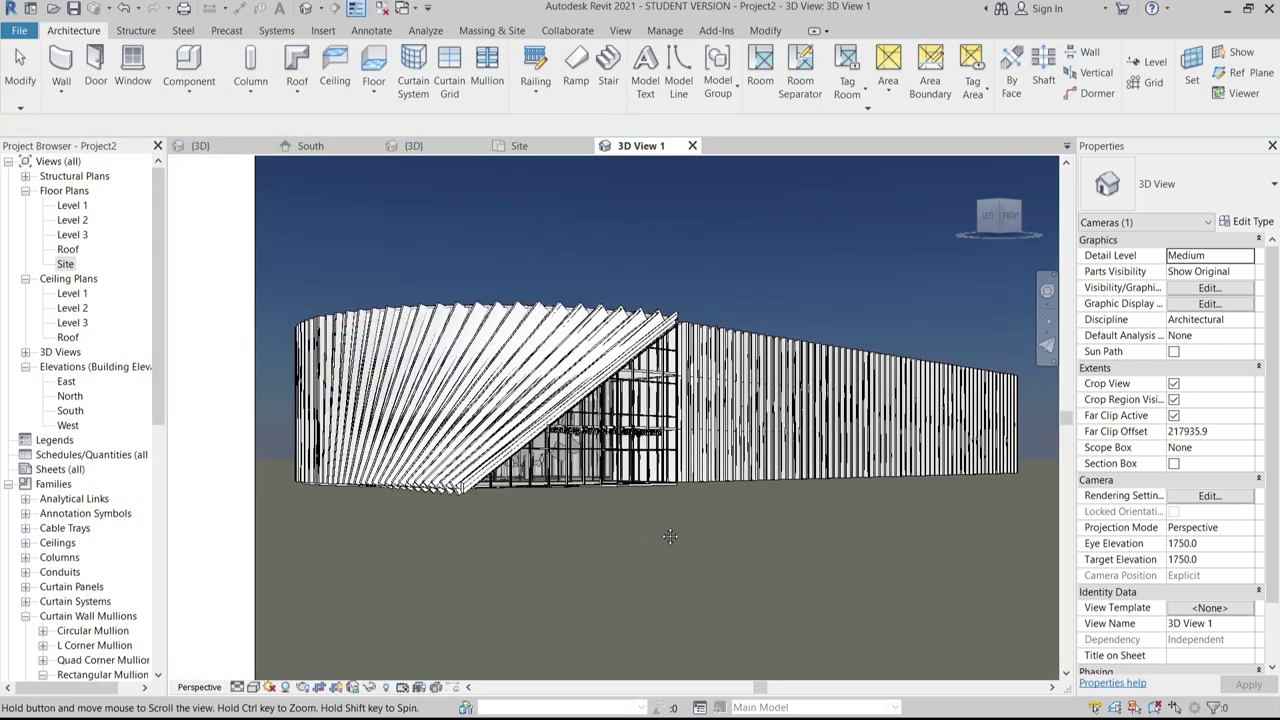
middle_click_drag(671, 532, 651, 552)
left_click(253, 687)
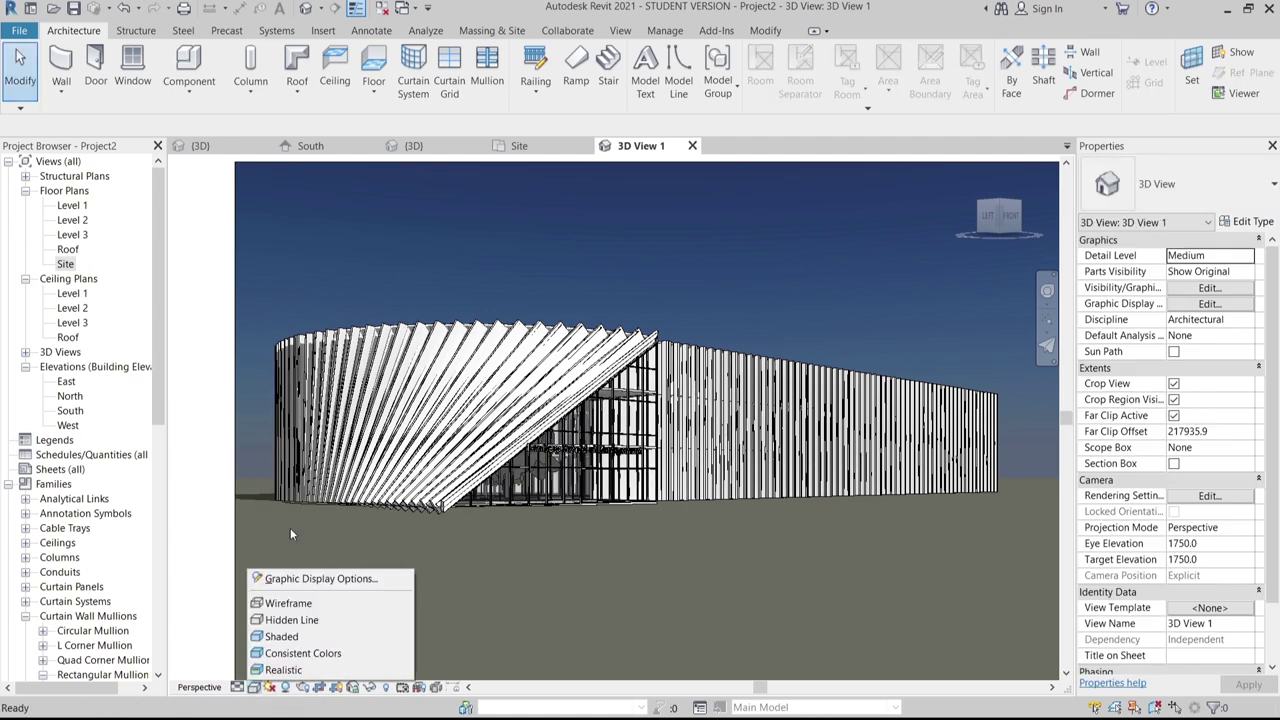
left_click(291, 579)
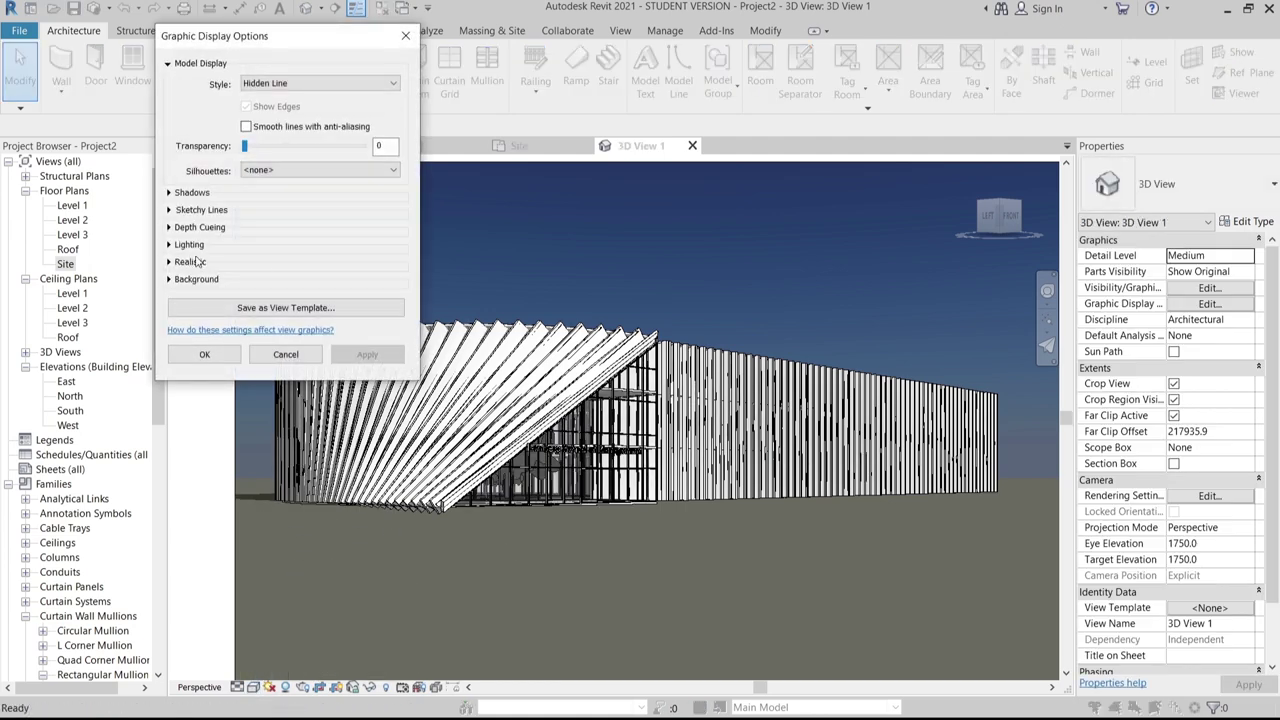
left_click(169, 210)
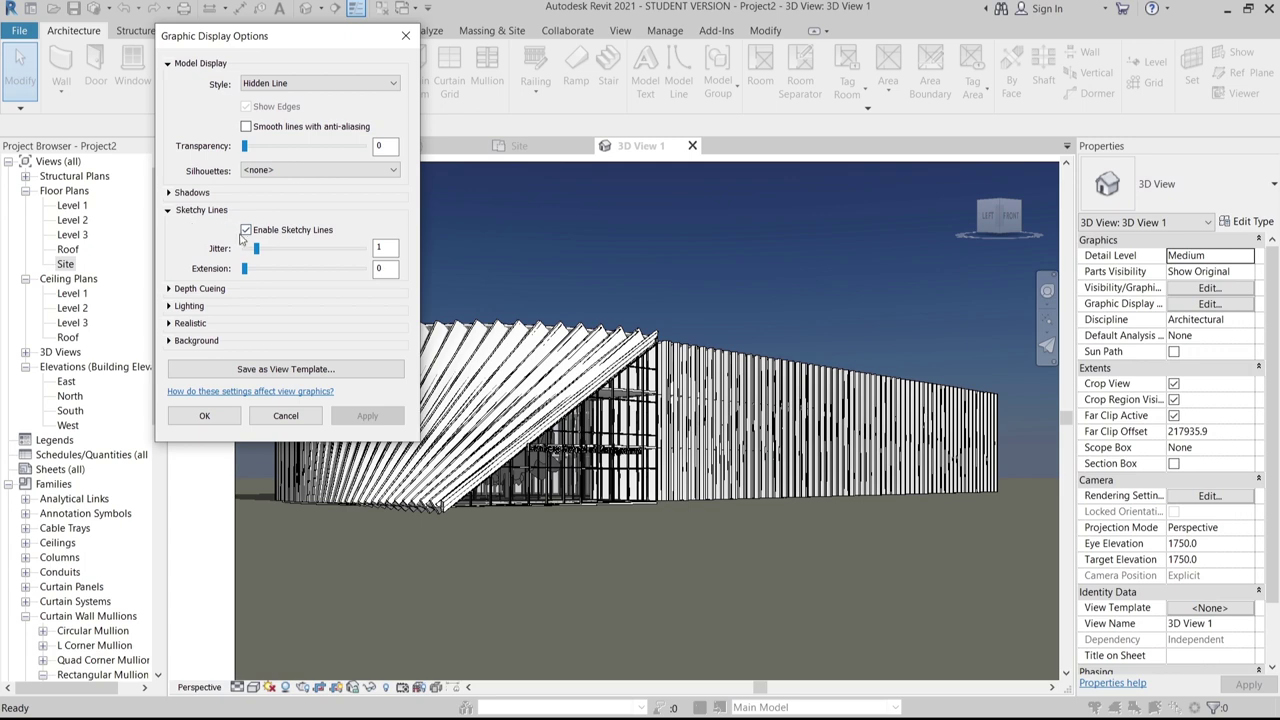
left_click(246, 230)
left_click(367, 415)
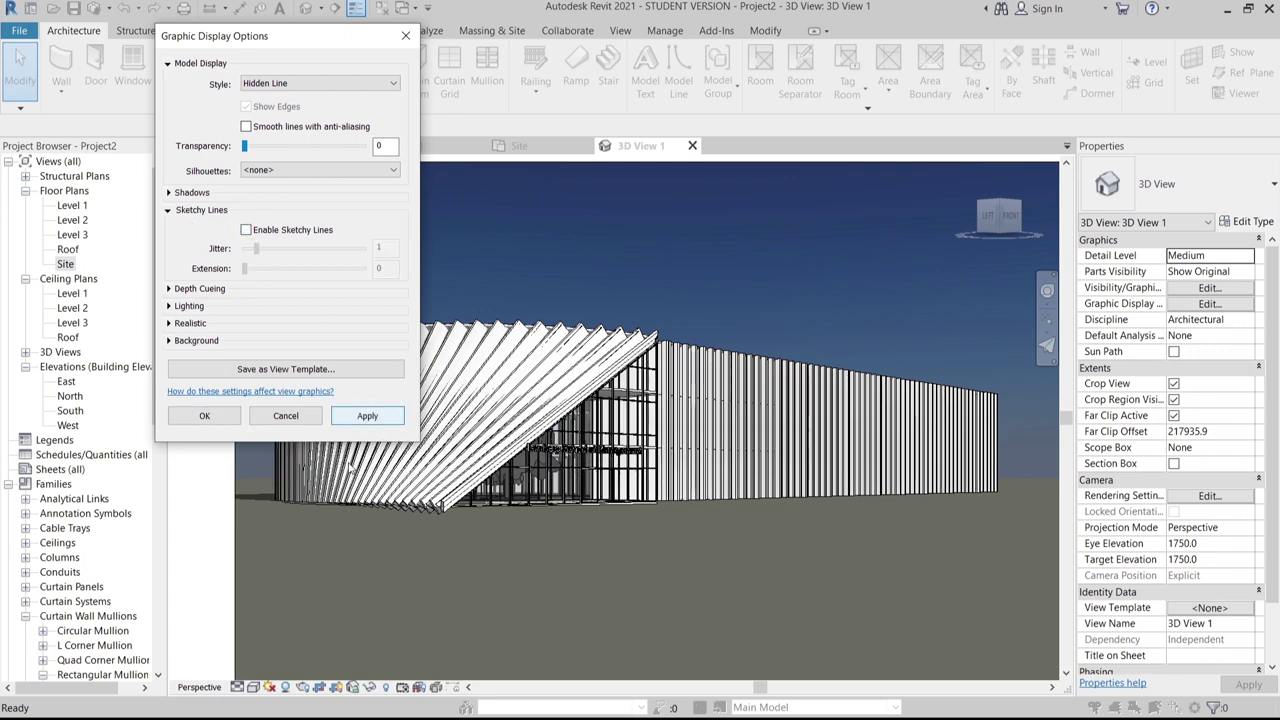
left_click(204, 415)
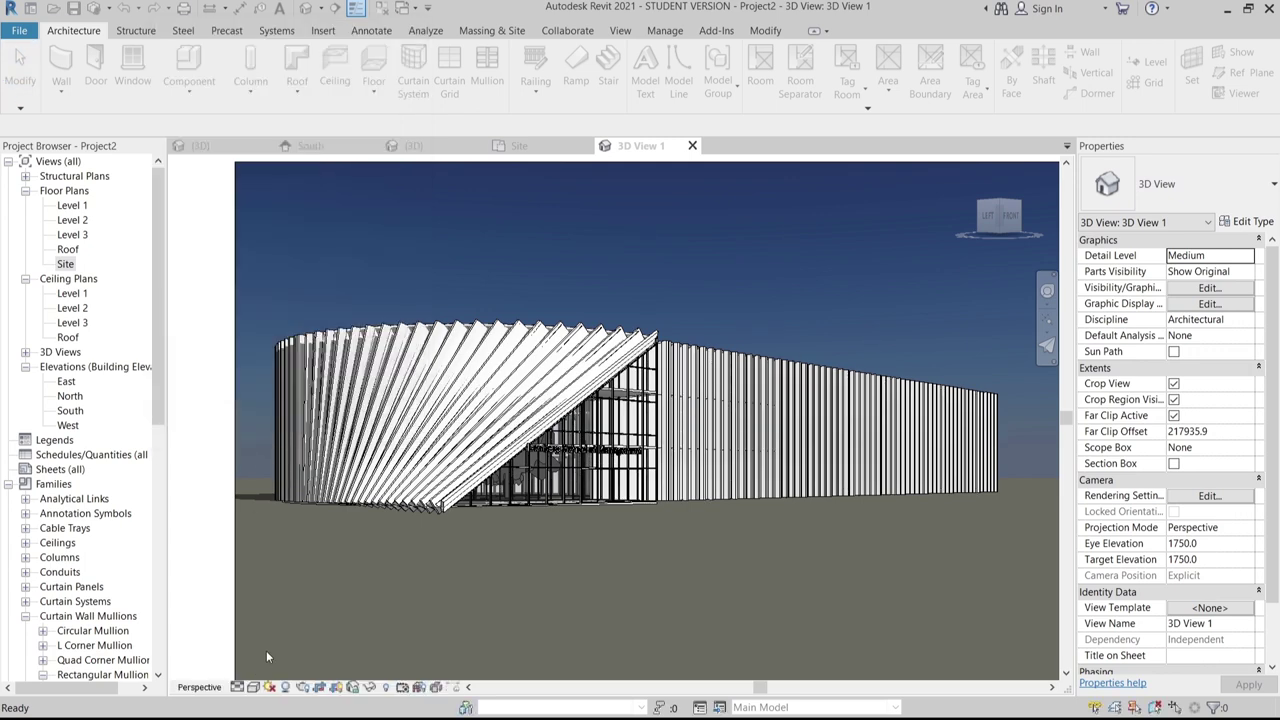
Switch the camera view to the Shaded visual style and inspect the fins, glazed entrance and sign
left_click(254, 687)
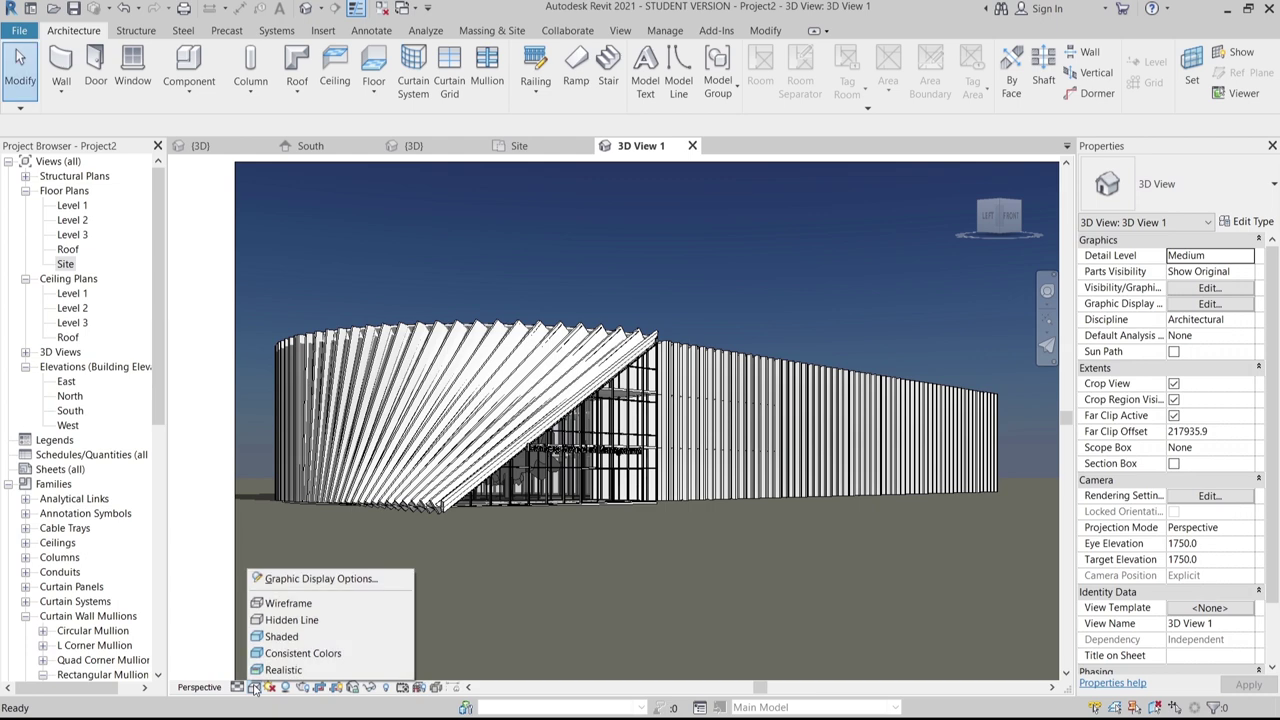
left_click(286, 636)
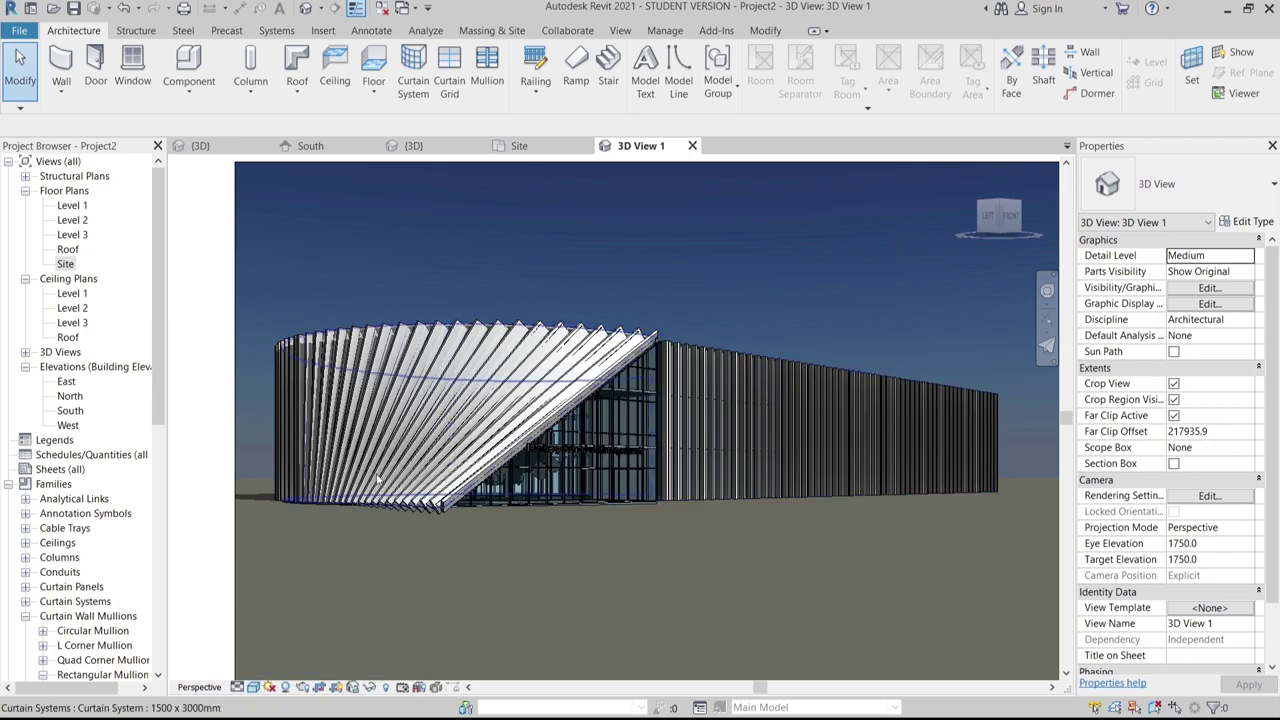
middle_click_drag(854, 574, 851, 540)
scroll(853, 543, "down", 1)
scroll(509, 481, "up", 6)
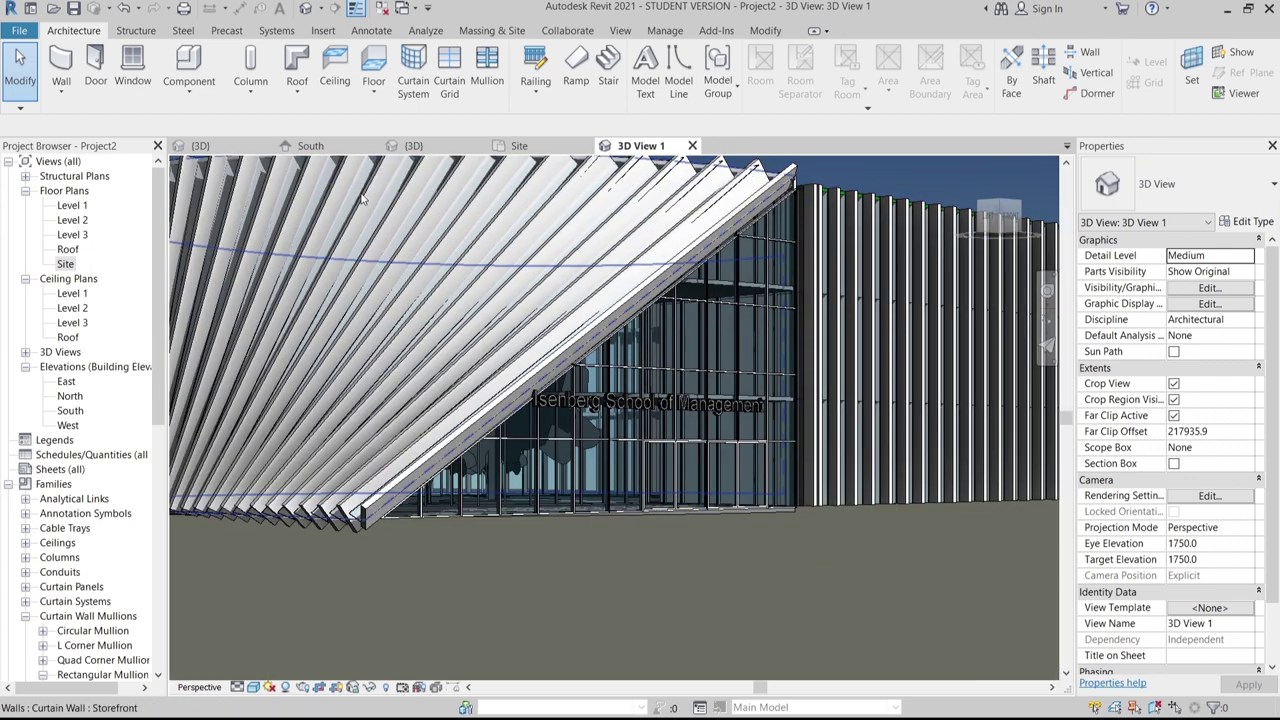
scroll(554, 397, "down", 2)
middle_click_drag(554, 397, 543, 468)
middle_click_drag(829, 577, 858, 571)
scroll(850, 565, "down", 4)
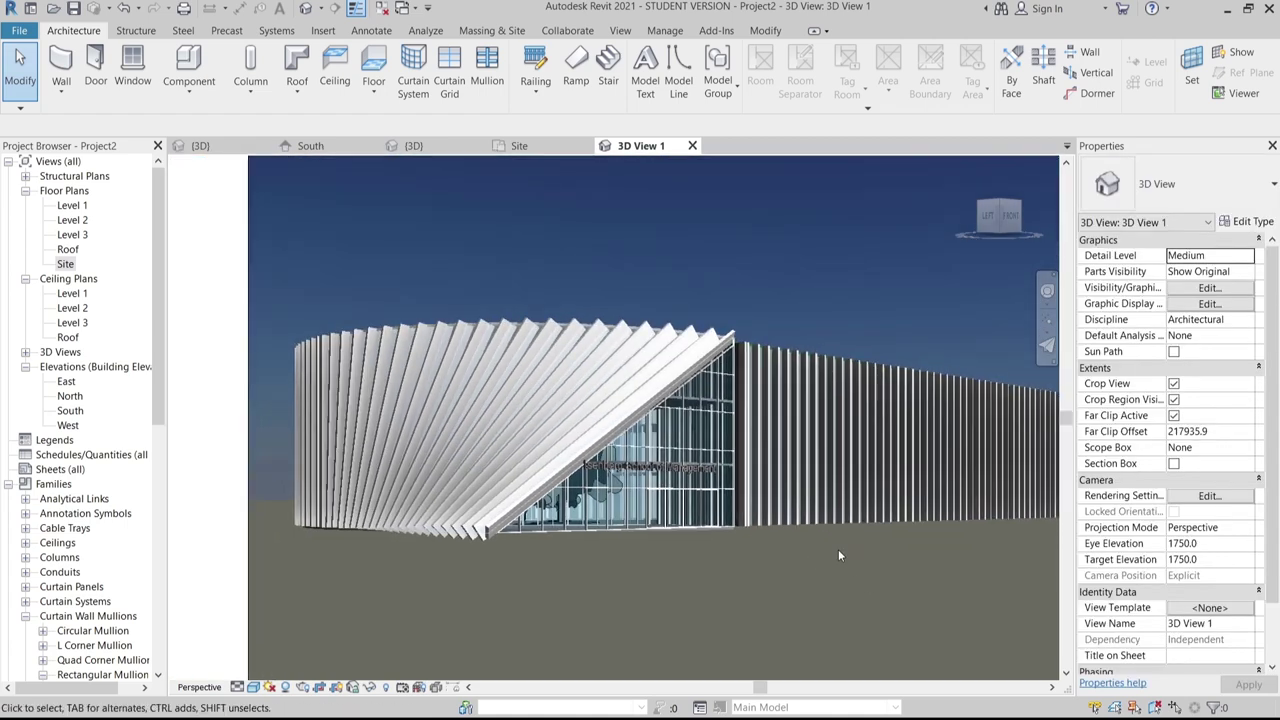